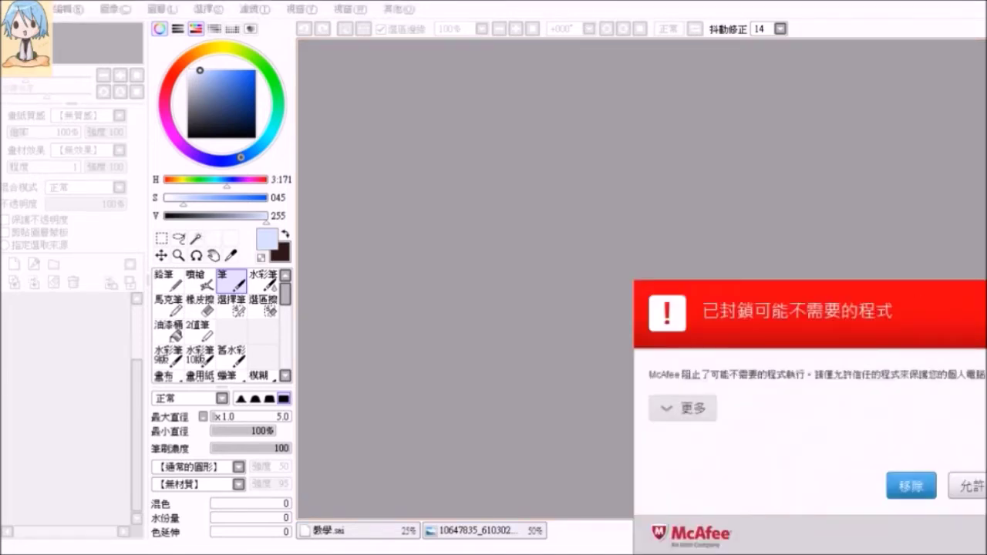
# Allow the program blocked by the McAfee alert, and bring up the line-art document 教學.sai
pyautogui.click(976, 486)
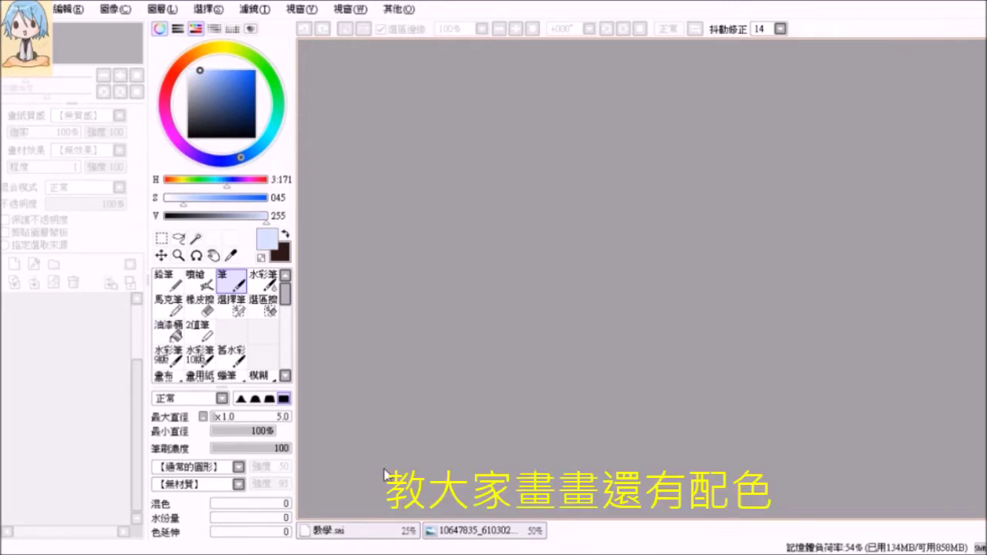
pyautogui.click(476, 532)
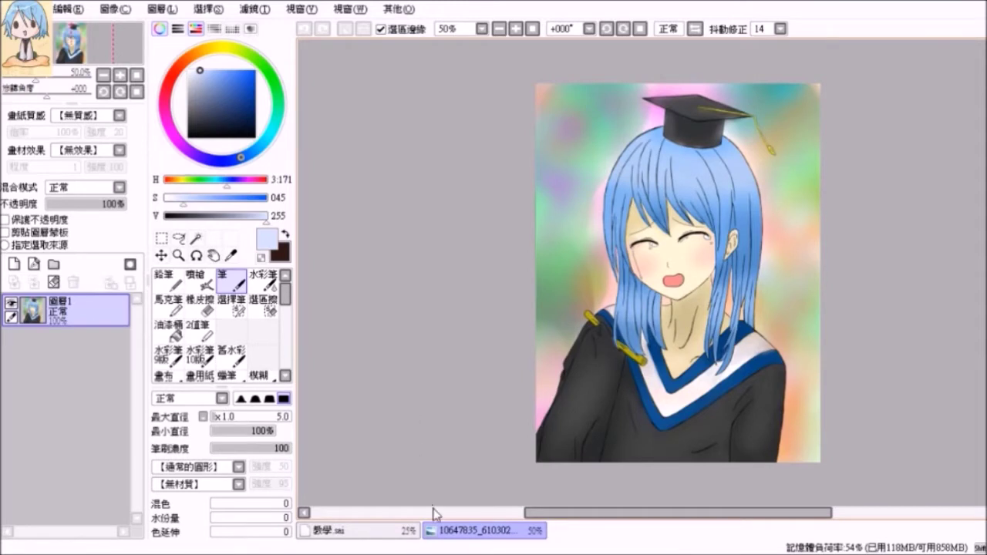
pyautogui.click(459, 534)
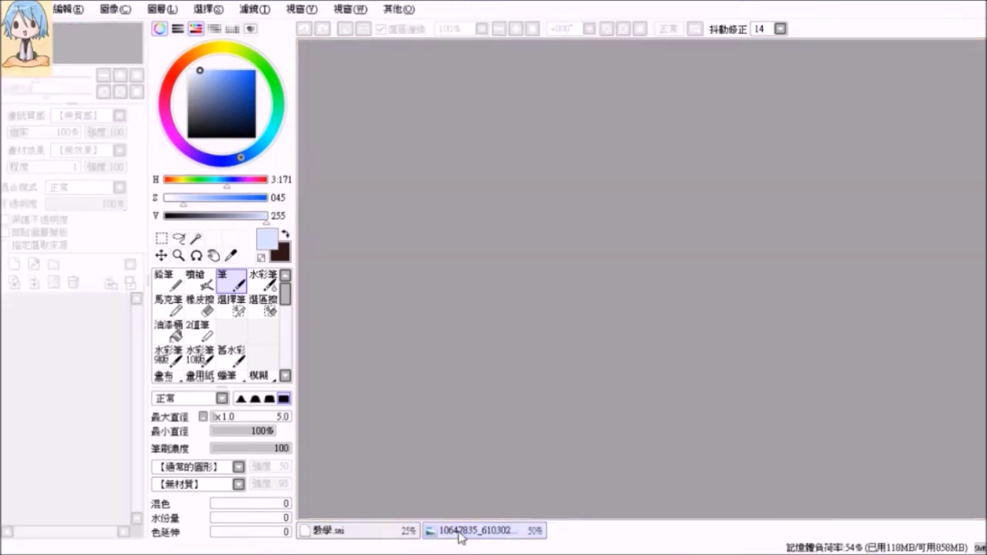
pyautogui.click(372, 535)
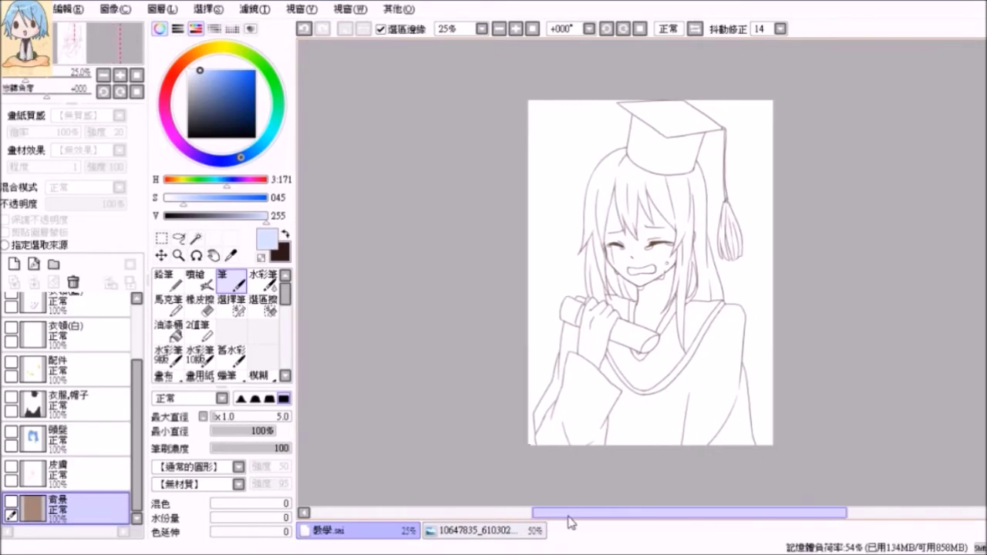
# Examine the line art and layer list of 教學.sai, and compare it with the coloured reference picture
pyautogui.scroll(1, 805, 370)
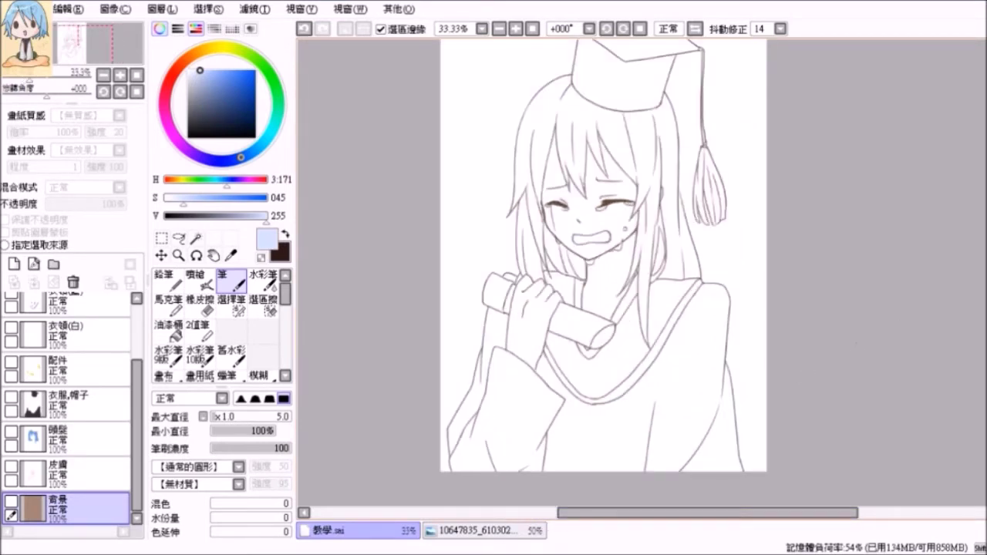
pyautogui.scroll(2, 603, 270)
pyautogui.scroll(2, 149, 349)
pyautogui.scroll(2, 148, 349)
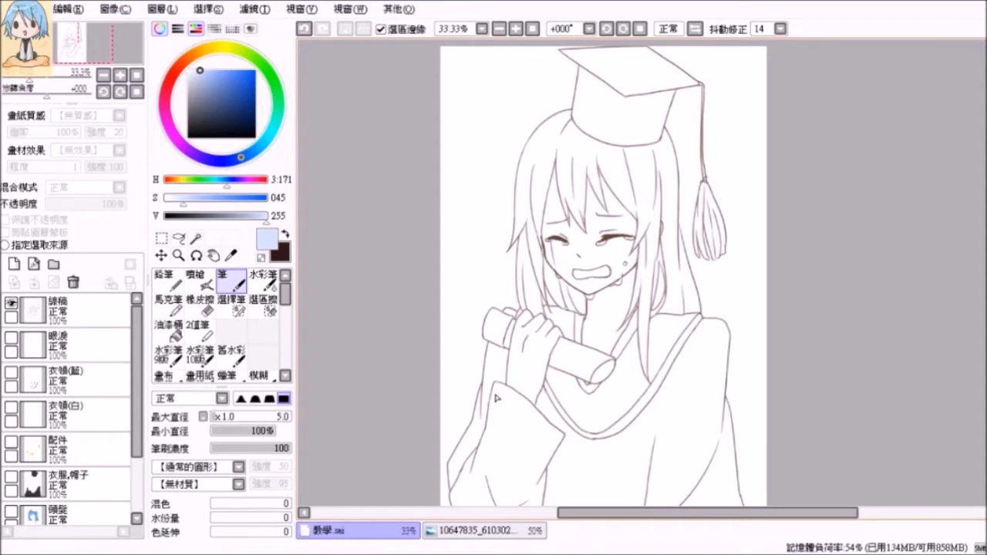
pyautogui.click(494, 532)
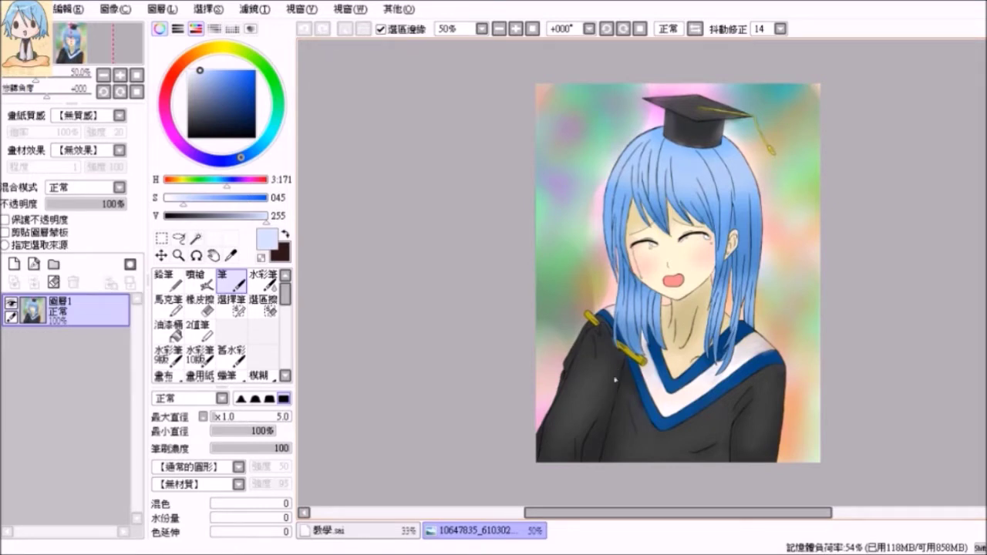
pyautogui.click(470, 536)
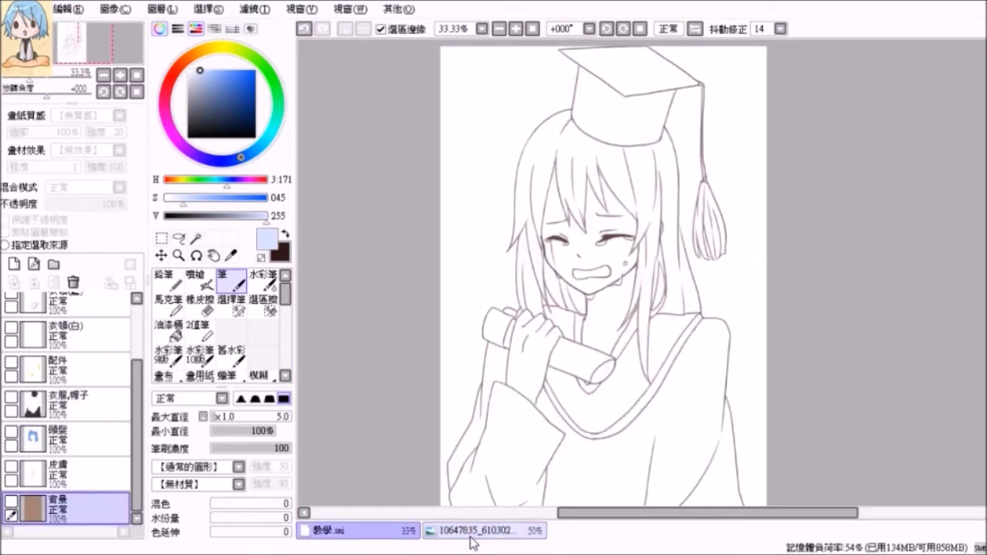
# Allow the blocked program in the recurring McAfee alert and dismiss the SecurityCenter message
pyautogui.scroll(2, 584, 397)
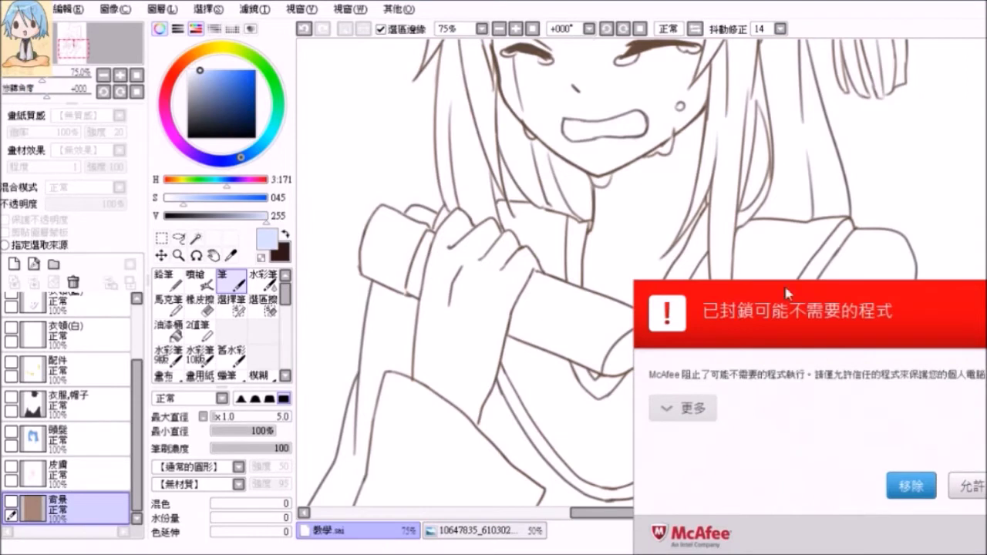
pyautogui.click(968, 486)
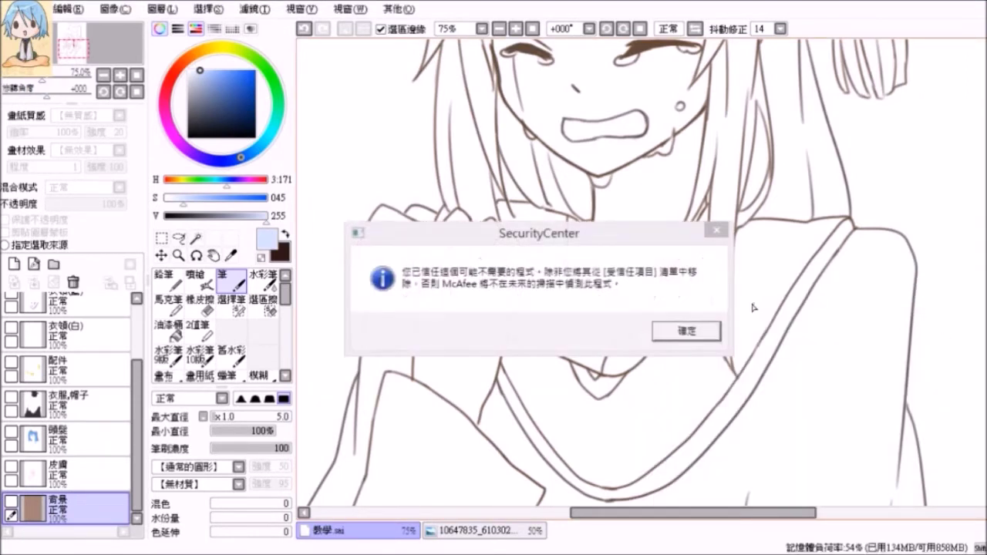
pyautogui.click(718, 232)
# Examine the graduate line art closely from the hat and face down to the sleeves and hem
pyautogui.scroll(-1, 984, 311)
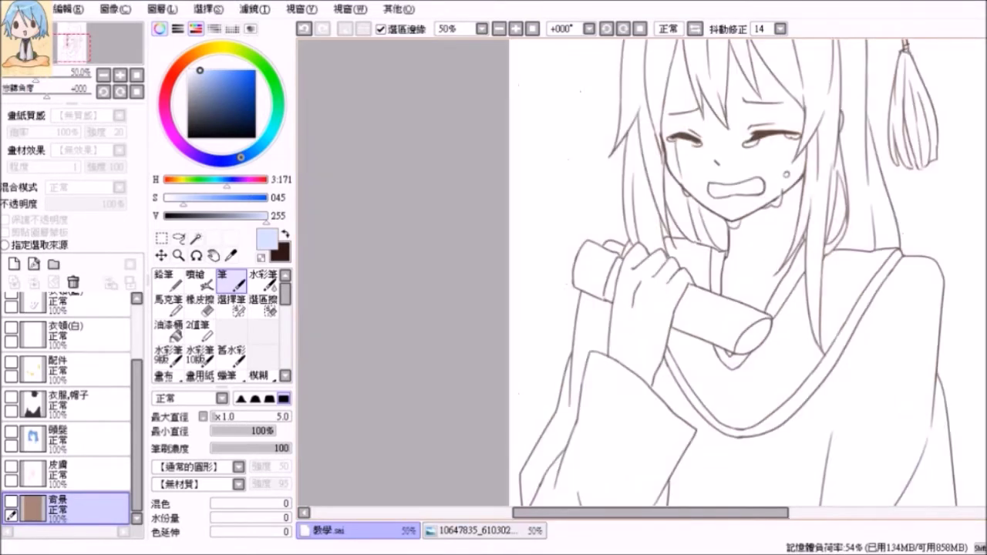
pyautogui.moveTo(661, 513); pyautogui.dragTo(696, 513)
pyautogui.moveTo(984, 320)
pyautogui.mouseDown()
pyautogui.moveTo(983, 280)
pyautogui.moveTo(984, 294)
pyautogui.mouseUp()
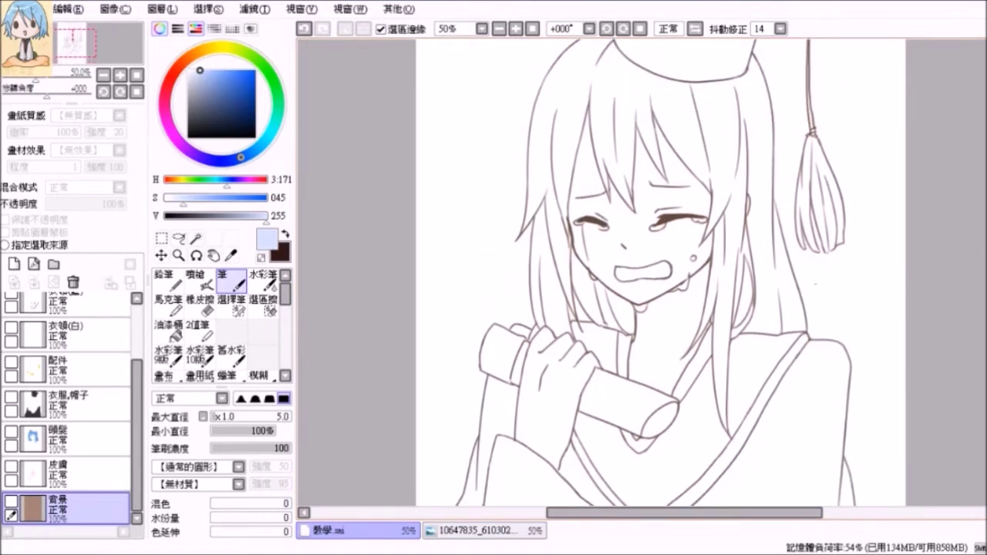
pyautogui.scroll(3, 874, 258)
pyautogui.scroll(-6, 661, 273)
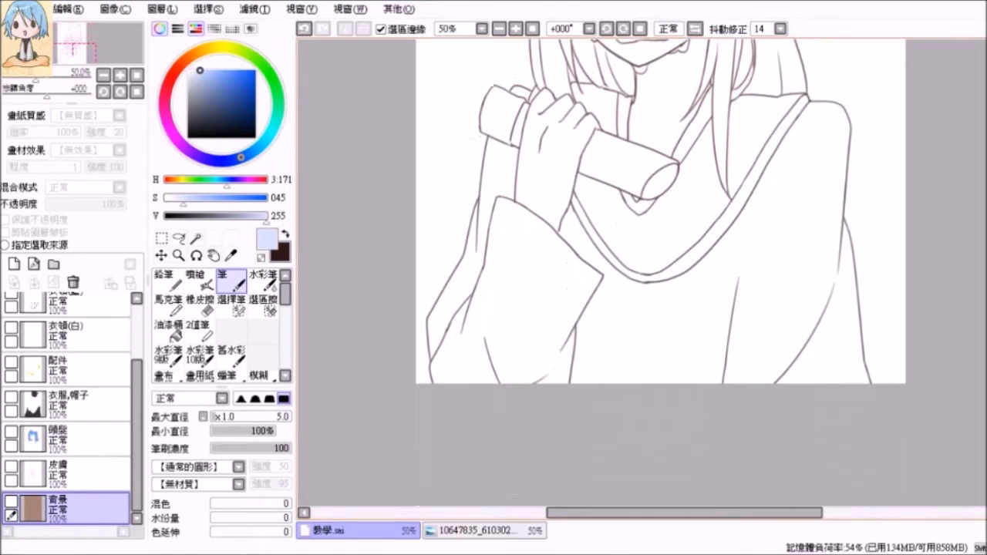
pyautogui.scroll(3, 660, 273)
pyautogui.scroll(-2, 596, 359)
pyautogui.scroll(-2, 596, 358)
pyautogui.scroll(2, 596, 358)
pyautogui.scroll(1, 597, 360)
pyautogui.scroll(-1, 598, 360)
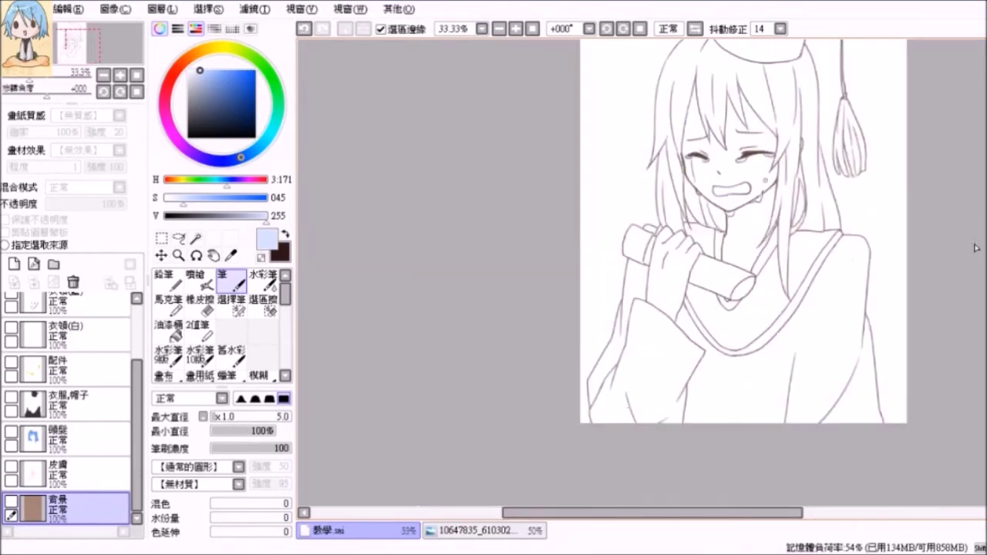
pyautogui.scroll(2, 597, 360)
pyautogui.moveTo(656, 514); pyautogui.dragTo(703, 515)
# Examine the face and collar colouring in the reference picture up close, and return to 教學.sai
pyautogui.click(501, 534)
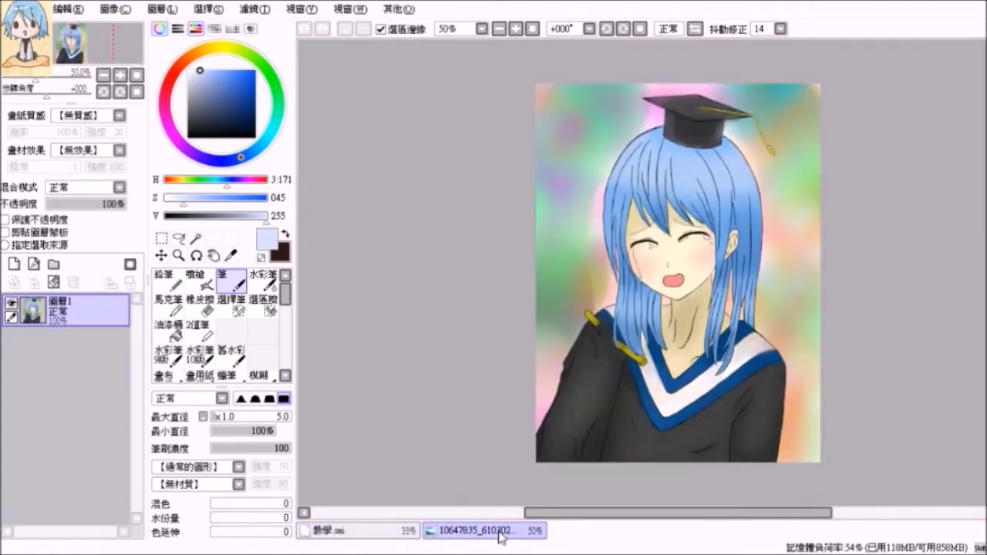
pyautogui.scroll(2, 625, 359)
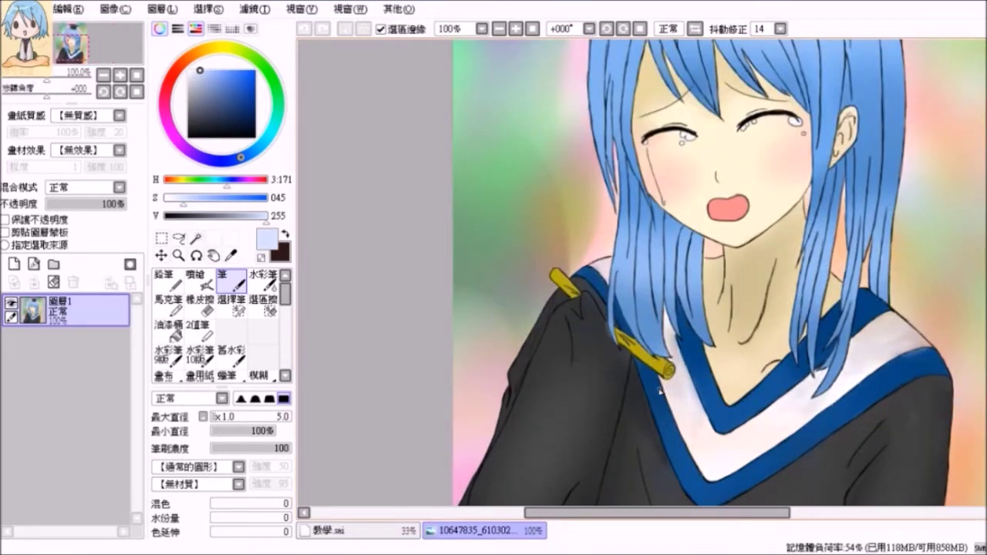
pyautogui.click(507, 536)
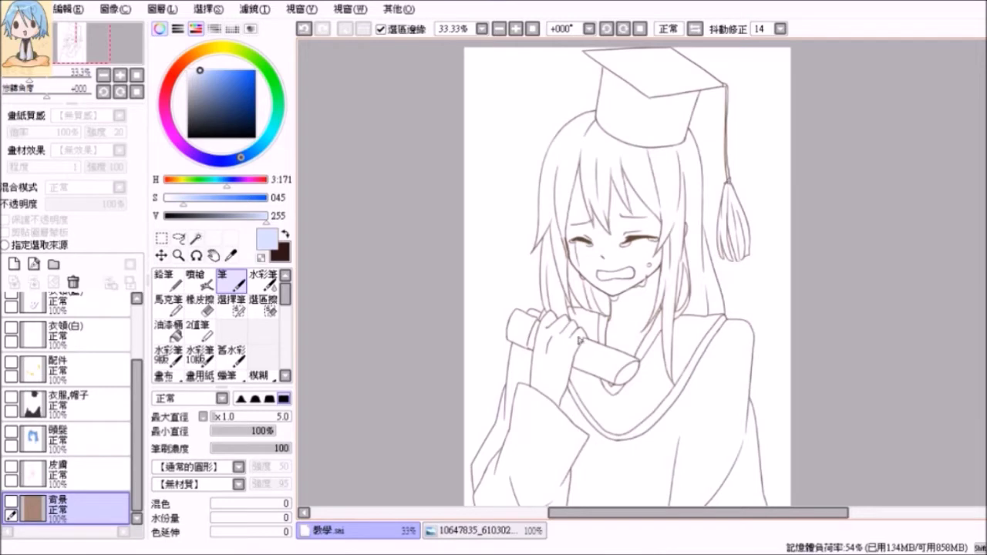
# Show the brown 背景 layer behind the line art
pyautogui.scroll(1, 580, 341)
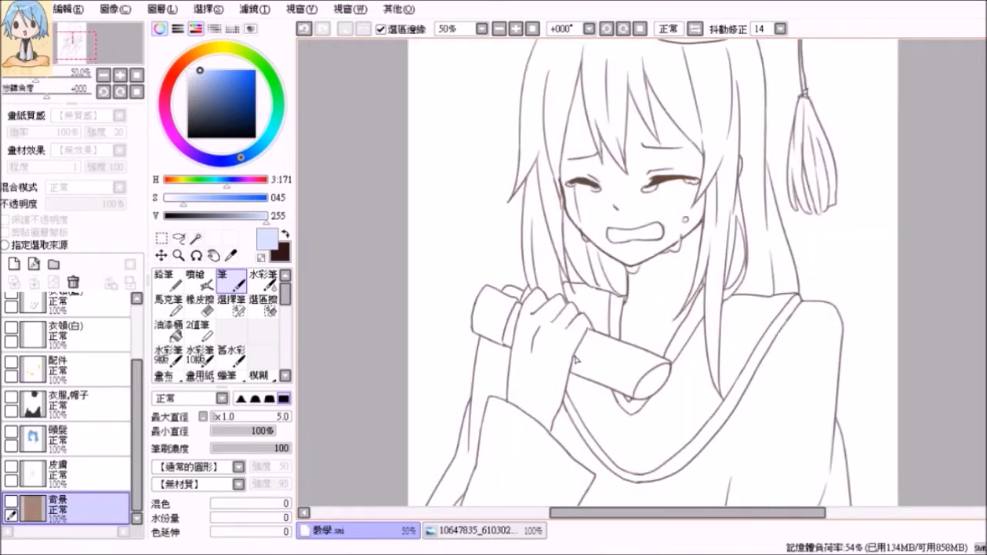
pyautogui.scroll(-1, 576, 358)
pyautogui.scroll(-1, 576, 358)
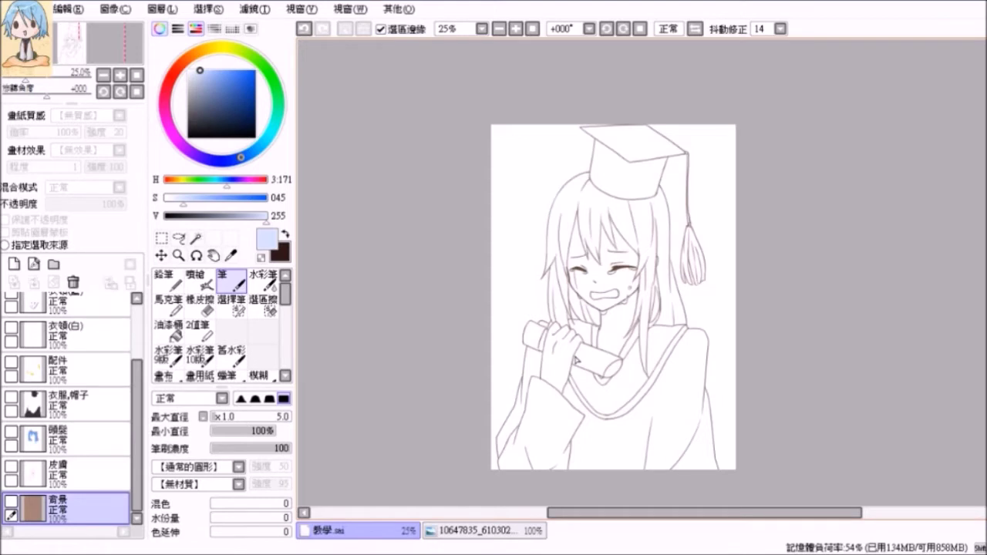
pyautogui.scroll(1, 623, 310)
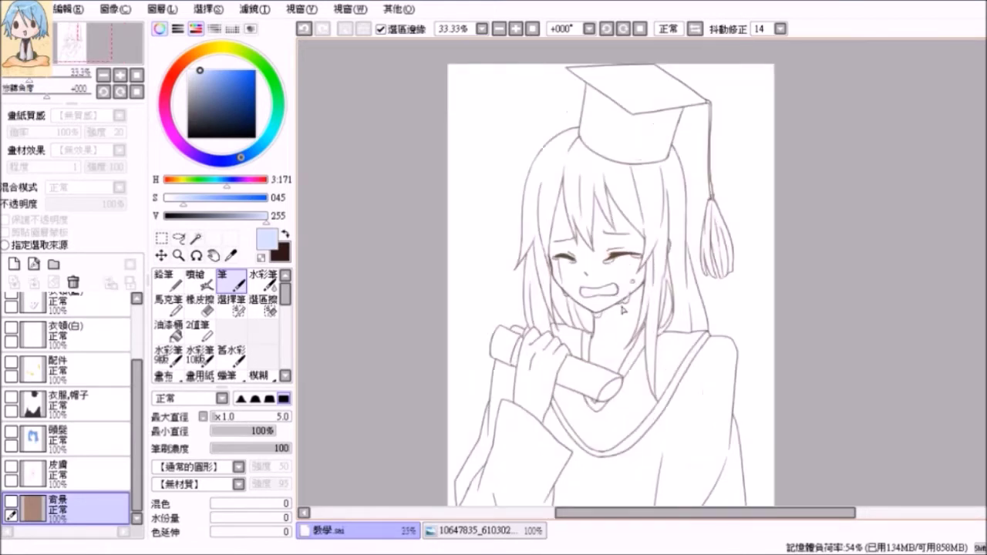
pyautogui.scroll(-1, 623, 310)
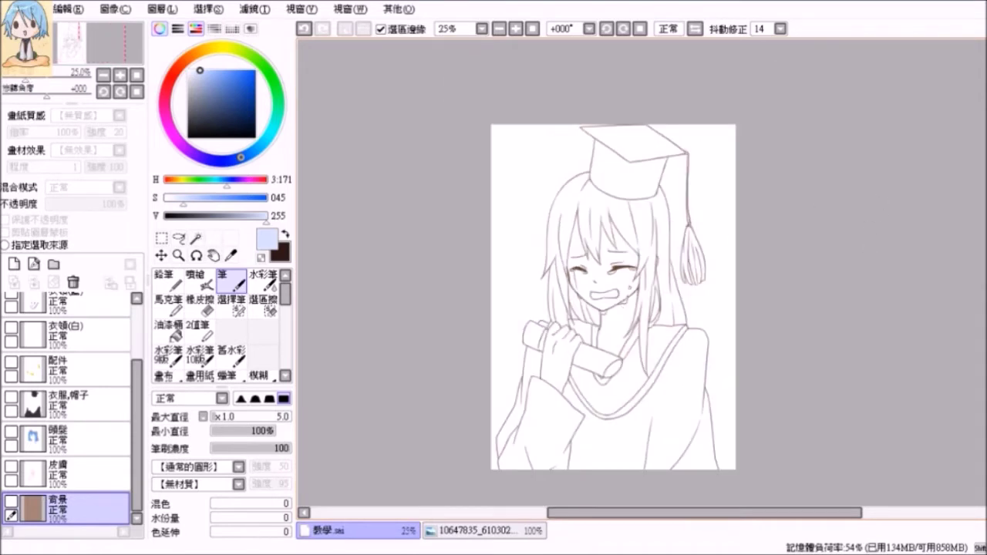
pyautogui.press('Down')
pyautogui.press('Down')
pyautogui.press('Down')
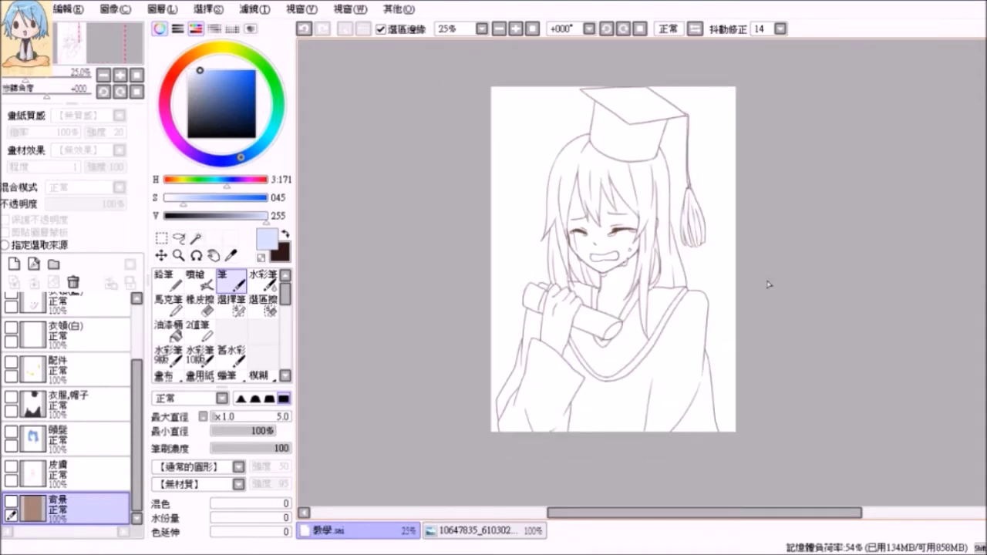
pyautogui.click(11, 503)
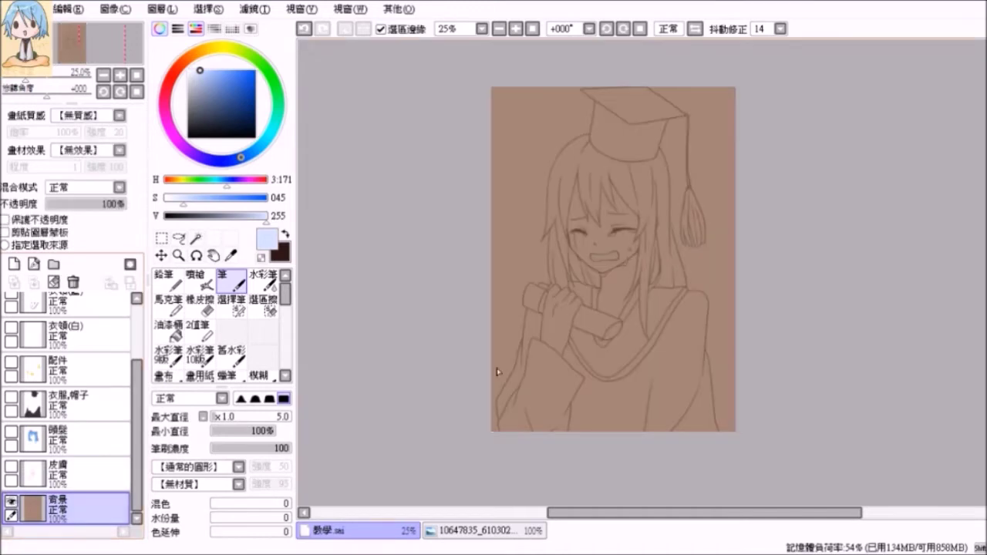
# Look through the layer list and show the 皮膚 layer above the background
pyautogui.scroll(1, 686, 235)
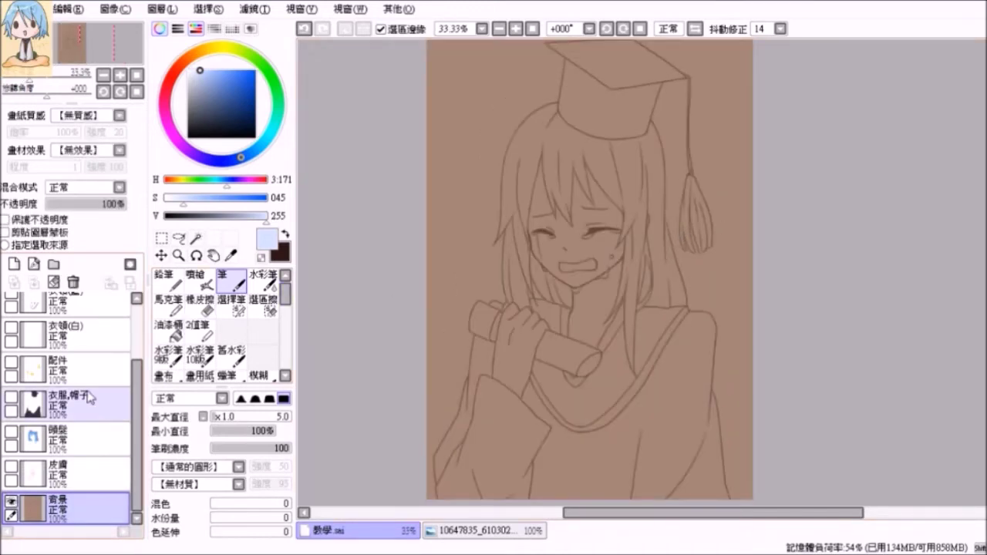
pyautogui.moveTo(138, 418); pyautogui.dragTo(147, 347)
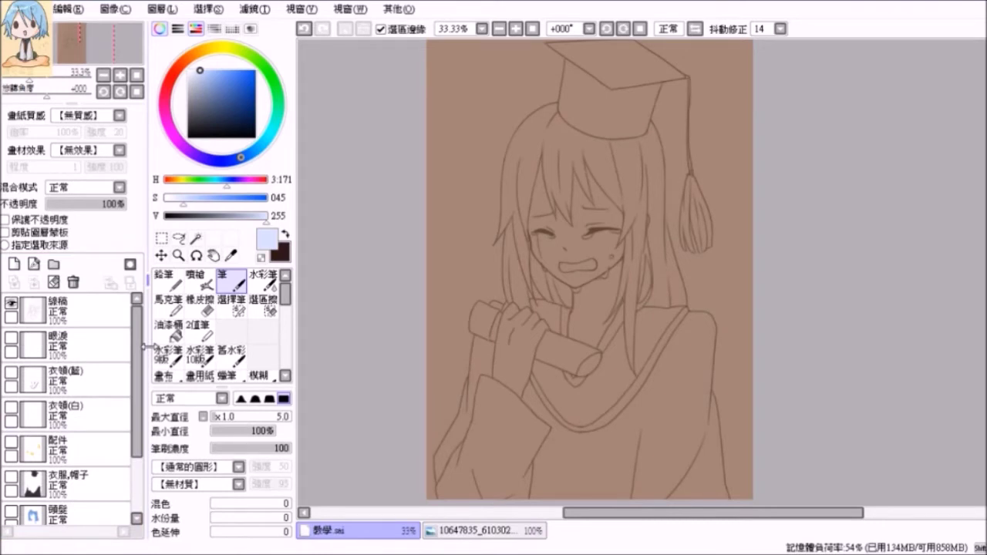
pyautogui.moveTo(147, 347); pyautogui.dragTo(143, 428)
pyautogui.scroll(1, 589, 270)
pyautogui.scroll(-2, 590, 270)
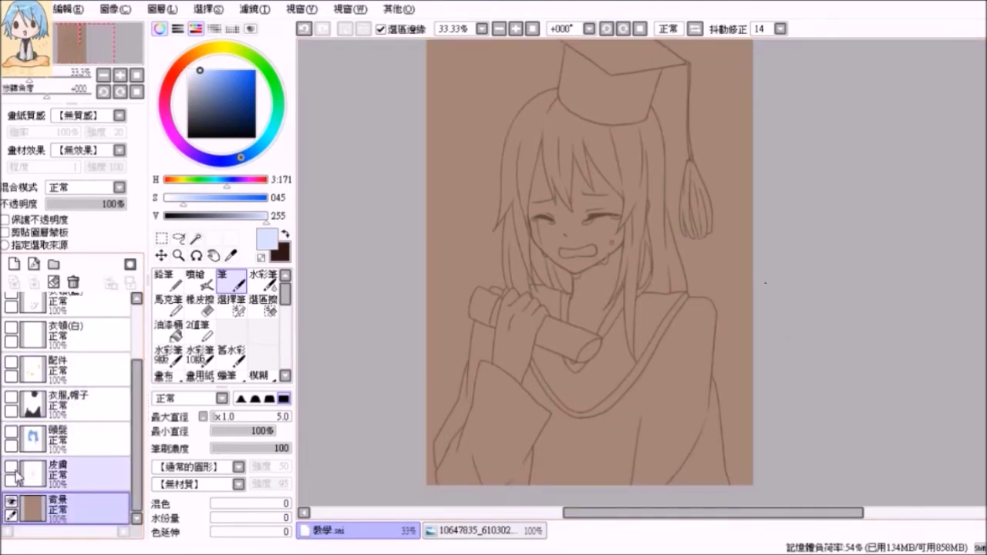
pyautogui.moveTo(141, 427); pyautogui.dragTo(138, 370)
pyautogui.scroll(-2, 92, 409)
pyautogui.click(77, 509)
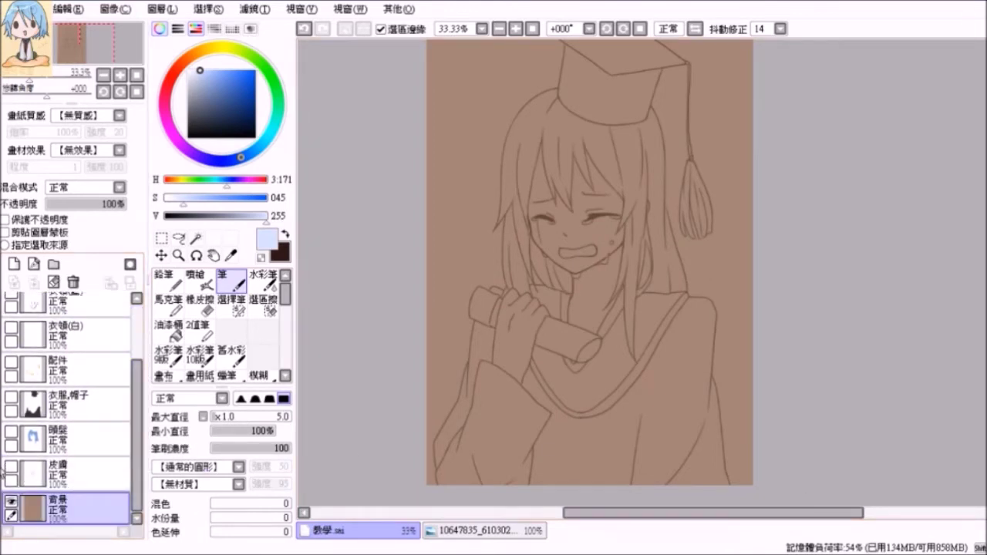
pyautogui.click(11, 468)
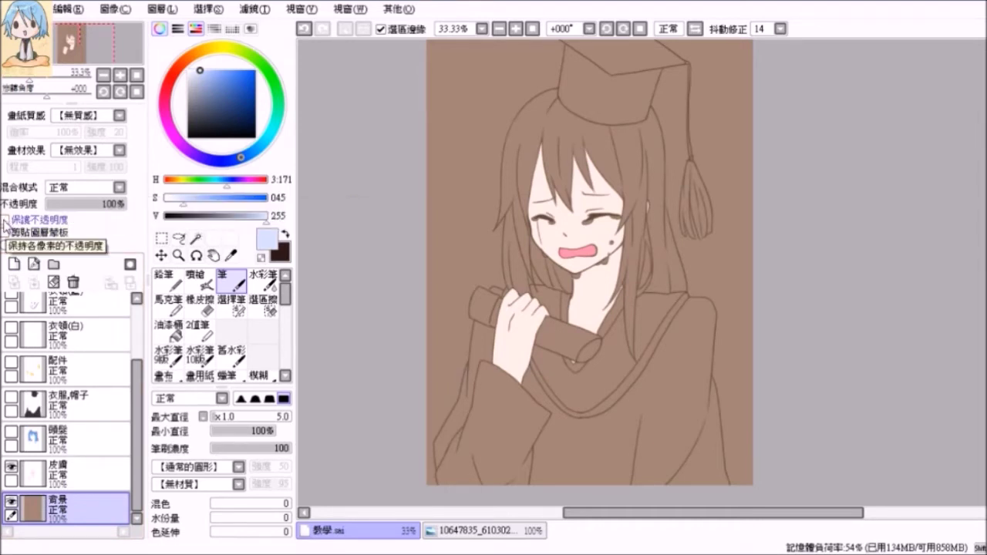
# Turn on 保護不透明度 for the 皮膚 layer
pyautogui.click(5, 220)
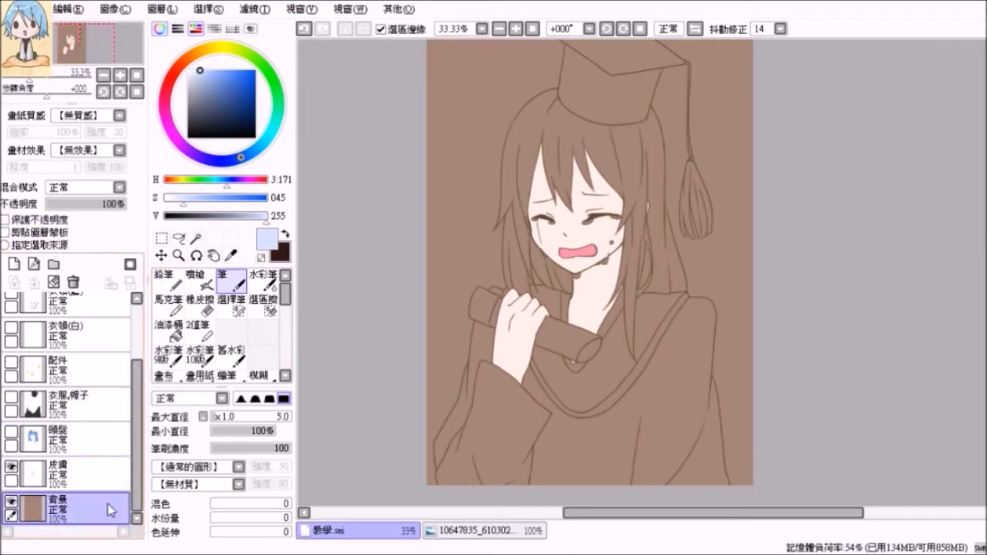
pyautogui.click(62, 474)
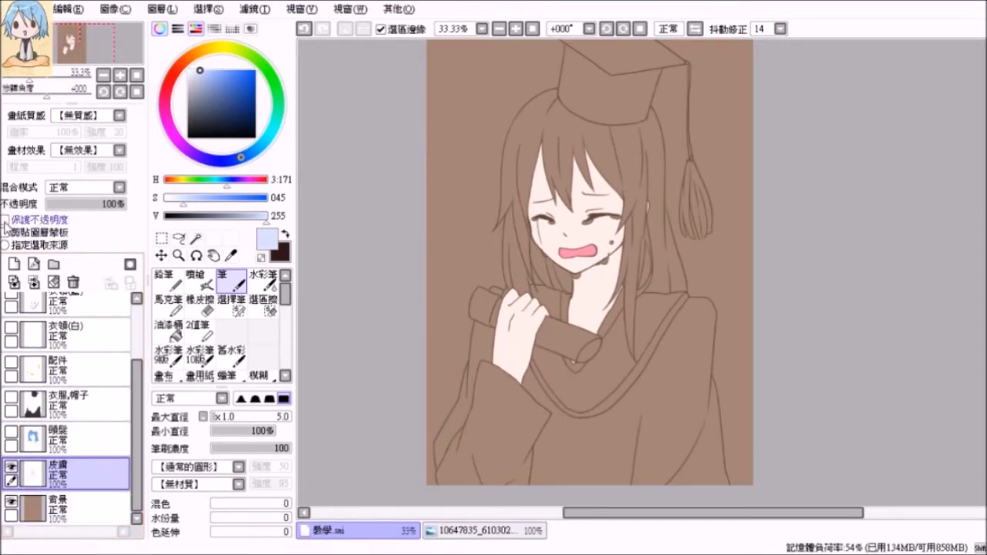
pyautogui.click(6, 220)
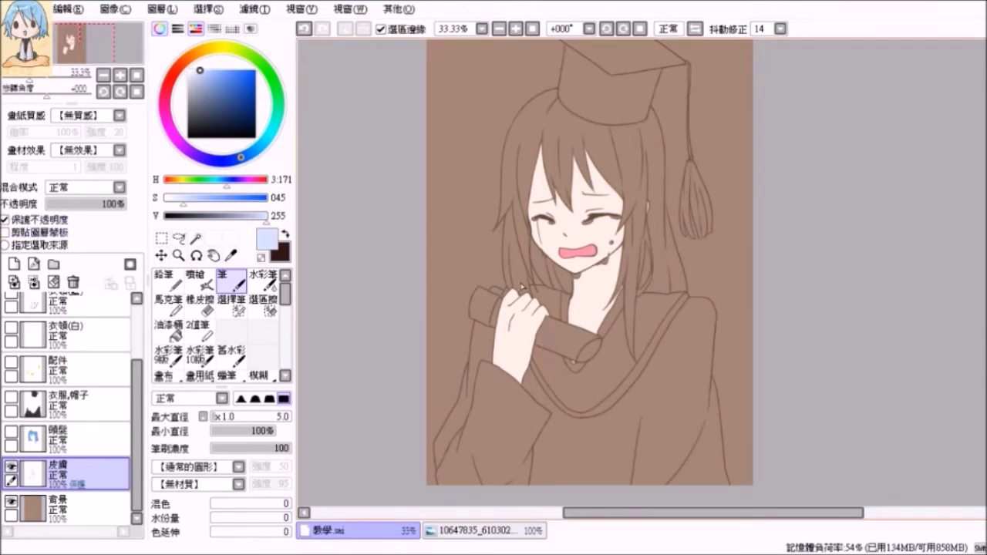
# Check the skin shading in the coloured reference picture and choose a greyish-brown colour with H 0:142, S 060, V 180
pyautogui.click(188, 61)
pyautogui.click(183, 66)
pyautogui.click(498, 542)
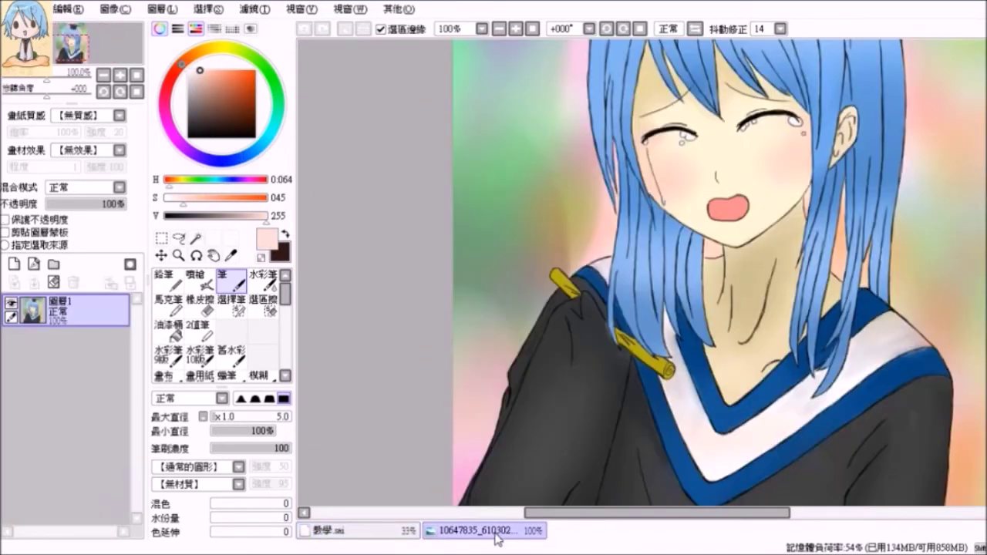
pyautogui.scroll(3, 719, 272)
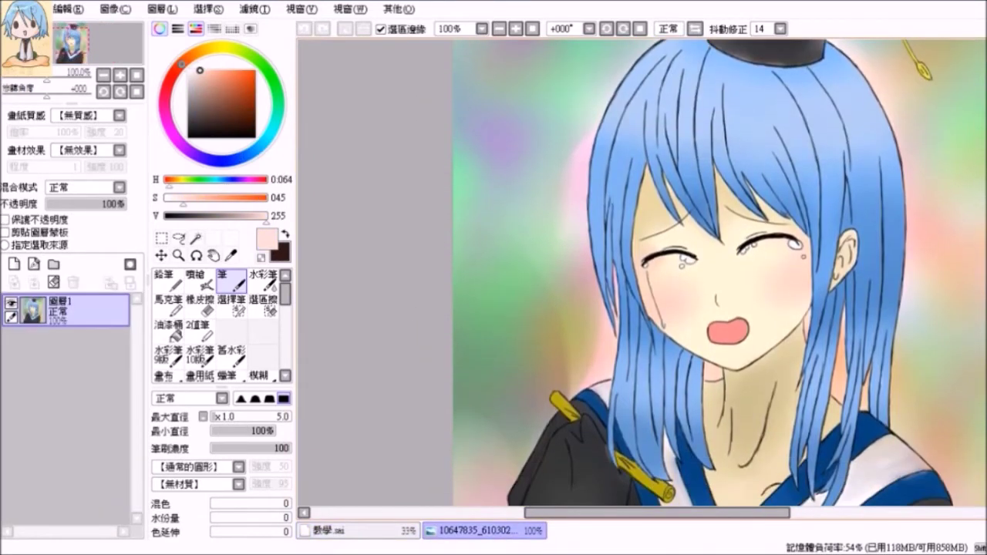
pyautogui.hscroll(4, 588, 501)
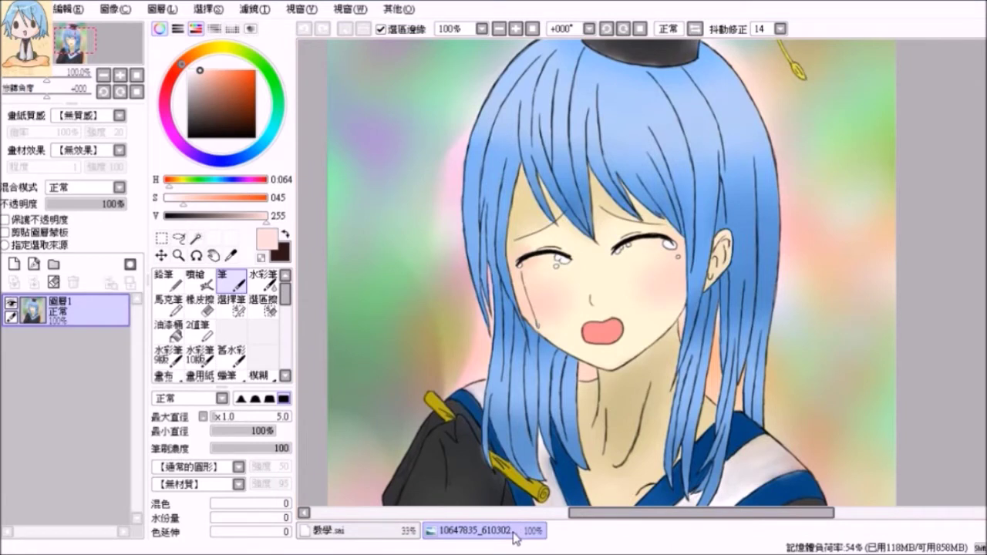
pyautogui.moveTo(202, 79); pyautogui.dragTo(203, 90)
pyautogui.click(196, 55)
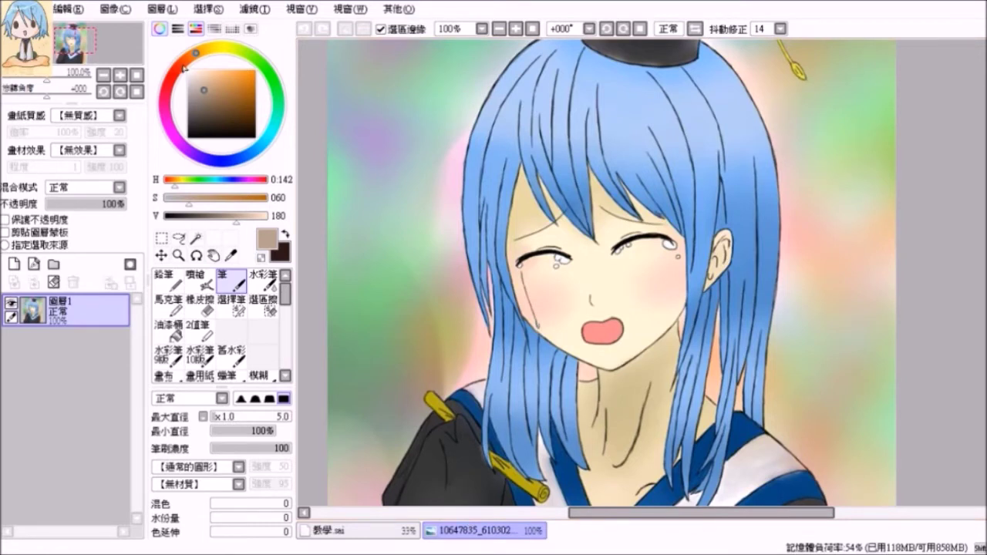
# Return to the 教學.sai drawing and choose a light orange shading colour with H 0:064, S 126, V 243
pyautogui.click(376, 542)
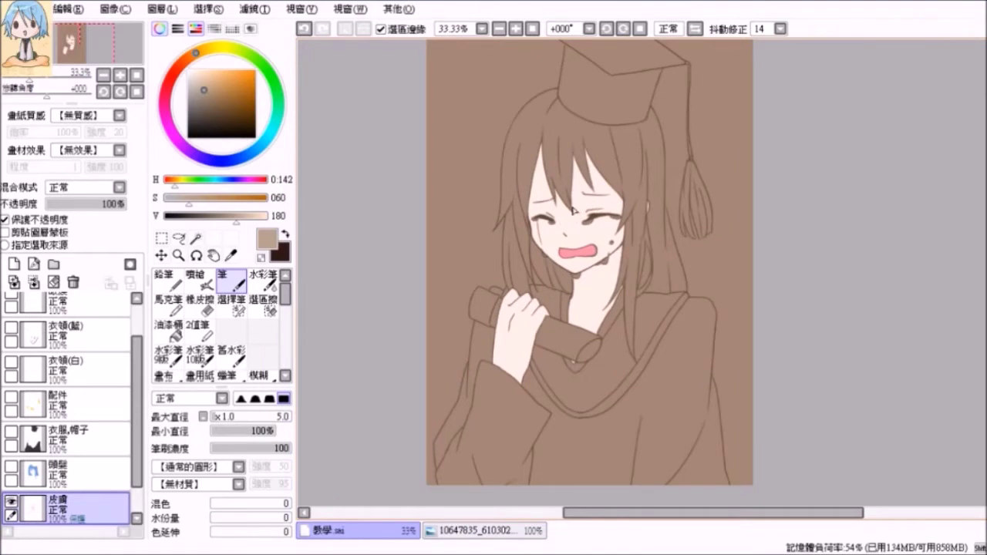
pyautogui.scroll(1, 550, 223)
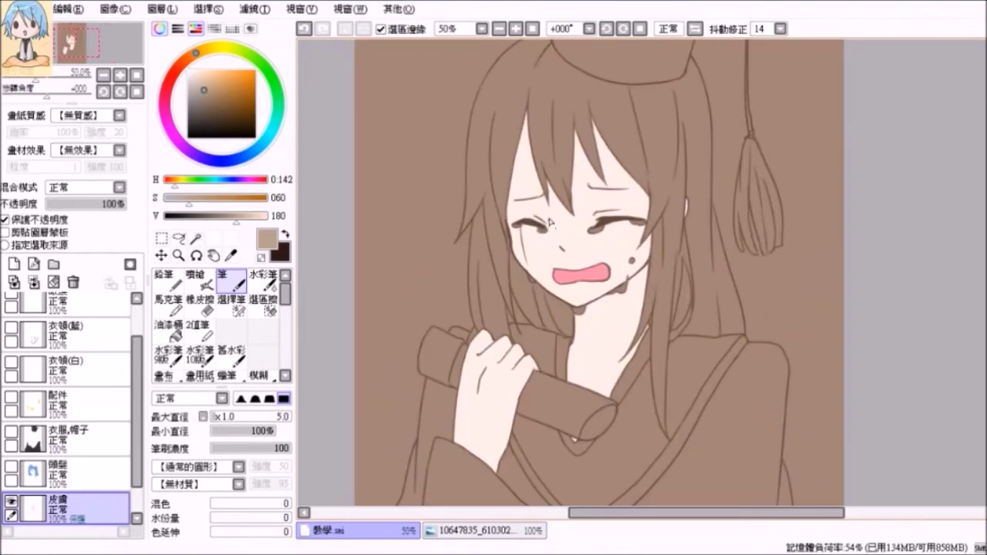
pyautogui.click(183, 68)
pyautogui.moveTo(210, 75); pyautogui.dragTo(223, 70)
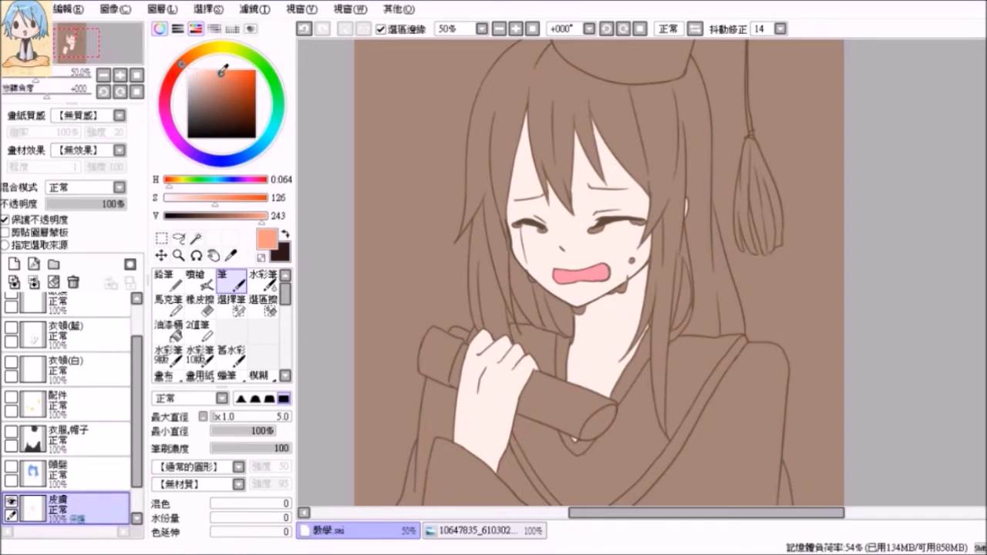
# Set the 筆 brush size to 81 and paint orange shadows on the forehead, face edge, neck and fingers
pyautogui.moveTo(229, 416); pyautogui.dragTo(266, 426)
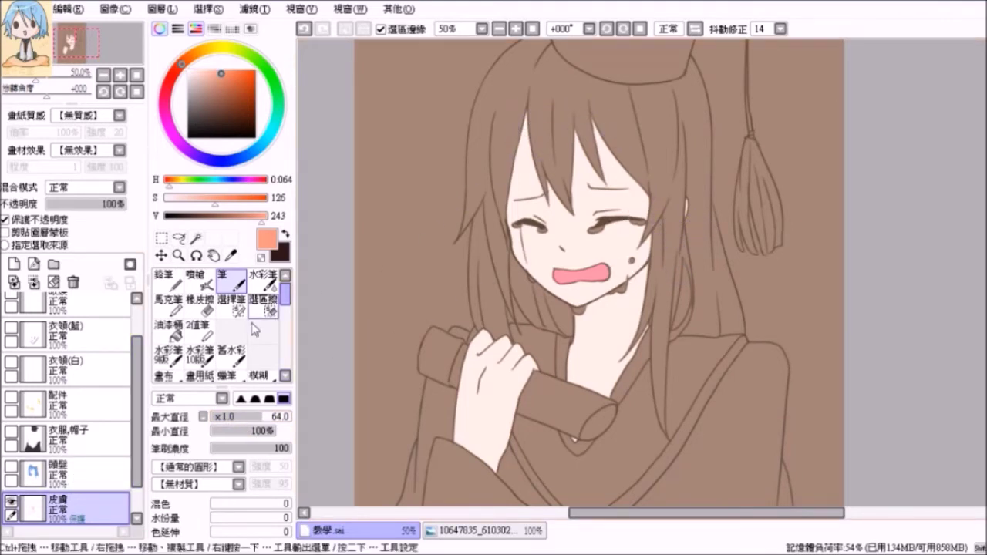
pyautogui.moveTo(265, 417); pyautogui.dragTo(280, 423)
pyautogui.moveTo(516, 119)
pyautogui.mouseDown()
pyautogui.moveTo(524, 155)
pyautogui.moveTo(555, 131)
pyautogui.moveTo(613, 158)
pyautogui.mouseUp()
pyautogui.moveTo(580, 123)
pyautogui.mouseDown()
pyautogui.moveTo(670, 191)
pyautogui.moveTo(673, 252)
pyautogui.moveTo(660, 175)
pyautogui.moveTo(651, 271)
pyautogui.moveTo(662, 251)
pyautogui.moveTo(583, 330)
pyautogui.moveTo(624, 303)
pyautogui.moveTo(575, 326)
pyautogui.moveTo(598, 315)
pyautogui.moveTo(580, 314)
pyautogui.moveTo(553, 335)
pyautogui.moveTo(473, 352)
pyautogui.moveTo(498, 340)
pyautogui.moveTo(533, 374)
pyautogui.mouseUp()
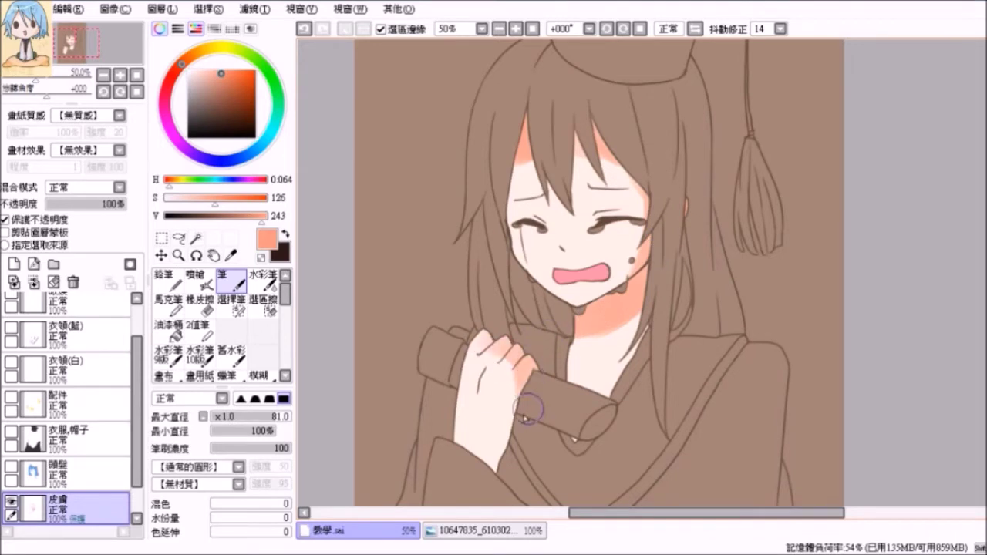
# Switch to the 水彩筆 brush for blending and set its maximum diameter to 78
pyautogui.scroll(-5, 951, 249)
pyautogui.scroll(3, 971, 274)
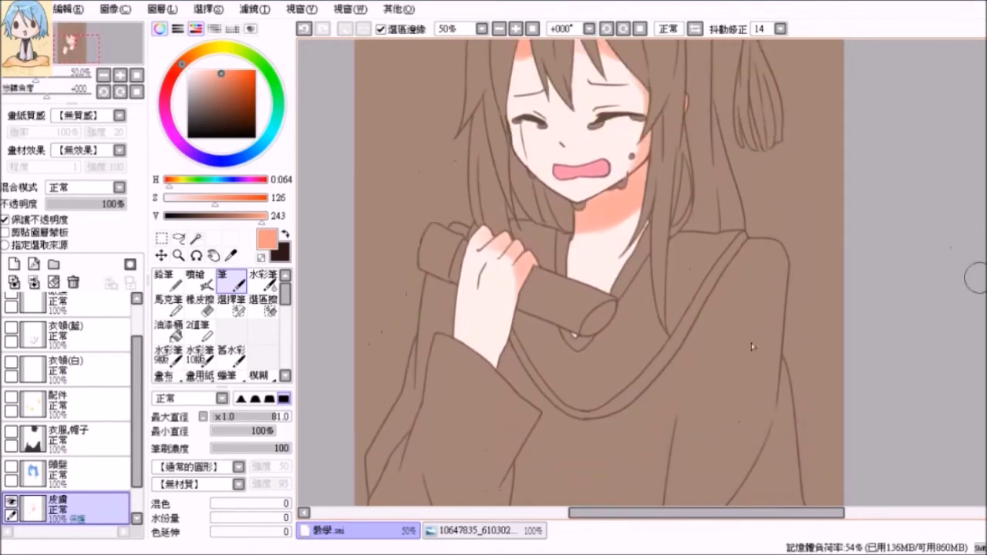
pyautogui.click(266, 284)
pyautogui.click(263, 376)
pyautogui.click(263, 282)
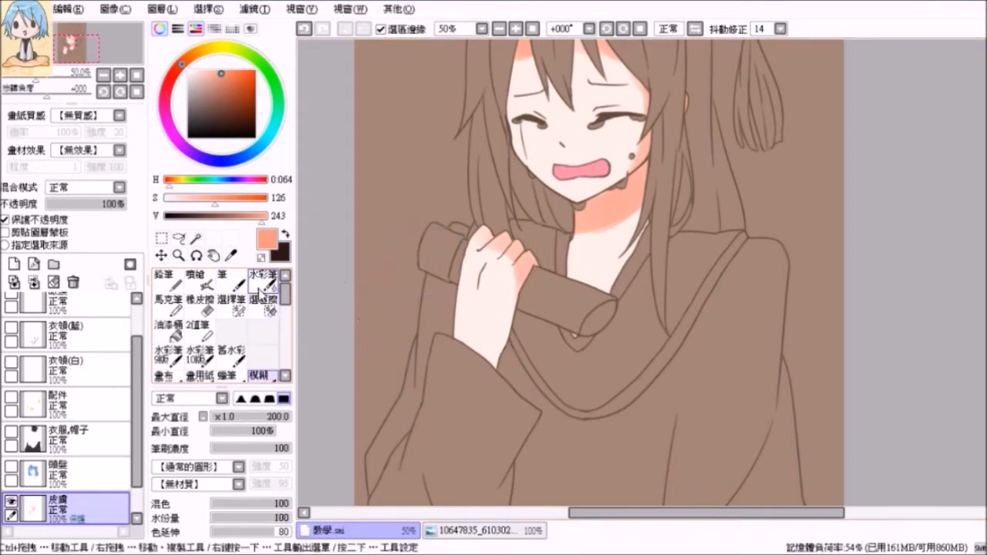
pyautogui.moveTo(284, 417); pyautogui.dragTo(276, 423)
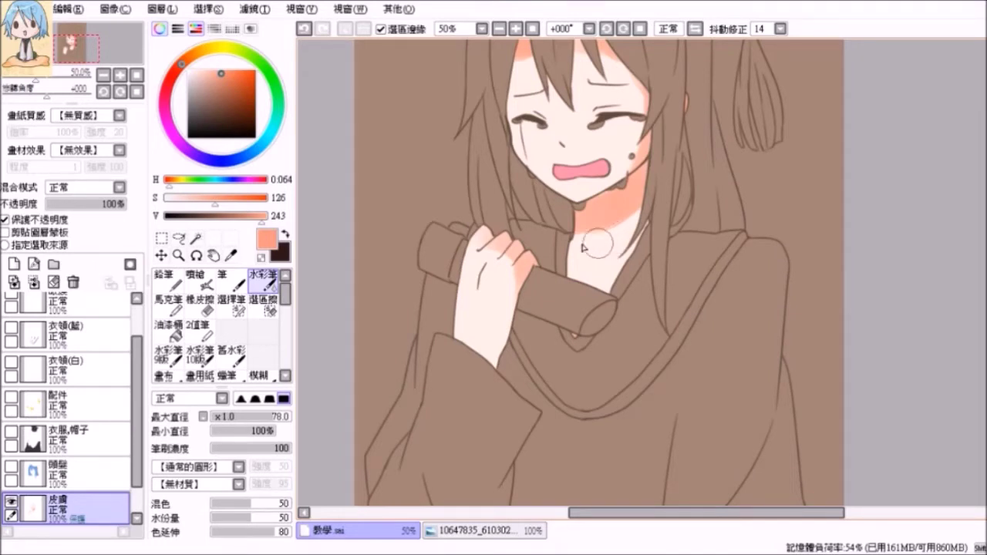
# Undo the last stroke and retouch the neck shadow under the chin with the 筆 brush
pyautogui.click(231, 279)
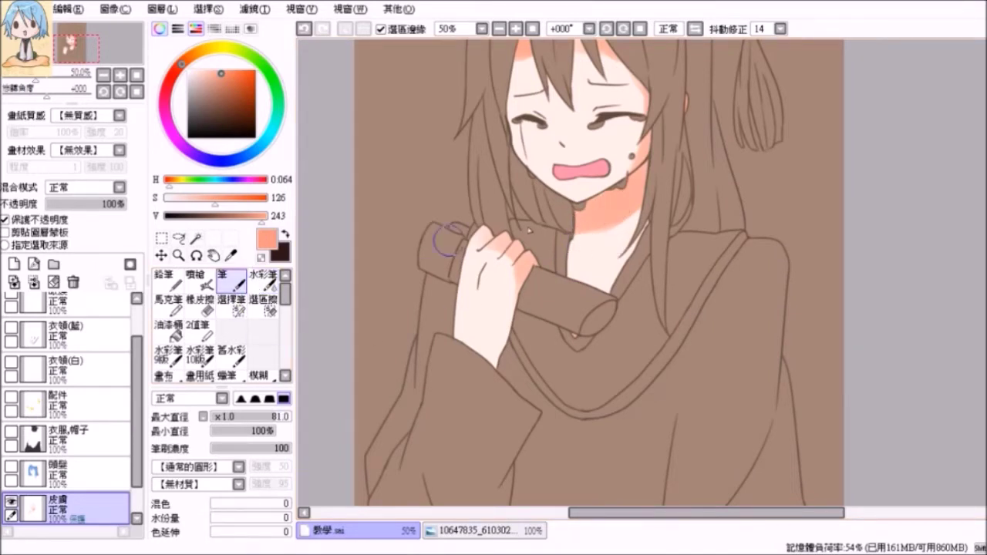
pyautogui.click(302, 33)
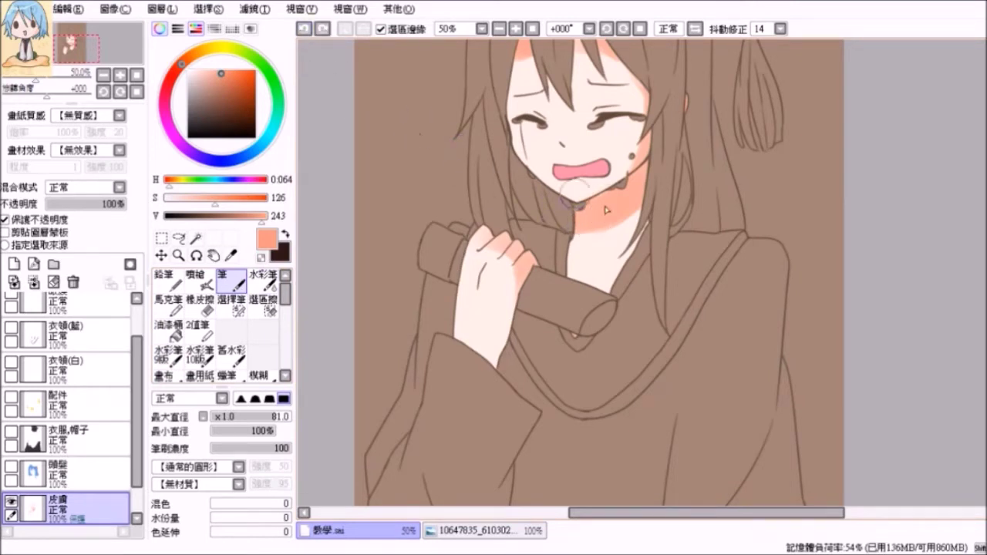
pyautogui.moveTo(605, 207); pyautogui.dragTo(619, 203)
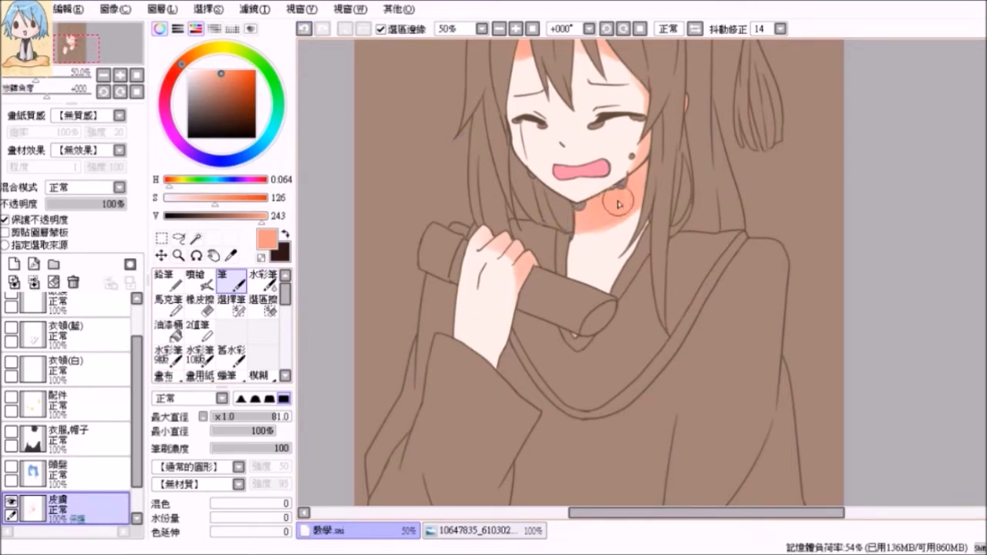
# Blend the orange shadows on the fingers and neck into the skin with the 水彩筆 brush
pyautogui.click(262, 279)
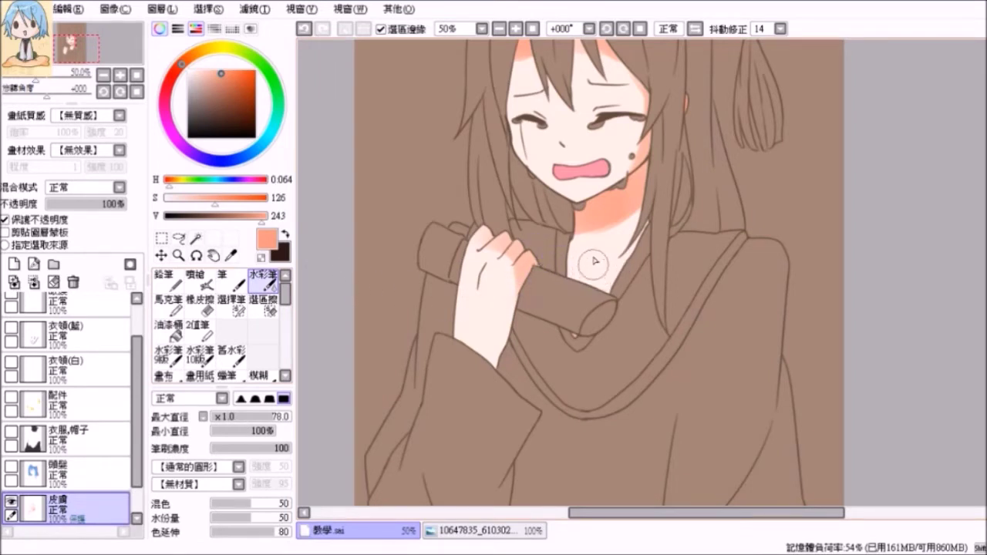
pyautogui.moveTo(503, 249); pyautogui.dragTo(521, 260)
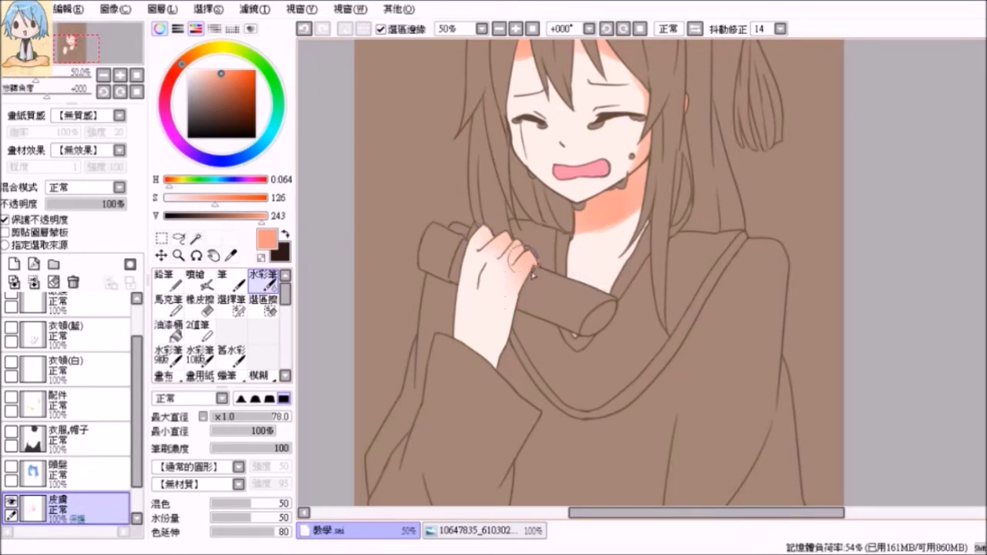
pyautogui.moveTo(582, 212)
pyautogui.mouseDown()
pyautogui.moveTo(593, 234)
pyautogui.moveTo(641, 213)
pyautogui.mouseUp()
pyautogui.moveTo(564, 222)
pyautogui.mouseDown()
pyautogui.moveTo(666, 193)
pyautogui.moveTo(559, 255)
pyautogui.moveTo(633, 196)
pyautogui.moveTo(557, 224)
pyautogui.moveTo(663, 186)
pyautogui.mouseUp()
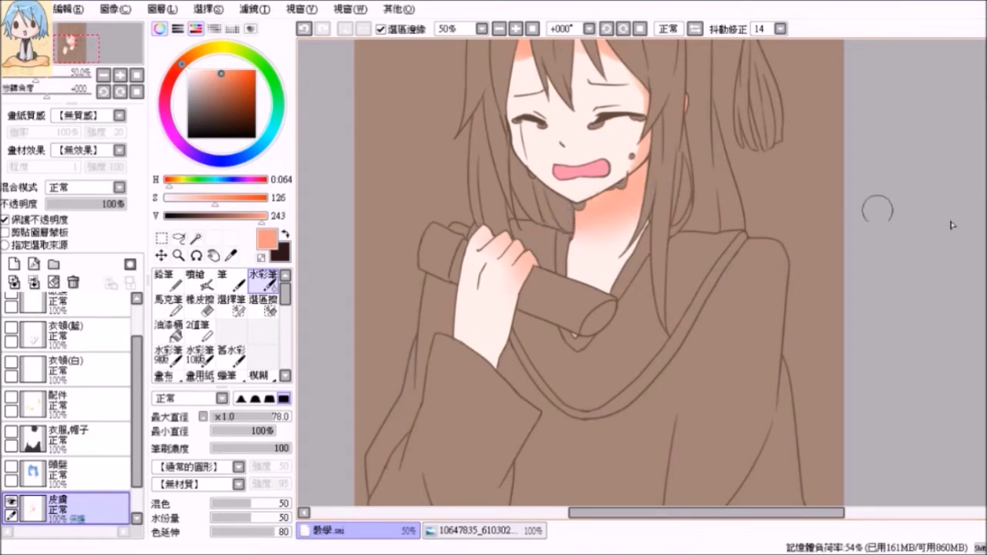
# Set the 水彩筆 size to 100, try blending the shading on the face, and undo the latest strokes
pyautogui.scroll(3, 848, 210)
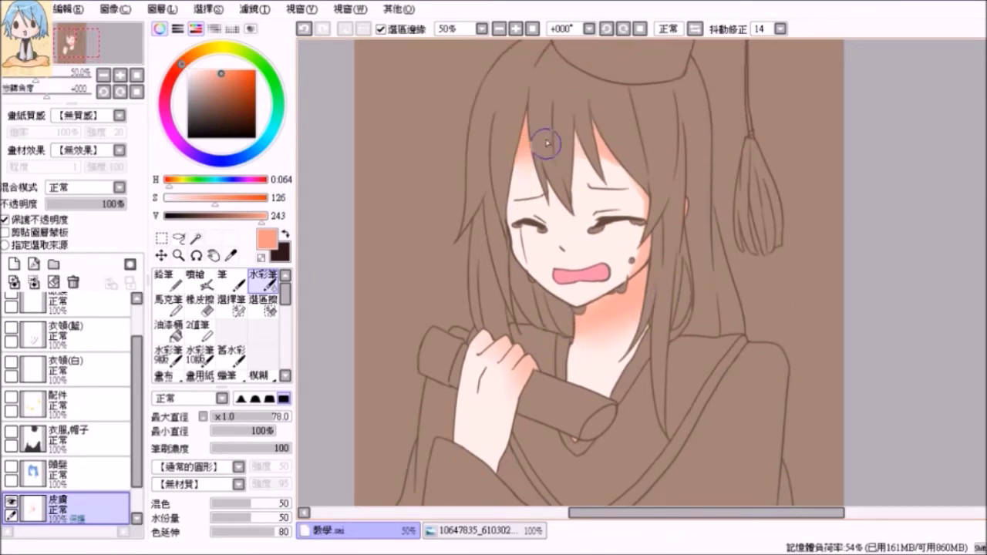
pyautogui.click(293, 415)
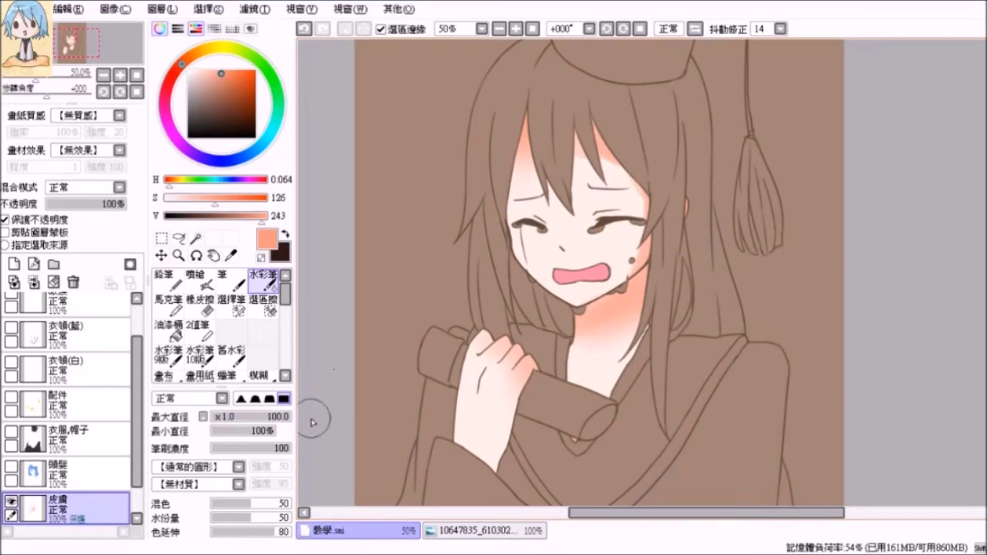
pyautogui.moveTo(646, 212); pyautogui.dragTo(637, 165)
pyautogui.moveTo(639, 242)
pyautogui.mouseDown()
pyautogui.moveTo(605, 277)
pyautogui.moveTo(581, 268)
pyautogui.mouseUp()
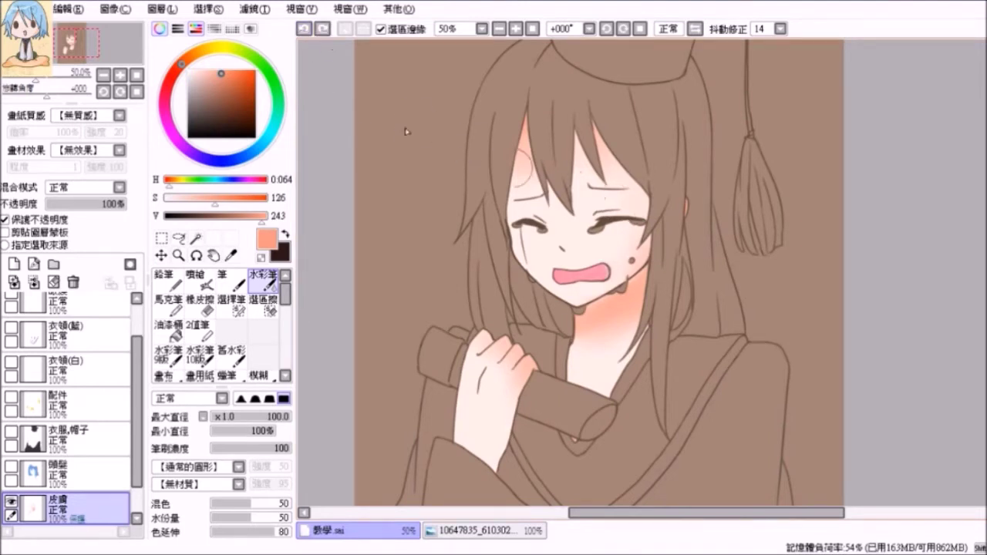
pyautogui.click(305, 29)
pyautogui.click(304, 29)
pyautogui.click(305, 29)
# Soften the orange shading on the forehead and cheek edge, undoing the unwanted strokes around the mouth
pyautogui.moveTo(540, 165); pyautogui.dragTo(519, 163)
pyautogui.moveTo(605, 152); pyautogui.dragTo(641, 190)
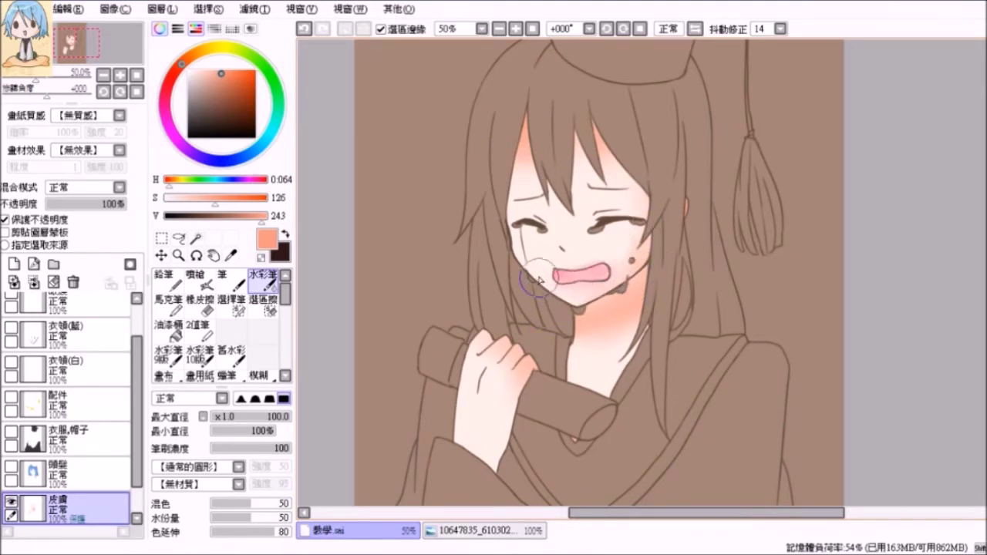
pyautogui.click(302, 33)
pyautogui.click(301, 34)
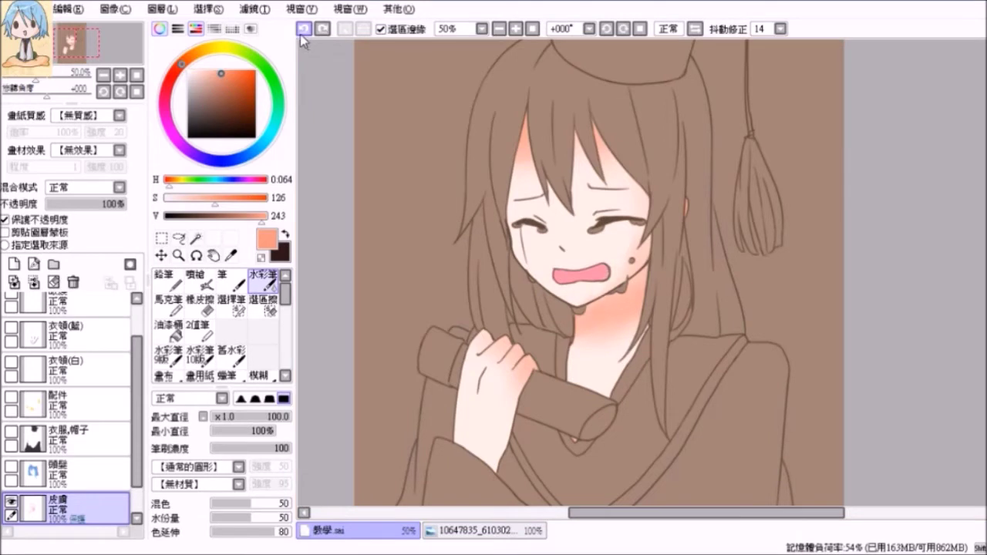
pyautogui.moveTo(651, 218); pyautogui.dragTo(635, 301)
# Choose a darker reddish brown with H 0:064, S 150, V 168 and set the 筆 brush to size 16
pyautogui.moveTo(231, 80); pyautogui.dragTo(226, 93)
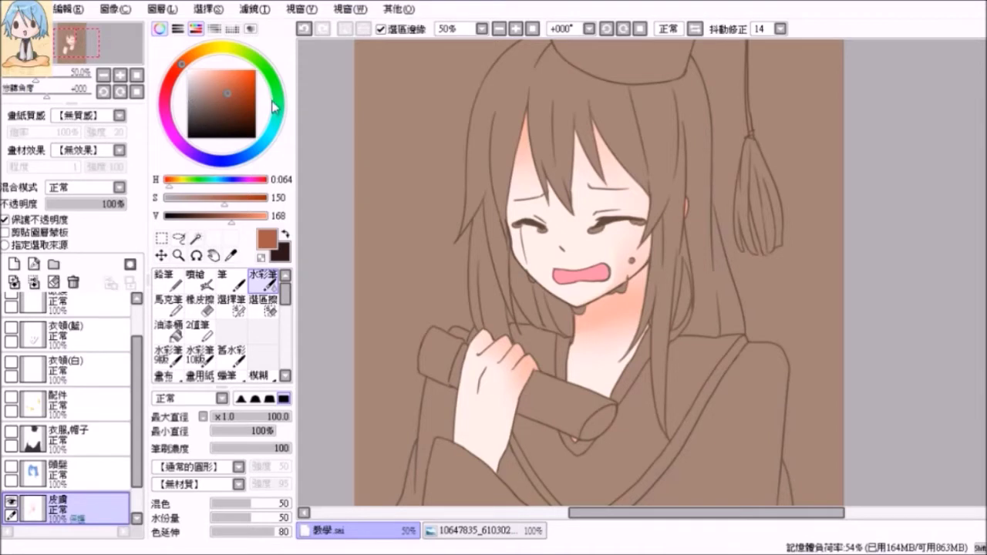
pyautogui.click(232, 278)
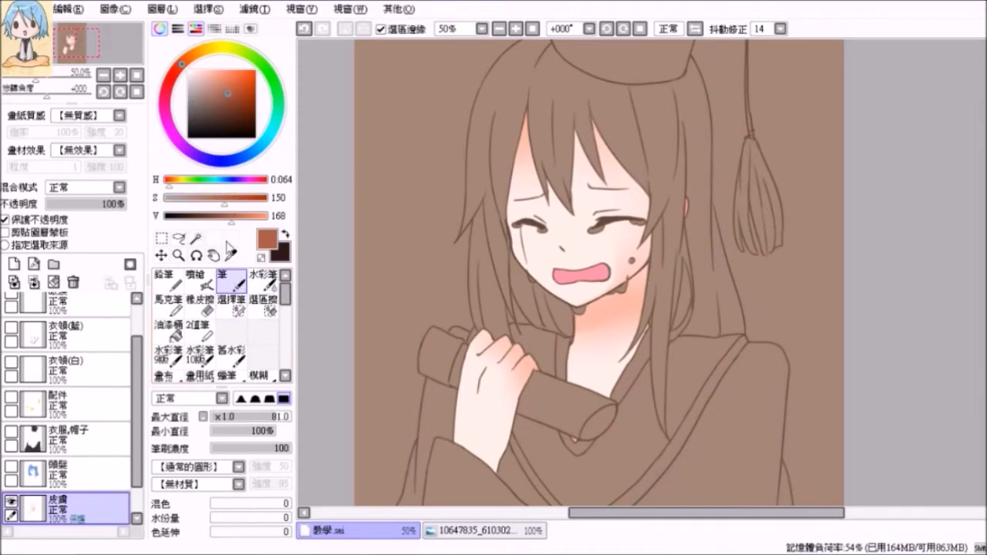
pyautogui.click(223, 417)
pyautogui.click(225, 421)
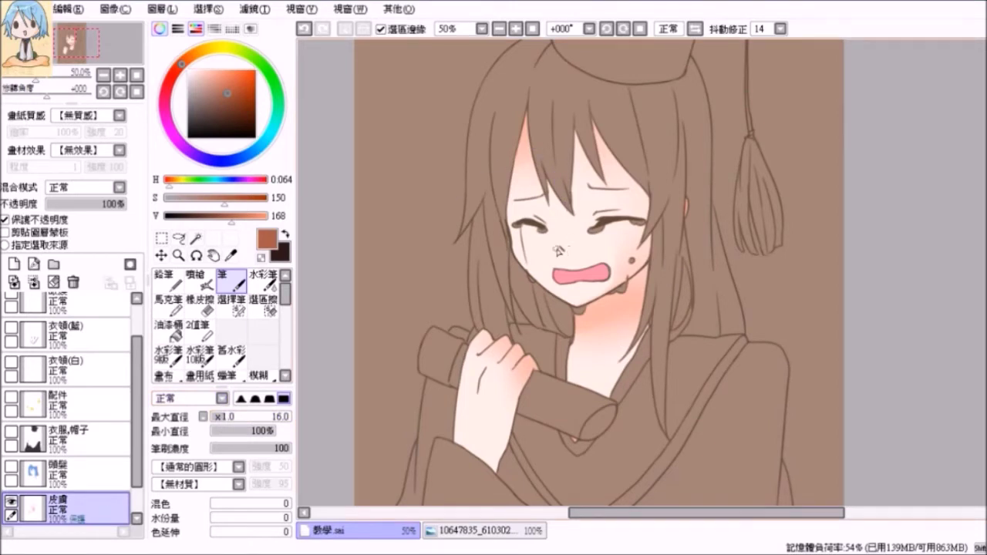
# Paint reddish-brown shadows on the nose, above both eyes and along the hair edges of the forehead and face
pyautogui.scroll(2, 556, 249)
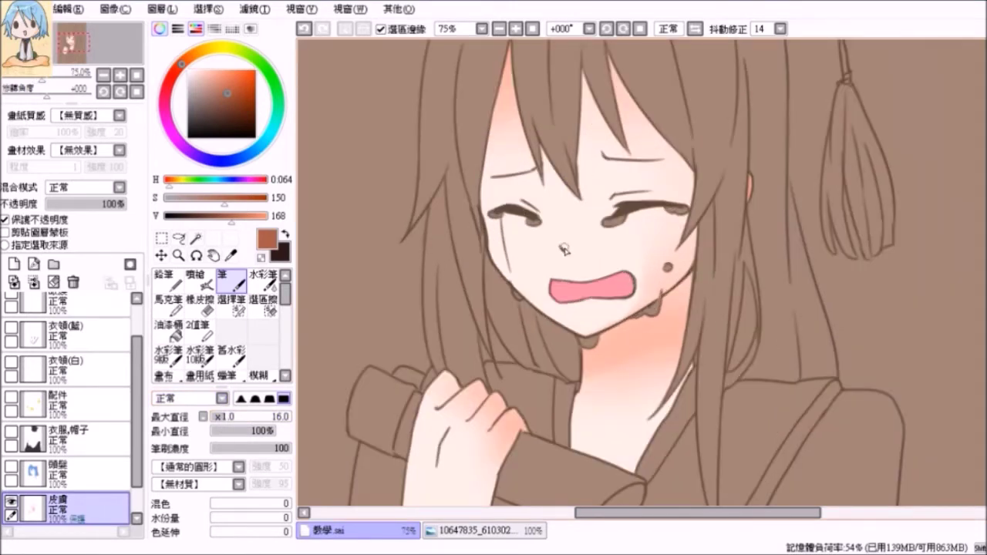
pyautogui.moveTo(565, 243); pyautogui.dragTo(573, 261)
pyautogui.moveTo(614, 202)
pyautogui.mouseDown()
pyautogui.moveTo(640, 192)
pyautogui.moveTo(653, 201)
pyautogui.moveTo(617, 198)
pyautogui.mouseUp()
pyautogui.moveTo(515, 203)
pyautogui.mouseDown()
pyautogui.moveTo(533, 211)
pyautogui.moveTo(526, 206)
pyautogui.mouseUp()
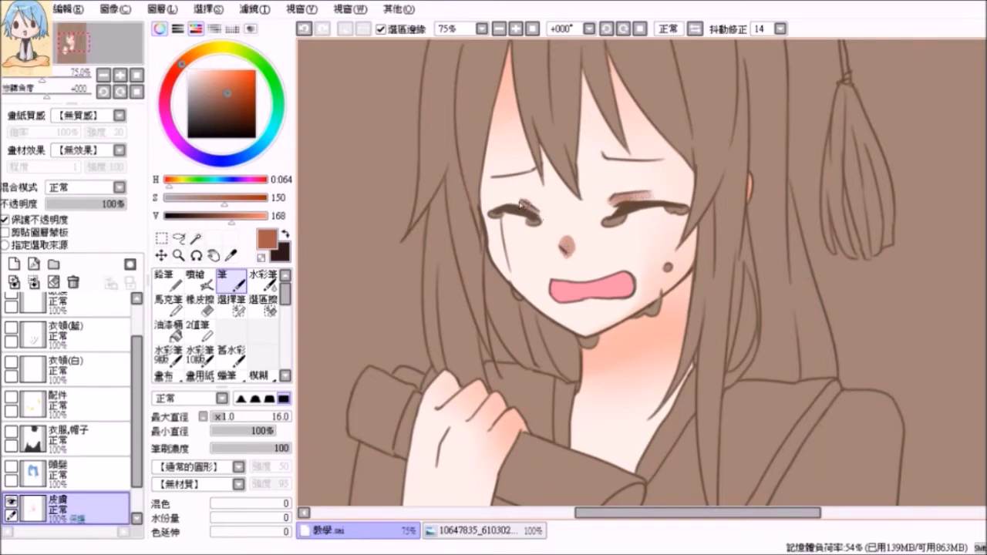
pyautogui.scroll(3, 533, 166)
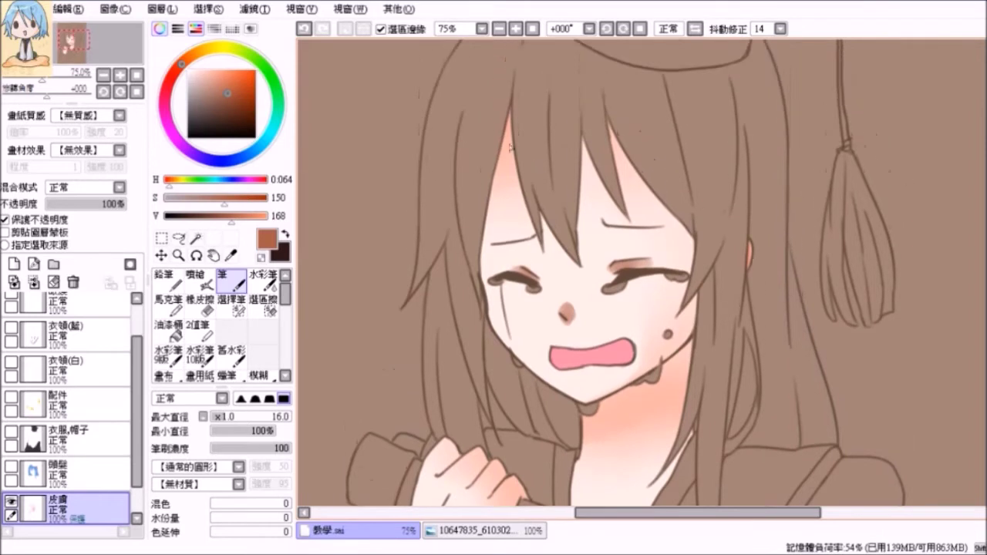
pyautogui.moveTo(515, 101); pyautogui.dragTo(475, 243)
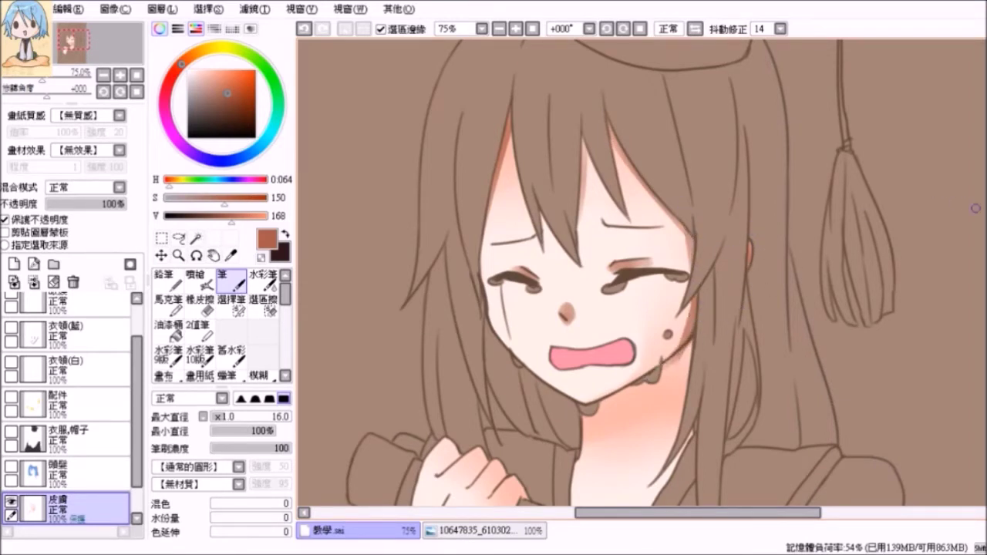
# Paint a reddish-brown shadow on the neck beneath the chin and jaw, undoing one stroke and touching up the face edge
pyautogui.scroll(-3, 601, 270)
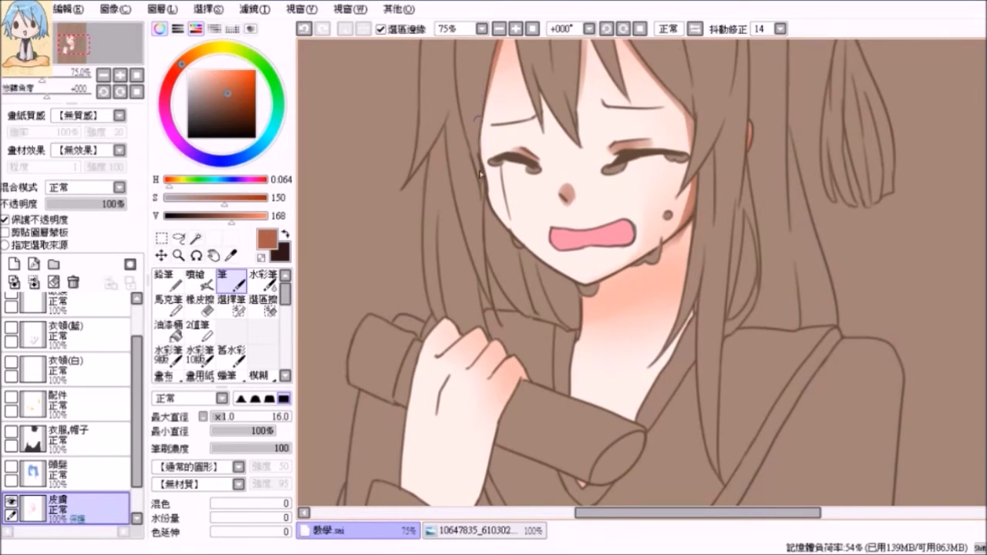
pyautogui.moveTo(581, 299)
pyautogui.mouseDown()
pyautogui.moveTo(628, 292)
pyautogui.moveTo(586, 307)
pyautogui.moveTo(662, 271)
pyautogui.moveTo(685, 240)
pyautogui.moveTo(596, 316)
pyautogui.moveTo(602, 295)
pyautogui.moveTo(639, 279)
pyautogui.moveTo(593, 292)
pyautogui.moveTo(692, 227)
pyautogui.moveTo(652, 256)
pyautogui.mouseUp()
pyautogui.moveTo(651, 256)
pyautogui.mouseDown()
pyautogui.moveTo(694, 226)
pyautogui.moveTo(583, 318)
pyautogui.moveTo(648, 279)
pyautogui.moveTo(598, 324)
pyautogui.moveTo(586, 308)
pyautogui.moveTo(626, 284)
pyautogui.mouseUp()
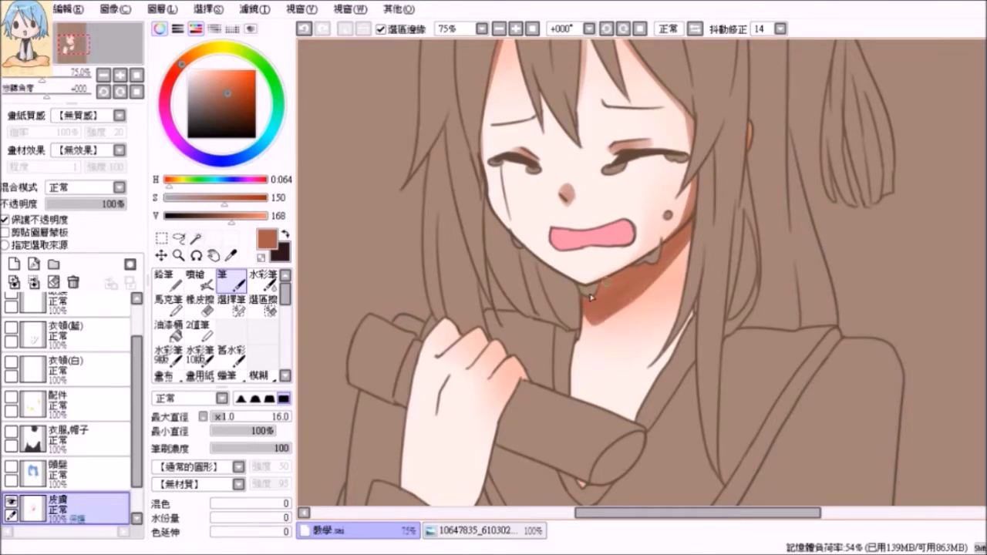
pyautogui.moveTo(697, 229)
pyautogui.mouseDown()
pyautogui.moveTo(689, 303)
pyautogui.moveTo(695, 225)
pyautogui.moveTo(686, 261)
pyautogui.mouseUp()
pyautogui.click(304, 28)
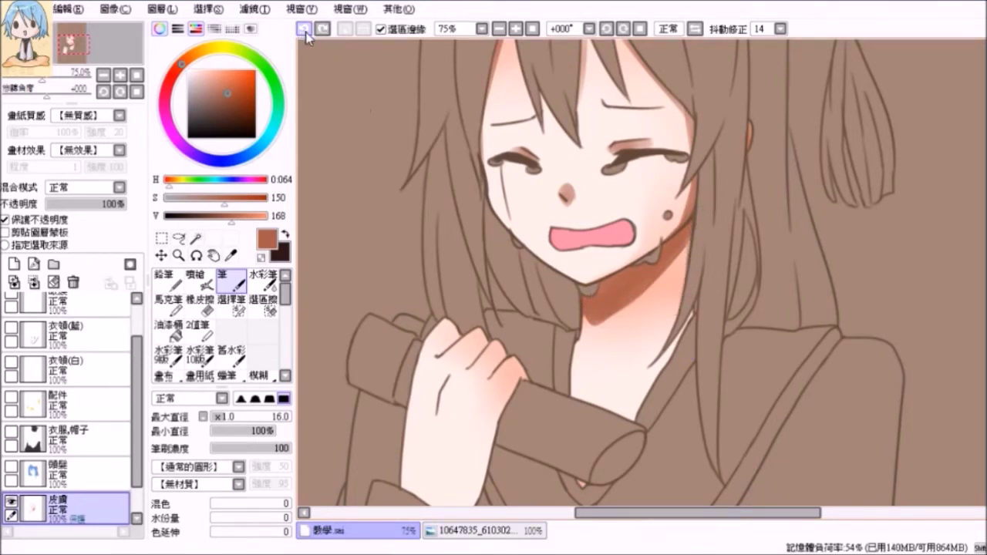
pyautogui.click(693, 217)
# Set the 筆 brush to size 10 and paint dark shadows along the fingers, hand crease, wrist and sleeve edge
pyautogui.scroll(-3, 601, 270)
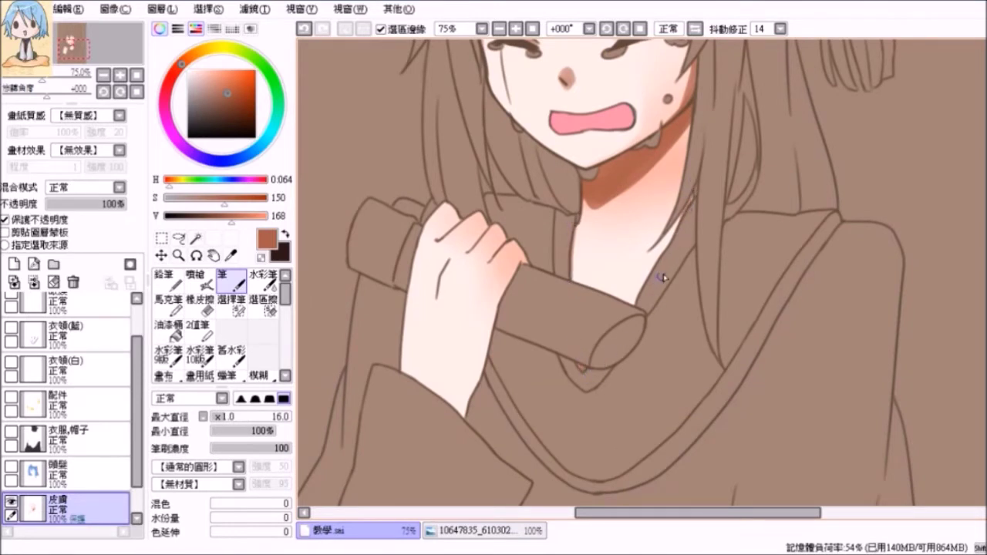
pyautogui.click(219, 421)
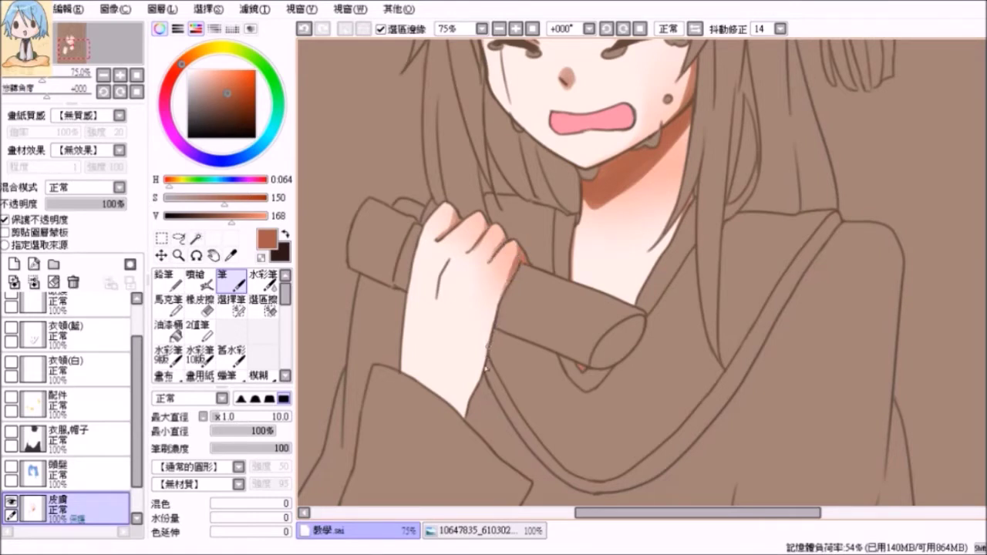
pyautogui.moveTo(469, 396); pyautogui.dragTo(460, 436)
pyautogui.moveTo(407, 382); pyautogui.dragTo(455, 410)
pyautogui.moveTo(436, 287); pyautogui.dragTo(436, 311)
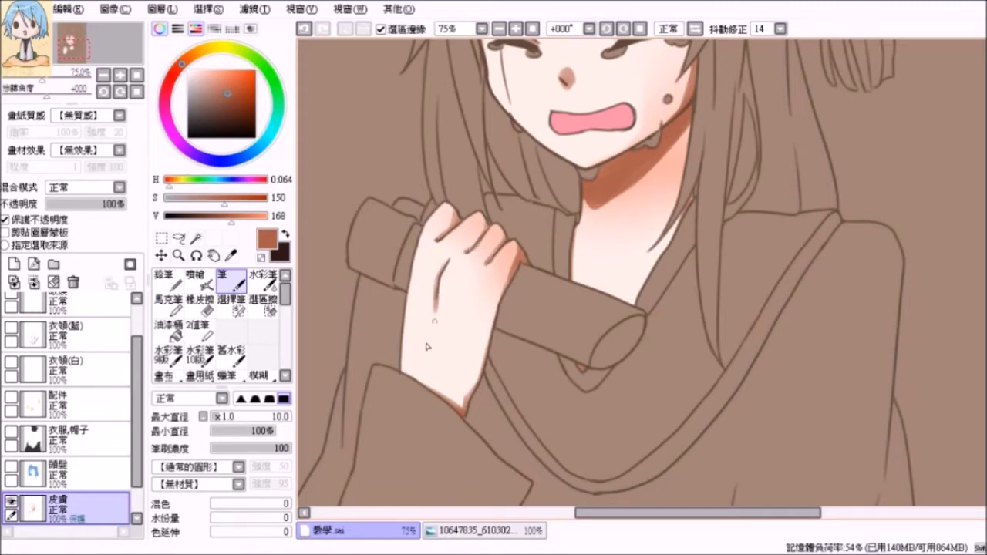
# Choose a coral red colour with H 5:245, S 177, V 246
pyautogui.scroll(5, 900, 215)
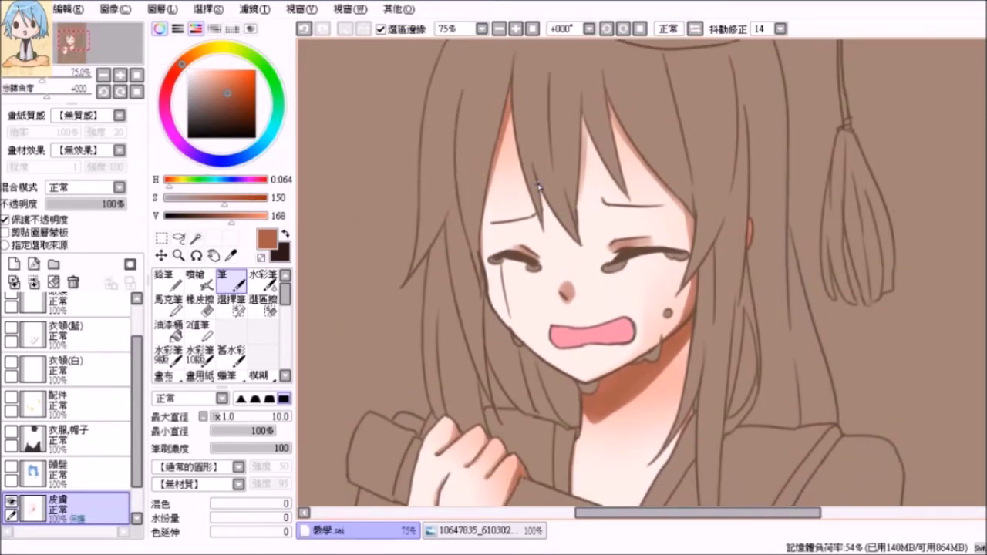
pyautogui.click(171, 77)
pyautogui.click(238, 75)
pyautogui.moveTo(238, 74); pyautogui.dragTo(235, 77)
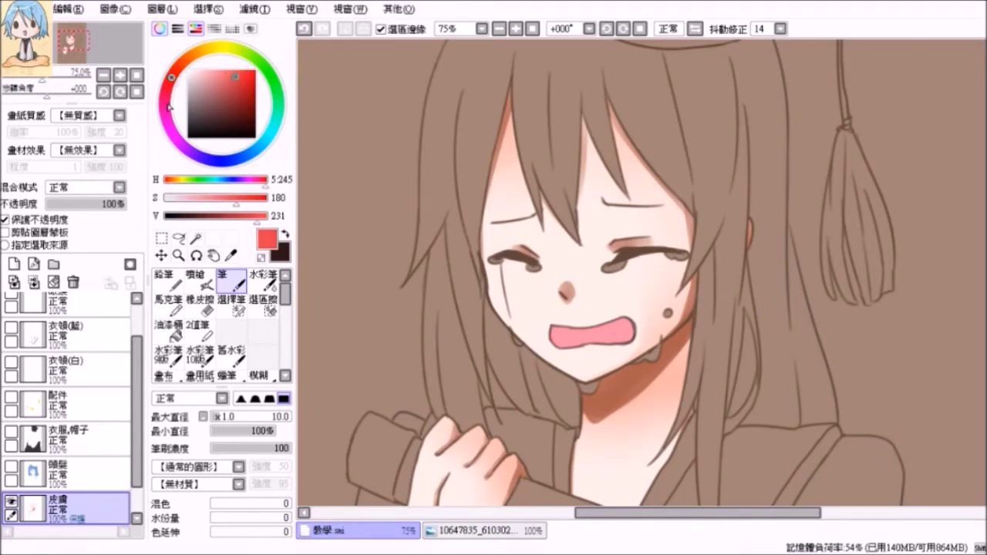
pyautogui.moveTo(235, 75); pyautogui.dragTo(239, 69)
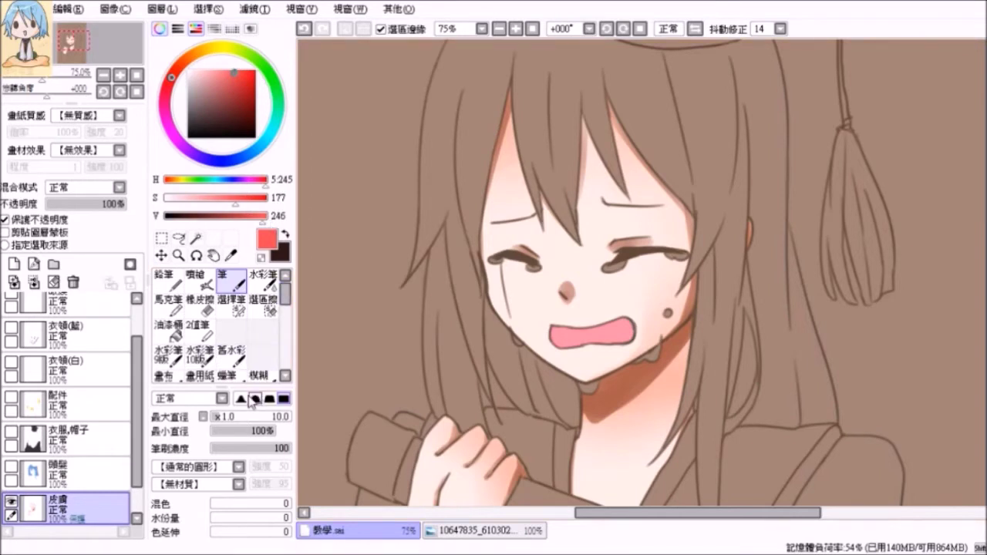
# Set the brush size to 33 and paint round coral red blush patches on both cheeks beneath the eyes
pyautogui.moveTo(228, 417); pyautogui.dragTo(241, 417)
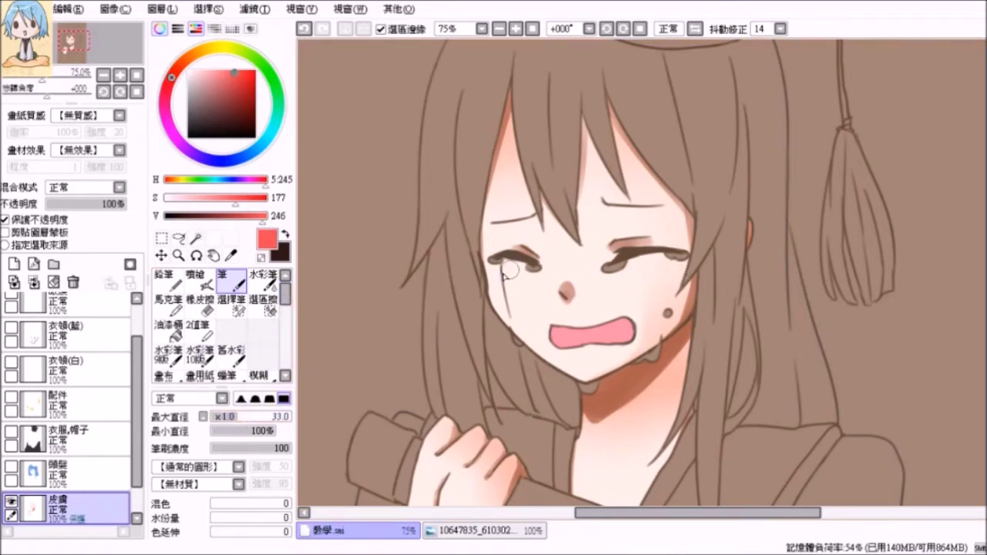
pyautogui.moveTo(493, 270); pyautogui.dragTo(500, 276)
pyautogui.moveTo(644, 268); pyautogui.dragTo(671, 269)
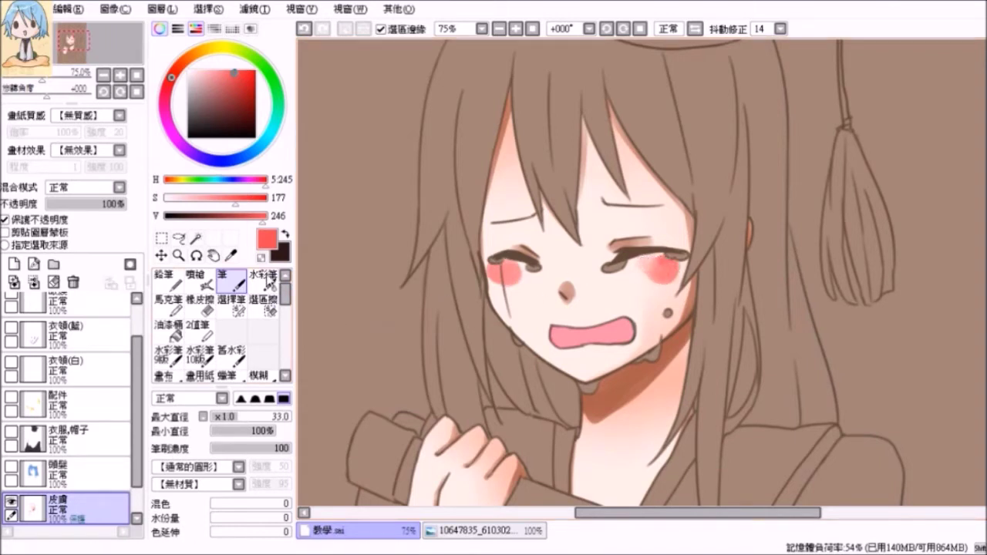
# Soften the blush on both cheeks into the surrounding skin with the 水彩筆 brush at size 54
pyautogui.click(264, 278)
pyautogui.moveTo(230, 417); pyautogui.dragTo(254, 417)
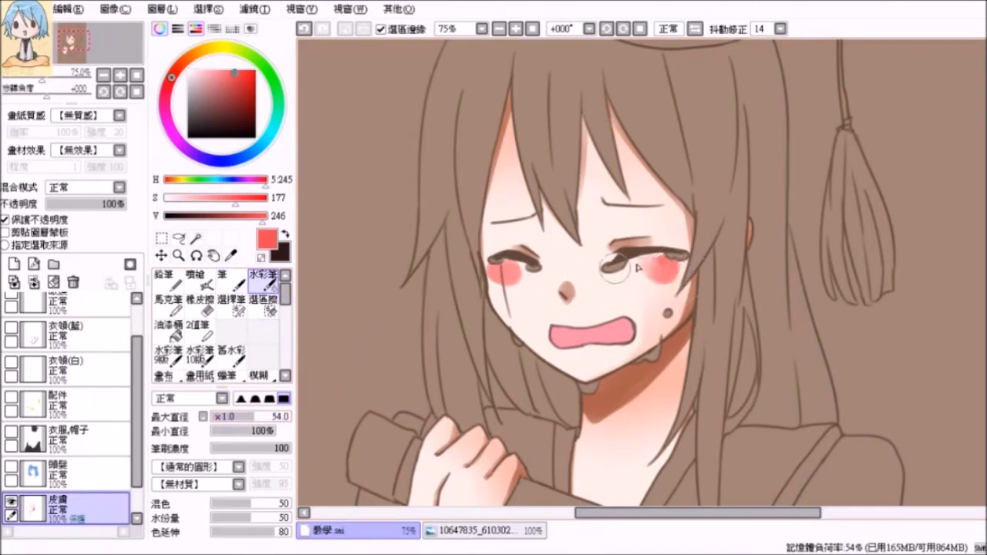
pyautogui.moveTo(662, 274)
pyautogui.mouseDown()
pyautogui.moveTo(636, 276)
pyautogui.moveTo(635, 293)
pyautogui.moveTo(673, 283)
pyautogui.mouseUp()
pyautogui.moveTo(514, 277)
pyautogui.mouseDown()
pyautogui.moveTo(537, 347)
pyautogui.moveTo(515, 274)
pyautogui.moveTo(496, 271)
pyautogui.moveTo(521, 286)
pyautogui.moveTo(531, 307)
pyautogui.mouseUp()
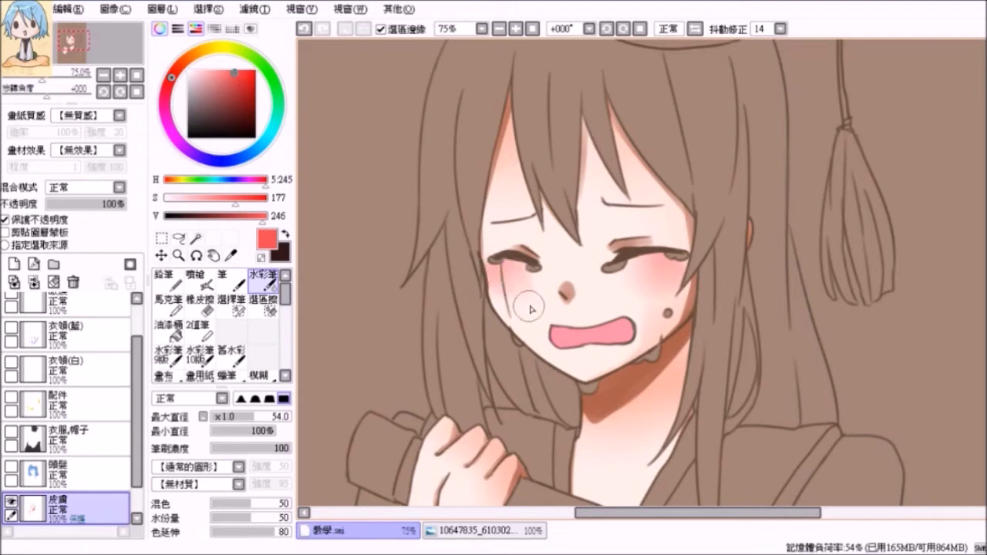
# Paint red accents beneath the lash lines and lower lip with the 筆 brush at size 9, using H 5:245, S 186, V 210
pyautogui.moveTo(241, 74); pyautogui.dragTo(237, 82)
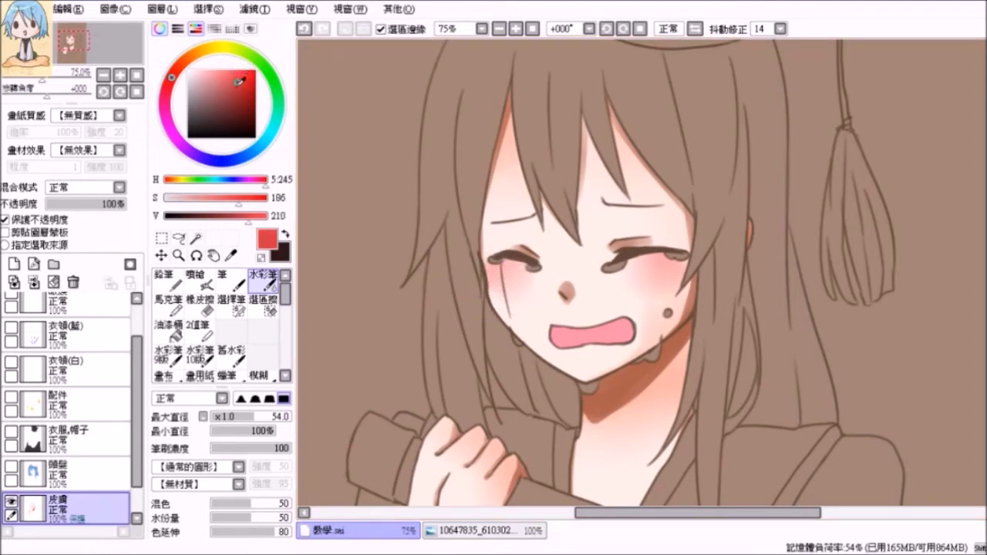
pyautogui.click(231, 281)
pyautogui.click(223, 421)
pyautogui.scroll(2, 665, 267)
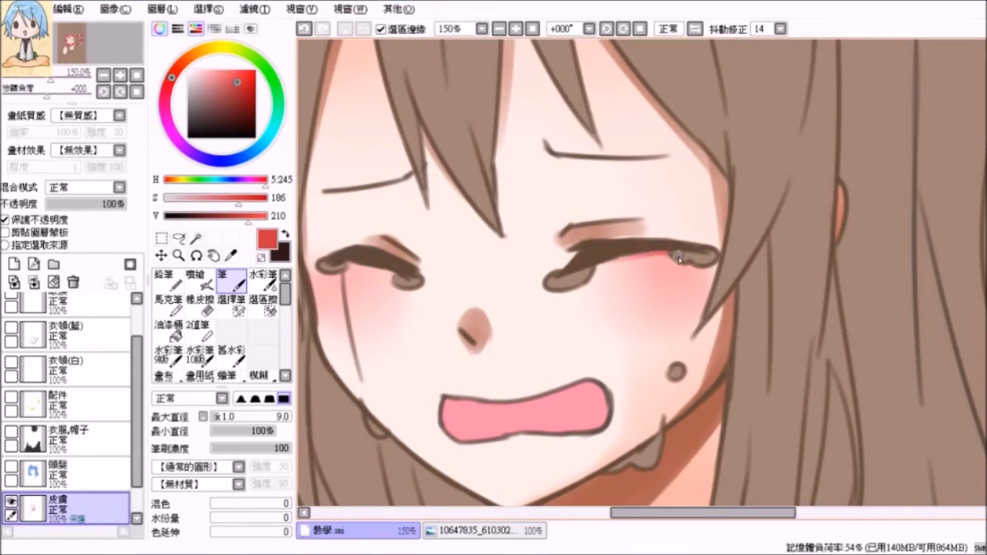
pyautogui.moveTo(348, 265); pyautogui.dragTo(375, 268)
pyautogui.scroll(-1, 904, 259)
pyautogui.moveTo(984, 259)
pyautogui.mouseDown()
pyautogui.moveTo(984, 241)
pyautogui.moveTo(984, 272)
pyautogui.moveTo(984, 263)
pyautogui.mouseUp()
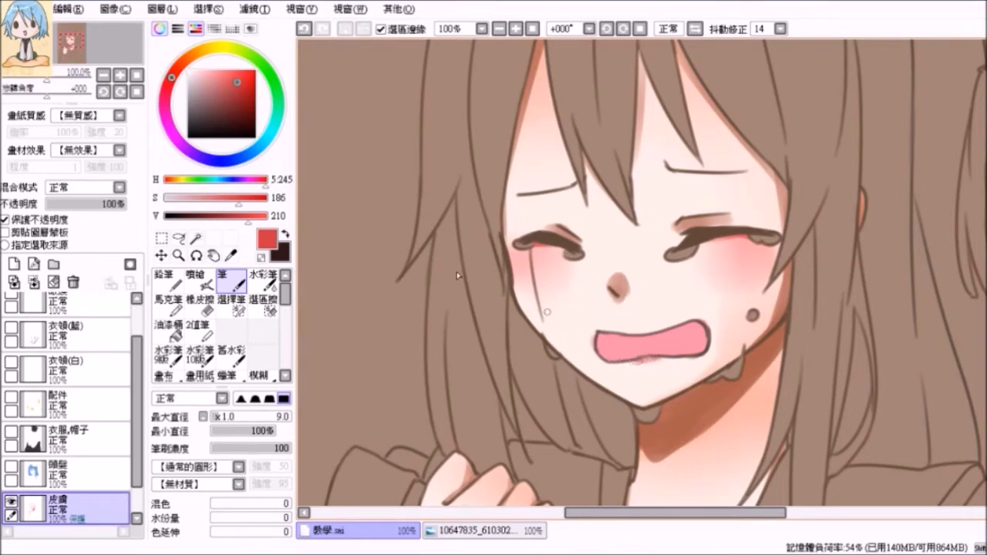
# Choose a dark red with H 5:245, S 189, V 150, shade the inner corner of the mouth, and switch to the 水彩筆 brush
pyautogui.moveTo(249, 91); pyautogui.dragTo(240, 95)
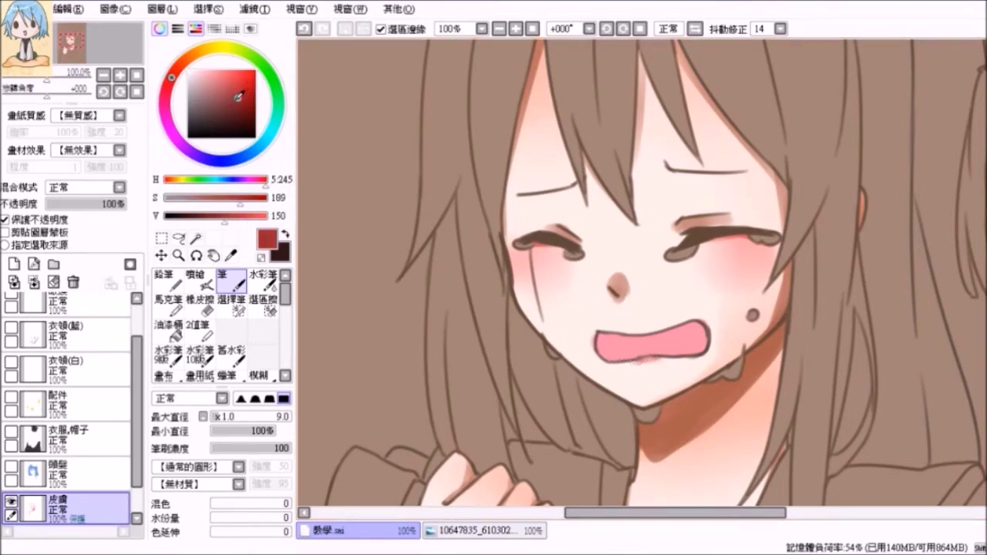
pyautogui.moveTo(602, 337); pyautogui.dragTo(607, 350)
pyautogui.moveTo(630, 337); pyautogui.dragTo(606, 363)
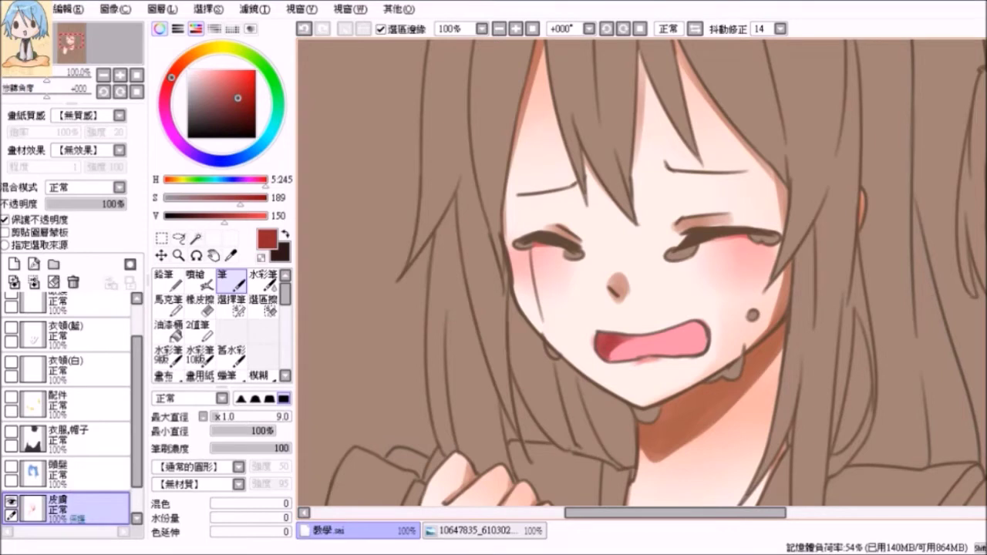
pyautogui.scroll(3, 641, 273)
pyautogui.scroll(-2, 641, 274)
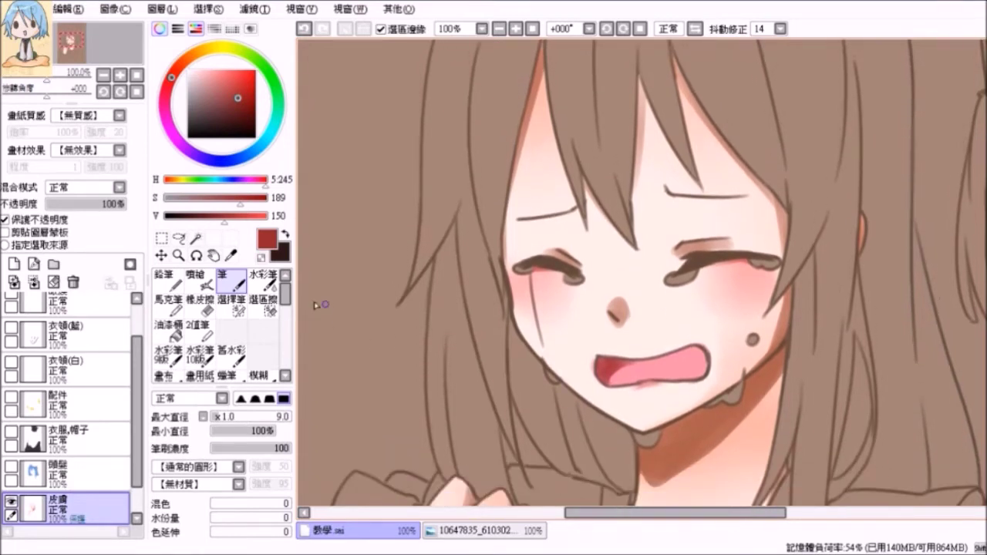
pyautogui.click(262, 279)
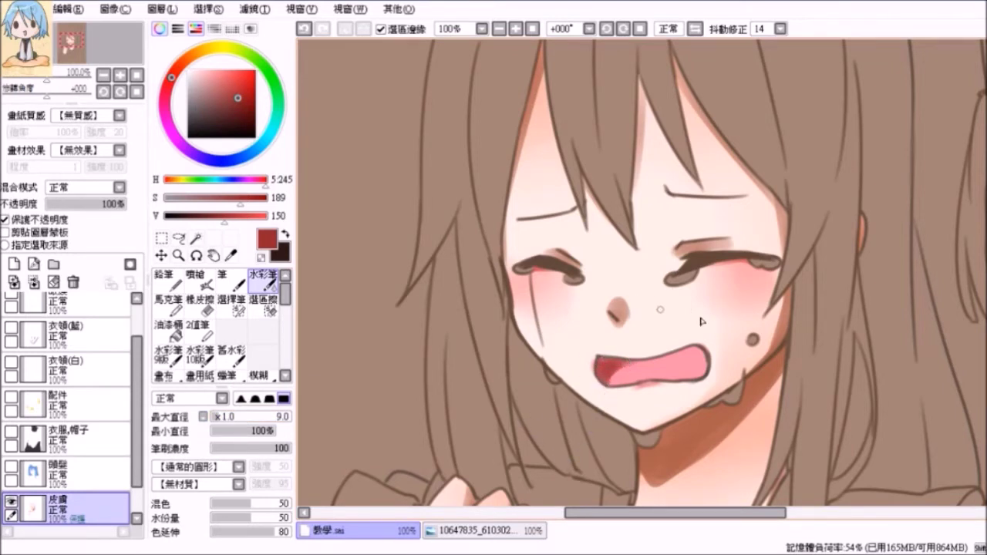
# Make the 頭髮 layer visible, select it for painting, and switch to the 筆 brush
pyautogui.scroll(-3, 673, 320)
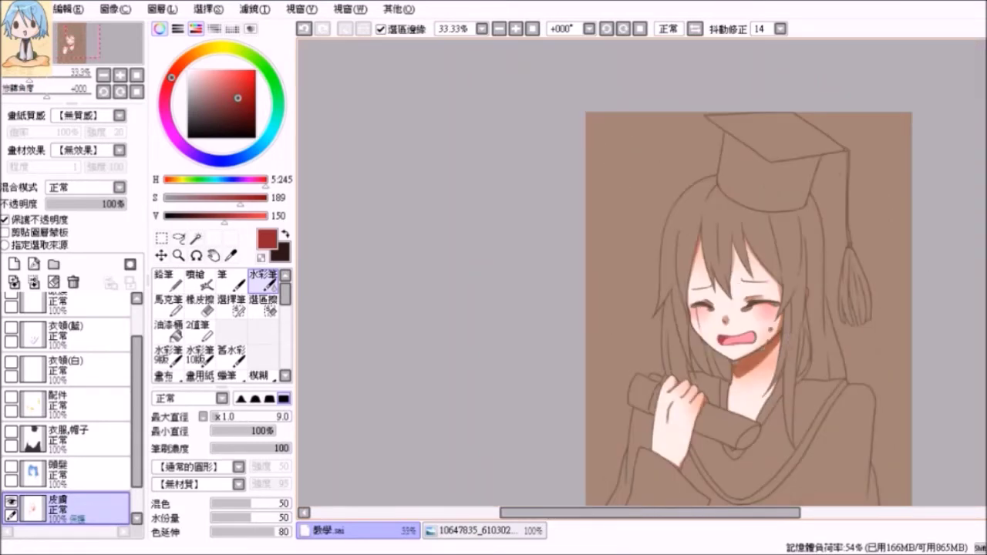
pyautogui.scroll(-2, 748, 308)
pyautogui.moveTo(665, 512); pyautogui.dragTo(705, 512)
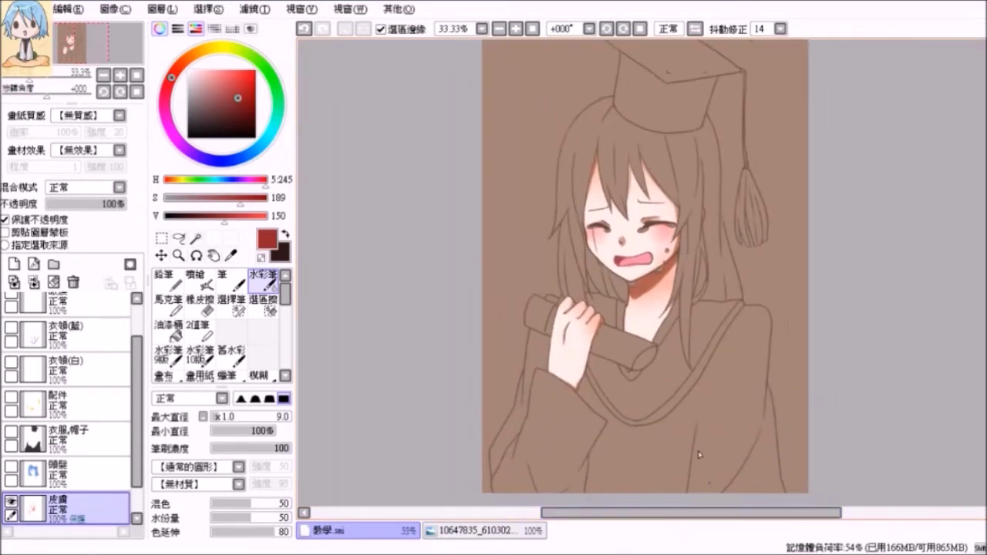
pyautogui.scroll(1, 616, 351)
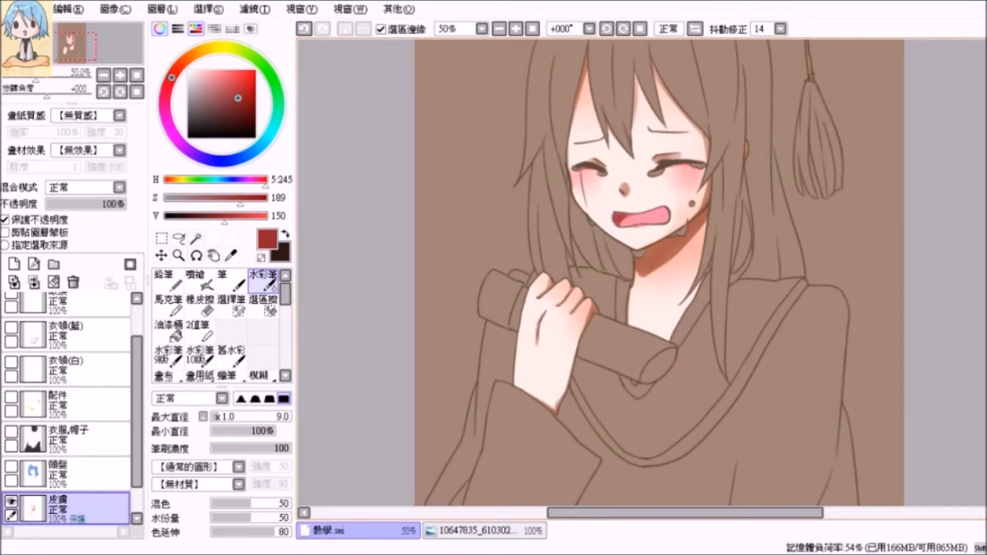
pyautogui.scroll(3, 640, 270)
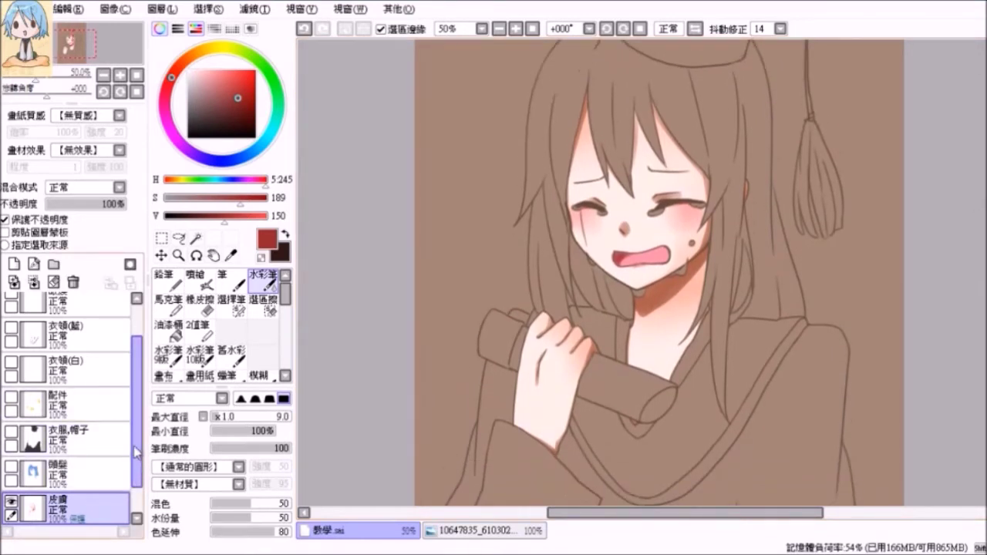
pyautogui.scroll(-2, 137, 453)
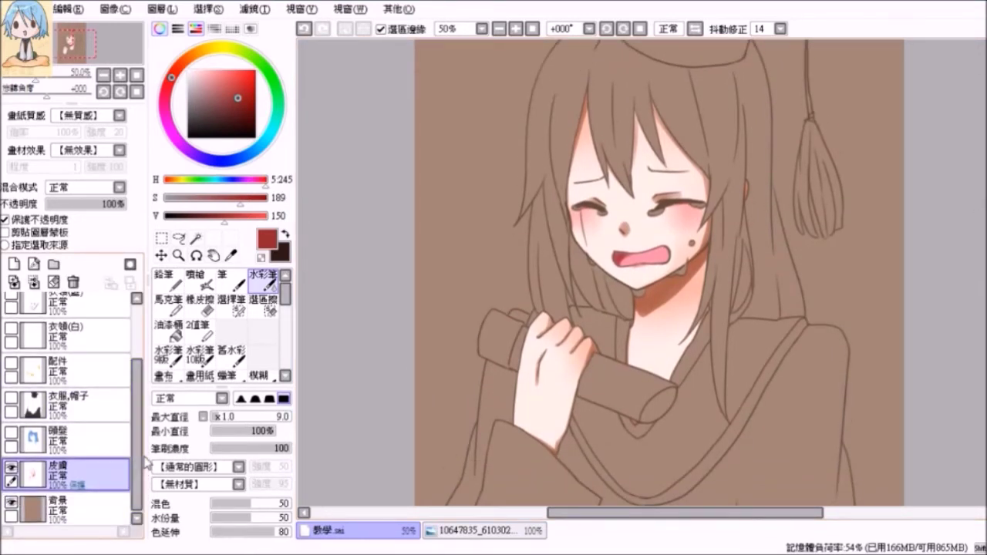
pyautogui.click(12, 444)
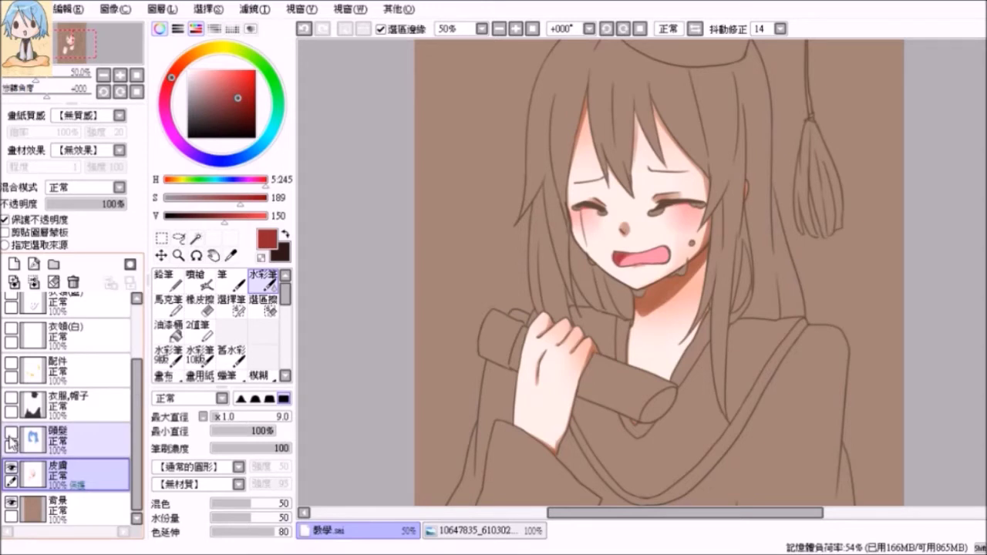
pyautogui.click(11, 433)
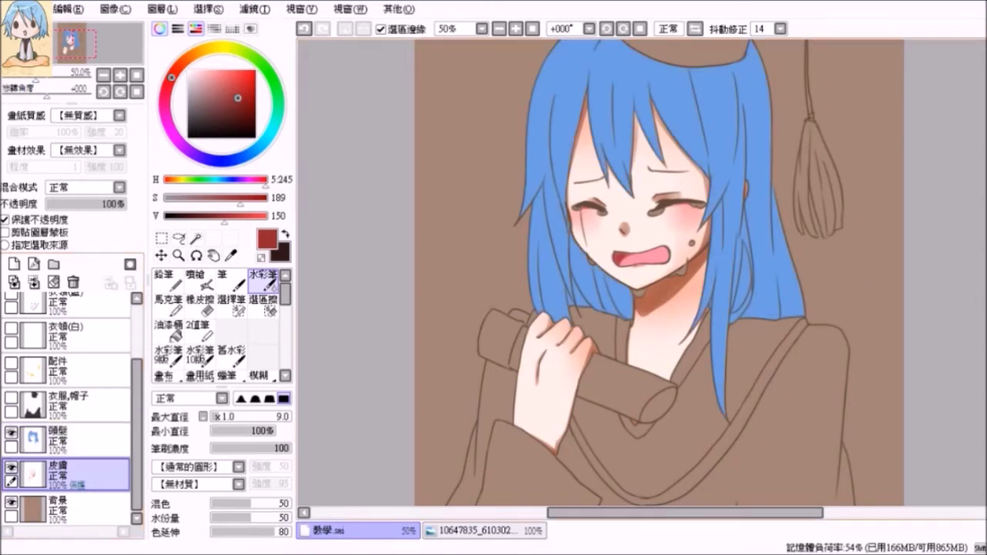
pyautogui.scroll(3, 659, 273)
pyautogui.scroll(-2, 659, 273)
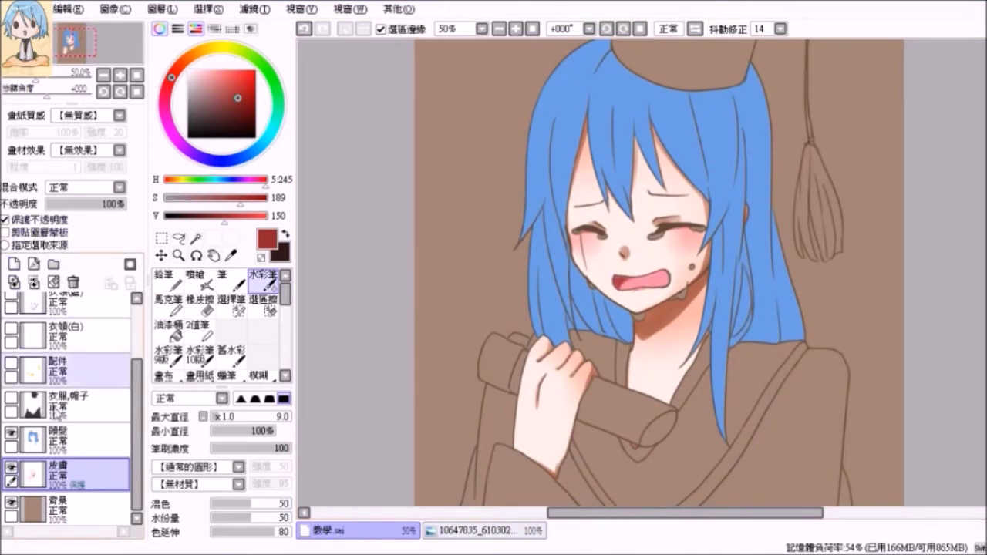
pyautogui.click(58, 439)
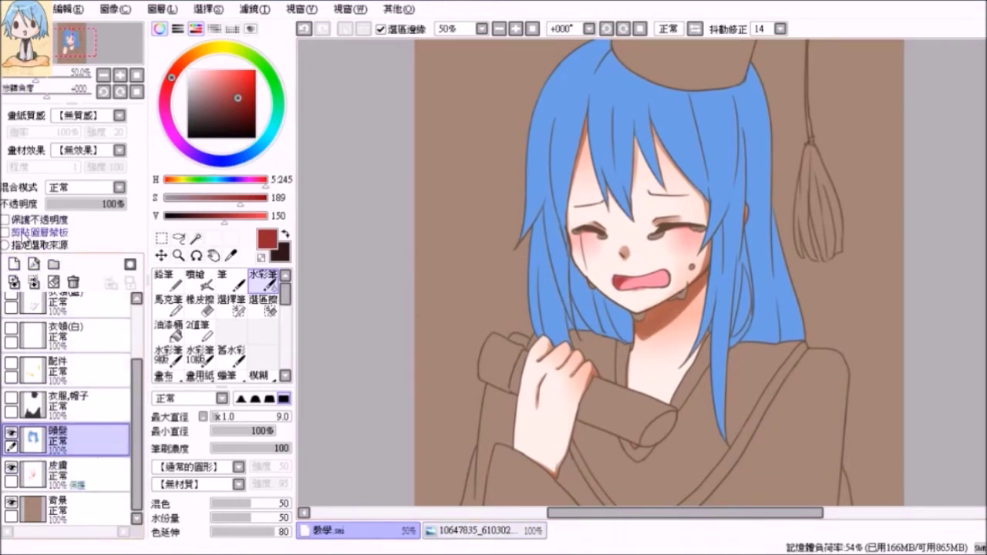
pyautogui.click(231, 283)
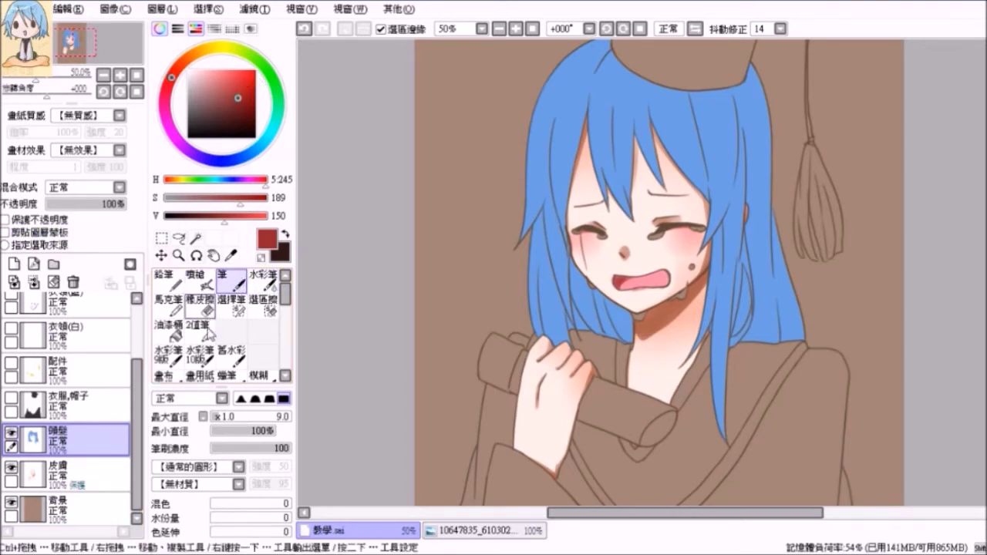
# Try a dark blue stroke with H 3:155, S 156, V 114 at brush size 32 along the bangs' edge, and undo it
pyautogui.click(236, 417)
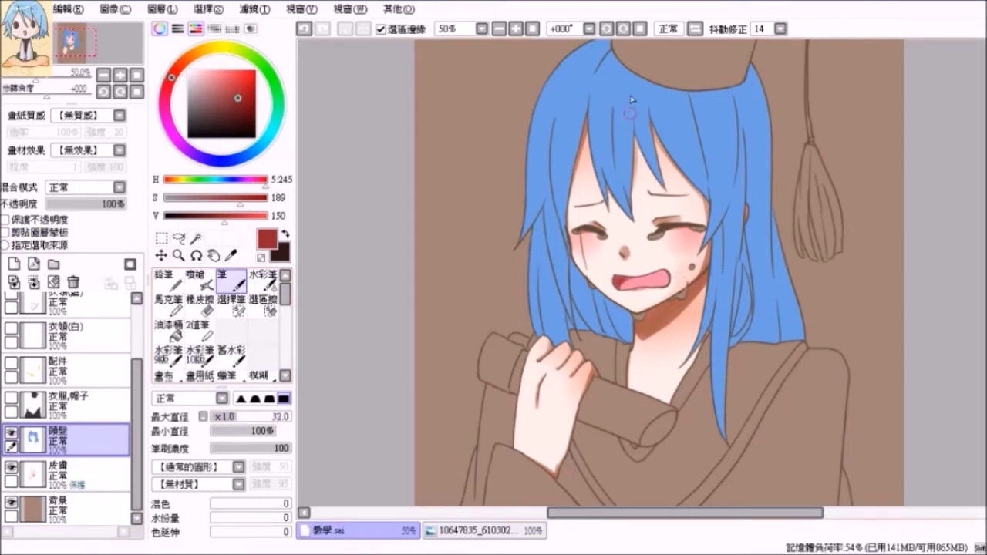
pyautogui.click(244, 155)
pyautogui.moveTo(232, 92); pyautogui.dragTo(229, 108)
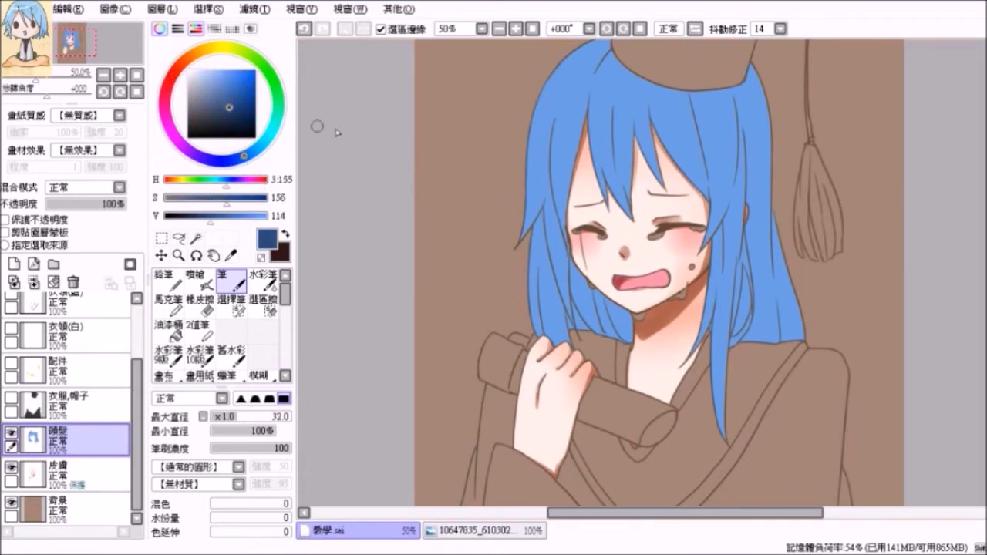
pyautogui.moveTo(659, 134); pyautogui.dragTo(699, 194)
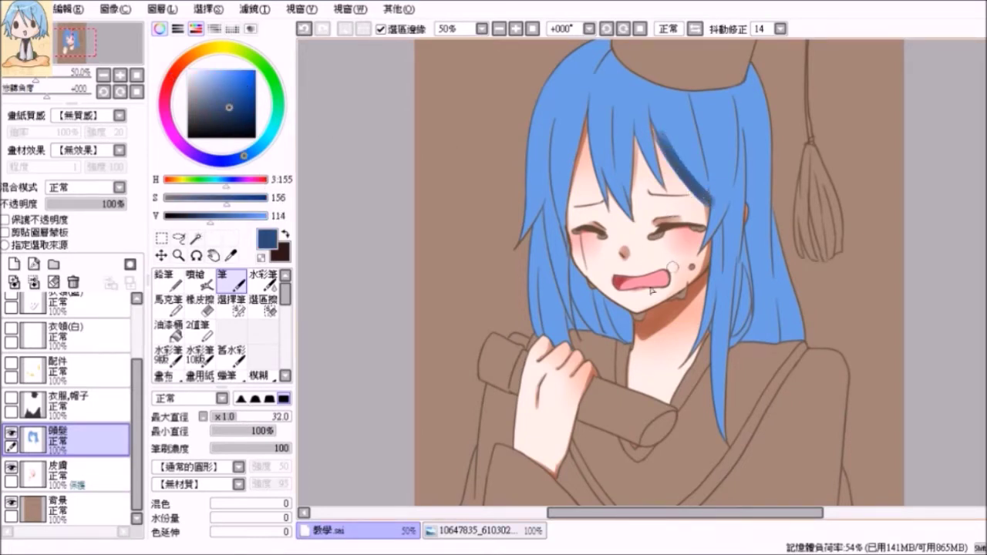
pyautogui.click(304, 31)
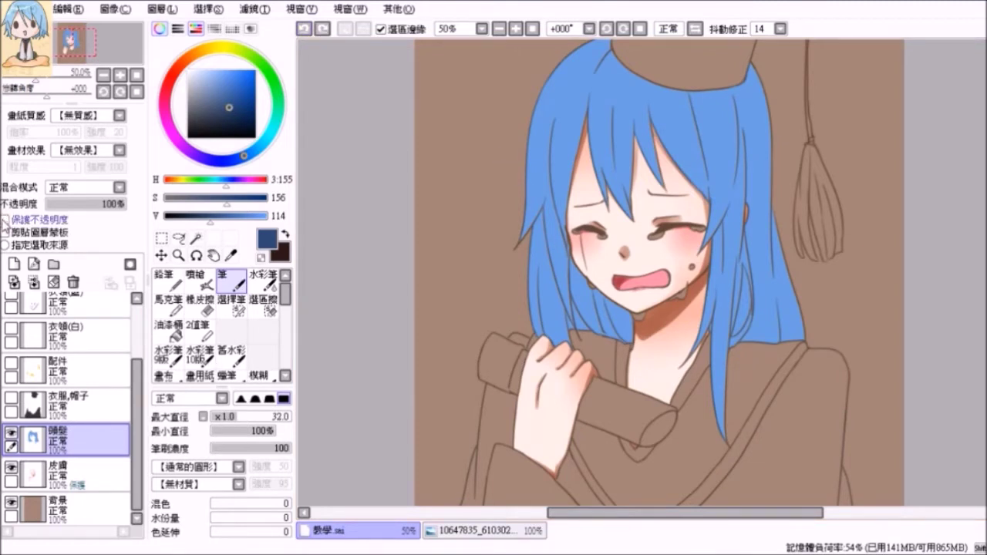
# Turn on opacity protection for the 頭髮 layer, test a dark blue stroke along the bangs' edge, and undo the stroke
pyautogui.click(6, 220)
pyautogui.moveTo(663, 146); pyautogui.dragTo(704, 195)
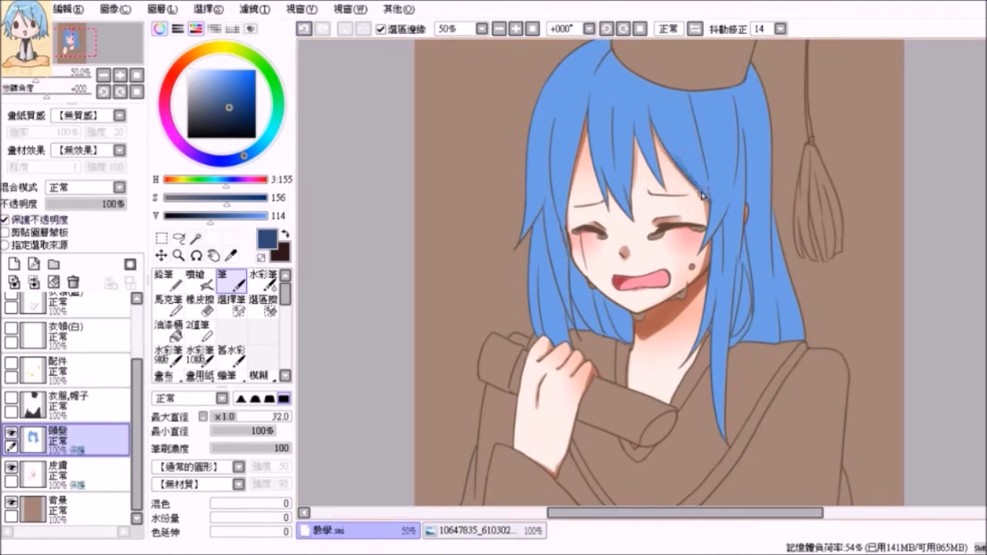
pyautogui.click(304, 29)
# Examine the hair shading in the finished reference illustration and return to the working drawing
pyautogui.scroll(2, 604, 467)
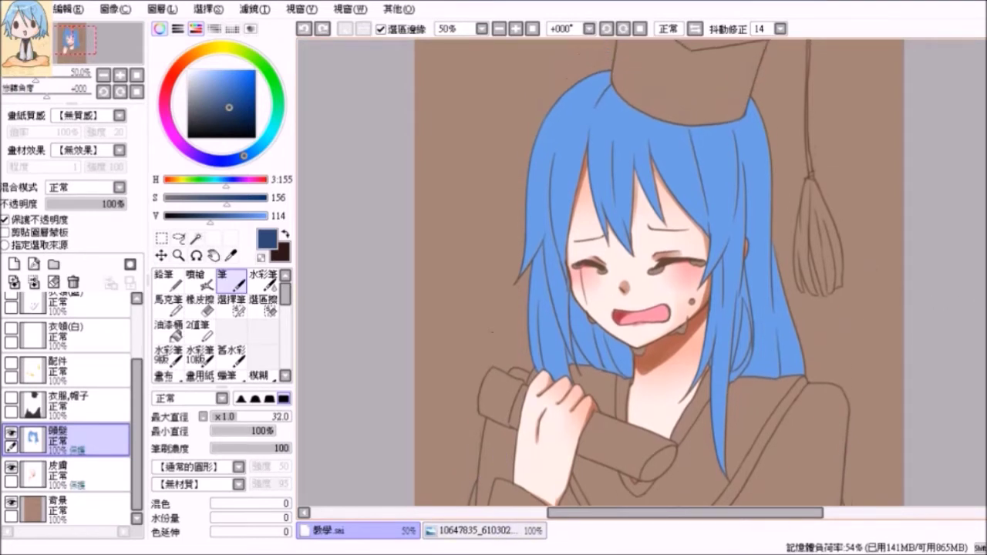
pyautogui.click(505, 532)
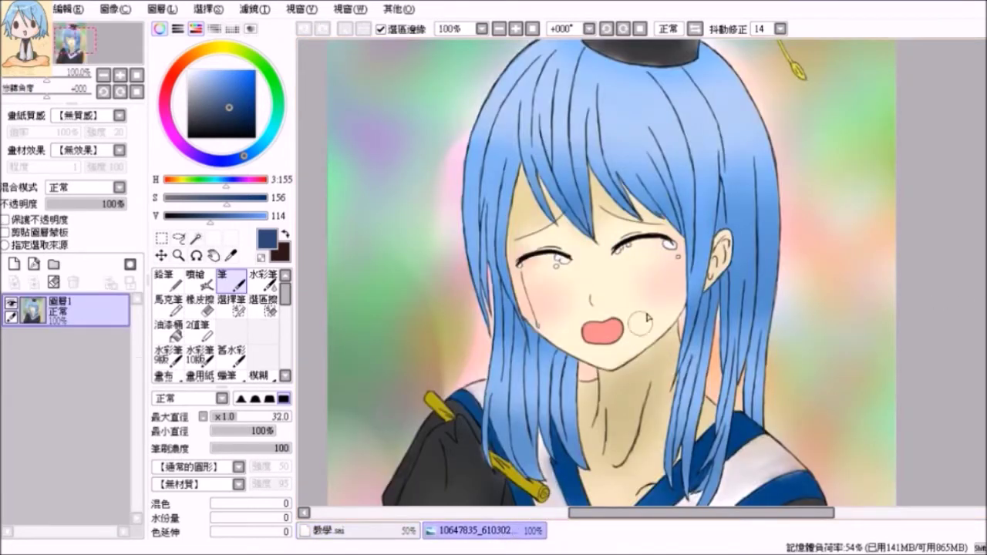
pyautogui.scroll(-2, 678, 301)
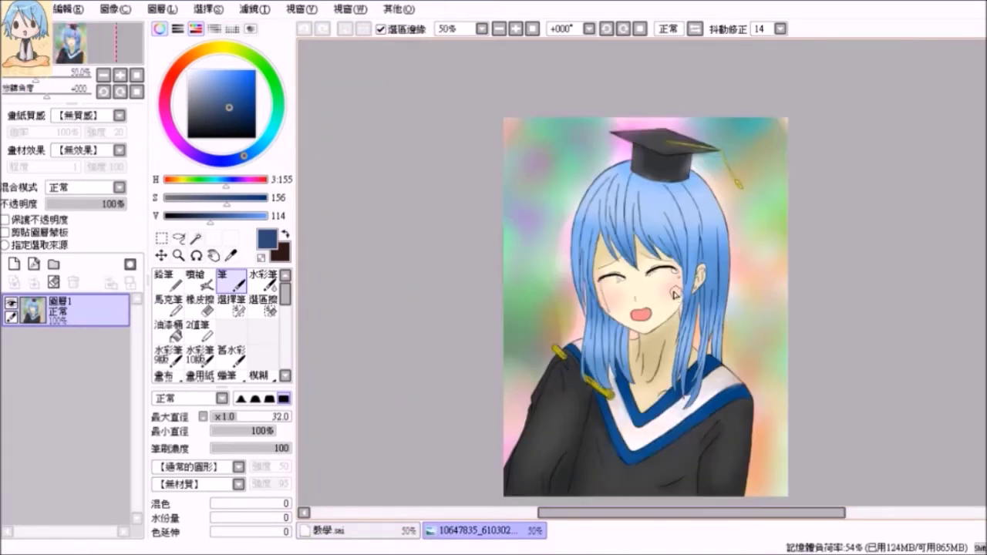
pyautogui.scroll(1, 676, 294)
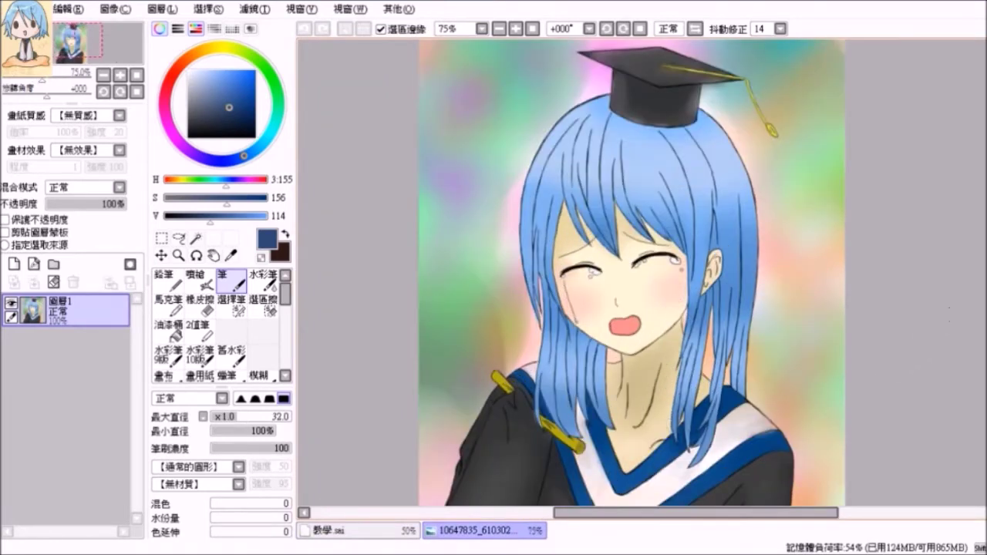
pyautogui.scroll(-1, 849, 259)
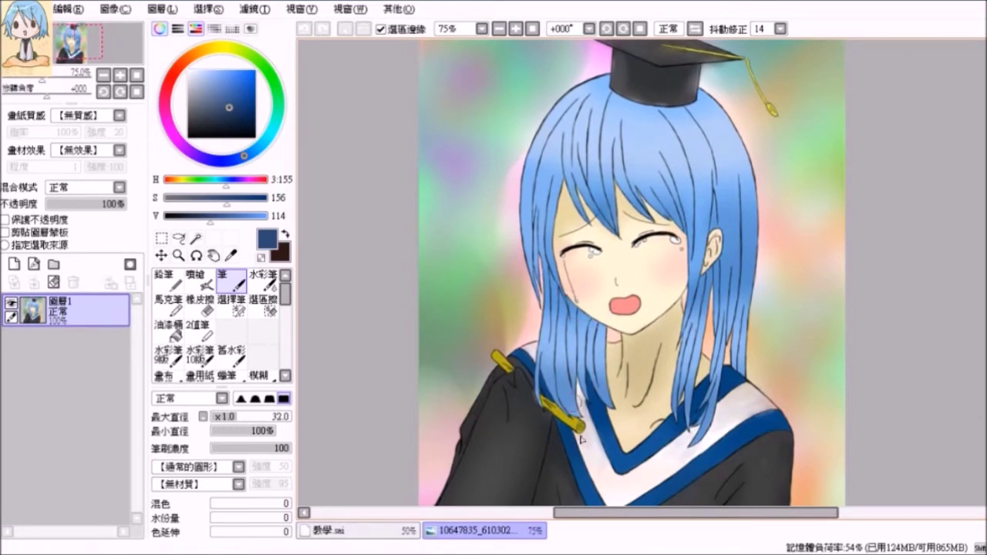
pyautogui.click(476, 534)
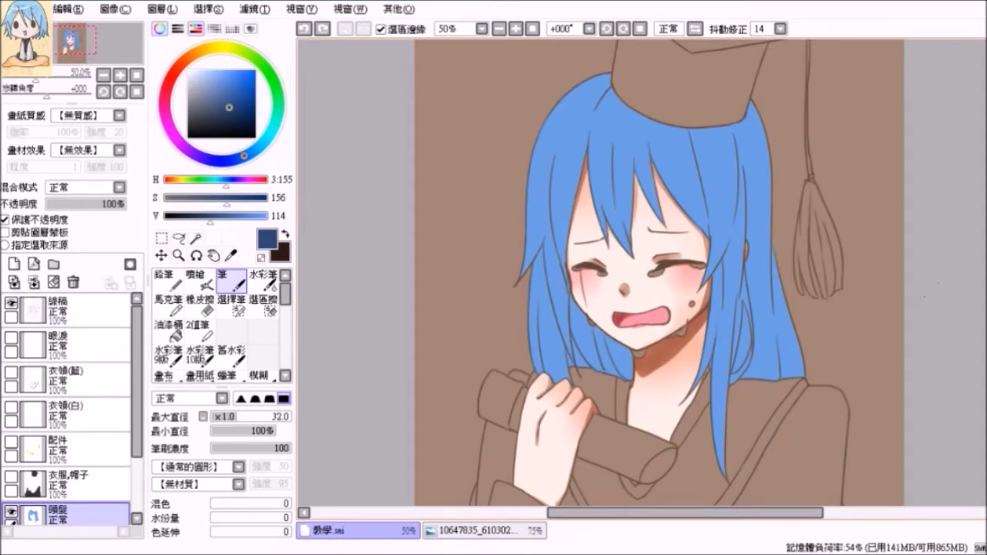
# Paint cream (H 0:144, S 042, V 255) over the bangs and hair around the face at brush size 65
pyautogui.scroll(-3, 77, 416)
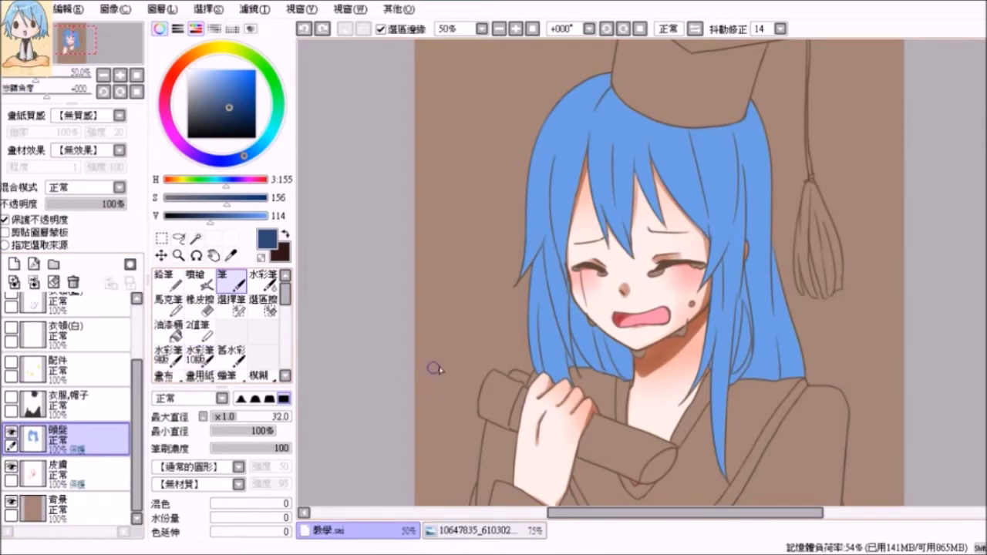
pyautogui.click(198, 55)
pyautogui.moveTo(217, 92); pyautogui.dragTo(199, 60)
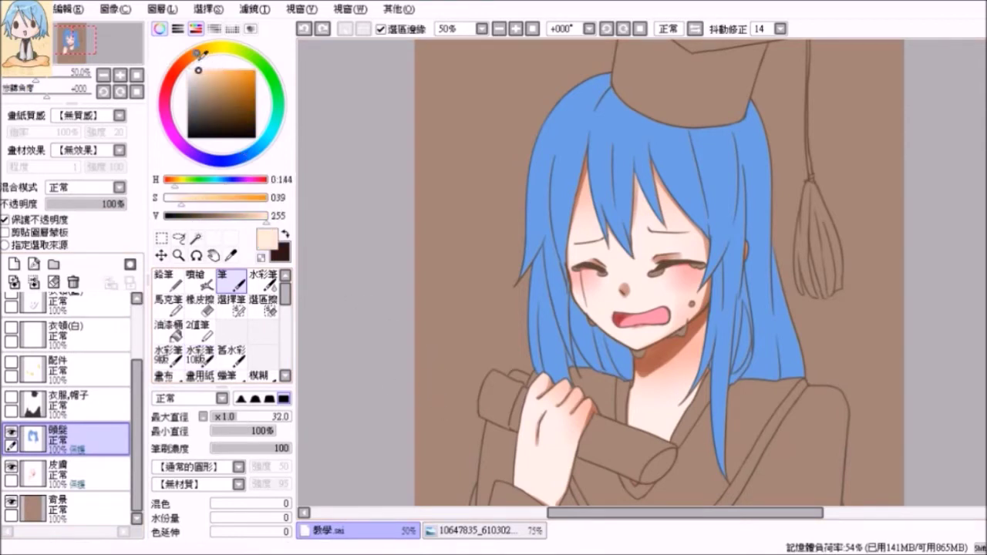
pyautogui.click(263, 417)
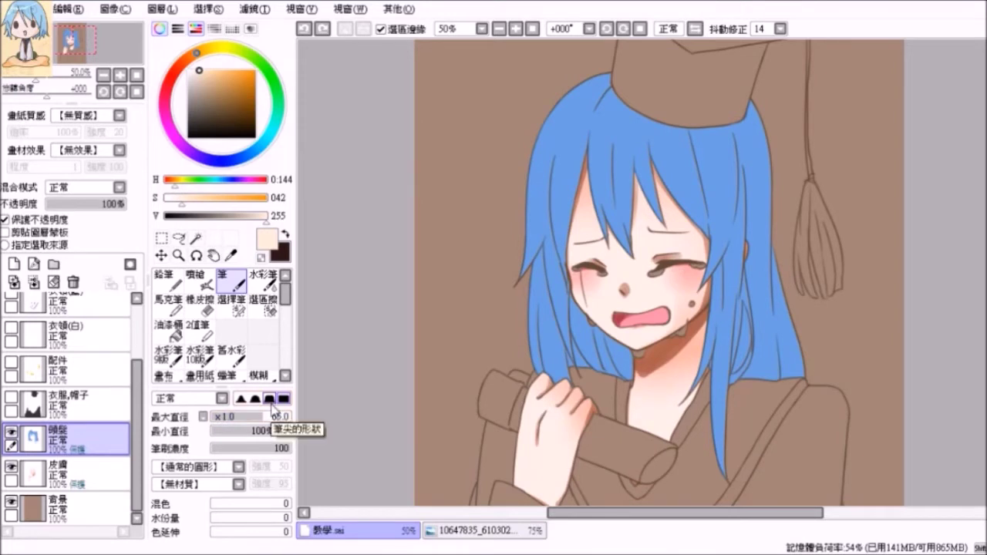
pyautogui.moveTo(607, 249)
pyautogui.mouseDown()
pyautogui.moveTo(617, 210)
pyautogui.moveTo(628, 231)
pyautogui.moveTo(574, 235)
pyautogui.moveTo(630, 229)
pyautogui.moveTo(640, 254)
pyautogui.moveTo(683, 208)
pyautogui.moveTo(711, 279)
pyautogui.mouseUp()
pyautogui.moveTo(574, 266)
pyautogui.mouseDown()
pyautogui.moveTo(596, 293)
pyautogui.moveTo(574, 239)
pyautogui.moveTo(584, 207)
pyautogui.moveTo(570, 224)
pyautogui.moveTo(582, 256)
pyautogui.moveTo(621, 206)
pyautogui.mouseUp()
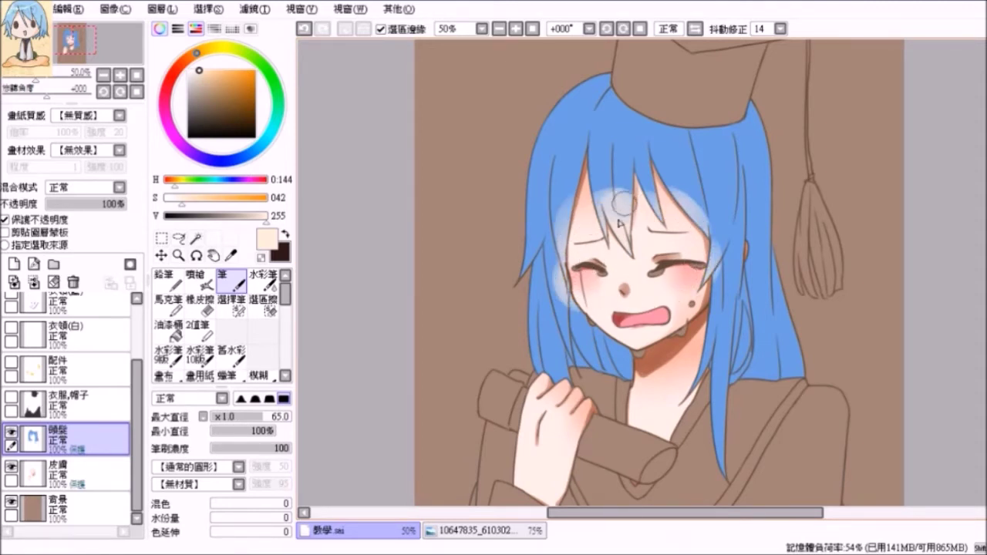
# Blend the cream on the bangs and around the face into the blue using the 水彩筆 brush at size 100
pyautogui.click(267, 282)
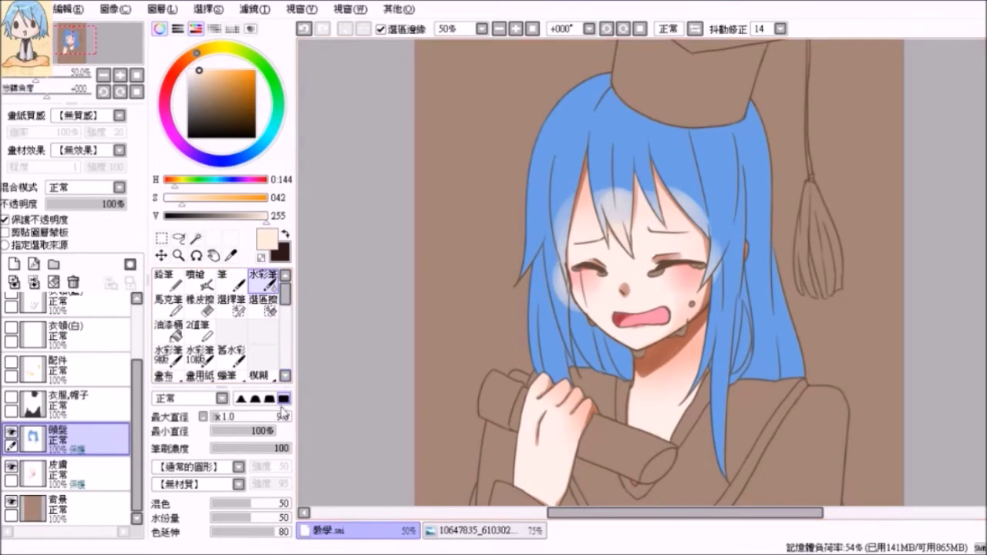
pyautogui.moveTo(284, 416); pyautogui.dragTo(296, 423)
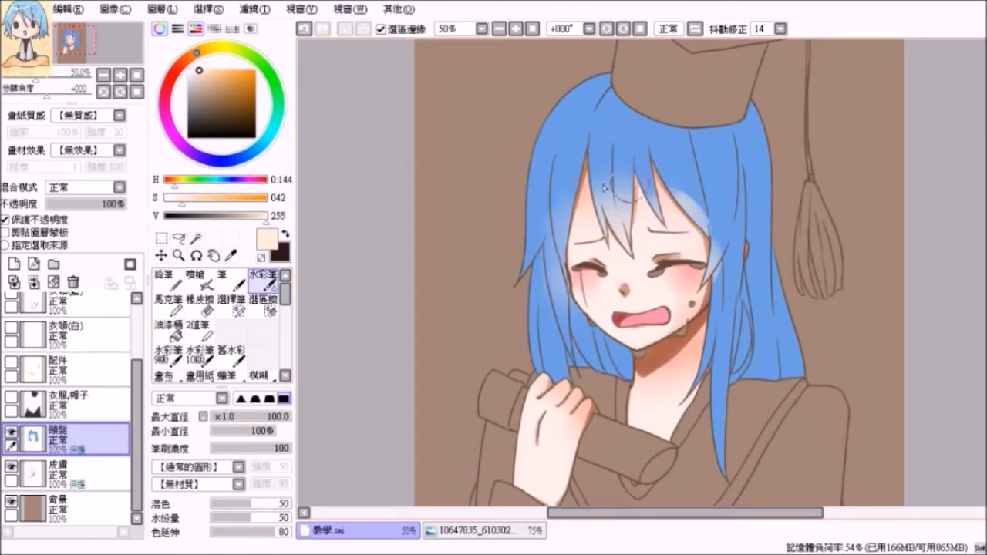
pyautogui.moveTo(604, 188)
pyautogui.mouseDown()
pyautogui.moveTo(616, 265)
pyautogui.moveTo(612, 254)
pyautogui.moveTo(693, 162)
pyautogui.moveTo(642, 171)
pyautogui.moveTo(707, 284)
pyautogui.moveTo(716, 262)
pyautogui.mouseUp()
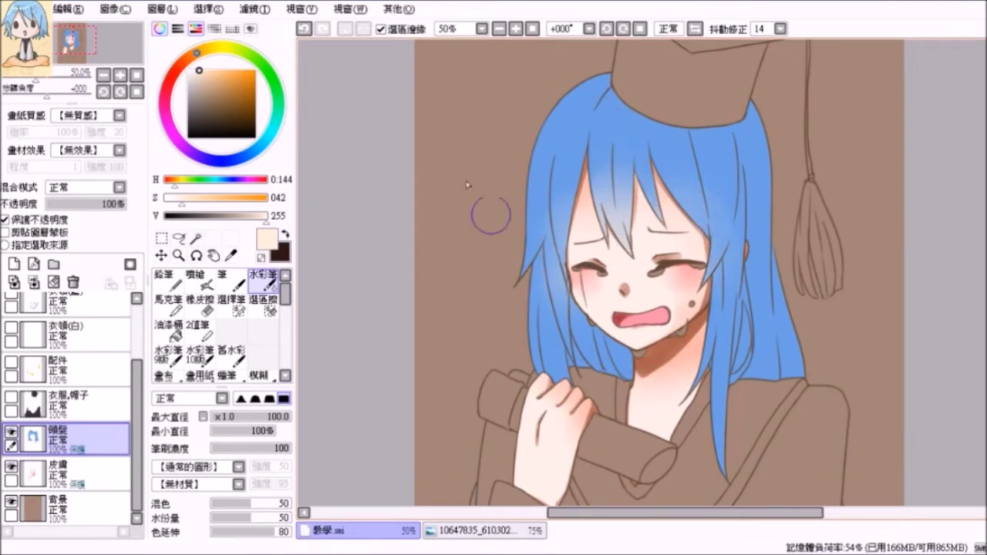
pyautogui.click(236, 158)
pyautogui.moveTo(230, 81); pyautogui.dragTo(239, 100)
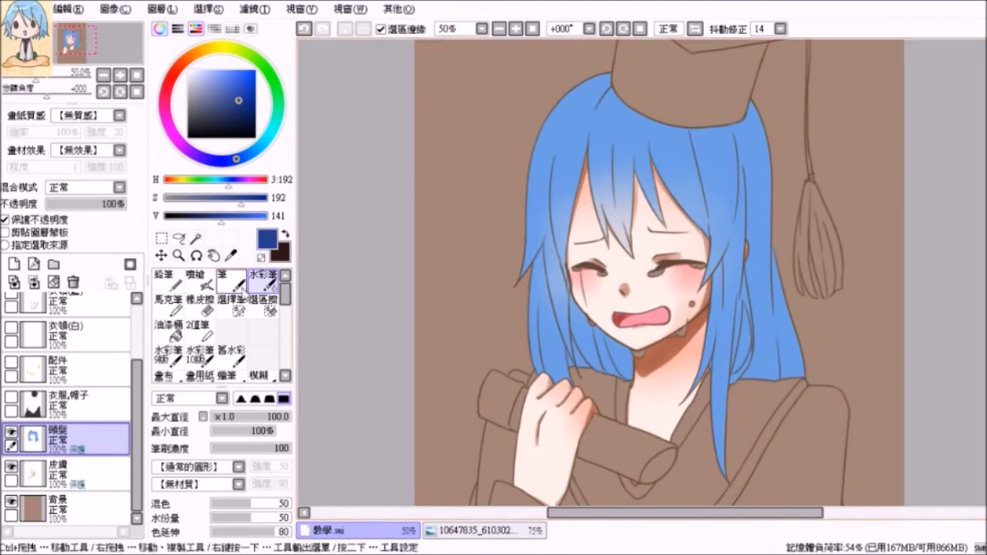
pyautogui.click(274, 91)
pyautogui.moveTo(240, 93); pyautogui.dragTo(228, 87)
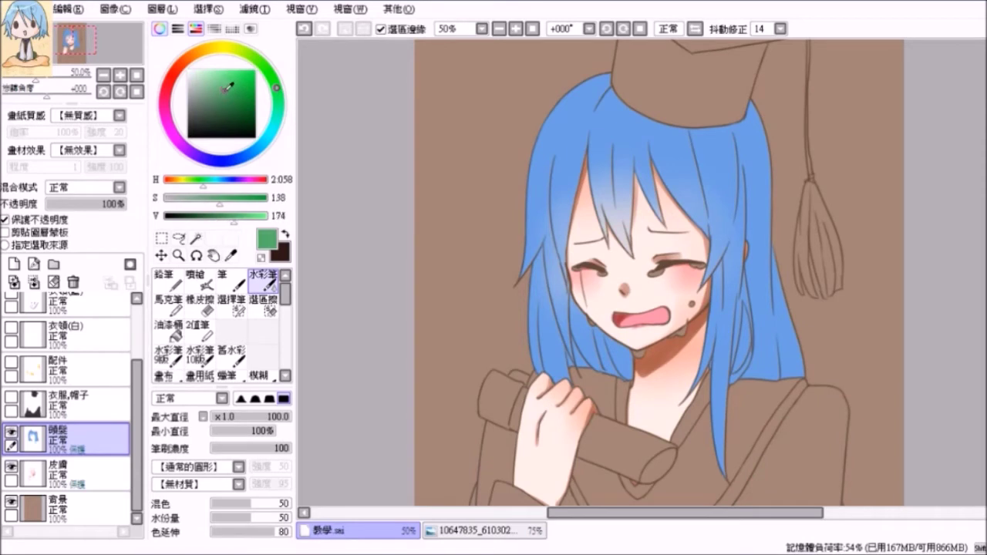
# Paint the tips of the front hair locks orange (H 0:094, S 186, V 240) with the 筆 brush at size 65
pyautogui.click(197, 62)
pyautogui.click(211, 50)
pyautogui.click(190, 63)
pyautogui.moveTo(231, 79); pyautogui.dragTo(237, 74)
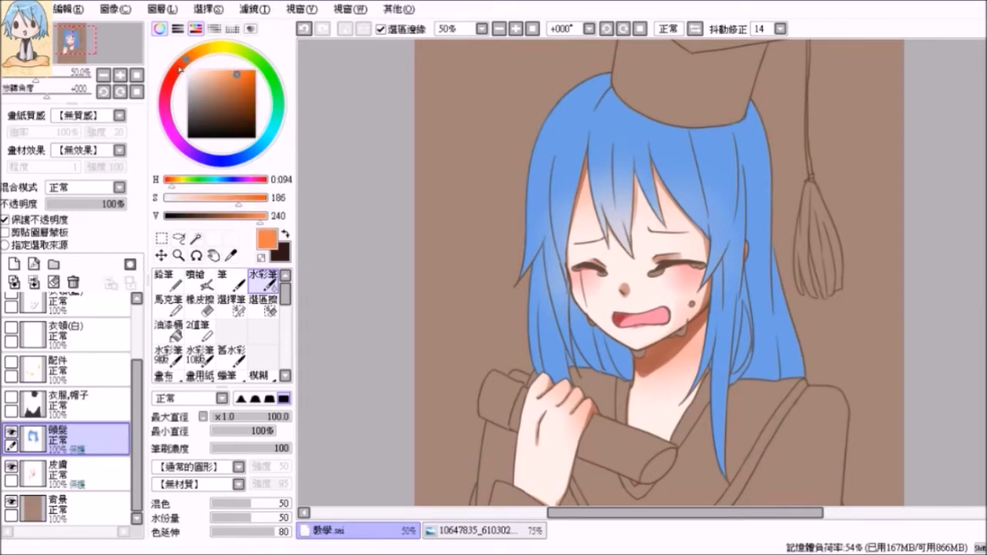
pyautogui.click(231, 282)
pyautogui.moveTo(719, 469)
pyautogui.mouseDown()
pyautogui.moveTo(730, 353)
pyautogui.moveTo(700, 373)
pyautogui.mouseUp()
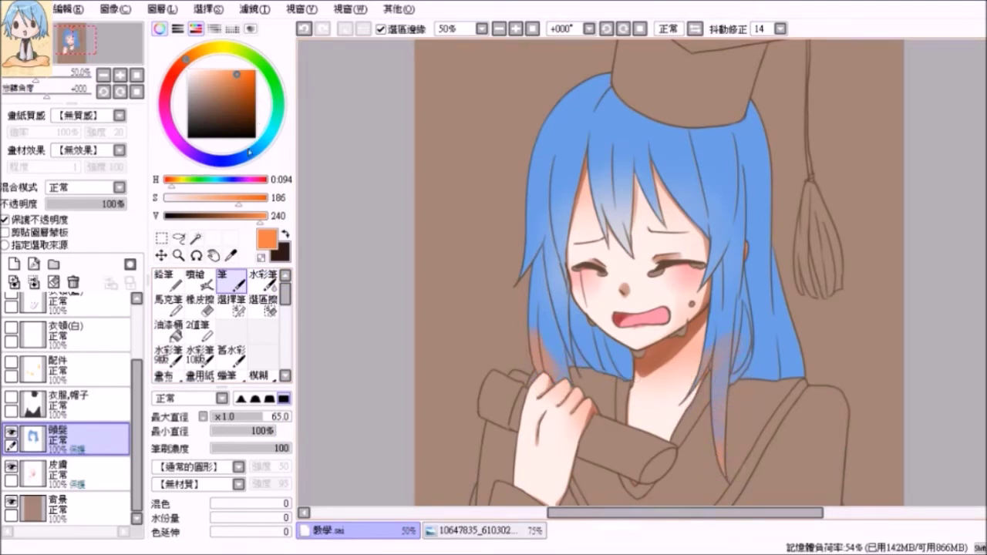
# Paint dark blue along the lower ends of the back hair on both sides of the neck
pyautogui.click(240, 157)
pyautogui.moveTo(247, 91); pyautogui.dragTo(237, 116)
pyautogui.moveTo(609, 342)
pyautogui.mouseDown()
pyautogui.moveTo(581, 354)
pyautogui.moveTo(634, 373)
pyautogui.moveTo(629, 347)
pyautogui.mouseUp()
pyautogui.moveTo(782, 388); pyautogui.dragTo(728, 343)
# Paint purple (H 4:142, S 186, V 168) down the outer hair edge below the cap's right side
pyautogui.click(190, 151)
pyautogui.click(240, 91)
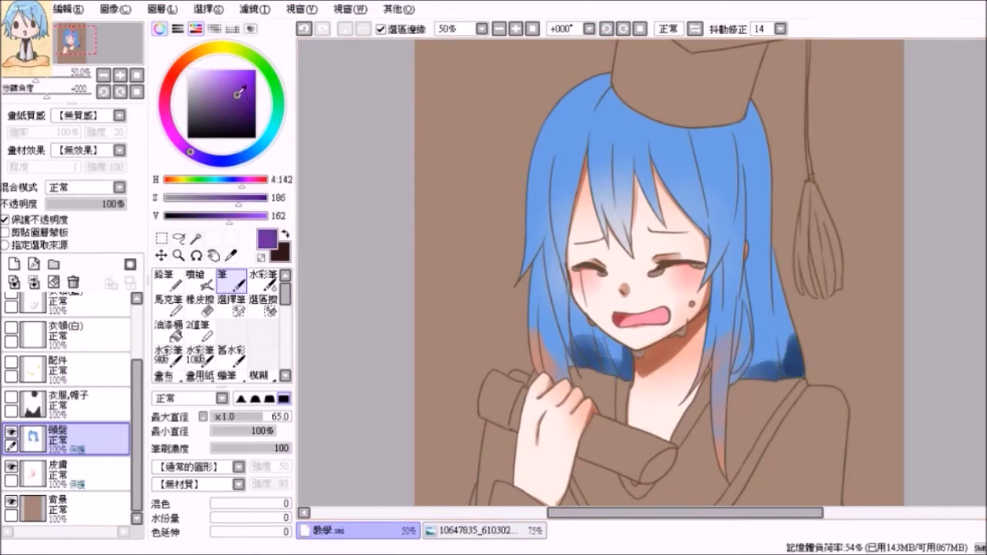
pyautogui.moveTo(736, 105)
pyautogui.mouseDown()
pyautogui.moveTo(753, 122)
pyautogui.moveTo(771, 228)
pyautogui.mouseUp()
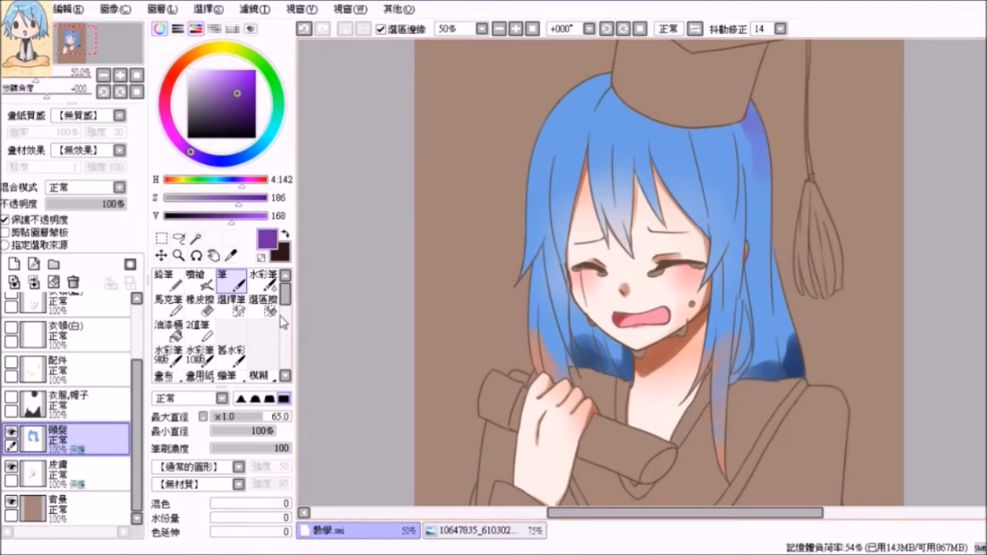
# Blend the orange, dark blue and purple patches smoothly into the hair with the 水彩筆 brush at size 100
pyautogui.click(264, 280)
pyautogui.scroll(-1, 586, 362)
pyautogui.moveTo(576, 375)
pyautogui.mouseDown()
pyautogui.moveTo(585, 328)
pyautogui.moveTo(589, 377)
pyautogui.mouseUp()
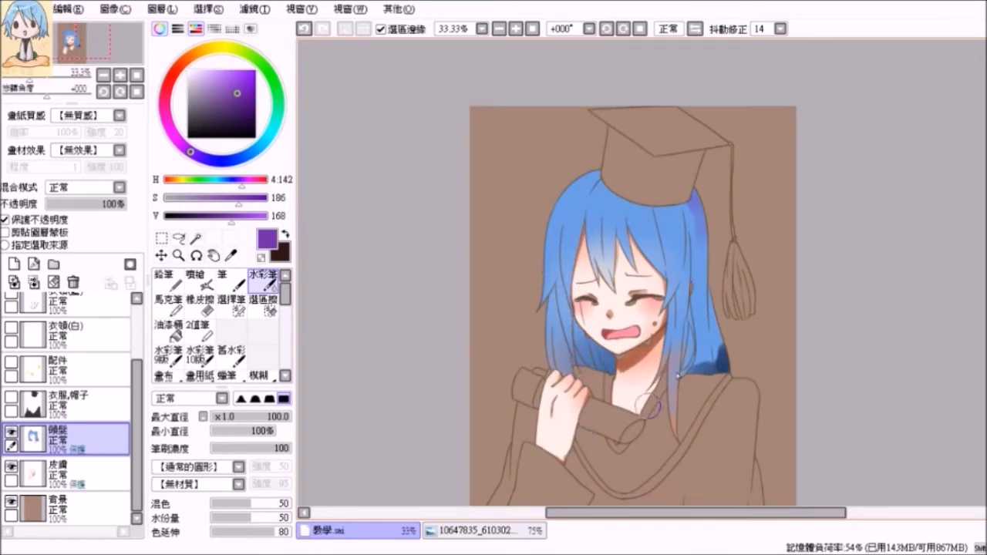
pyautogui.moveTo(704, 323)
pyautogui.mouseDown()
pyautogui.moveTo(702, 384)
pyautogui.moveTo(717, 355)
pyautogui.moveTo(694, 363)
pyautogui.moveTo(676, 387)
pyautogui.mouseUp()
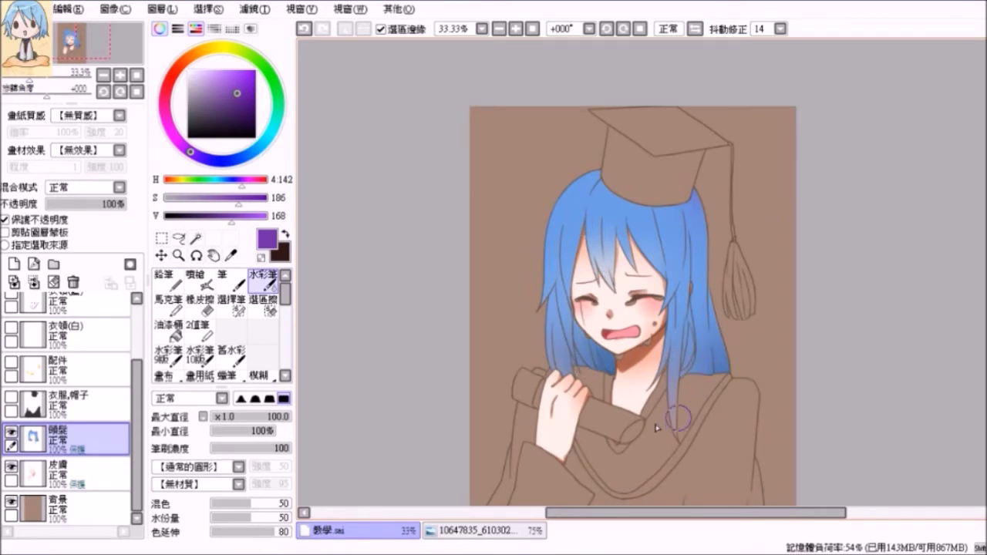
# Paint cream (H 0:174, S 057, V 255) along the hair's left outer edge with the 筆 brush at size 65
pyautogui.scroll(1, 667, 386)
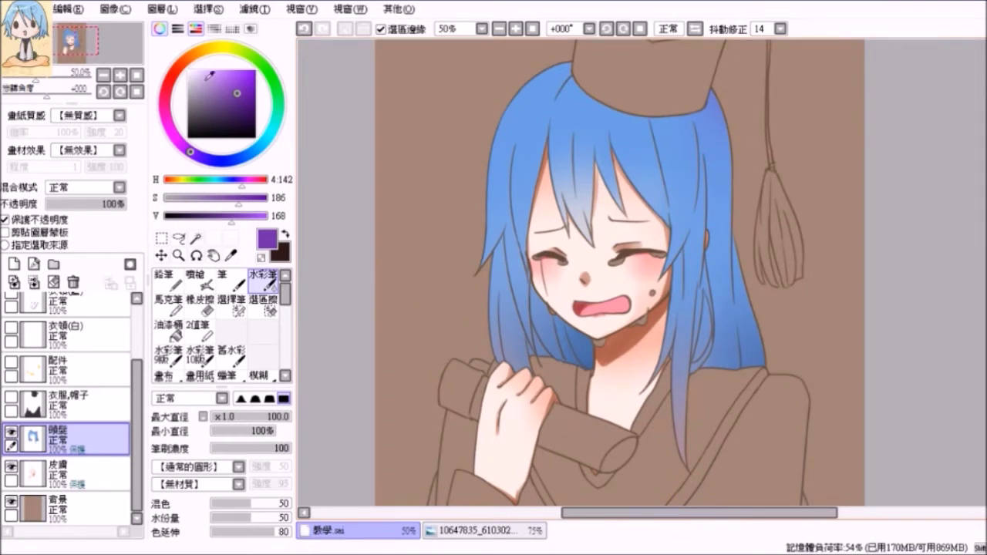
pyautogui.click(204, 51)
pyautogui.moveTo(205, 73); pyautogui.dragTo(203, 56)
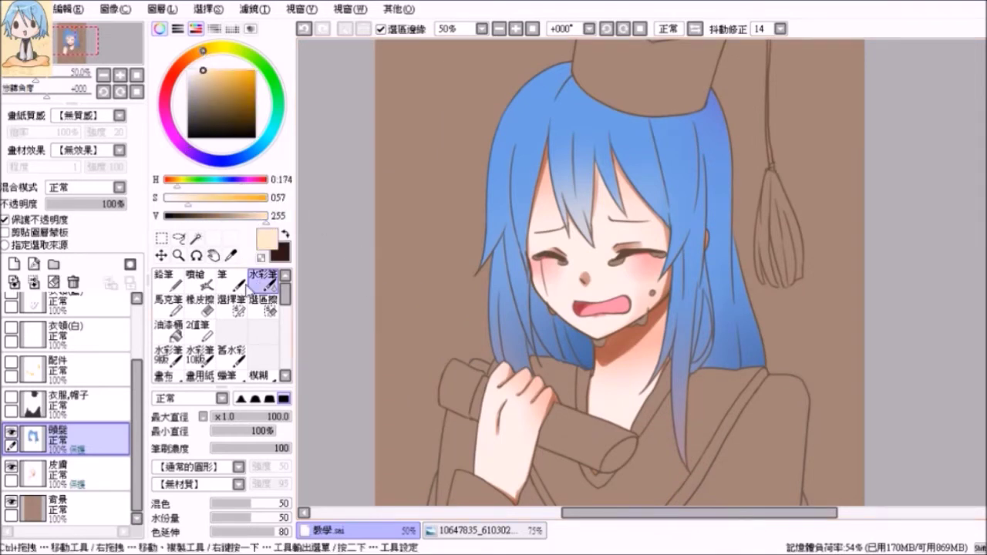
pyautogui.click(235, 280)
pyautogui.moveTo(549, 73)
pyautogui.mouseDown()
pyautogui.moveTo(489, 162)
pyautogui.moveTo(493, 191)
pyautogui.mouseUp()
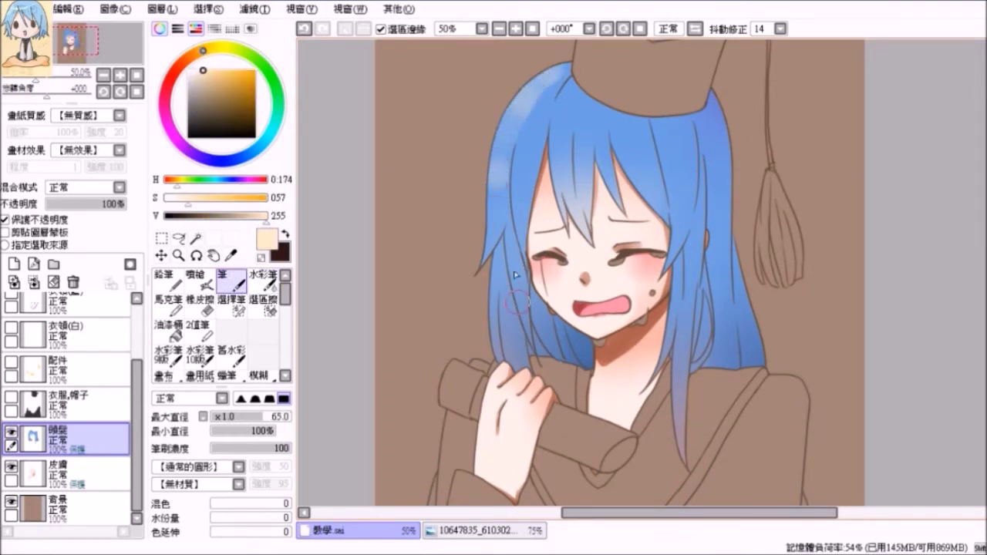
pyautogui.moveTo(479, 267)
pyautogui.mouseDown()
pyautogui.moveTo(516, 98)
pyautogui.moveTo(577, 62)
pyautogui.mouseUp()
# Blend the cream along the hair's left outer edge into the blue with the 水彩筆 brush at size 100
pyautogui.click(264, 284)
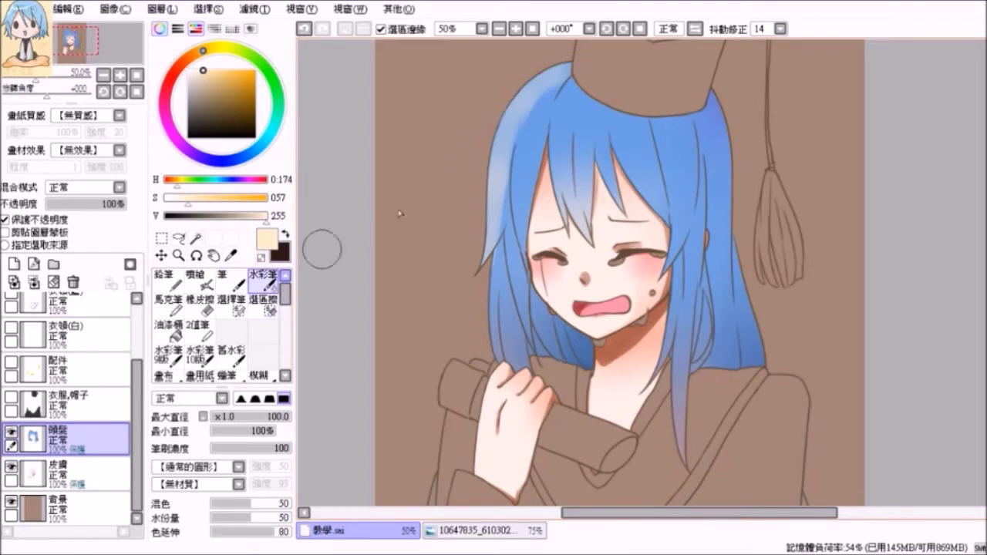
pyautogui.moveTo(532, 84)
pyautogui.mouseDown()
pyautogui.moveTo(485, 194)
pyautogui.moveTo(491, 239)
pyautogui.mouseUp()
pyautogui.moveTo(570, 77); pyautogui.dragTo(498, 179)
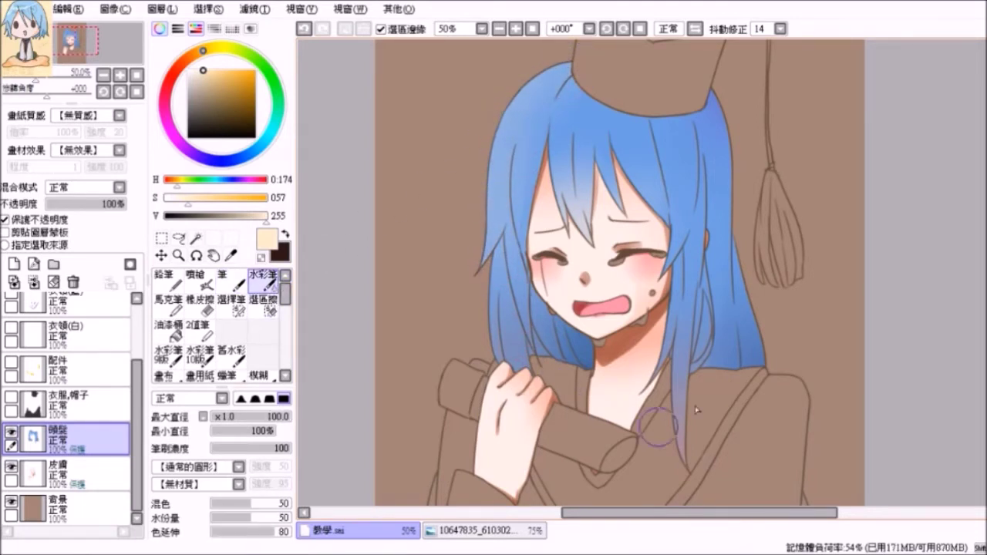
pyautogui.moveTo(573, 78); pyautogui.dragTo(493, 254)
pyautogui.moveTo(519, 180); pyautogui.dragTo(493, 353)
# Add a new layer directly above 頭髮 and clip it to the hair layer
pyautogui.click(14, 263)
pyautogui.scroll(-1, 138, 395)
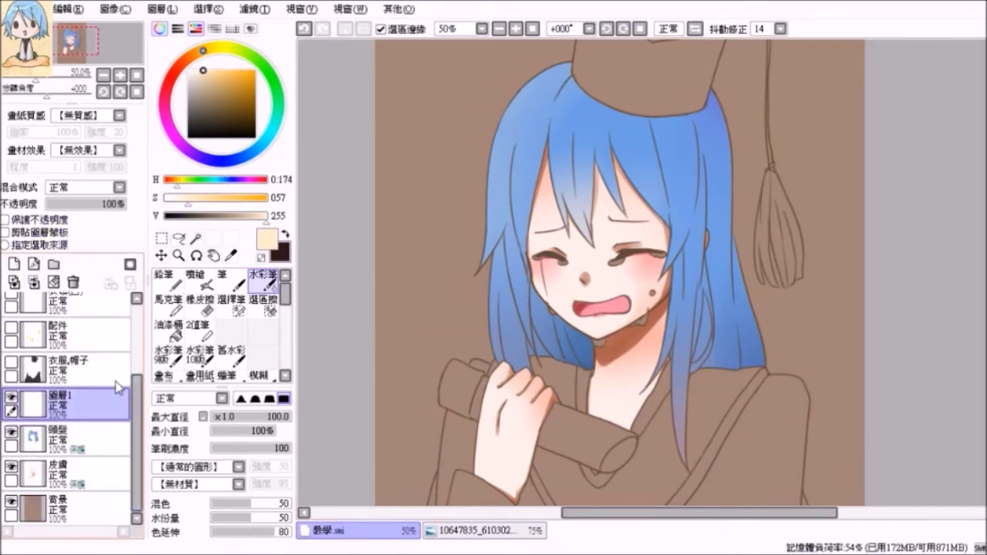
pyautogui.click(6, 232)
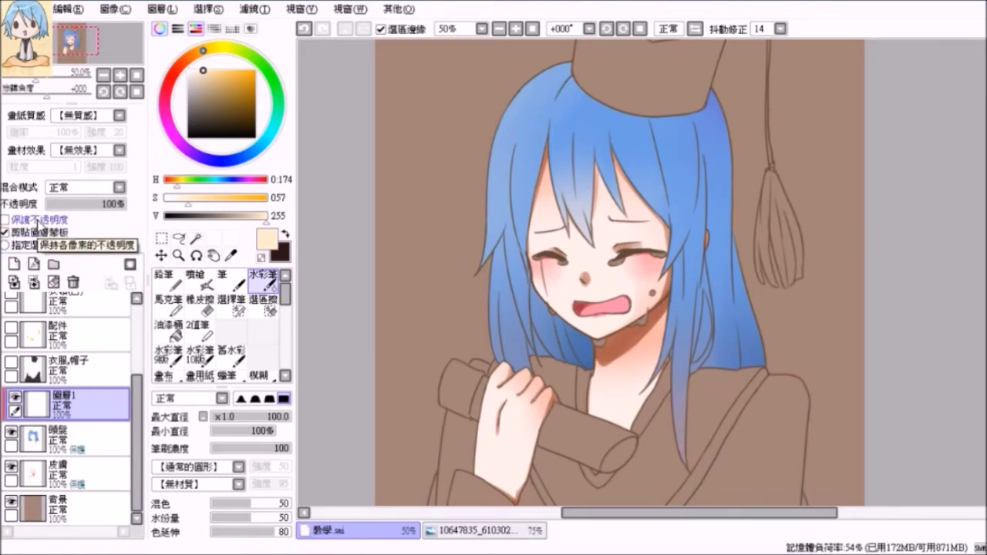
# Try a cream stroke on the clipped layer with the 筆 brush at size 21, and undo it
pyautogui.click(231, 279)
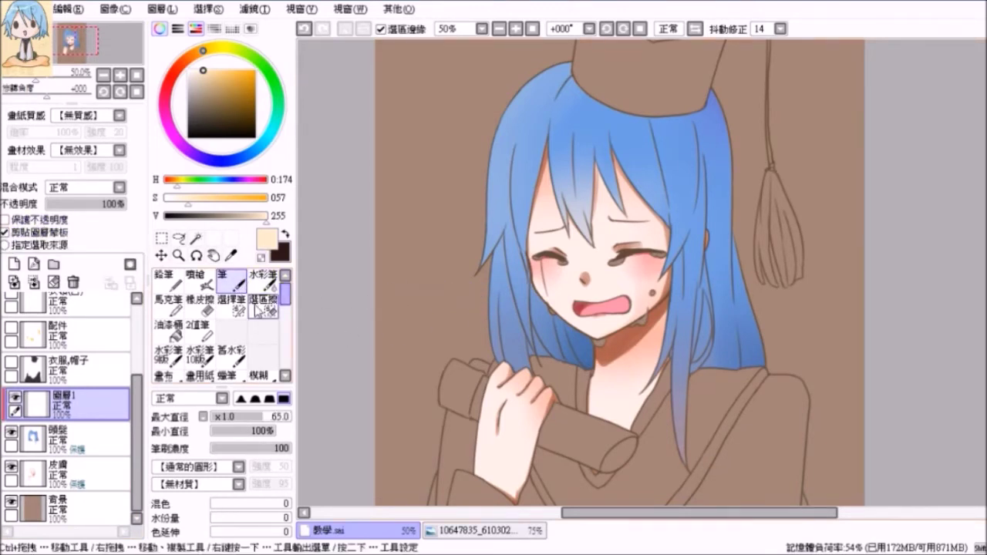
pyautogui.click(233, 416)
pyautogui.moveTo(229, 418); pyautogui.dragTo(226, 418)
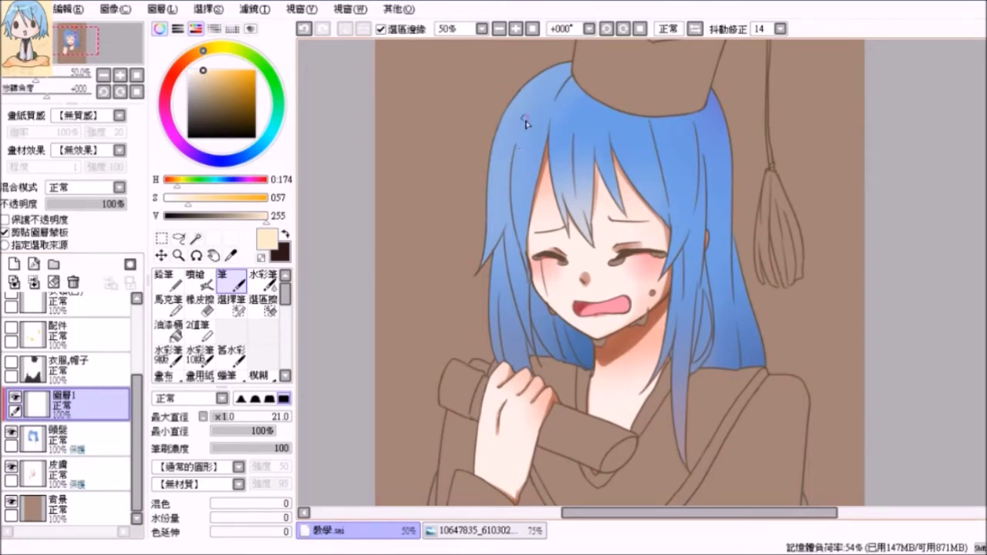
pyautogui.moveTo(522, 116); pyautogui.dragTo(548, 245)
pyautogui.hotkey('ctrl', 'z')
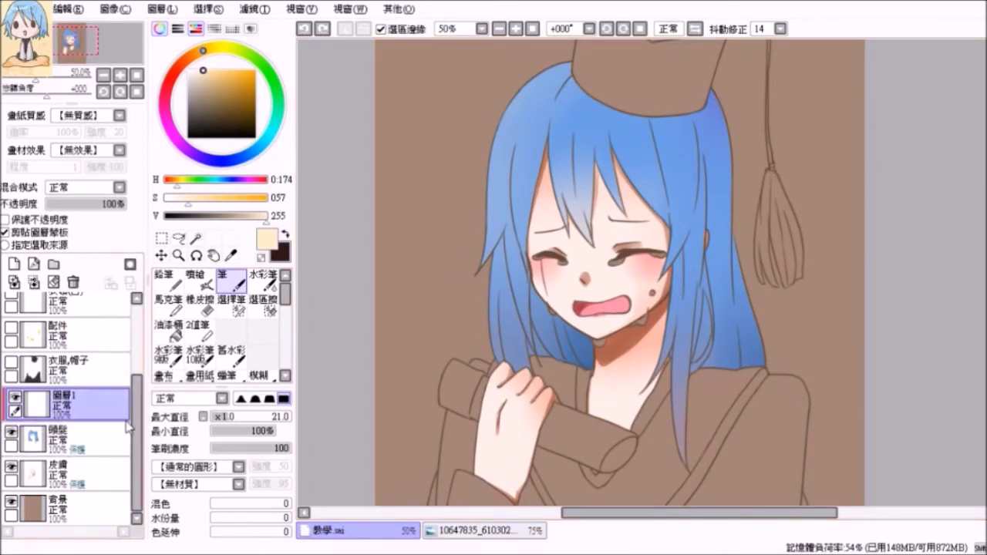
# Try a looping cream highlight across the top of the bangs, trim it with the eraser, and undo everything
pyautogui.moveTo(527, 121)
pyautogui.mouseDown()
pyautogui.moveTo(543, 115)
pyautogui.moveTo(582, 144)
pyautogui.mouseUp()
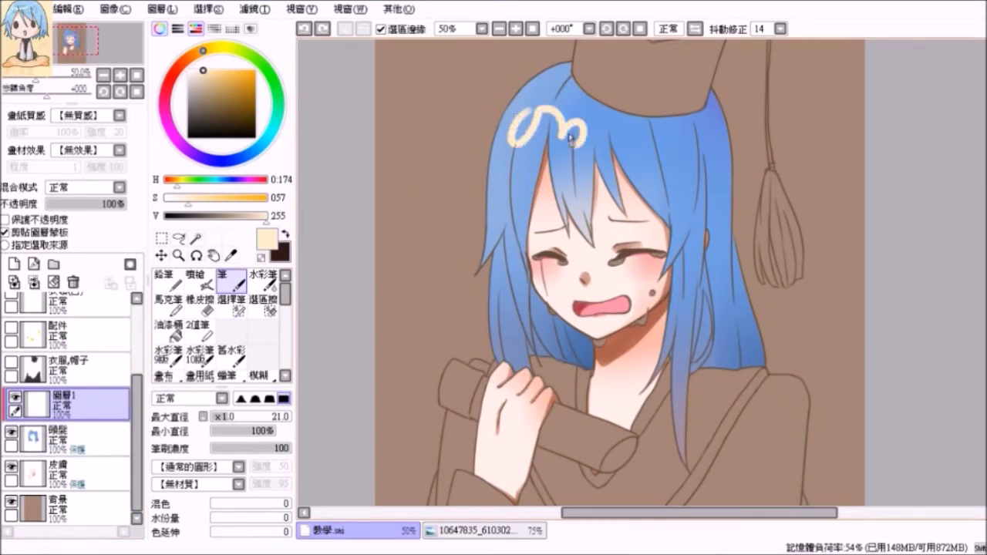
pyautogui.click(202, 310)
pyautogui.moveTo(571, 114); pyautogui.dragTo(574, 143)
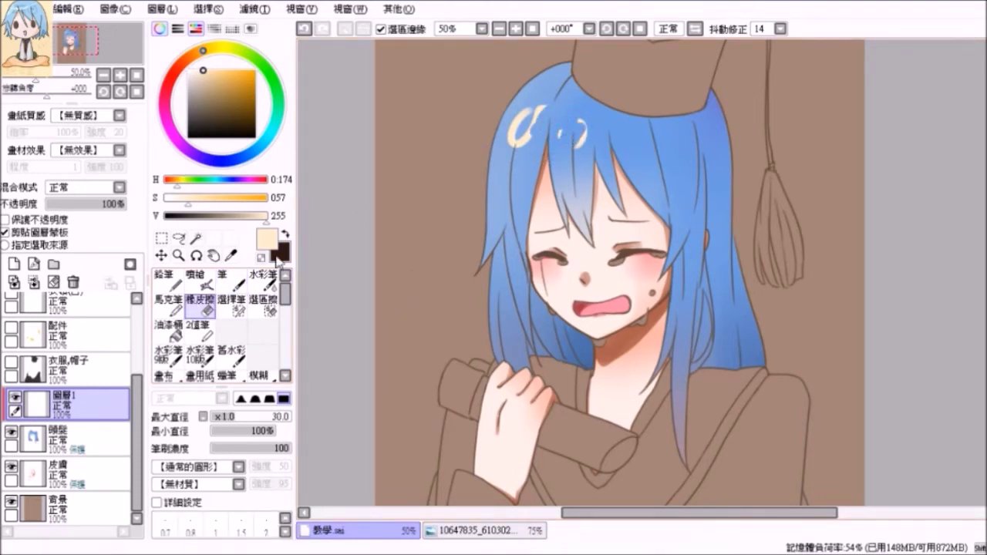
pyautogui.click(304, 29)
pyautogui.click(305, 30)
pyautogui.click(305, 29)
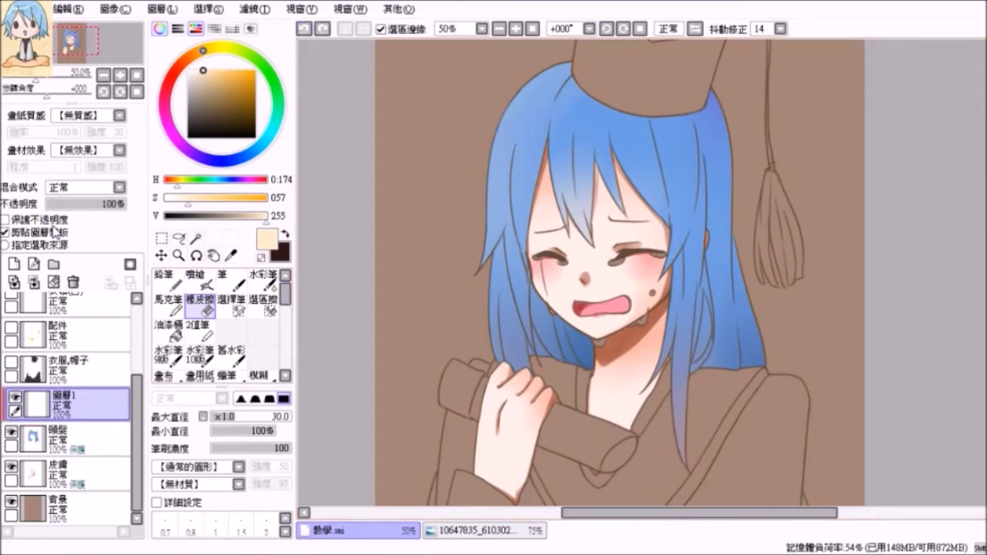
# Set the clipped layer's blending mode to 正片疊底 and choose light blue H 3:154, S 102, V 216
pyautogui.click(118, 187)
pyautogui.click(106, 225)
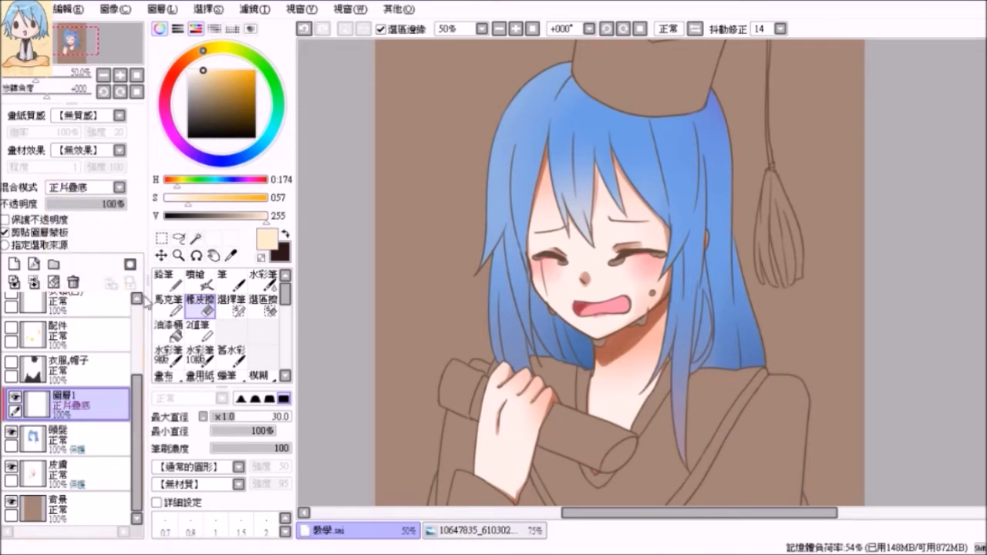
pyautogui.moveTo(216, 80); pyautogui.dragTo(212, 86)
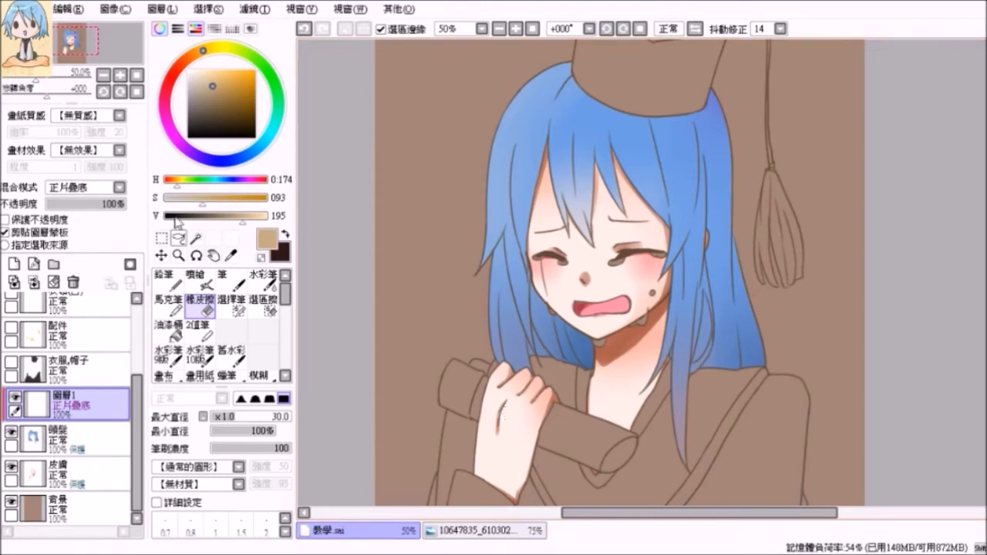
pyautogui.click(246, 155)
pyautogui.click(220, 79)
pyautogui.click(215, 81)
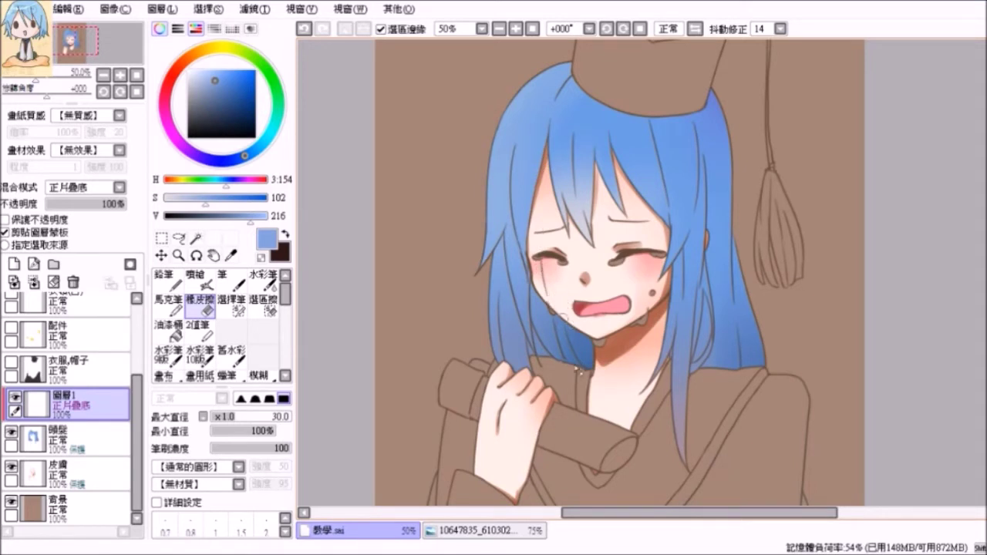
# Try a light blue shadow stroke on the back hair beside the chin with the 筆 brush, and undo it
pyautogui.click(233, 284)
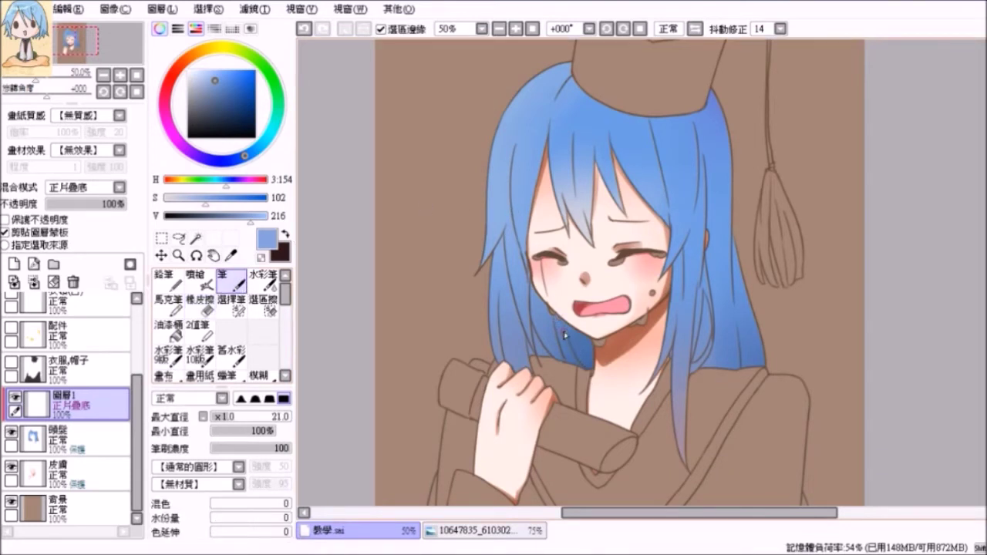
pyautogui.moveTo(558, 311); pyautogui.dragTo(578, 373)
pyautogui.click(304, 28)
# Shade the back hair between the left front lock and the neck with blue H 3:154, S 144, V 210 at brush size 11
pyautogui.moveTo(228, 92); pyautogui.dragTo(220, 77)
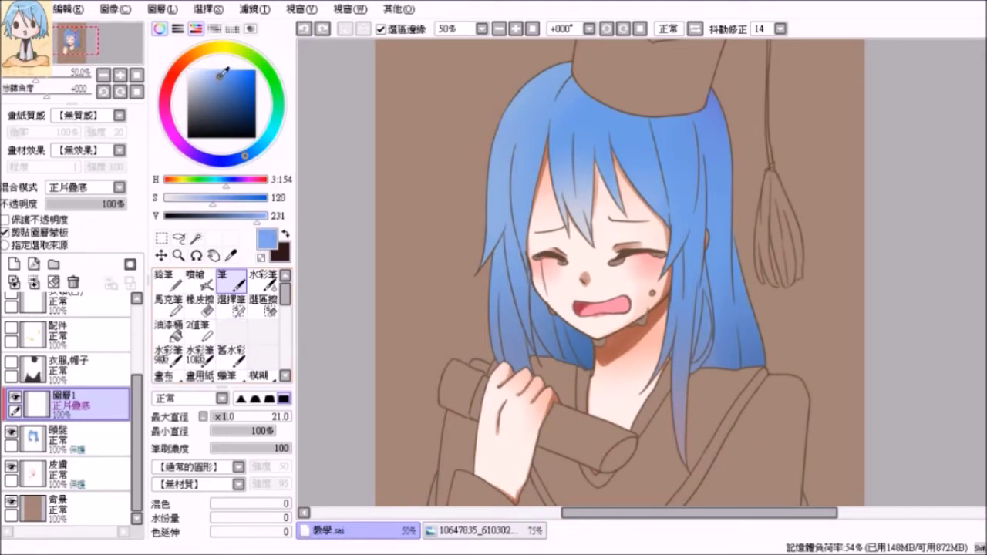
pyautogui.moveTo(232, 419); pyautogui.dragTo(221, 418)
pyautogui.moveTo(555, 312); pyautogui.dragTo(569, 361)
pyautogui.scroll(2, 566, 351)
pyautogui.moveTo(221, 77); pyautogui.dragTo(226, 81)
pyautogui.moveTo(553, 289)
pyautogui.mouseDown()
pyautogui.moveTo(577, 384)
pyautogui.moveTo(585, 380)
pyautogui.moveTo(574, 333)
pyautogui.moveTo(588, 355)
pyautogui.moveTo(575, 325)
pyautogui.moveTo(587, 337)
pyautogui.moveTo(584, 326)
pyautogui.moveTo(590, 312)
pyautogui.mouseUp()
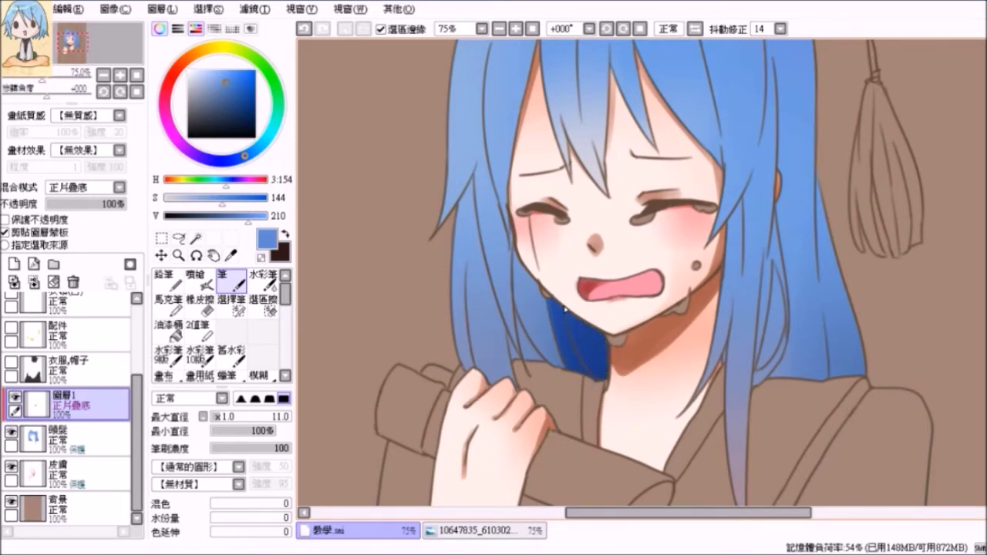
pyautogui.moveTo(510, 248)
pyautogui.mouseDown()
pyautogui.moveTo(541, 385)
pyautogui.moveTo(542, 364)
pyautogui.mouseUp()
pyautogui.moveTo(524, 266)
pyautogui.mouseDown()
pyautogui.moveTo(547, 364)
pyautogui.moveTo(563, 369)
pyautogui.mouseUp()
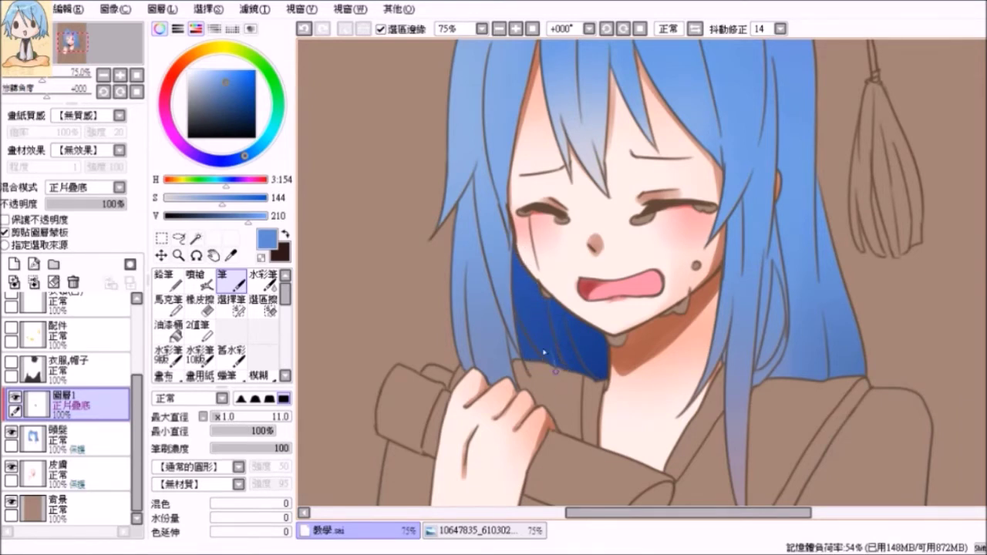
# Touch up the shadow along the left front lock's inner edge with fine strokes at brush size 5, undoing the stray ones
pyautogui.moveTo(511, 339); pyautogui.dragTo(515, 362)
pyautogui.moveTo(509, 326); pyautogui.dragTo(516, 358)
pyautogui.hotkey('ctrl', 'z')
pyautogui.click(225, 420)
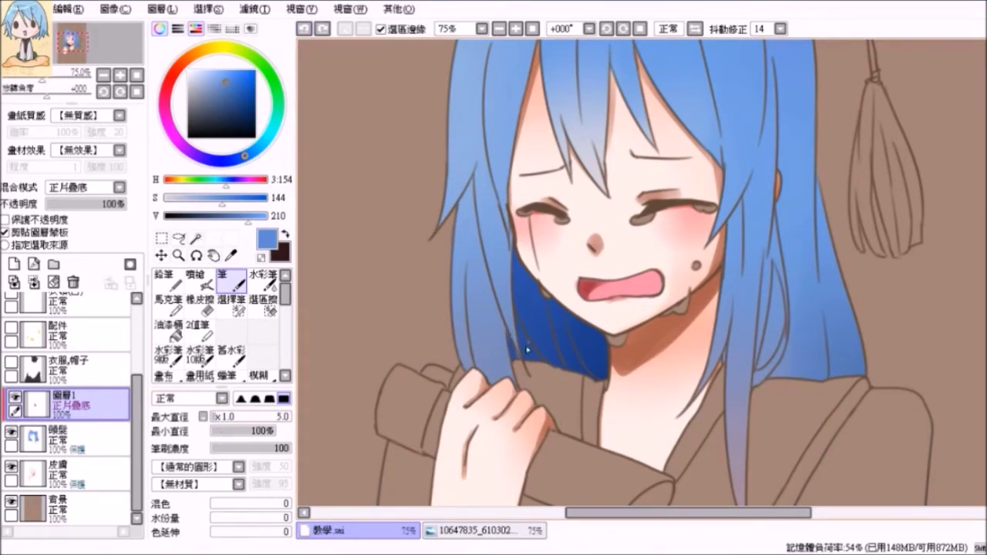
pyautogui.moveTo(515, 352); pyautogui.dragTo(507, 335)
pyautogui.click(304, 28)
# Shade the narrow gaps between the strands of the left front lock at brush size 7
pyautogui.moveTo(220, 419); pyautogui.dragTo(228, 417)
pyautogui.click(219, 417)
pyautogui.moveTo(723, 358); pyautogui.dragTo(726, 354)
pyautogui.moveTo(465, 274); pyautogui.dragTo(481, 379)
pyautogui.moveTo(470, 331); pyautogui.dragTo(478, 368)
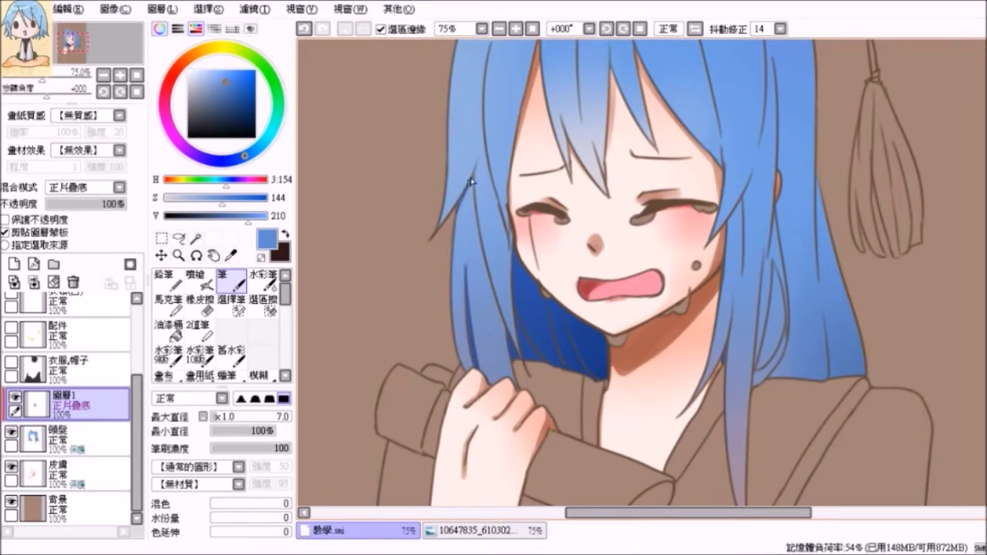
# Shade the back hair behind the right front lock and along the outer right strand line at brush size 7
pyautogui.moveTo(773, 266); pyautogui.dragTo(762, 348)
pyautogui.moveTo(770, 298); pyautogui.dragTo(755, 367)
pyautogui.moveTo(779, 293)
pyautogui.mouseDown()
pyautogui.moveTo(771, 364)
pyautogui.moveTo(776, 337)
pyautogui.moveTo(768, 368)
pyautogui.moveTo(757, 371)
pyautogui.moveTo(778, 287)
pyautogui.moveTo(765, 357)
pyautogui.moveTo(776, 303)
pyautogui.moveTo(760, 368)
pyautogui.mouseUp()
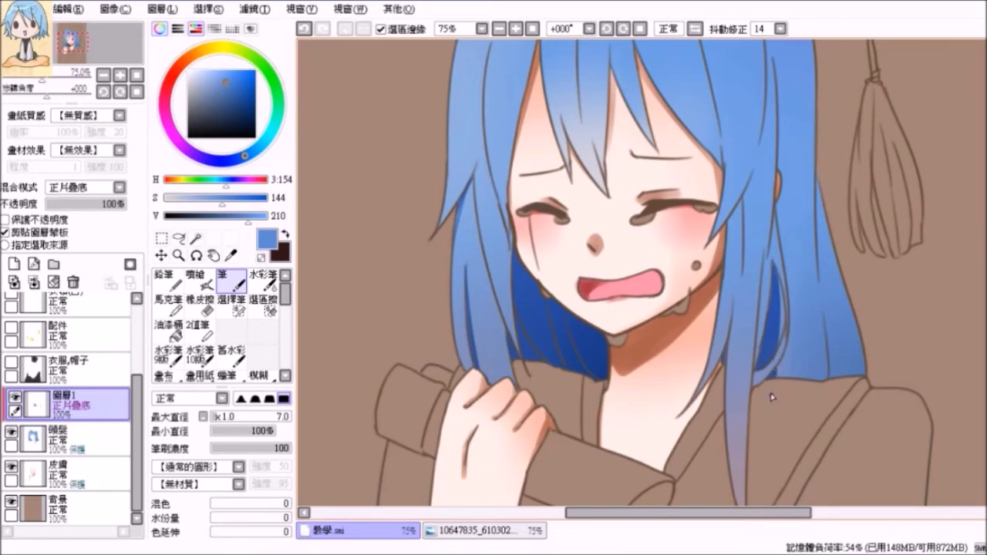
pyautogui.moveTo(824, 274)
pyautogui.mouseDown()
pyautogui.moveTo(833, 378)
pyautogui.moveTo(830, 362)
pyautogui.mouseUp()
pyautogui.click(216, 417)
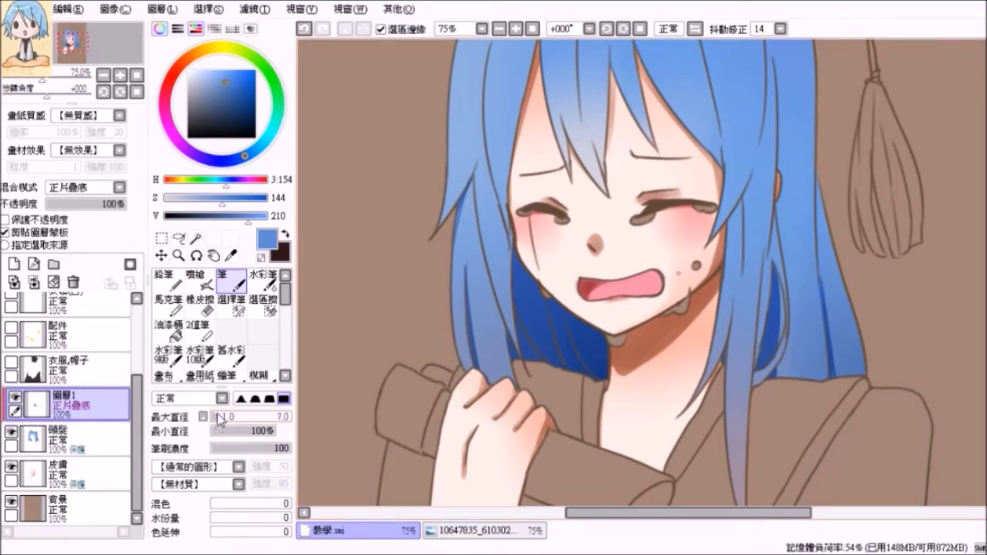
pyautogui.moveTo(744, 213)
pyautogui.mouseDown()
pyautogui.moveTo(742, 244)
pyautogui.moveTo(744, 198)
pyautogui.moveTo(733, 307)
pyautogui.mouseUp()
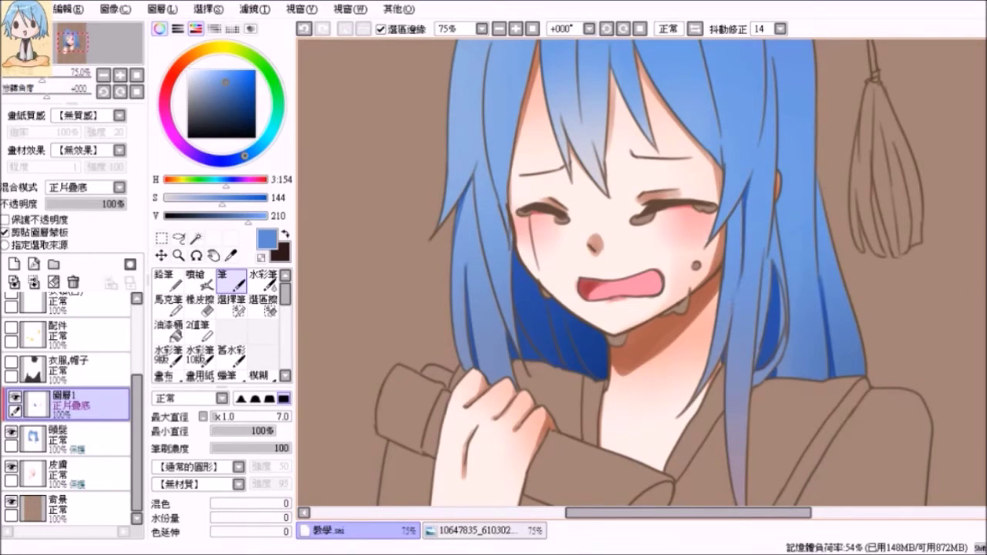
# Paint a cast shadow on the hair along the lower edge of the graduation cap at brush size 17
pyautogui.scroll(4, 710, 242)
pyautogui.click(228, 421)
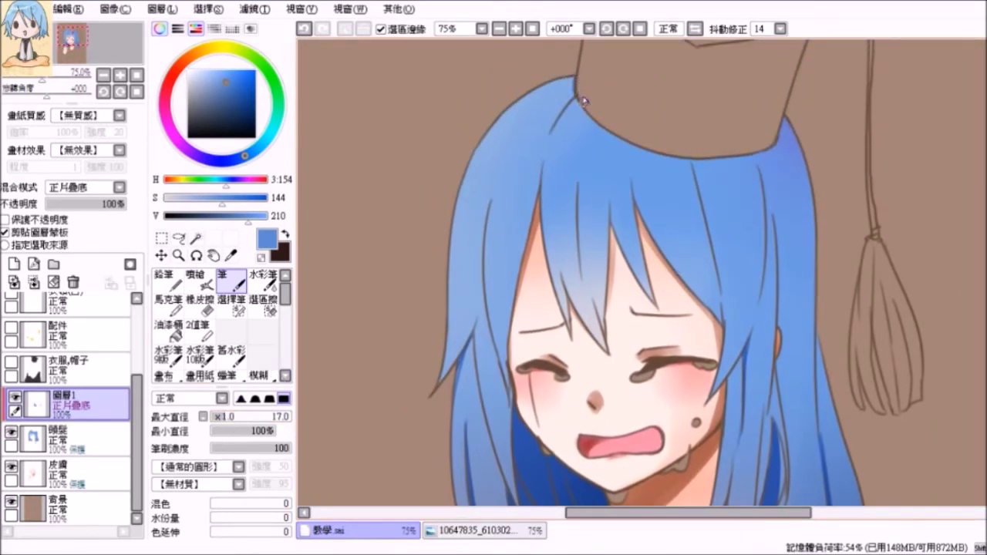
pyautogui.moveTo(579, 99)
pyautogui.mouseDown()
pyautogui.moveTo(570, 116)
pyautogui.moveTo(697, 156)
pyautogui.mouseUp()
pyautogui.moveTo(619, 132)
pyautogui.mouseDown()
pyautogui.moveTo(646, 152)
pyautogui.moveTo(711, 156)
pyautogui.mouseUp()
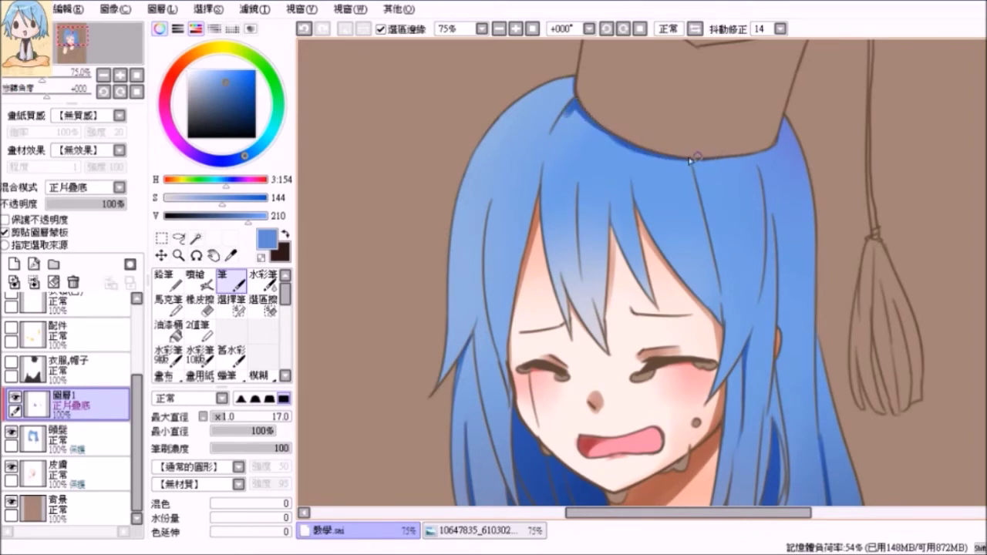
# Extend the cap shadow at its right end and down the left strand line and centre parting at brush size 10
pyautogui.click(221, 418)
pyautogui.moveTo(769, 150); pyautogui.dragTo(785, 121)
pyautogui.moveTo(573, 113); pyautogui.dragTo(547, 155)
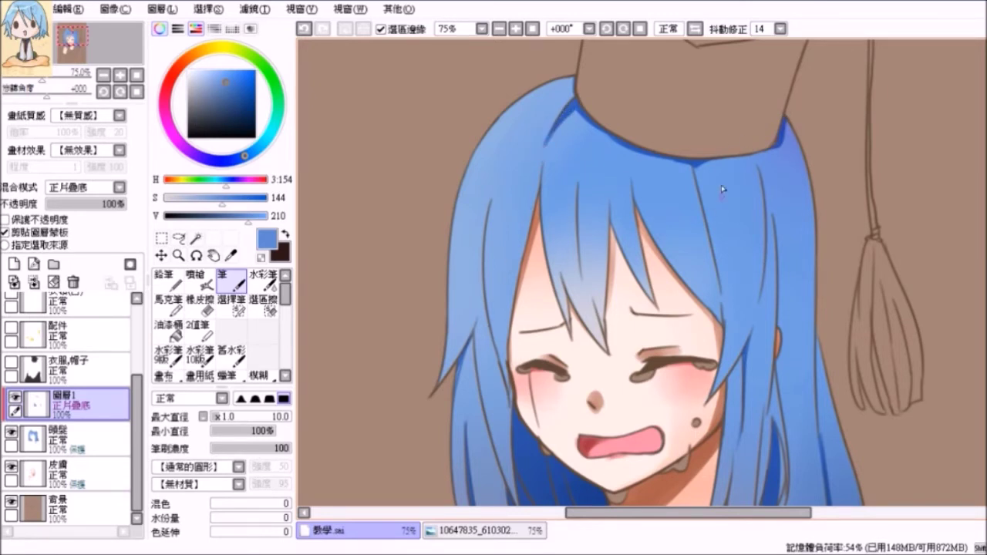
pyautogui.moveTo(694, 164); pyautogui.dragTo(700, 198)
# Try more shadow strokes along the left bang lines, undo them, and trim the strand shadow below the cap with the 橡皮擦 eraser
pyautogui.moveTo(532, 222); pyautogui.dragTo(506, 311)
pyautogui.click(306, 30)
pyautogui.moveTo(461, 359); pyautogui.dragTo(458, 379)
pyautogui.moveTo(541, 163); pyautogui.dragTo(554, 135)
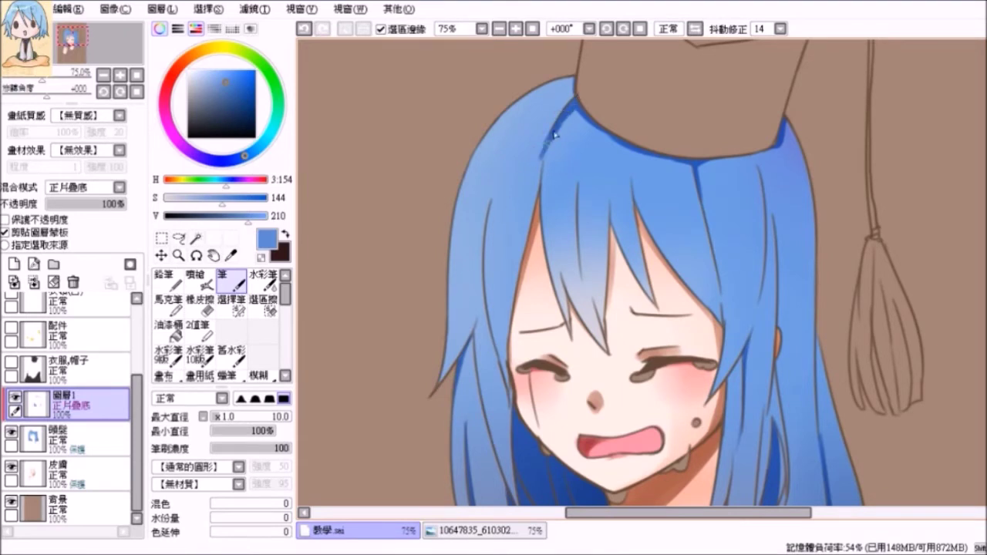
pyautogui.click(303, 28)
pyautogui.click(202, 306)
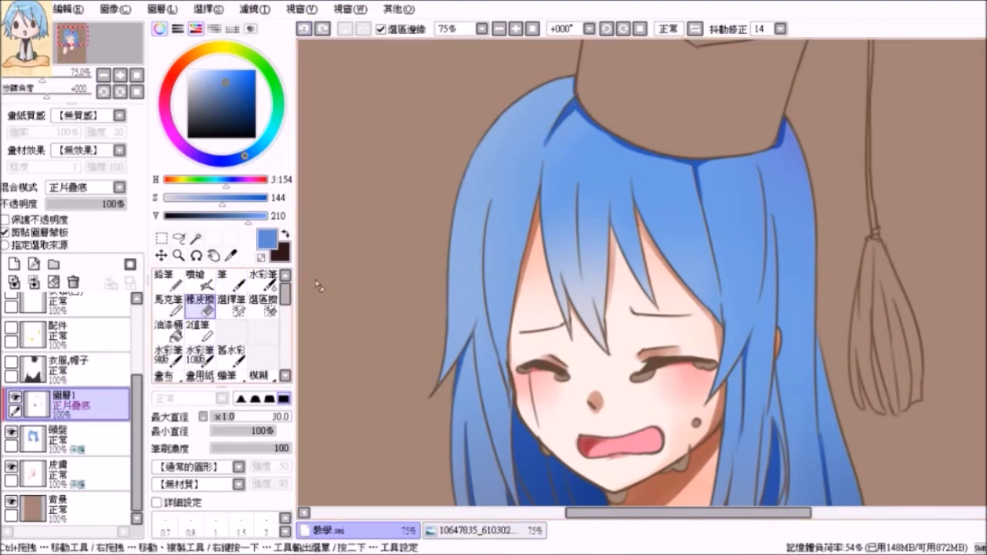
pyautogui.moveTo(535, 167); pyautogui.dragTo(544, 113)
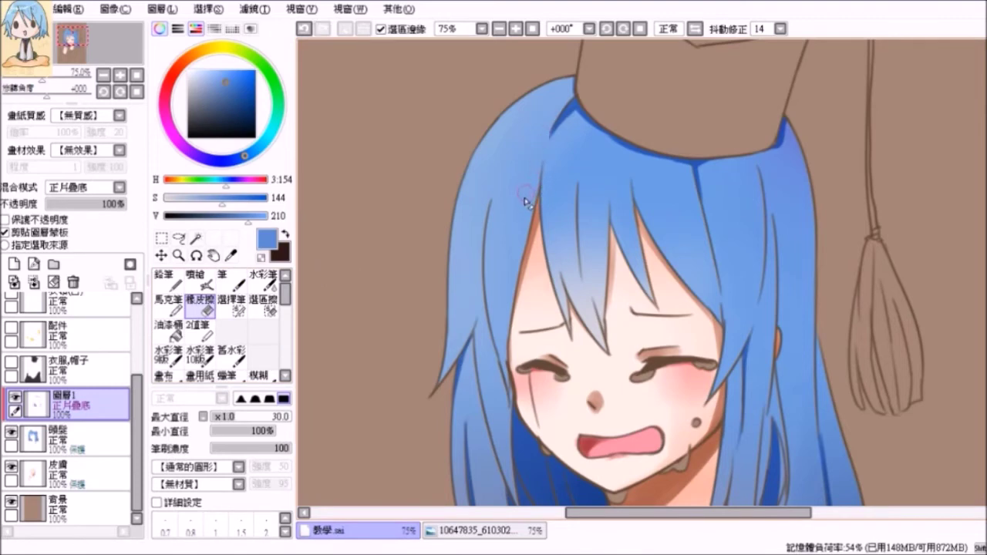
# Turn on 保護不透明度 for the clipped hair shadow layer 圖層1
pyautogui.scroll(-3, 752, 332)
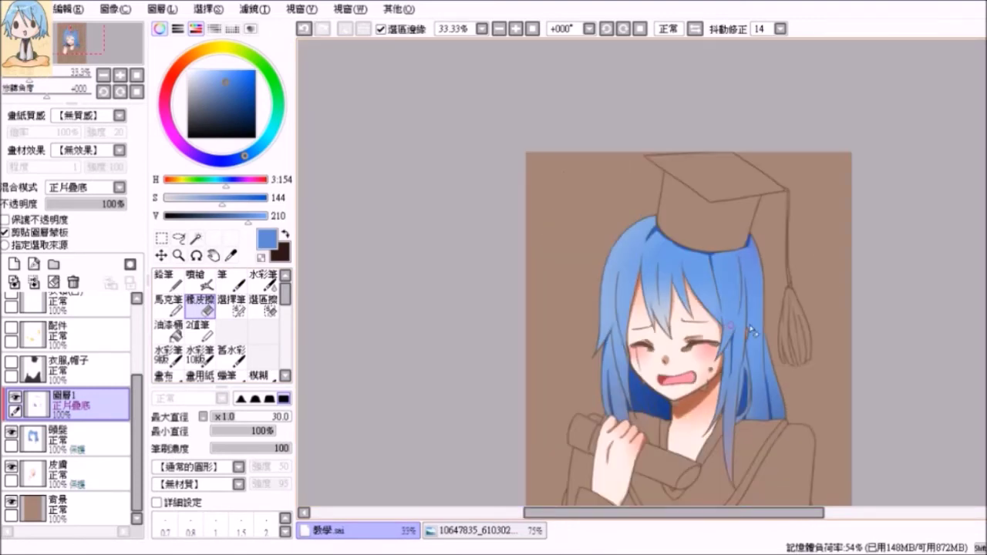
pyautogui.moveTo(983, 251); pyautogui.dragTo(982, 299)
pyautogui.scroll(1, 902, 284)
pyautogui.scroll(-1, 902, 268)
pyautogui.scroll(1, 921, 232)
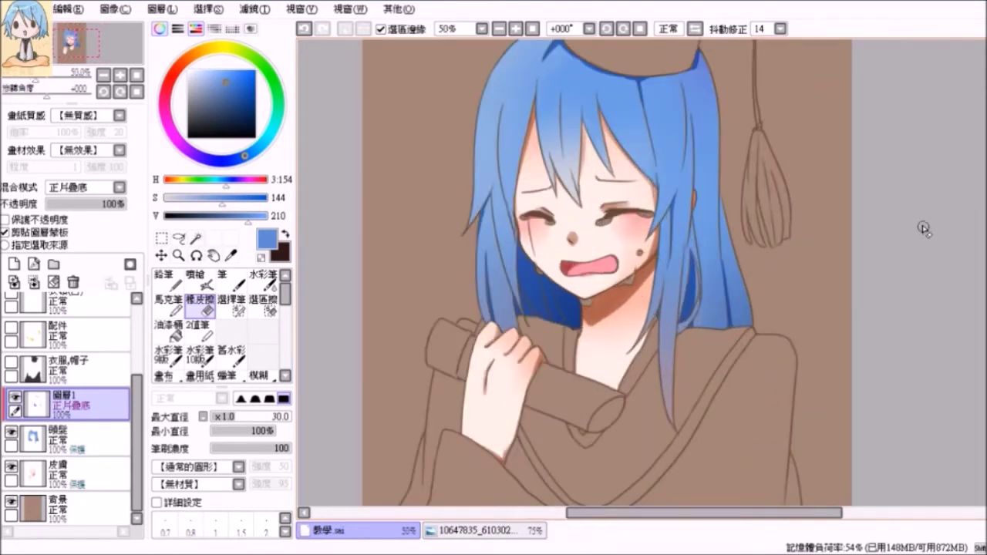
pyautogui.moveTo(980, 226); pyautogui.dragTo(979, 199)
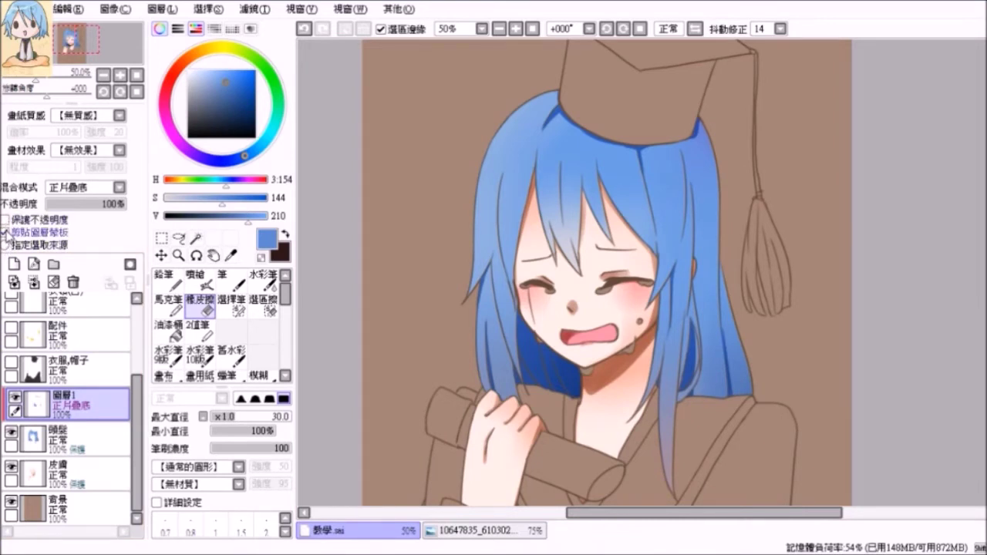
pyautogui.click(6, 220)
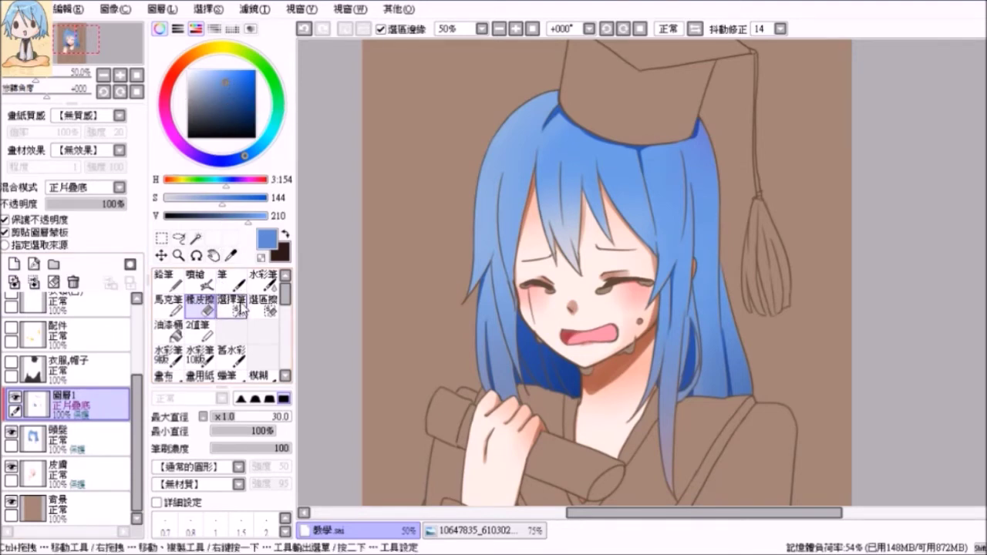
# Try several hues for the hair shadow and settle on dark blue H 4:006, S 180, V 114
pyautogui.moveTo(235, 86); pyautogui.dragTo(230, 90)
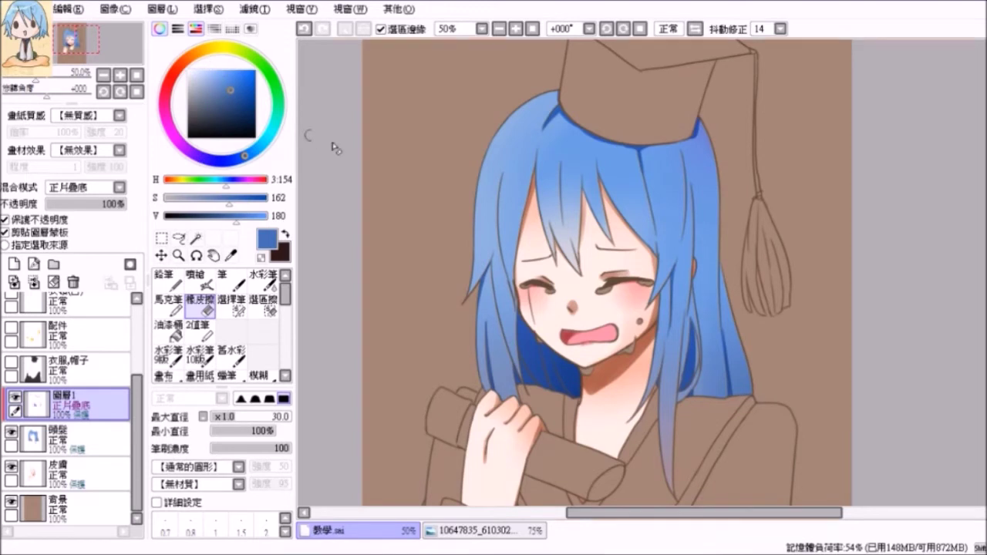
pyautogui.click(192, 58)
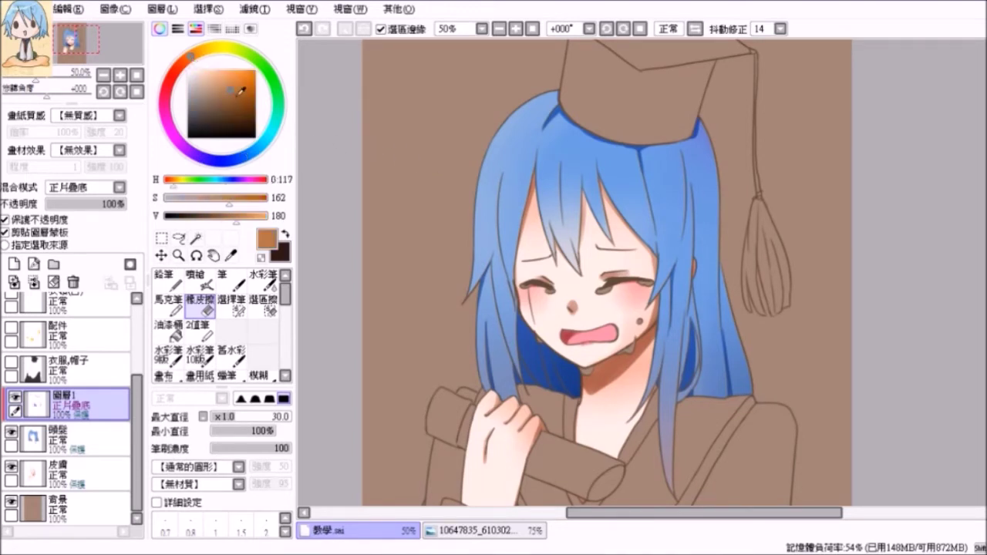
pyautogui.click(214, 52)
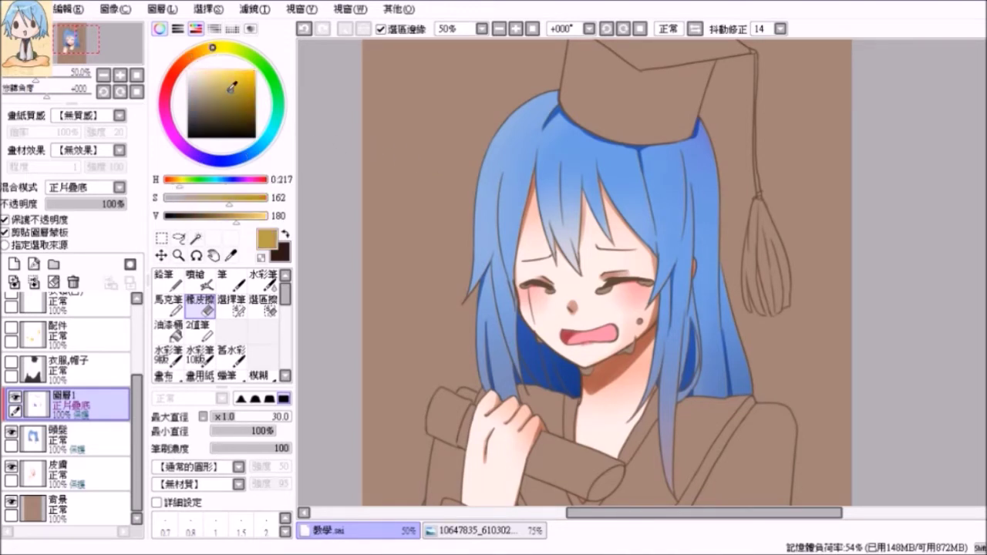
pyautogui.click(201, 162)
pyautogui.click(220, 162)
pyautogui.moveTo(227, 97); pyautogui.dragTo(236, 108)
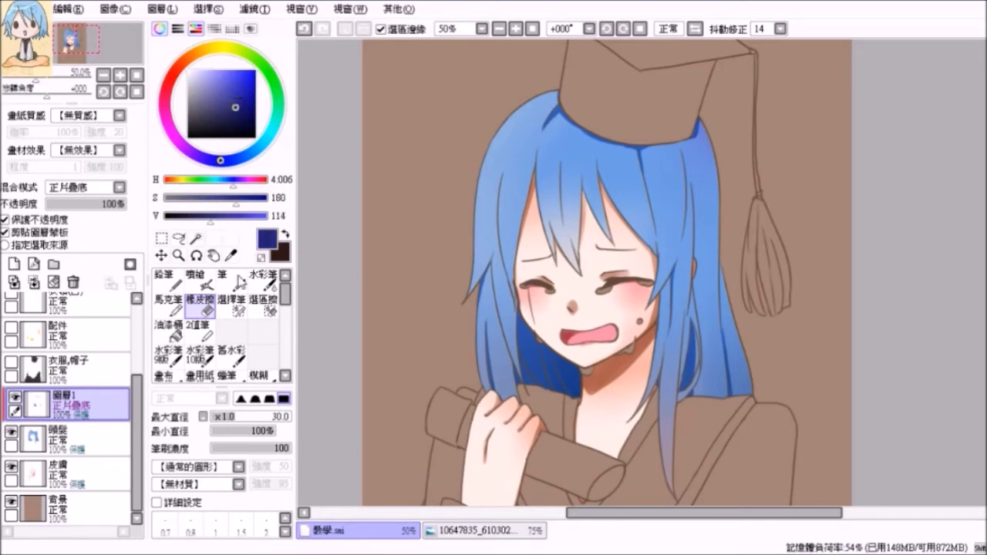
# Darken the back hair shadows beside the chin and behind the right front lock with the 筆 brush at size 18
pyautogui.click(232, 281)
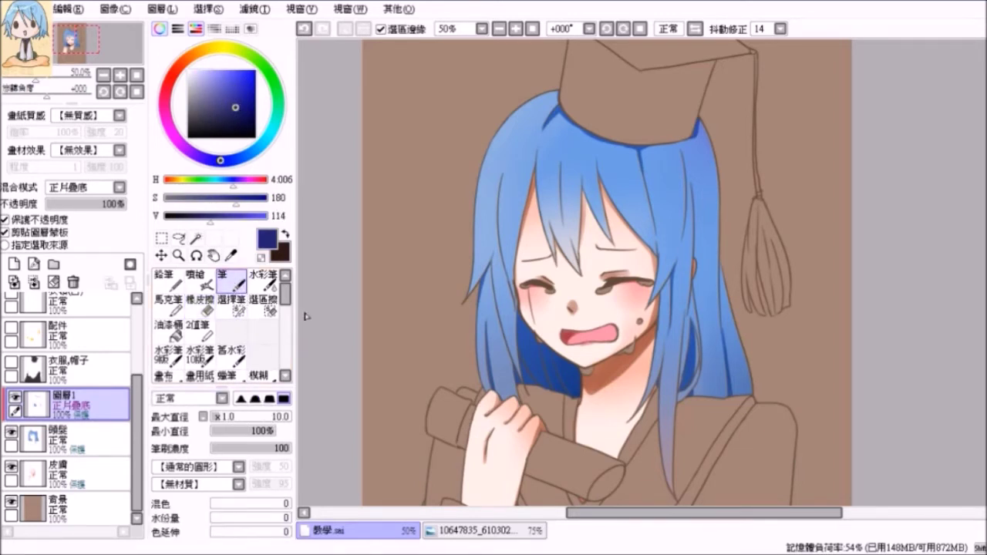
pyautogui.moveTo(236, 421); pyautogui.dragTo(268, 383)
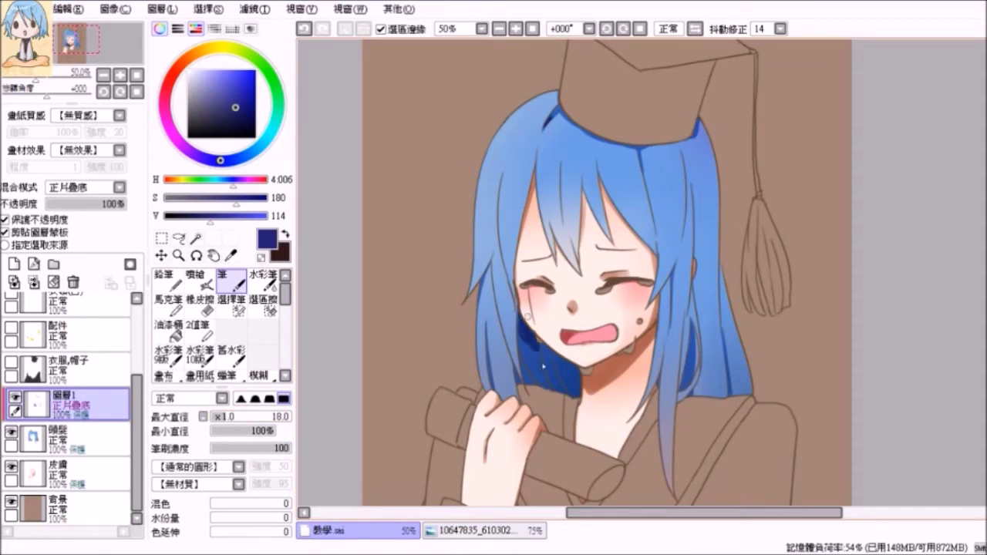
pyautogui.moveTo(698, 327); pyautogui.dragTo(689, 367)
# Choose orange-red H 0:042, S 219, V 219 and switch to the 水彩筆 brush at size 100
pyautogui.click(177, 72)
pyautogui.click(249, 77)
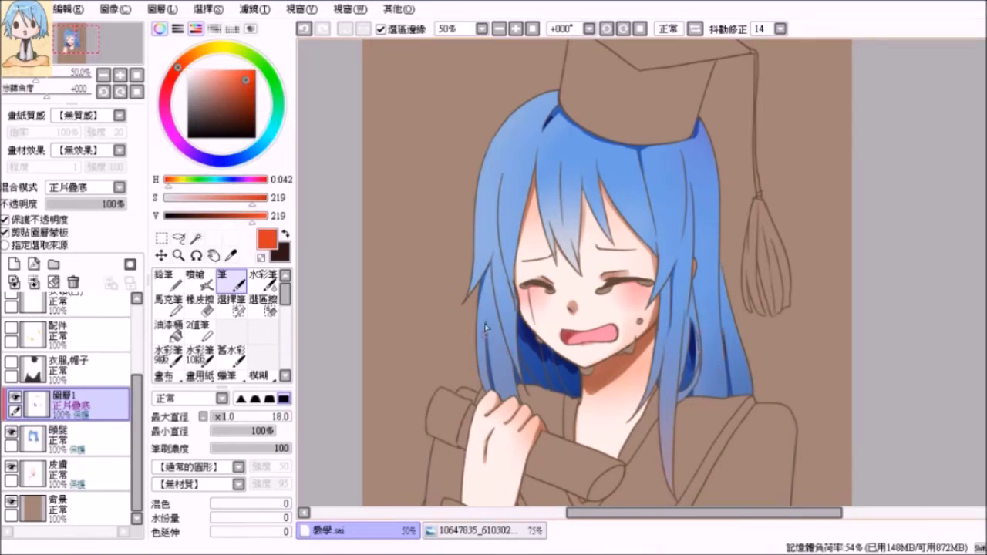
pyautogui.click(262, 279)
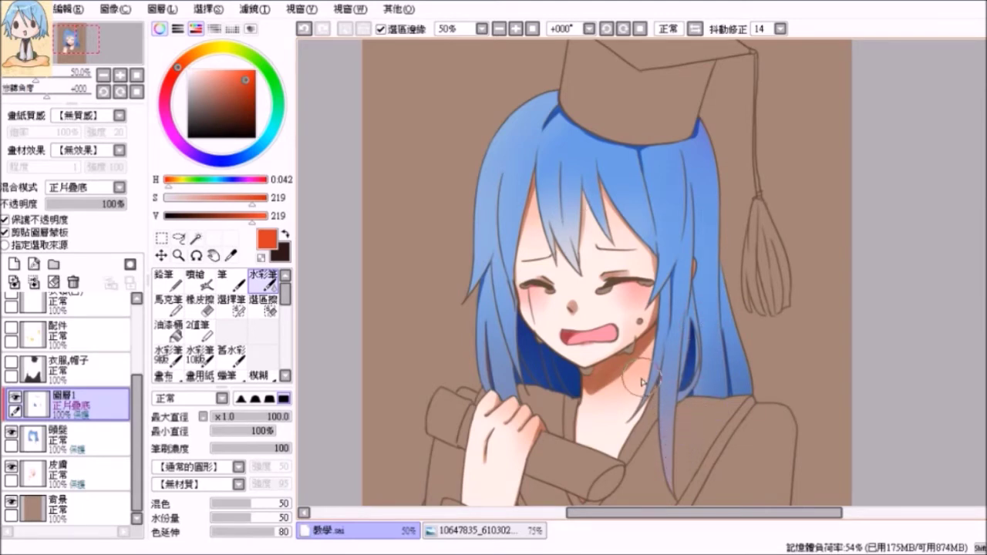
# Add a clipped layer above the hair shadows, set its blending mode to 發光 and choose blue H 3:163, S 159, V 159
pyautogui.scroll(-1, 664, 378)
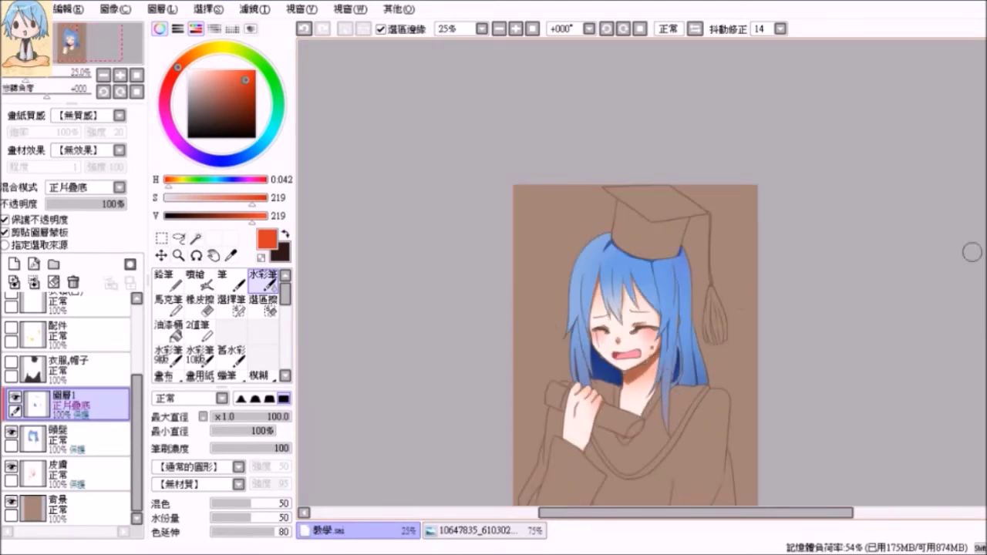
pyautogui.scroll(-2, 636, 340)
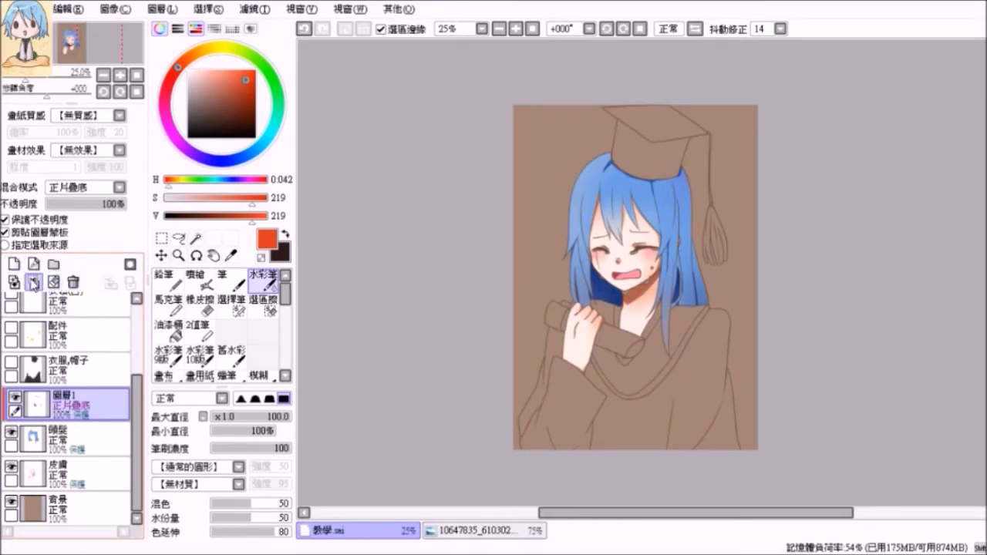
pyautogui.click(13, 267)
pyautogui.click(6, 232)
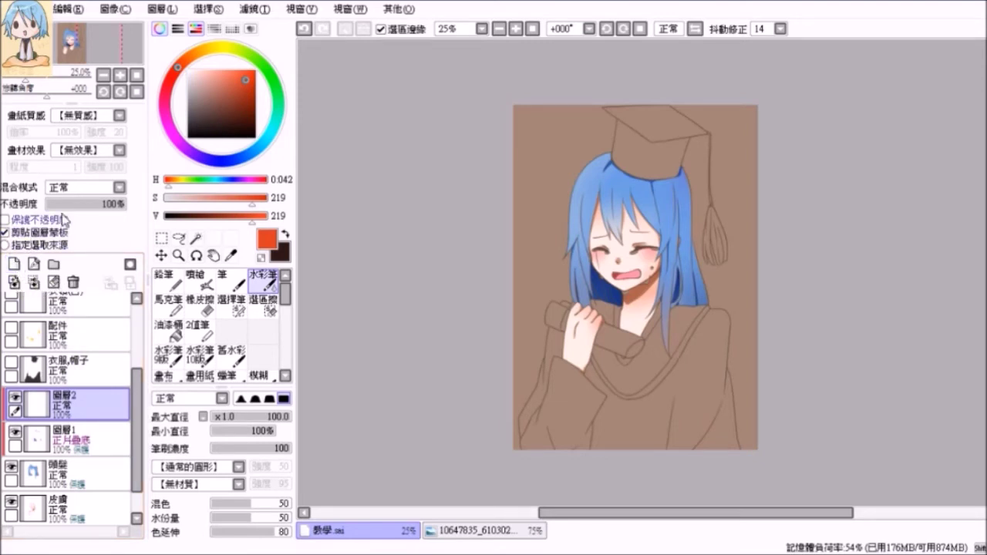
pyautogui.click(119, 187)
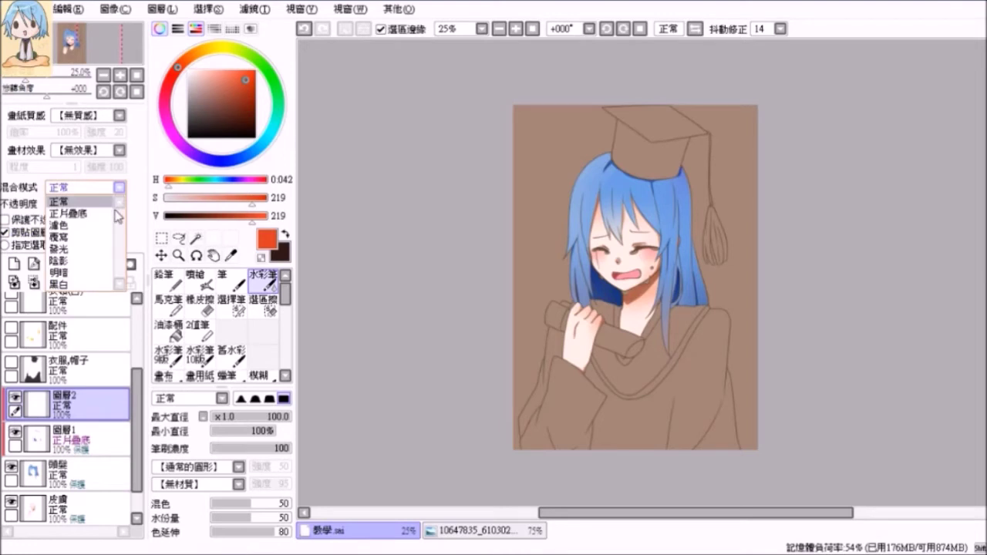
pyautogui.click(88, 250)
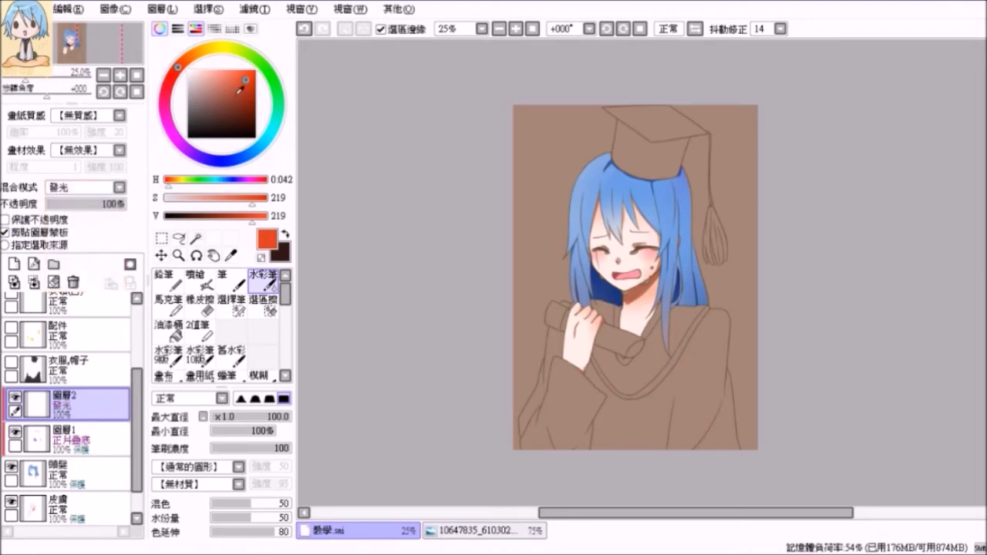
pyautogui.click(242, 157)
pyautogui.moveTo(242, 82)
pyautogui.mouseDown()
pyautogui.moveTo(222, 74)
pyautogui.moveTo(230, 96)
pyautogui.mouseUp()
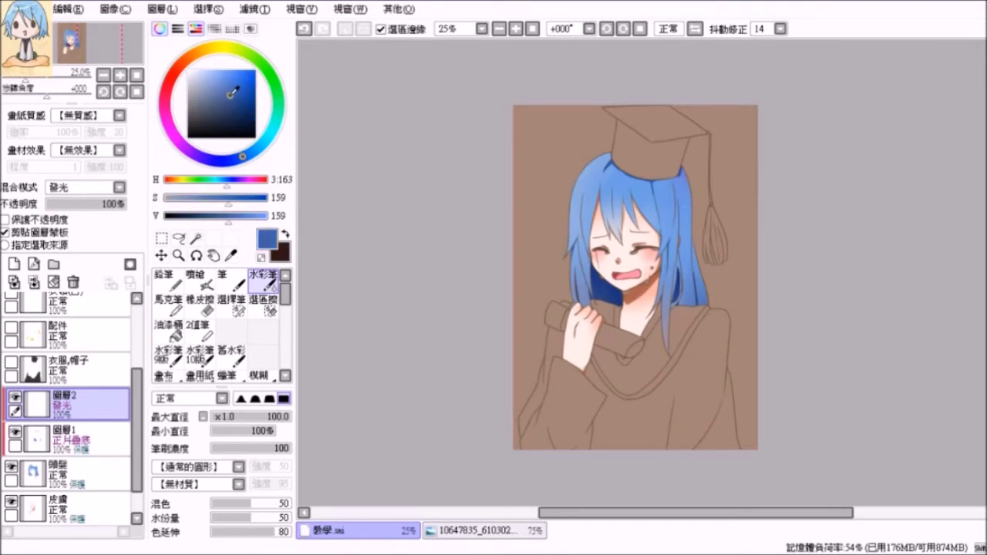
# Try small highlight dabs on the left side of the hair with the 筆 brush at size 8, and undo them
pyautogui.click(231, 279)
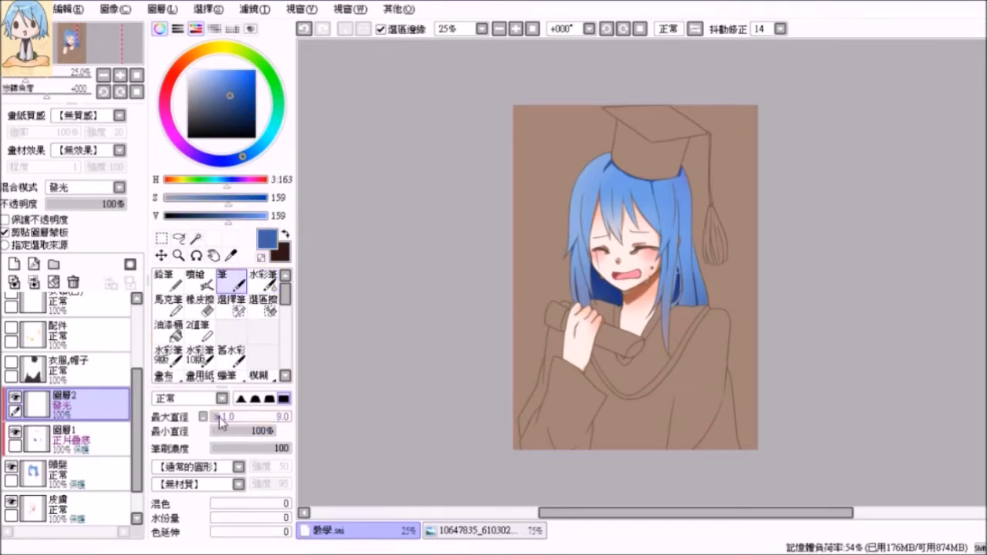
pyautogui.scroll(4, 571, 217)
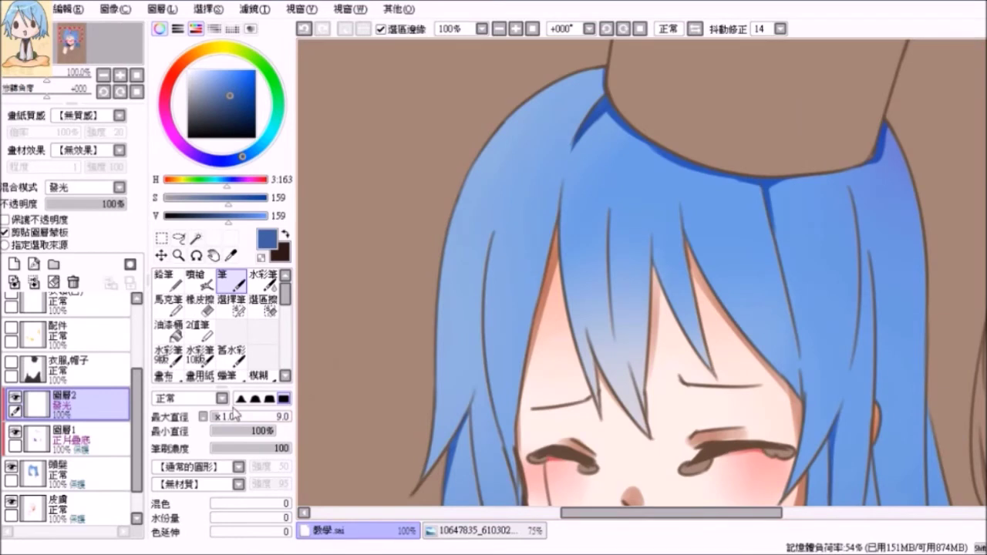
pyautogui.scroll(-1, 468, 245)
pyautogui.scroll(-1, 468, 246)
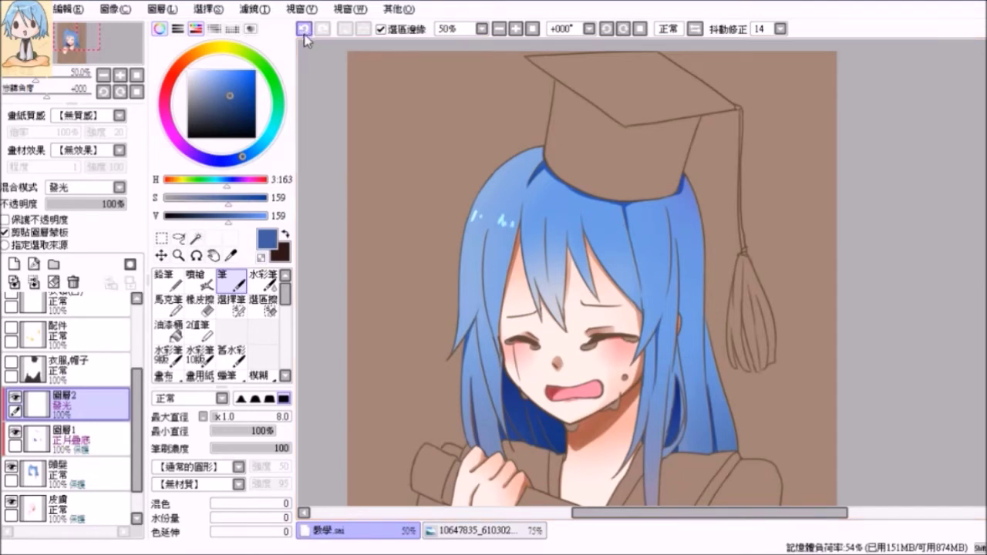
# Paint a broken band of short highlight strokes across the crown and bangs with the 鉛筆 brush at size 18
pyautogui.click(168, 279)
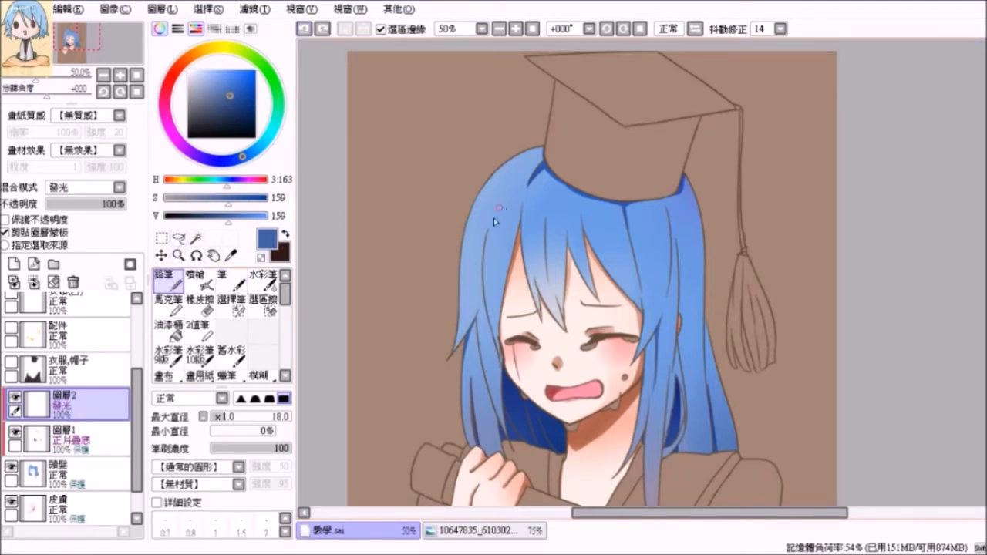
pyautogui.moveTo(483, 194); pyautogui.dragTo(466, 245)
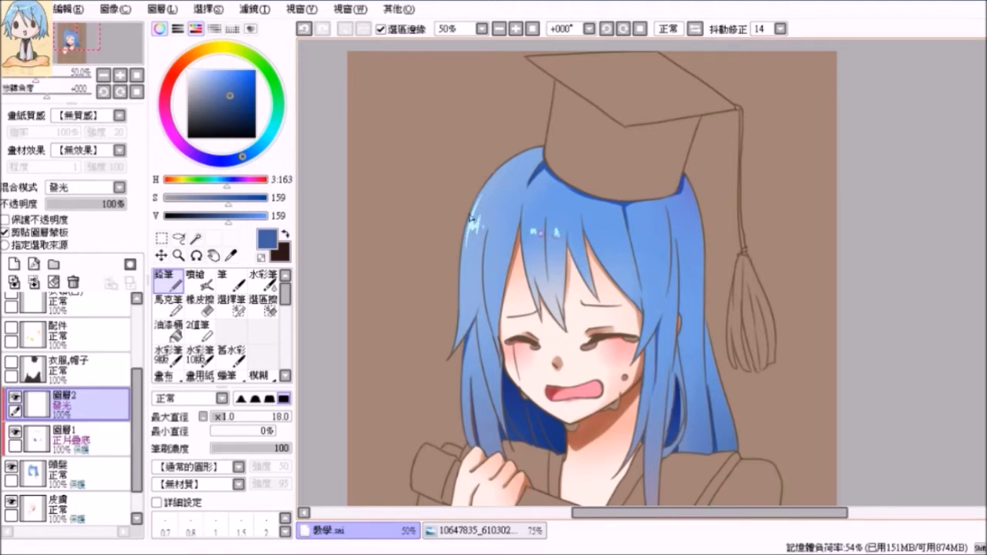
pyautogui.moveTo(539, 230); pyautogui.dragTo(544, 233)
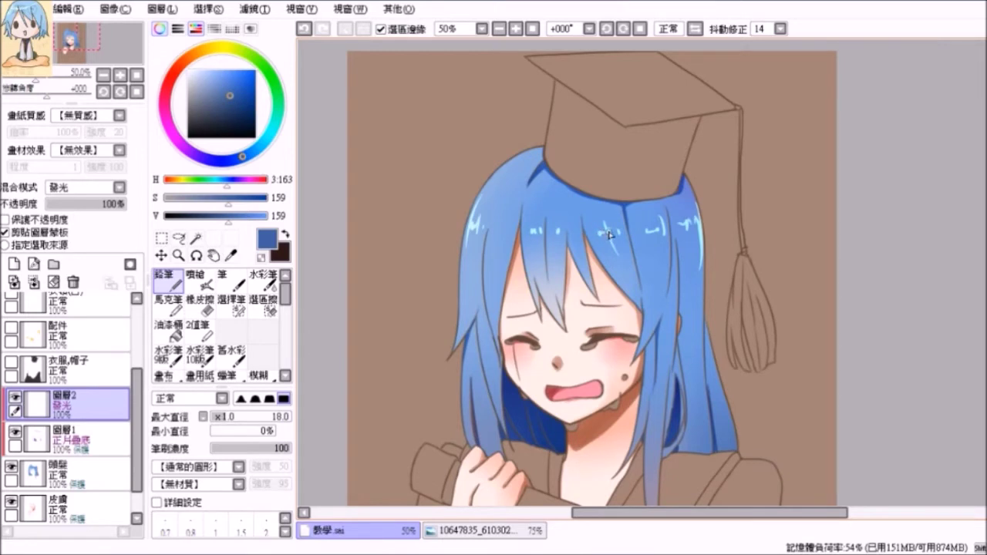
# Merge the clipped 正片疊底 shadow layer and the clipped 發光 highlight layer down into the 頭髮 layer
pyautogui.scroll(-1, 652, 356)
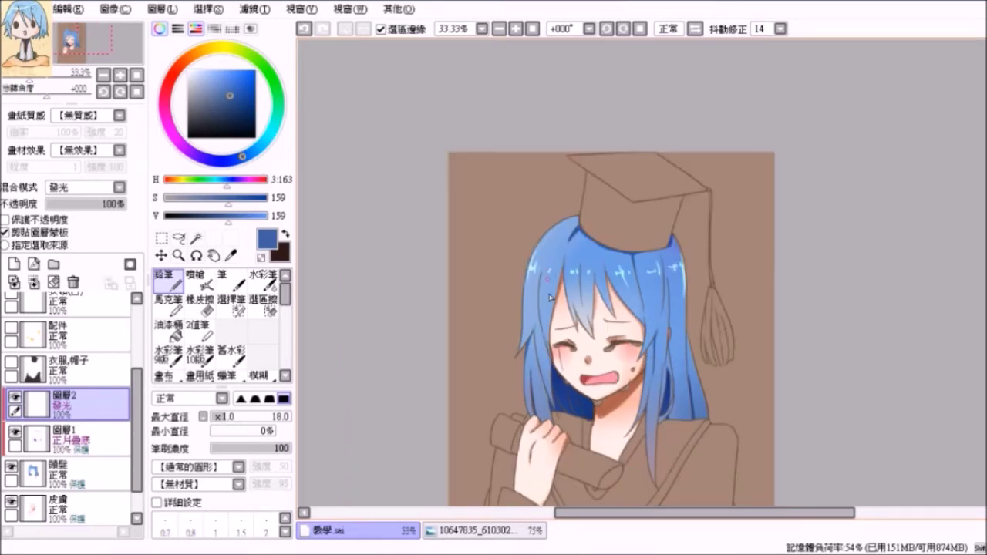
pyautogui.moveTo(651, 356); pyautogui.dragTo(652, 245)
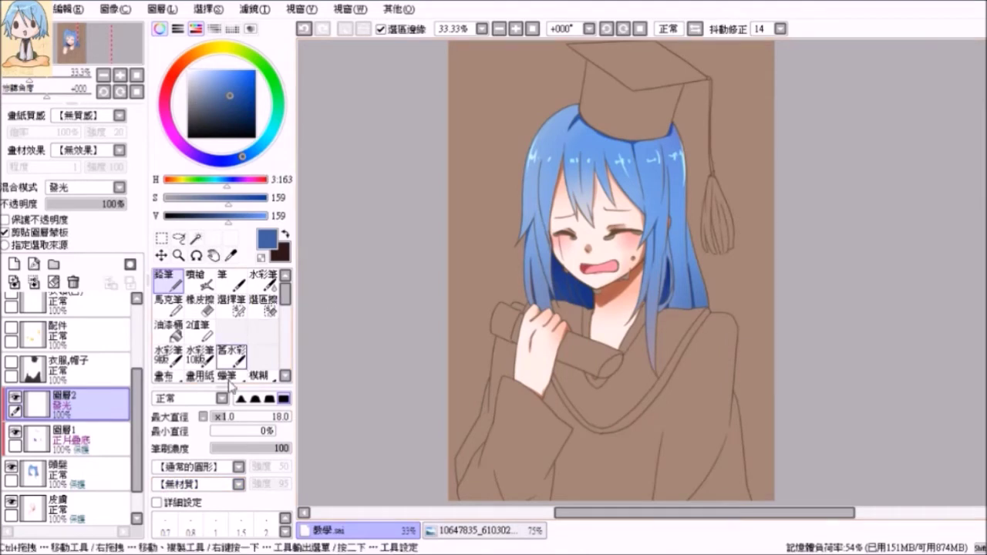
pyautogui.click(89, 449)
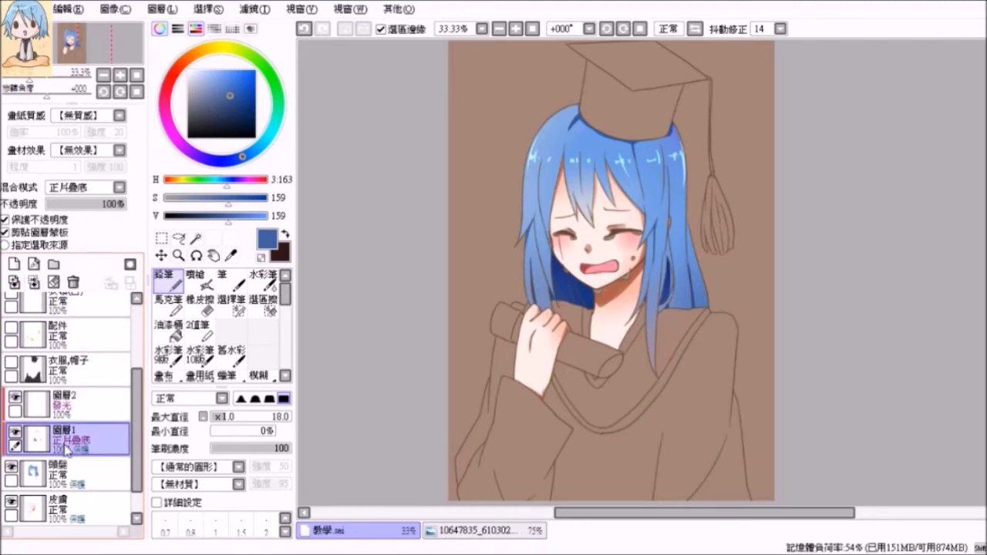
pyautogui.click(35, 284)
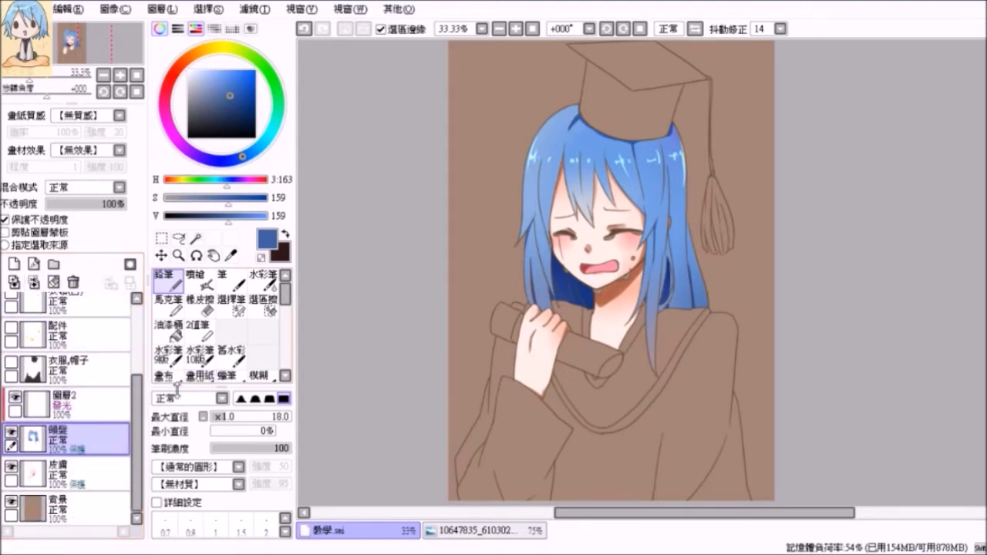
pyautogui.click(81, 405)
pyautogui.click(35, 285)
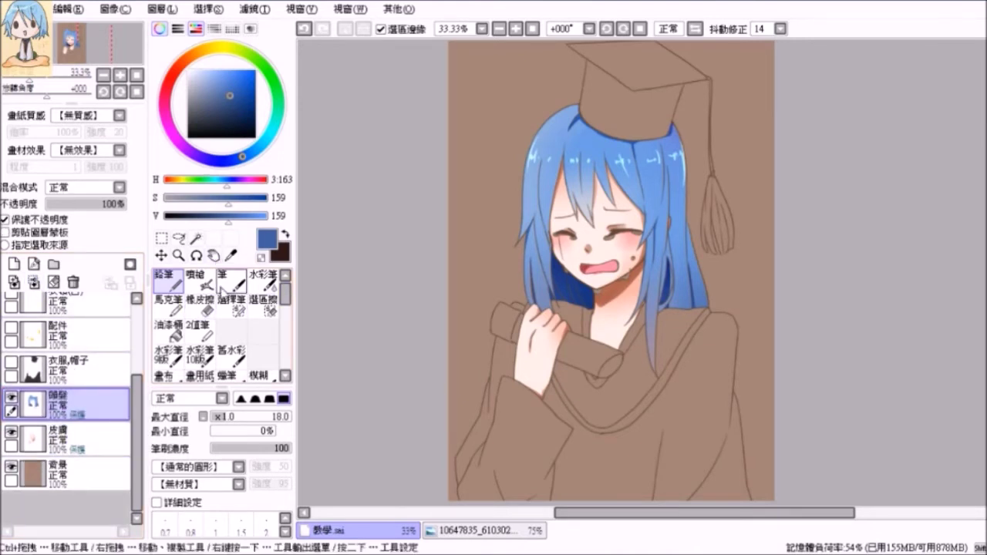
# Try erasing a diagonal stroke across the bangs on the merged 頭髮 layer, and undo it
pyautogui.click(201, 304)
pyautogui.moveTo(544, 125); pyautogui.dragTo(595, 195)
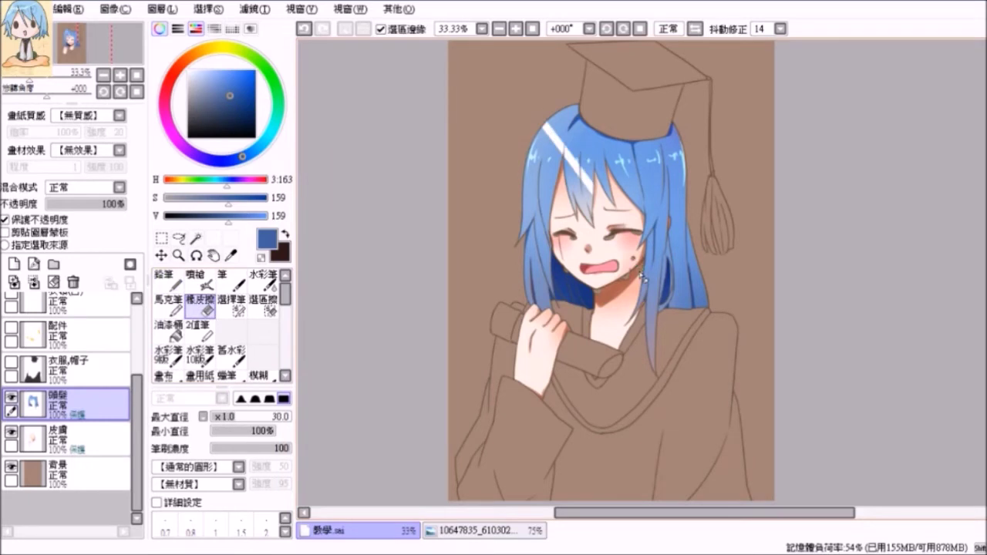
pyautogui.click(303, 28)
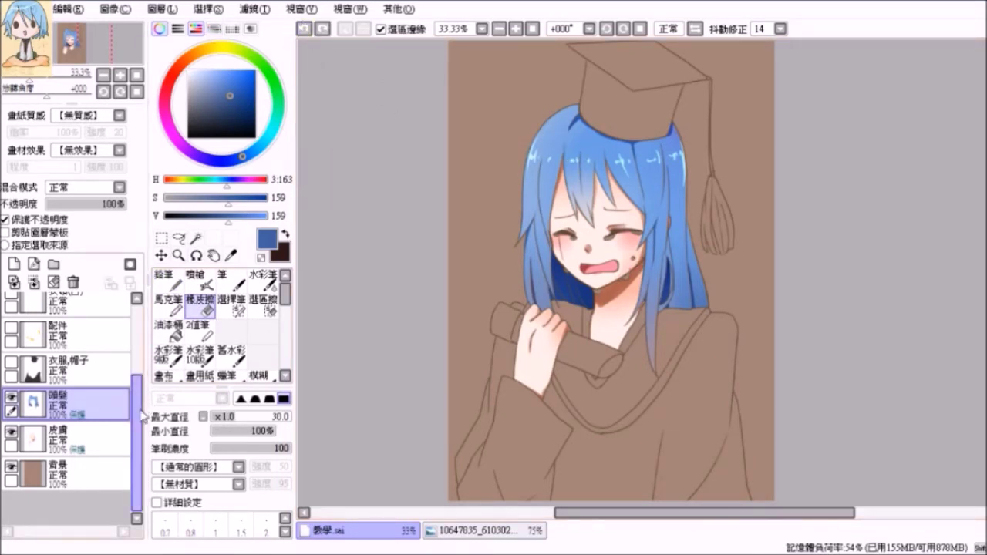
# Show the 衣服,帽子 layer and choose pale yellow H 0:237, S 063, V 255
pyautogui.moveTo(135, 411); pyautogui.dragTo(137, 371)
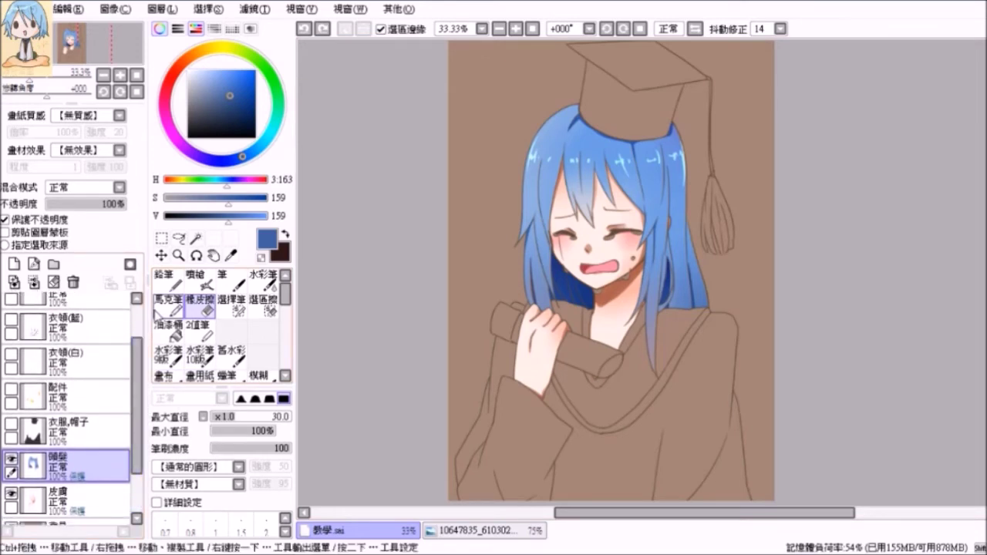
pyautogui.click(13, 436)
pyautogui.click(11, 424)
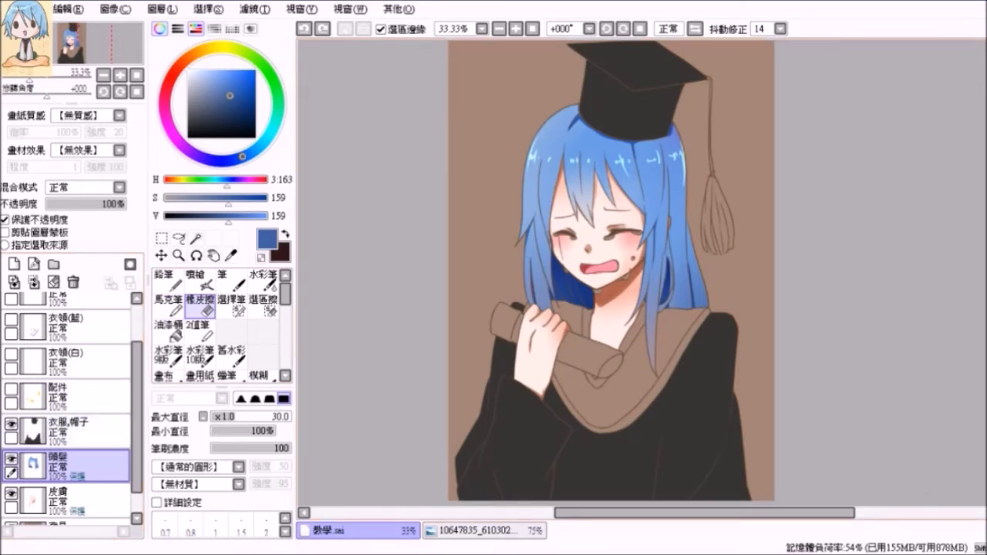
pyautogui.scroll(2, 538, 492)
pyautogui.scroll(-1, 537, 492)
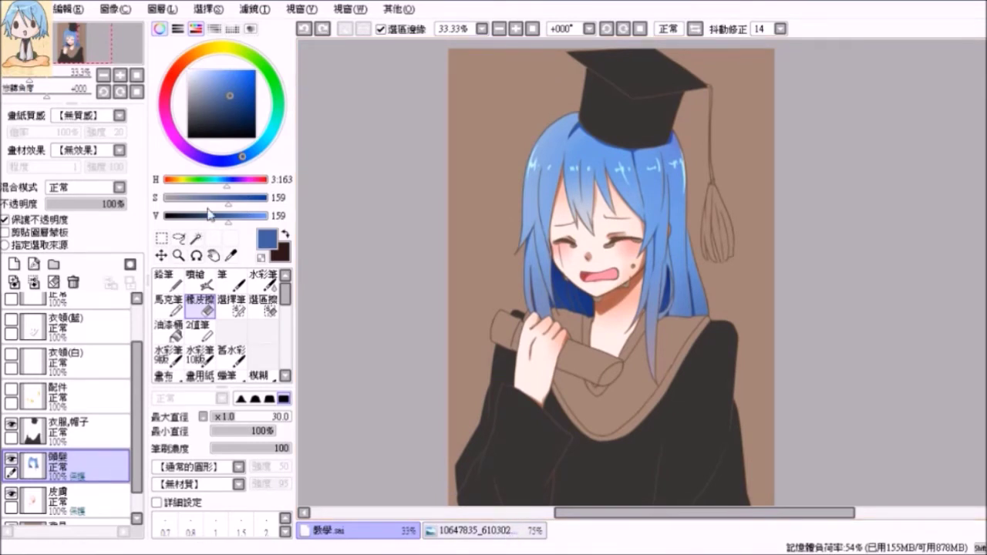
pyautogui.click(218, 48)
pyautogui.click(203, 69)
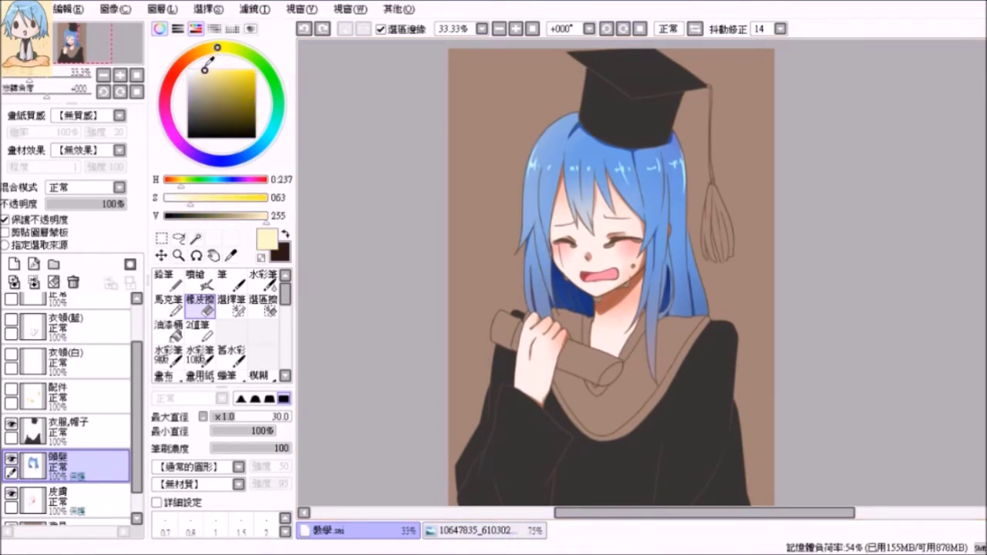
# Turn on opacity protection for the 衣服,帽子 layer and set the 筆 brush to size 61
pyautogui.click(68, 429)
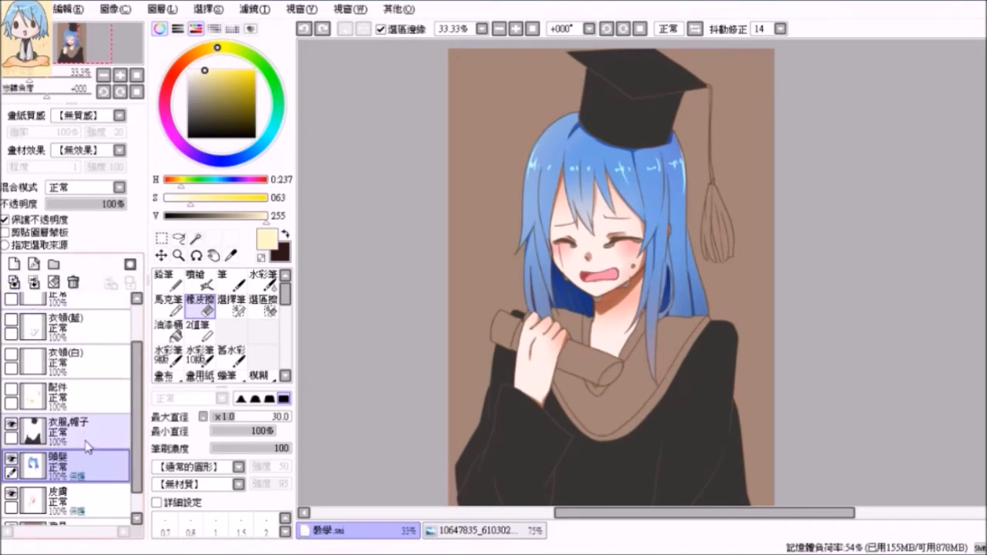
pyautogui.click(6, 220)
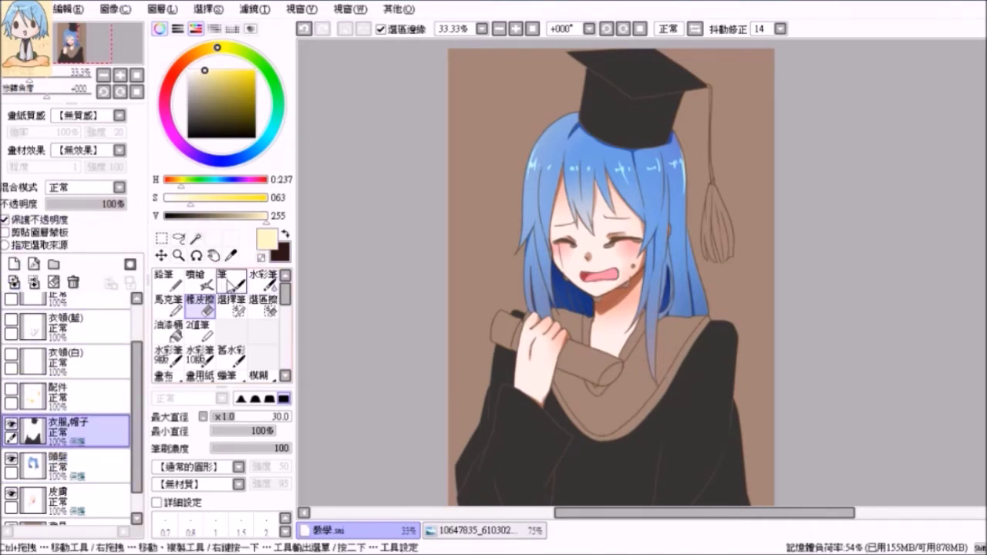
pyautogui.click(231, 281)
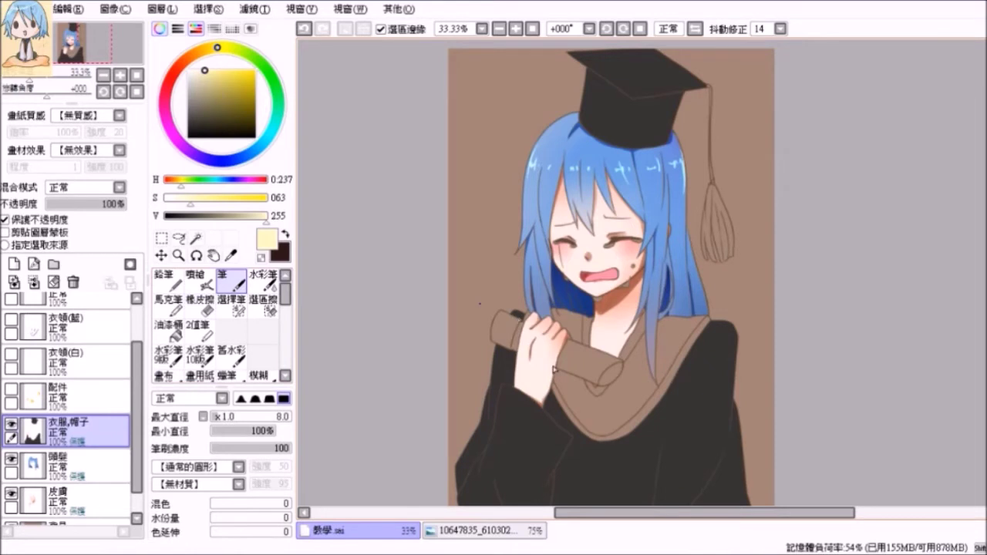
pyautogui.click(258, 417)
pyautogui.moveTo(262, 420); pyautogui.dragTo(261, 421)
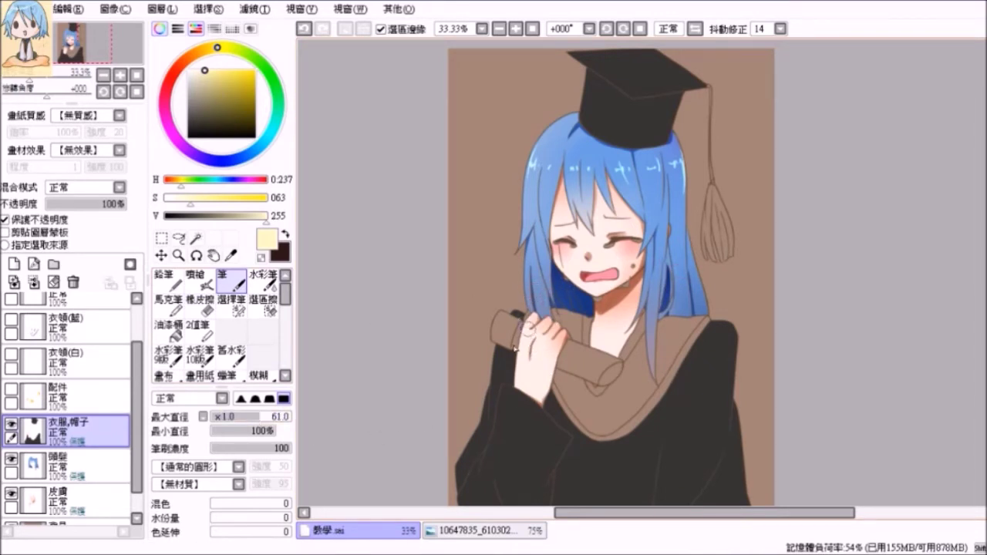
# Paint pale yellow light patches on the robe's shoulders and raised sleeve and on the side of the graduation cap
pyautogui.moveTo(505, 343)
pyautogui.mouseDown()
pyautogui.moveTo(499, 377)
pyautogui.moveTo(515, 384)
pyautogui.mouseUp()
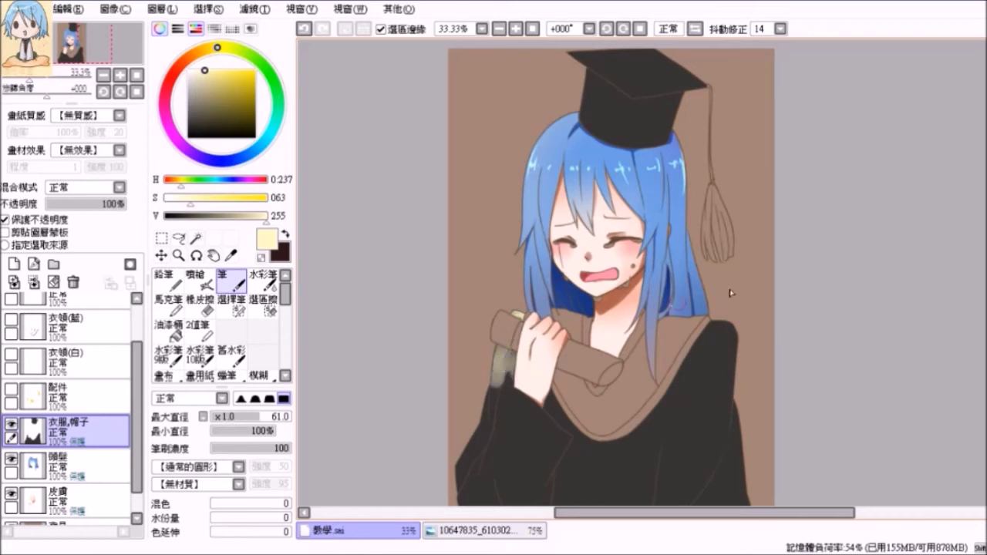
pyautogui.moveTo(700, 330)
pyautogui.mouseDown()
pyautogui.moveTo(734, 330)
pyautogui.moveTo(700, 366)
pyautogui.mouseUp()
pyautogui.moveTo(524, 388)
pyautogui.mouseDown()
pyautogui.moveTo(483, 478)
pyautogui.moveTo(516, 401)
pyautogui.moveTo(531, 422)
pyautogui.mouseUp()
pyautogui.moveTo(586, 51)
pyautogui.mouseDown()
pyautogui.moveTo(619, 78)
pyautogui.moveTo(586, 49)
pyautogui.moveTo(626, 48)
pyautogui.moveTo(590, 121)
pyautogui.moveTo(582, 107)
pyautogui.moveTo(605, 142)
pyautogui.mouseUp()
pyautogui.moveTo(598, 81)
pyautogui.mouseDown()
pyautogui.moveTo(625, 108)
pyautogui.moveTo(617, 147)
pyautogui.mouseUp()
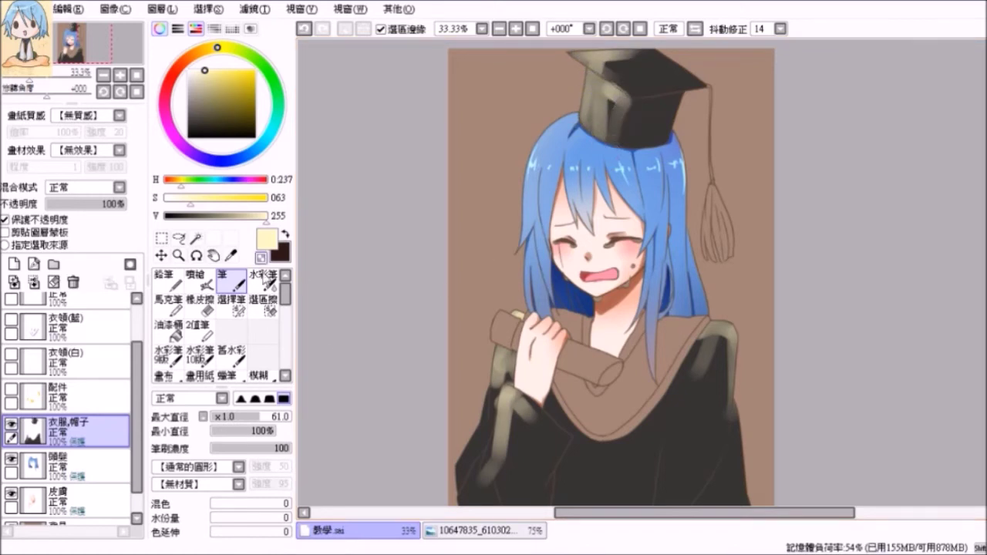
# Blend the pale yellow patches softly into the black cap and robe with the 水彩筆 brush at size 100
pyautogui.click(262, 279)
pyautogui.moveTo(650, 81)
pyautogui.mouseDown()
pyautogui.moveTo(654, 52)
pyautogui.moveTo(591, 62)
pyautogui.moveTo(670, 114)
pyautogui.moveTo(643, 60)
pyautogui.moveTo(655, 50)
pyautogui.moveTo(581, 73)
pyautogui.moveTo(637, 103)
pyautogui.moveTo(612, 108)
pyautogui.moveTo(592, 72)
pyautogui.moveTo(608, 137)
pyautogui.moveTo(627, 113)
pyautogui.moveTo(610, 58)
pyautogui.moveTo(677, 47)
pyautogui.moveTo(601, 55)
pyautogui.moveTo(641, 109)
pyautogui.moveTo(628, 57)
pyautogui.moveTo(613, 90)
pyautogui.moveTo(593, 52)
pyautogui.moveTo(638, 76)
pyautogui.moveTo(660, 75)
pyautogui.moveTo(597, 63)
pyautogui.moveTo(626, 143)
pyautogui.moveTo(641, 116)
pyautogui.mouseUp()
pyautogui.moveTo(599, 382)
pyautogui.mouseDown()
pyautogui.moveTo(516, 370)
pyautogui.moveTo(540, 408)
pyautogui.moveTo(502, 489)
pyautogui.moveTo(503, 379)
pyautogui.moveTo(516, 328)
pyautogui.moveTo(494, 408)
pyautogui.moveTo(504, 461)
pyautogui.moveTo(501, 393)
pyautogui.moveTo(525, 394)
pyautogui.moveTo(537, 440)
pyautogui.moveTo(491, 388)
pyautogui.moveTo(460, 476)
pyautogui.moveTo(492, 448)
pyautogui.moveTo(511, 409)
pyautogui.moveTo(491, 440)
pyautogui.moveTo(508, 445)
pyautogui.moveTo(473, 501)
pyautogui.moveTo(512, 424)
pyautogui.mouseUp()
pyautogui.moveTo(527, 332); pyautogui.dragTo(518, 316)
pyautogui.moveTo(526, 395); pyautogui.dragTo(508, 462)
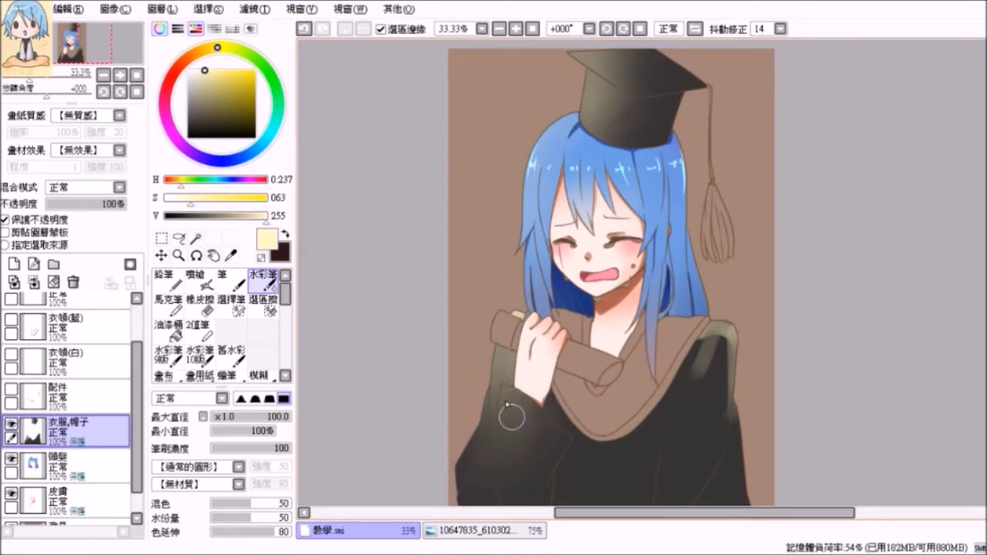
pyautogui.moveTo(603, 407)
pyautogui.mouseDown()
pyautogui.moveTo(753, 319)
pyautogui.moveTo(690, 372)
pyautogui.moveTo(687, 384)
pyautogui.moveTo(733, 403)
pyautogui.moveTo(718, 351)
pyautogui.moveTo(713, 399)
pyautogui.moveTo(673, 433)
pyautogui.moveTo(714, 484)
pyautogui.moveTo(725, 340)
pyautogui.moveTo(738, 453)
pyautogui.moveTo(736, 382)
pyautogui.moveTo(675, 337)
pyautogui.moveTo(700, 336)
pyautogui.moveTo(716, 391)
pyautogui.mouseUp()
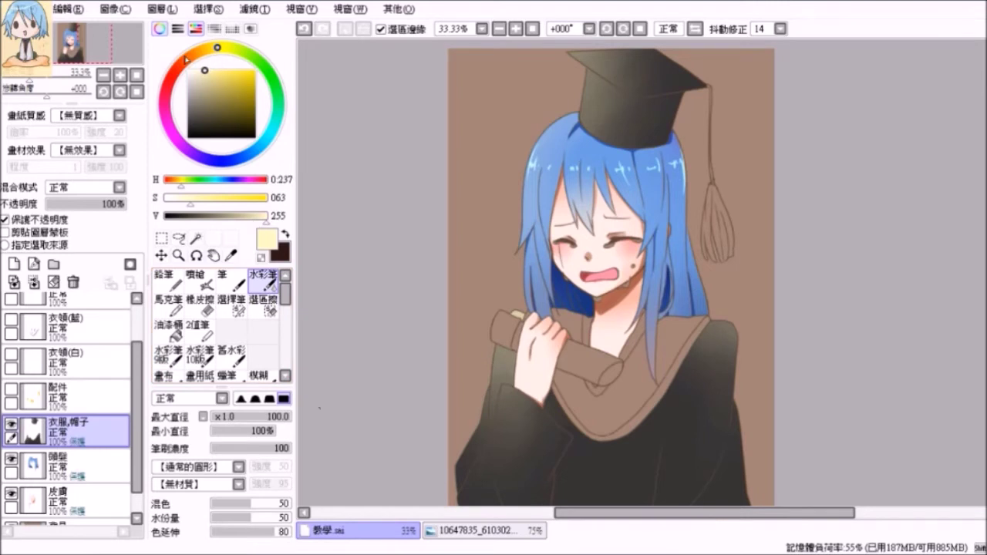
# Dab orange-red H 0:064, S 234, V 168 along the robe's lower edge with the 筆 brush at size 61
pyautogui.click(186, 59)
pyautogui.moveTo(209, 72)
pyautogui.mouseDown()
pyautogui.moveTo(238, 101)
pyautogui.moveTo(249, 84)
pyautogui.moveTo(249, 93)
pyautogui.mouseUp()
pyautogui.click(183, 70)
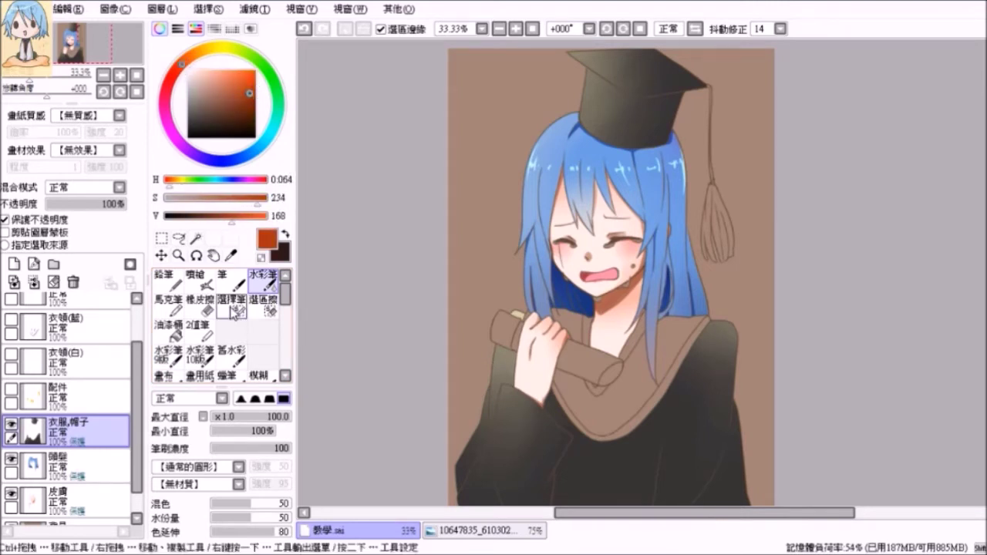
pyautogui.click(231, 279)
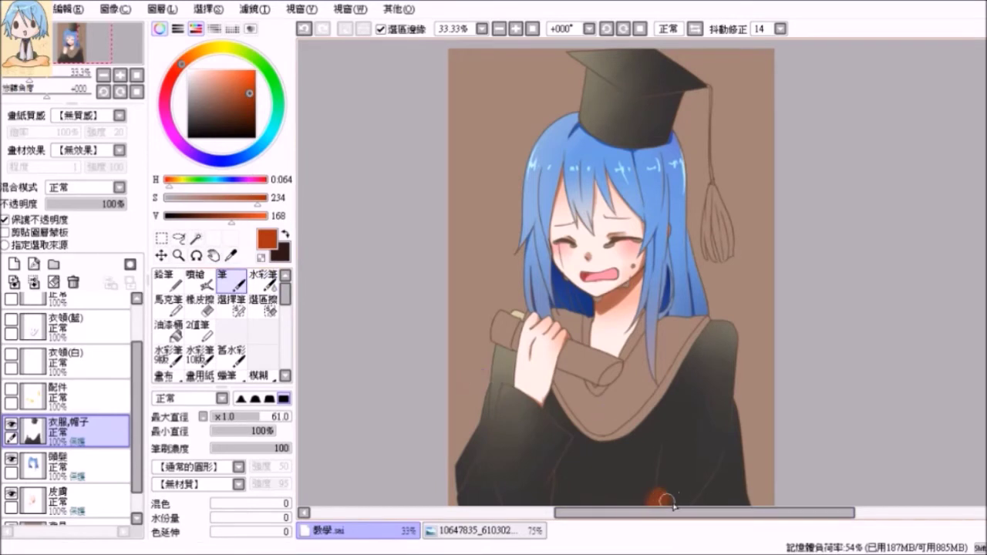
pyautogui.click(508, 514)
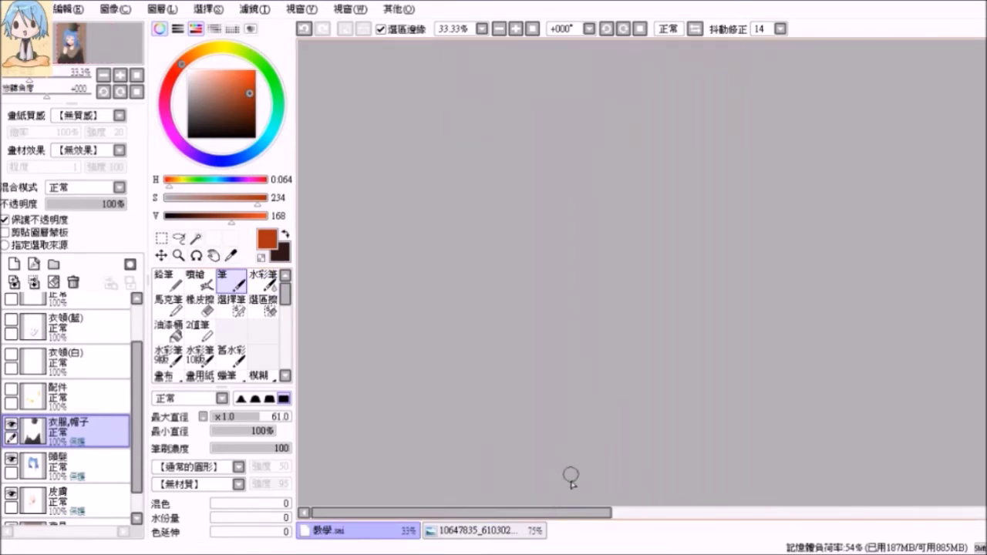
pyautogui.moveTo(540, 515); pyautogui.dragTo(793, 529)
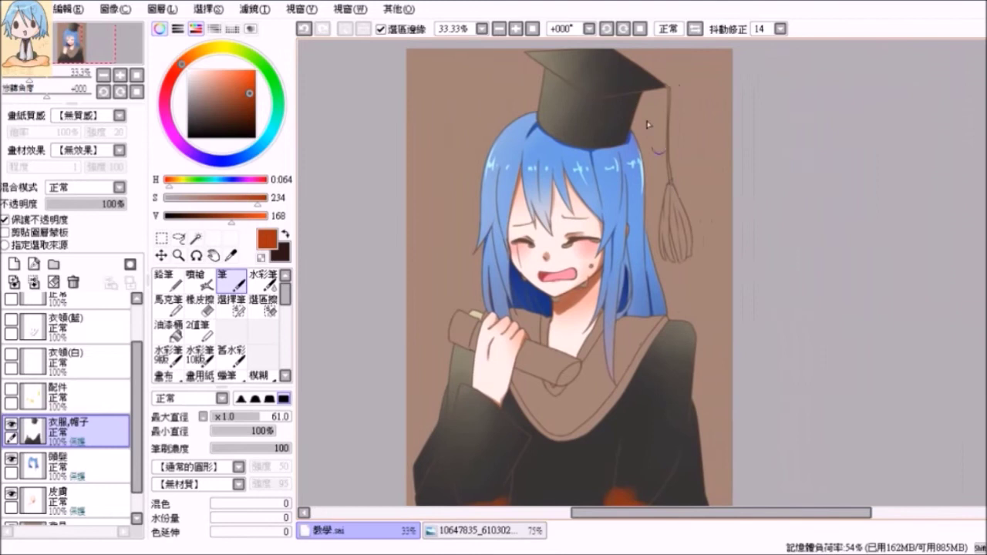
# Blend the orange-red dabs up into the lower robe with the 水彩筆 brush at size 100
pyautogui.click(262, 279)
pyautogui.moveTo(498, 406)
pyautogui.mouseDown()
pyautogui.moveTo(489, 504)
pyautogui.moveTo(468, 460)
pyautogui.moveTo(478, 434)
pyautogui.moveTo(498, 433)
pyautogui.moveTo(512, 466)
pyautogui.moveTo(513, 437)
pyautogui.moveTo(486, 503)
pyautogui.moveTo(645, 482)
pyautogui.moveTo(613, 501)
pyautogui.moveTo(617, 457)
pyautogui.moveTo(606, 487)
pyautogui.moveTo(645, 490)
pyautogui.moveTo(628, 477)
pyautogui.moveTo(636, 449)
pyautogui.moveTo(608, 513)
pyautogui.moveTo(590, 501)
pyautogui.moveTo(626, 499)
pyautogui.moveTo(640, 485)
pyautogui.moveTo(638, 381)
pyautogui.moveTo(606, 488)
pyautogui.mouseUp()
pyautogui.moveTo(527, 497)
pyautogui.mouseDown()
pyautogui.moveTo(631, 414)
pyautogui.moveTo(628, 434)
pyautogui.moveTo(567, 500)
pyautogui.moveTo(634, 505)
pyautogui.moveTo(551, 417)
pyautogui.moveTo(589, 428)
pyautogui.moveTo(634, 476)
pyautogui.moveTo(561, 502)
pyautogui.moveTo(655, 411)
pyautogui.moveTo(622, 461)
pyautogui.moveTo(647, 384)
pyautogui.moveTo(638, 508)
pyautogui.moveTo(602, 426)
pyautogui.mouseUp()
pyautogui.scroll(-2, 852, 331)
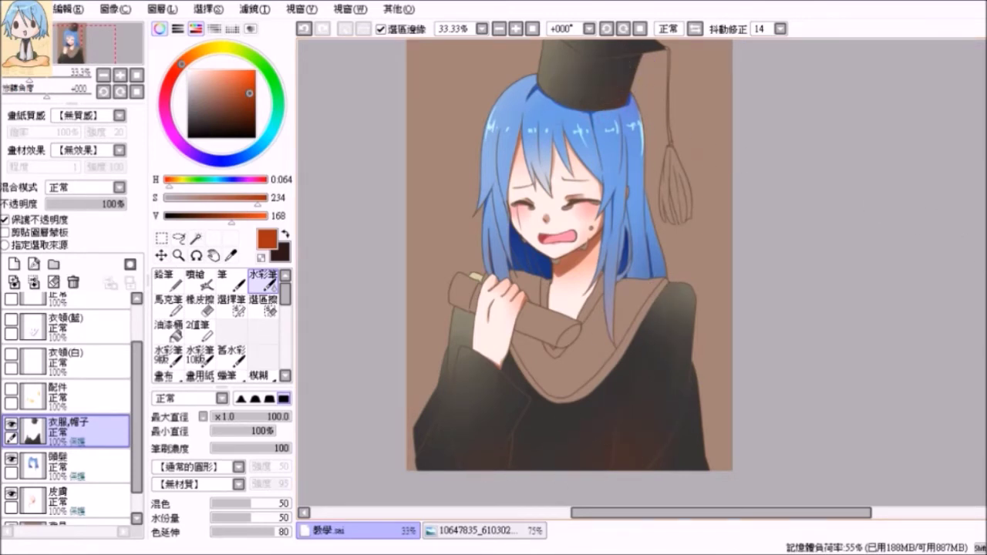
pyautogui.scroll(2, 569, 271)
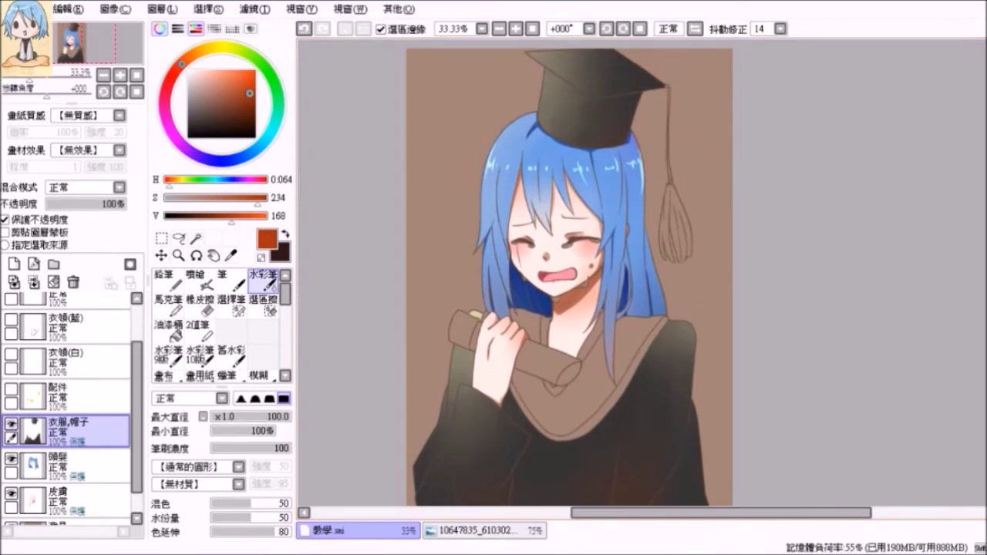
# Add a clipped 正片疊底 layer above 衣服,帽子 and choose brown H 0:064, S 054, V 087 with the 筆 brush at size 17
pyautogui.scroll(-1, 569, 271)
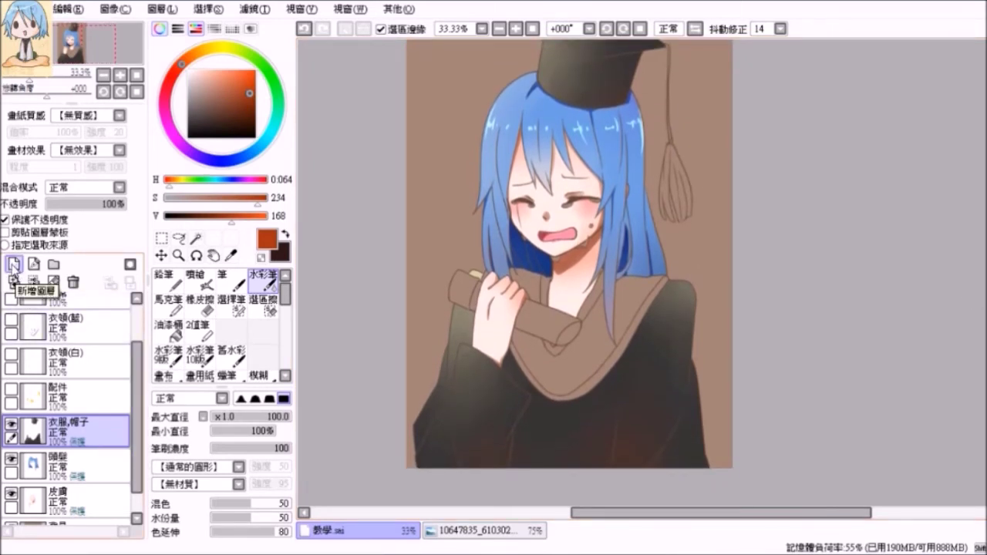
pyautogui.click(13, 266)
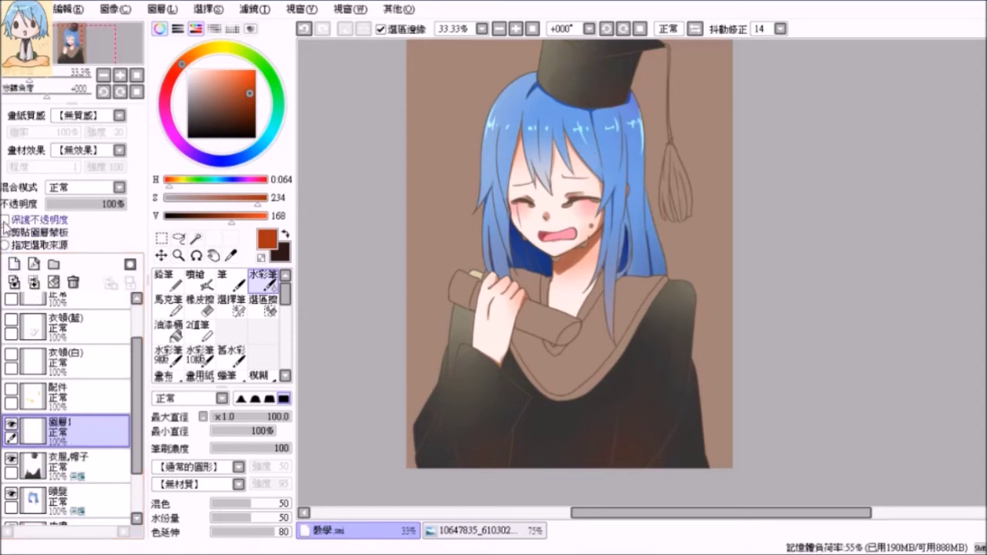
pyautogui.click(6, 233)
pyautogui.click(119, 187)
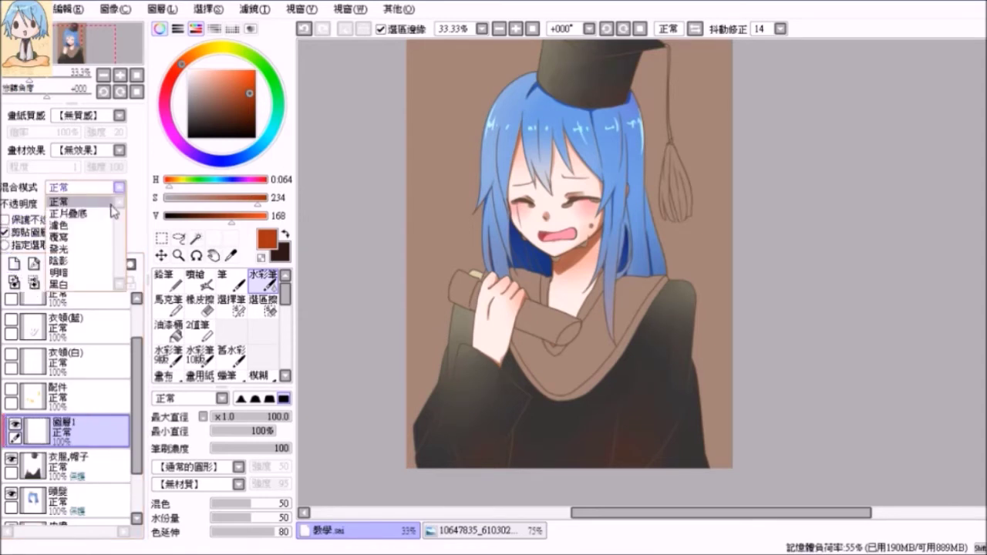
pyautogui.click(101, 216)
pyautogui.click(210, 91)
pyautogui.moveTo(210, 91); pyautogui.dragTo(202, 114)
pyautogui.click(231, 279)
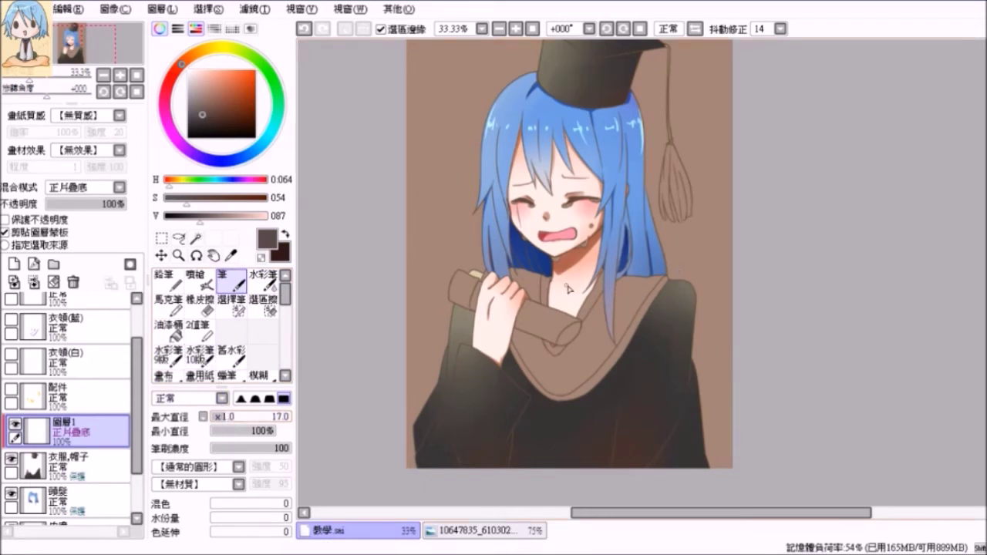
# Try a dark brown shadow stroke on the robe just below the collar's lowest point, and undo it
pyautogui.scroll(1, 611, 434)
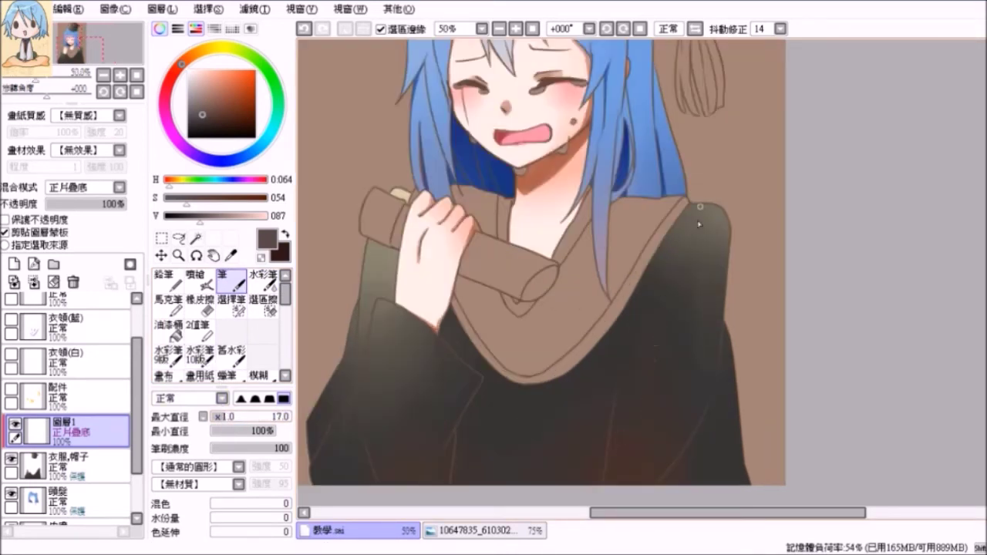
pyautogui.moveTo(500, 379); pyautogui.dragTo(551, 390)
pyautogui.click(303, 29)
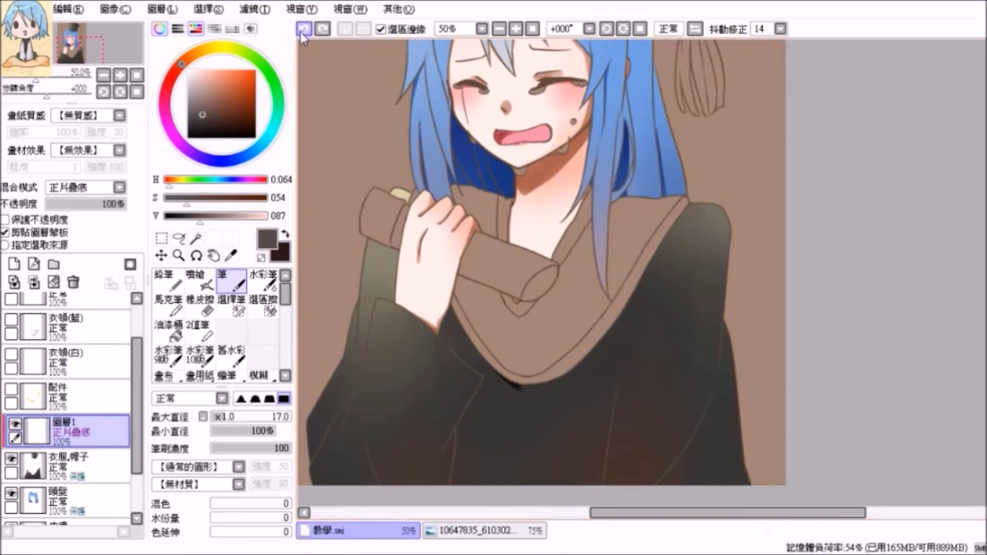
# Choose grey H 0:064, S 018, V 156 and paint a thin shadow on the robe along the collar's lower edge
pyautogui.click(193, 96)
pyautogui.moveTo(498, 374)
pyautogui.mouseDown()
pyautogui.moveTo(539, 401)
pyautogui.moveTo(506, 381)
pyautogui.moveTo(534, 395)
pyautogui.moveTo(523, 389)
pyautogui.moveTo(555, 390)
pyautogui.mouseUp()
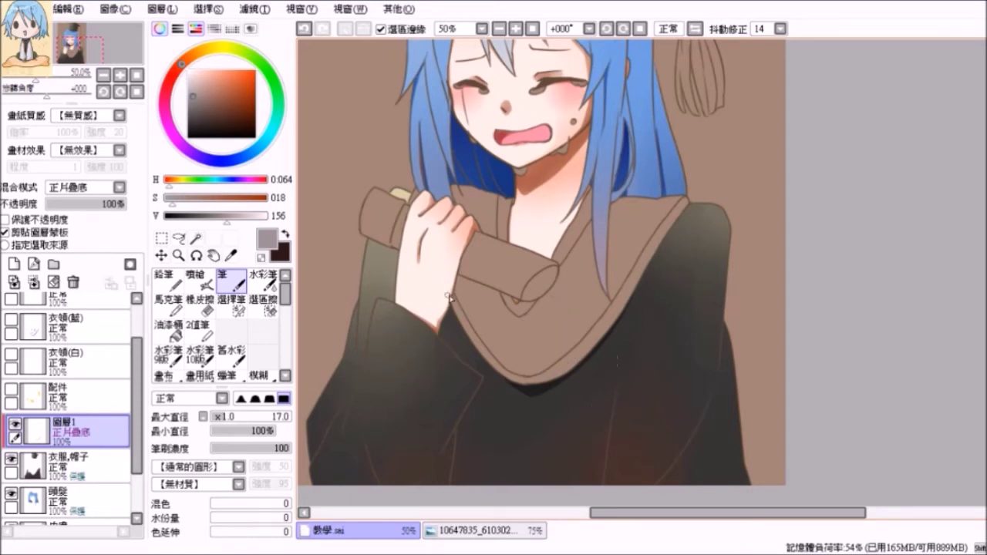
pyautogui.moveTo(452, 307)
pyautogui.mouseDown()
pyautogui.moveTo(501, 375)
pyautogui.moveTo(491, 371)
pyautogui.moveTo(510, 385)
pyautogui.moveTo(481, 358)
pyautogui.moveTo(521, 396)
pyautogui.moveTo(505, 382)
pyautogui.moveTo(535, 396)
pyautogui.moveTo(525, 389)
pyautogui.moveTo(536, 378)
pyautogui.moveTo(562, 384)
pyautogui.mouseUp()
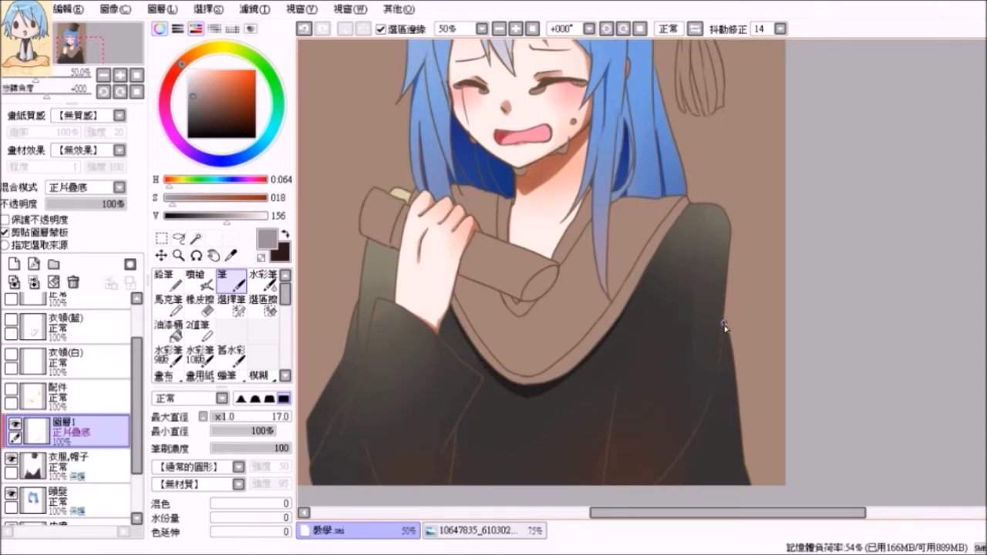
# Paint a tapering grey shadow down the robe's right side, from the sleeve fold to the lower edge, replacing an undone first stroke
pyautogui.moveTo(723, 322); pyautogui.dragTo(716, 373)
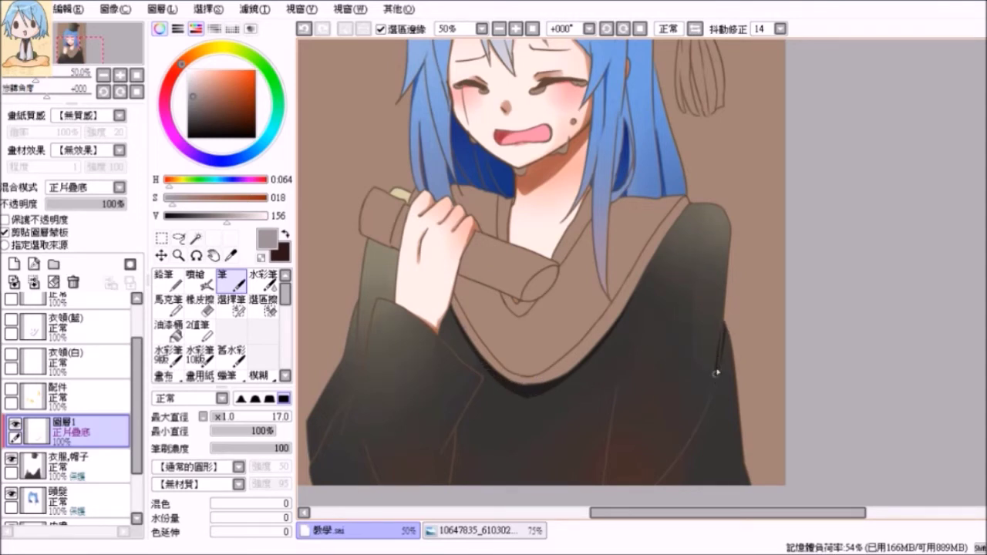
pyautogui.click(304, 28)
pyautogui.moveTo(725, 324); pyautogui.dragTo(734, 380)
pyautogui.moveTo(728, 334); pyautogui.dragTo(732, 442)
pyautogui.moveTo(732, 355); pyautogui.dragTo(710, 494)
pyautogui.moveTo(732, 432)
pyautogui.mouseDown()
pyautogui.moveTo(712, 492)
pyautogui.moveTo(744, 410)
pyautogui.moveTo(756, 473)
pyautogui.mouseUp()
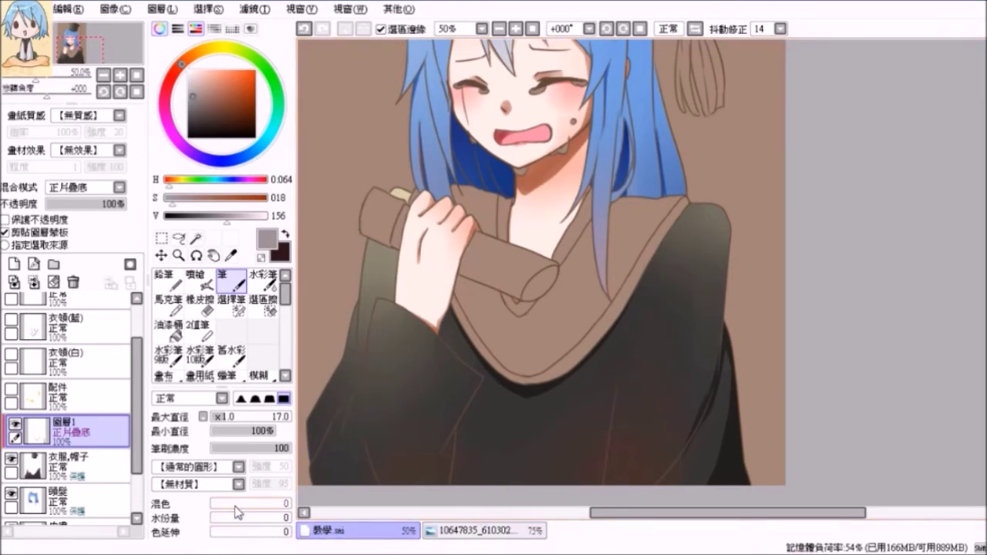
# Set the 筆 brush to size 9 and paint and fill a narrow tapering fold shadow rising from the robe's lower edge
pyautogui.click(223, 419)
pyautogui.moveTo(603, 472); pyautogui.dragTo(610, 428)
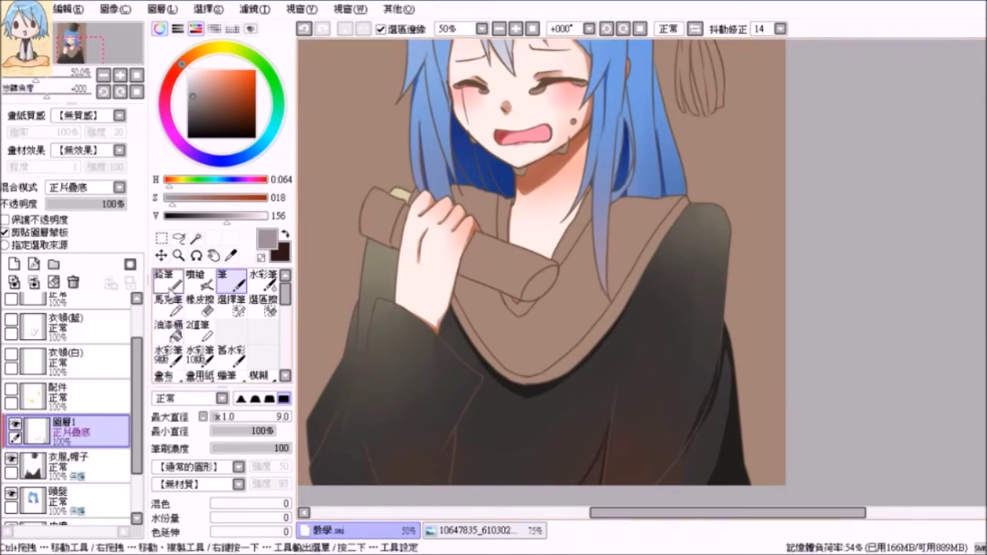
pyautogui.click(168, 330)
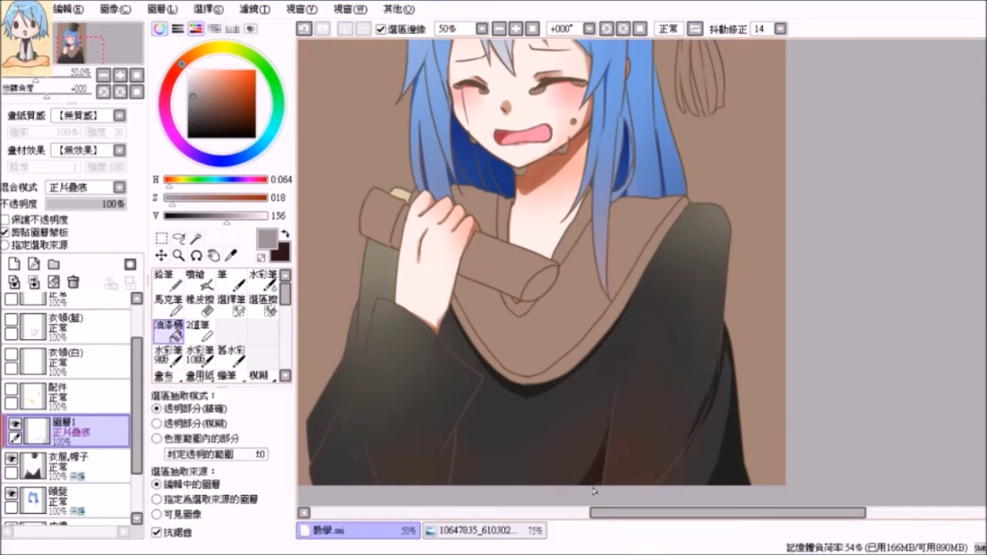
pyautogui.click(236, 307)
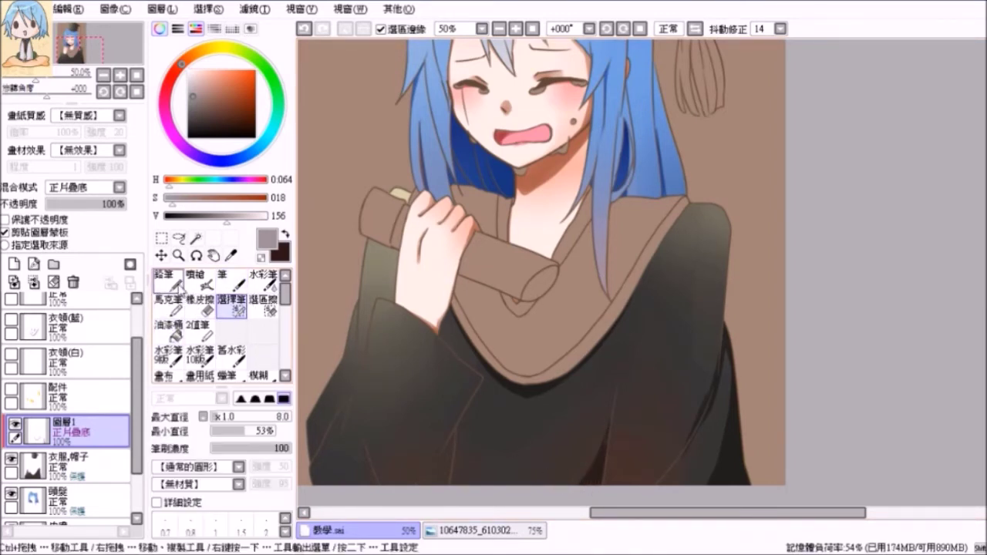
pyautogui.click(233, 284)
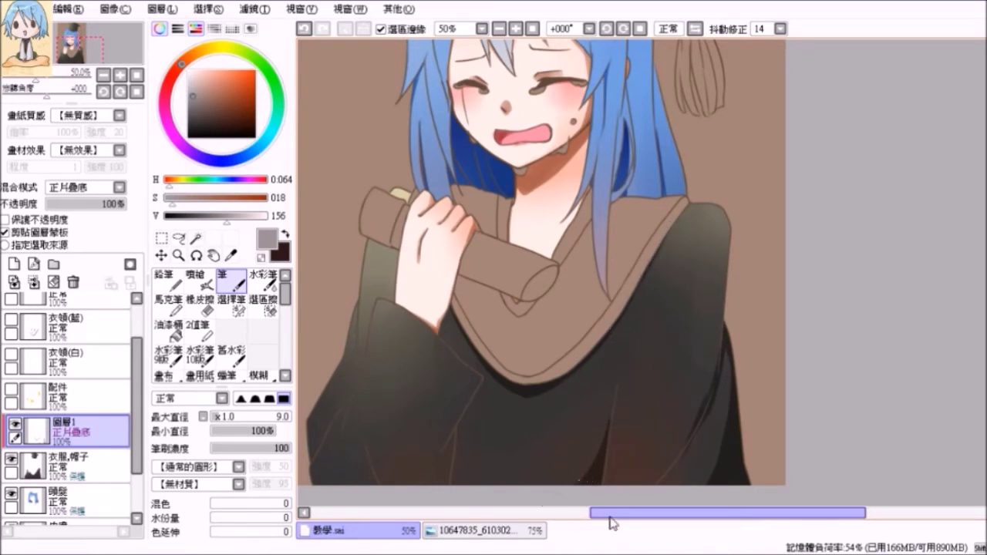
# Paint a thin vertical fold shadow on the raised arm's outer sleeve, trimming it with the 橡皮擦 eraser
pyautogui.moveTo(663, 515); pyautogui.dragTo(616, 525)
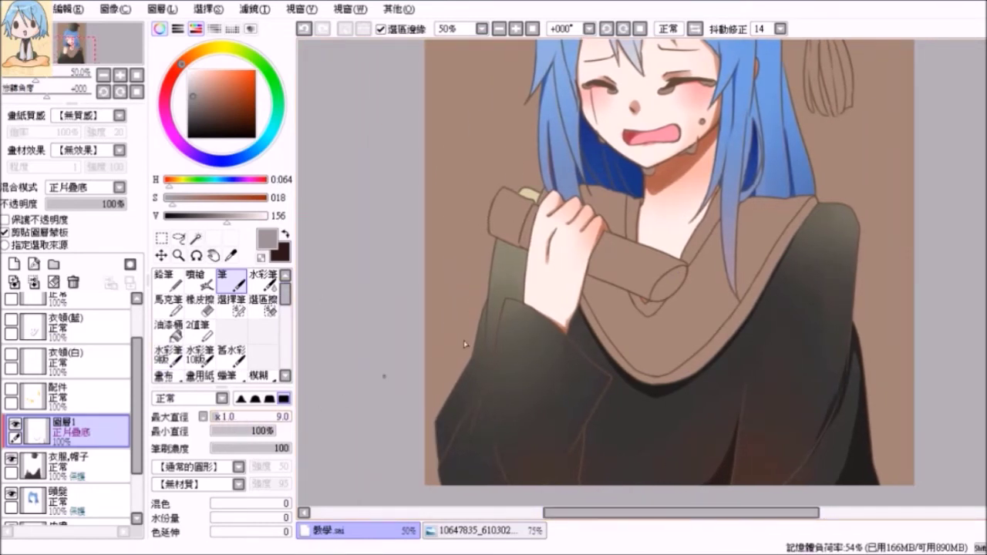
pyautogui.moveTo(487, 307)
pyautogui.mouseDown()
pyautogui.moveTo(486, 353)
pyautogui.moveTo(484, 312)
pyautogui.moveTo(485, 333)
pyautogui.mouseUp()
pyautogui.press('e')
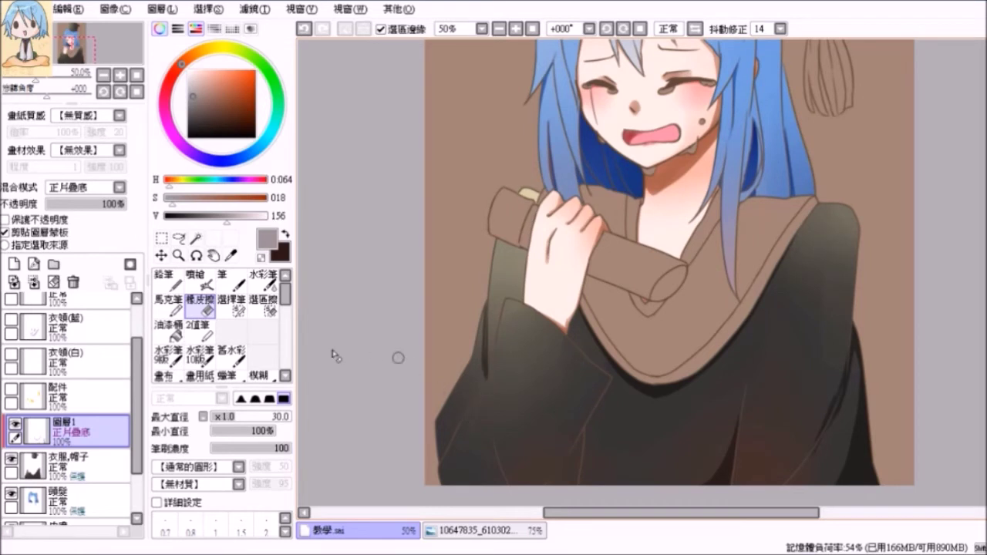
pyautogui.press('n')
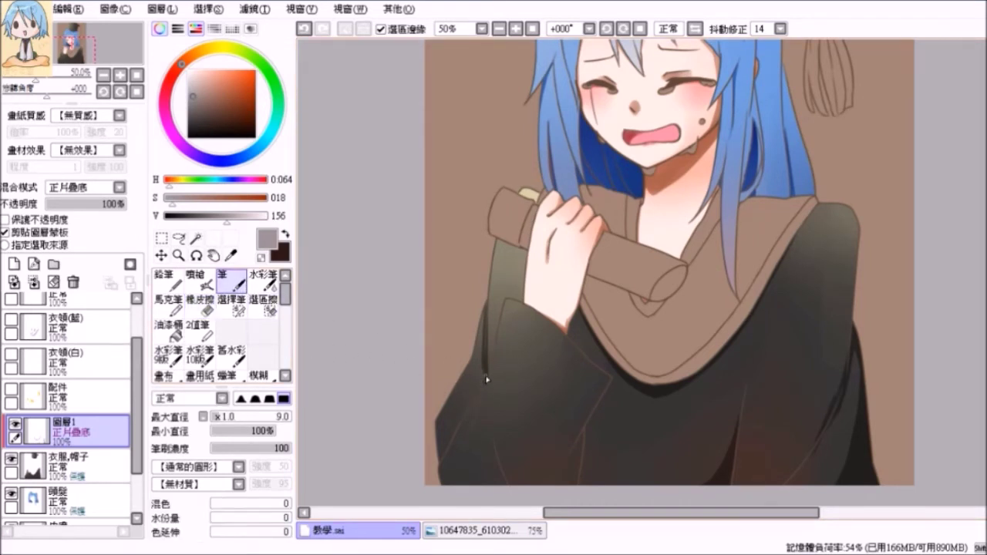
# Outline fold shadows at the bottom of the raised arm's sleeve and fill them with the 油漆桶
pyautogui.moveTo(498, 460); pyautogui.dragTo(516, 484)
pyautogui.click(170, 330)
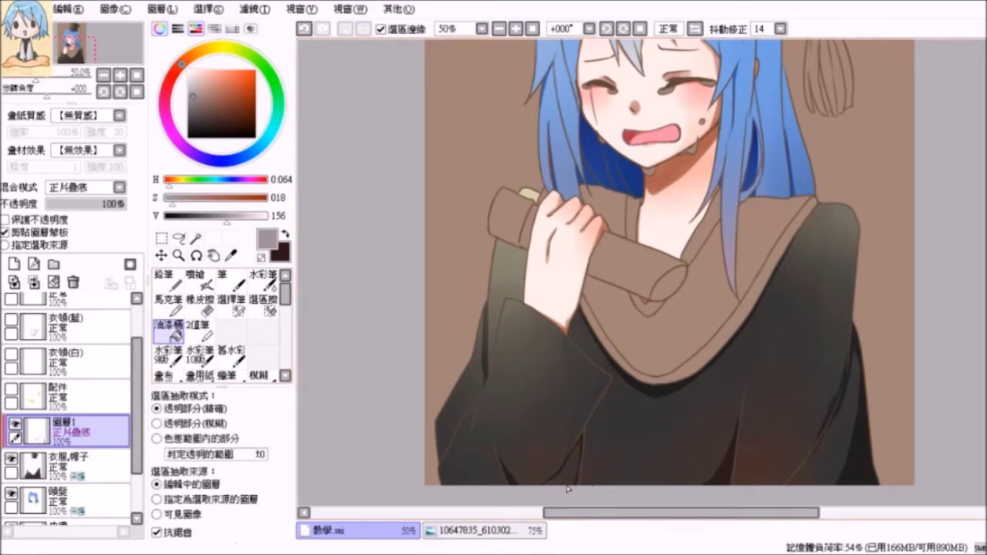
pyautogui.click(232, 279)
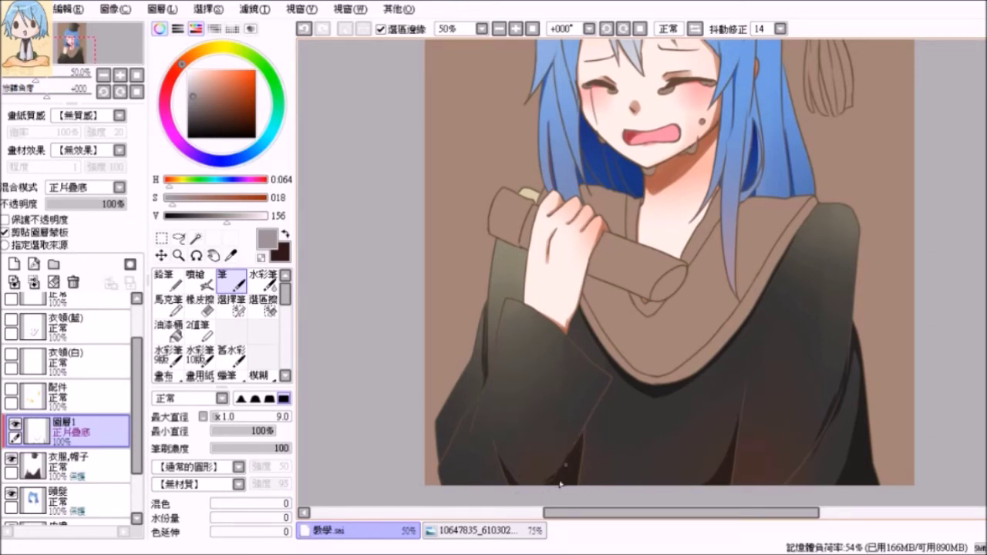
# Outline a pointed shadow along the inner side of the raised sleeve below the wrist and fill it with grey
pyautogui.moveTo(568, 344); pyautogui.dragTo(572, 447)
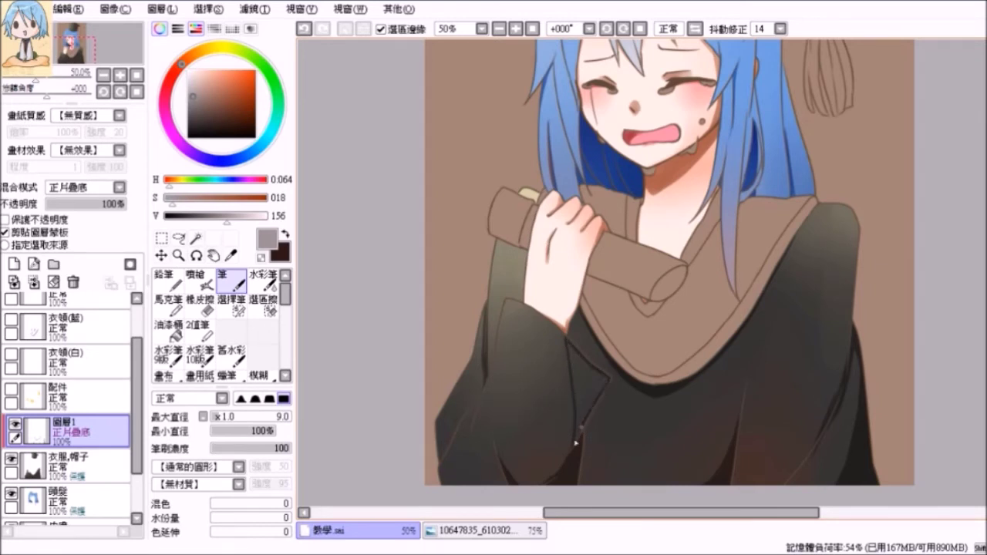
pyautogui.click(176, 336)
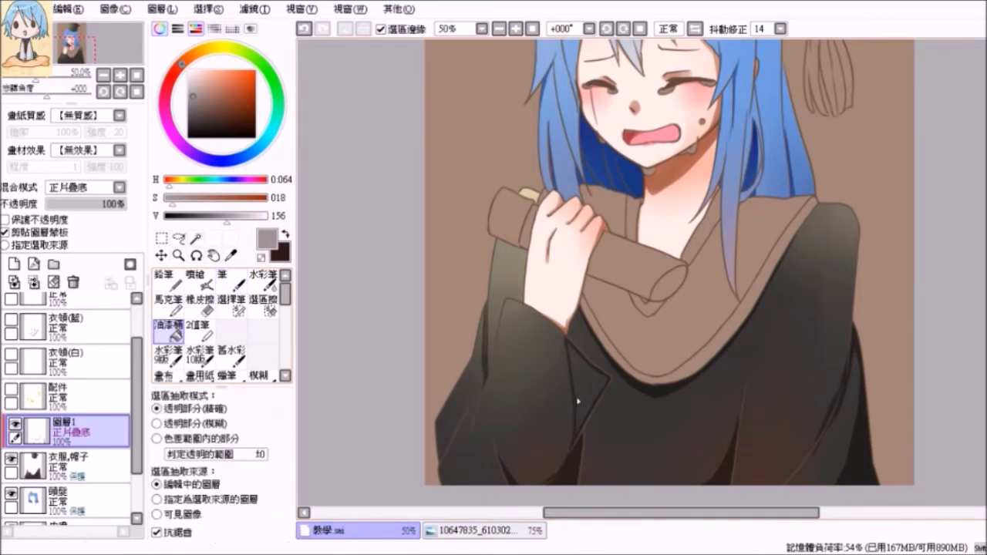
pyautogui.click(233, 306)
pyautogui.click(232, 283)
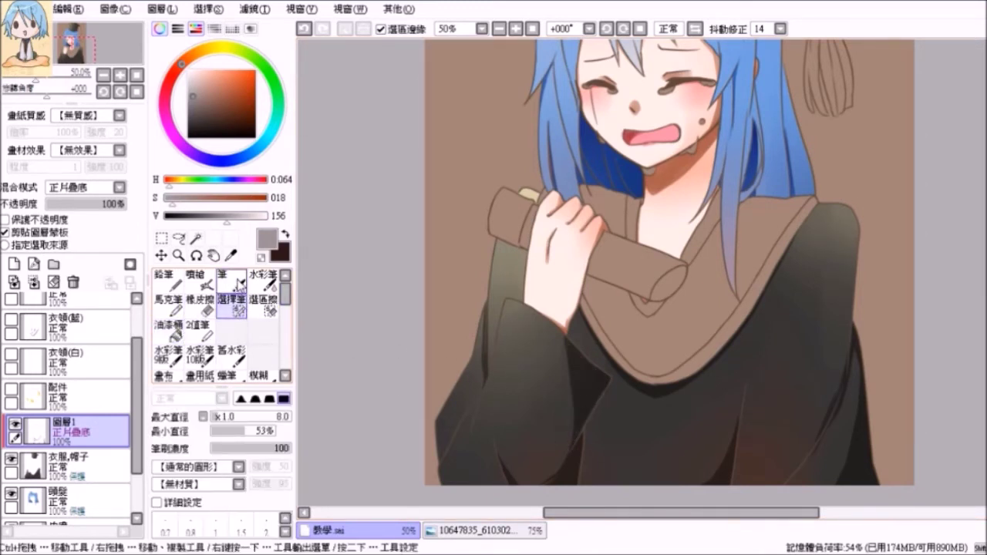
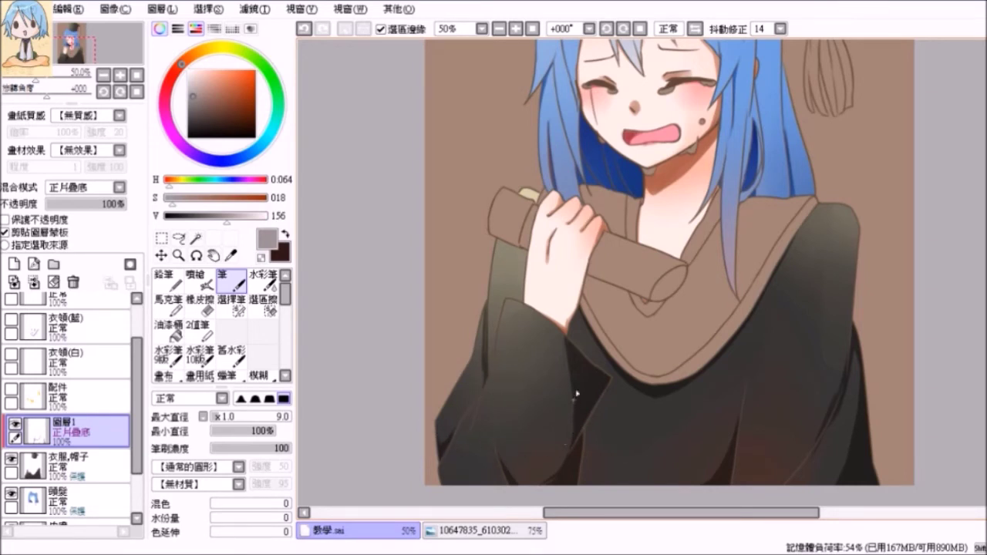
# Paint small tapering fold shadows on the sleeves, the shoulder and the robe below the collar, undoing a misplaced sleeve stroke
pyautogui.moveTo(570, 440); pyautogui.dragTo(529, 464)
pyautogui.click(304, 29)
pyautogui.moveTo(478, 402); pyautogui.dragTo(466, 459)
pyautogui.scroll(3, 822, 262)
pyautogui.moveTo(836, 255)
pyautogui.mouseDown()
pyautogui.moveTo(797, 282)
pyautogui.moveTo(814, 266)
pyautogui.moveTo(807, 266)
pyautogui.mouseUp()
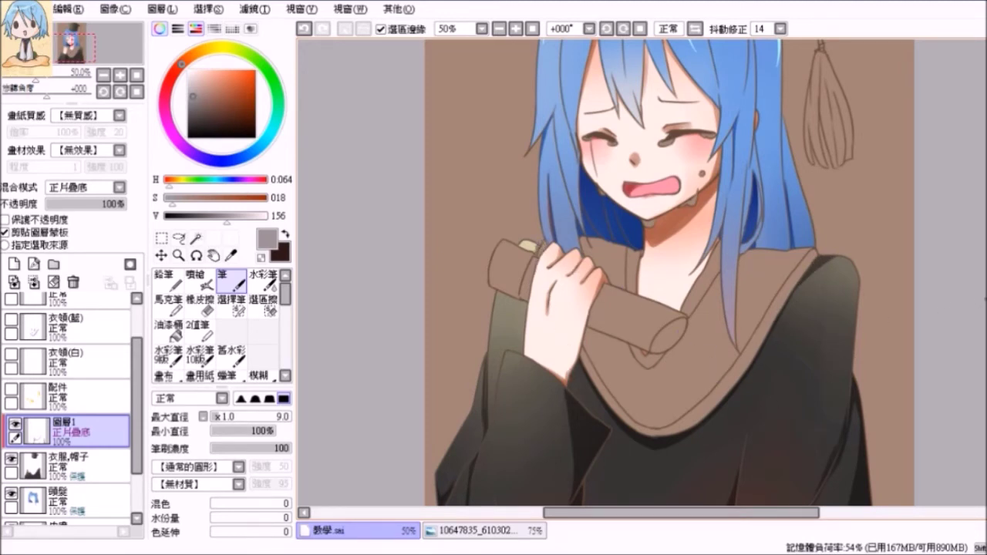
pyautogui.scroll(-5, 661, 342)
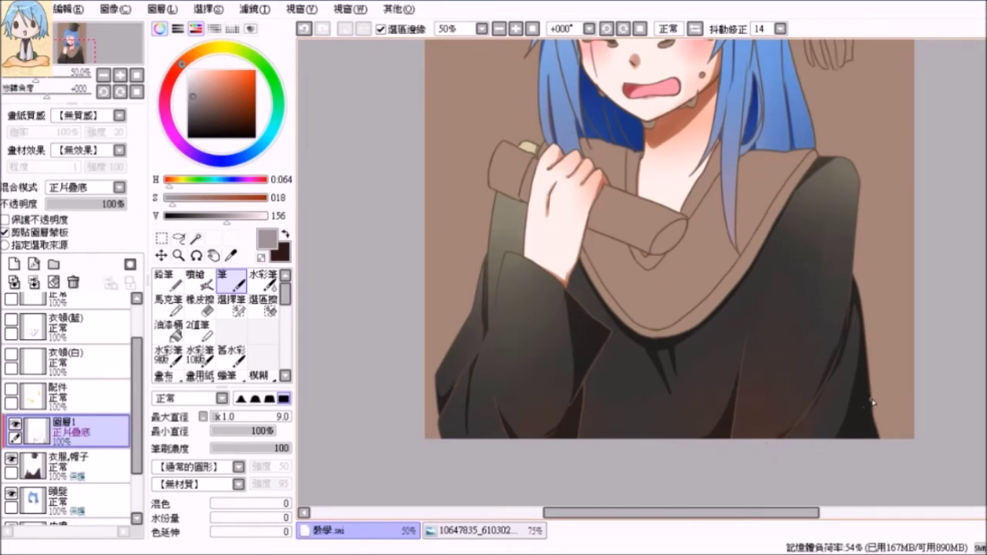
# Enable 保護不透明度 on the shadow layer and choose brown H 0:064, S 075, V 159 with the 筆 brush at size 55
pyautogui.scroll(-1, 872, 401)
pyautogui.hscroll(-2, 873, 401)
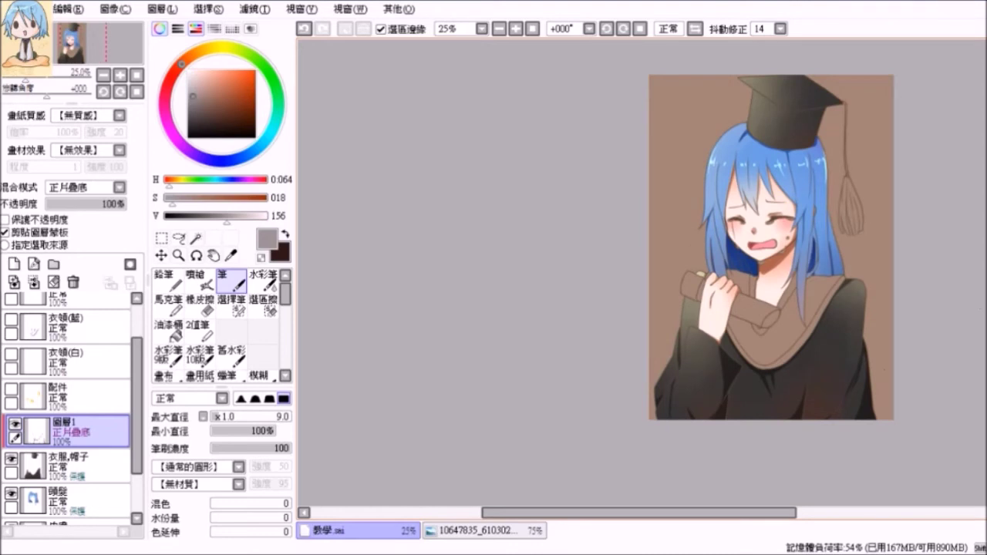
pyautogui.scroll(1, 771, 271)
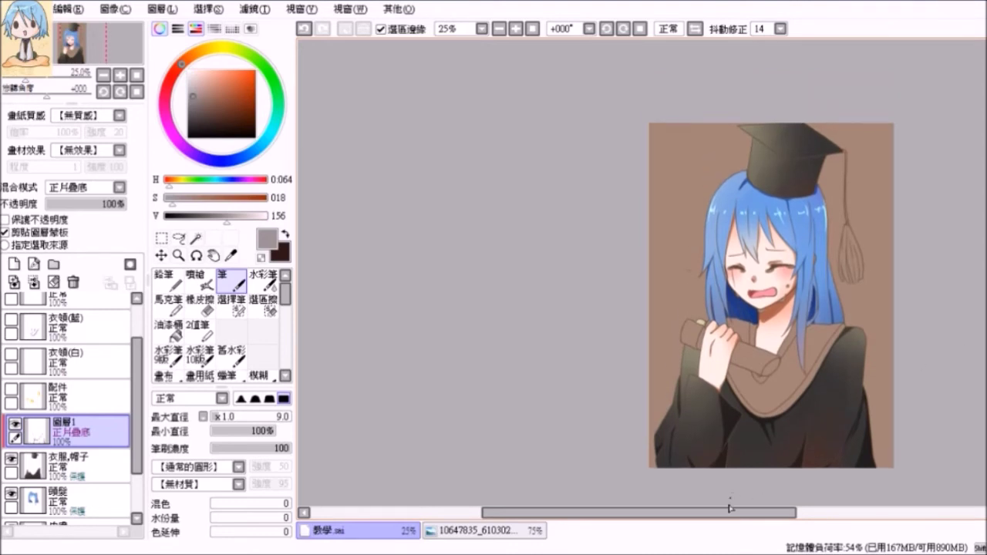
pyautogui.moveTo(744, 515); pyautogui.dragTo(801, 515)
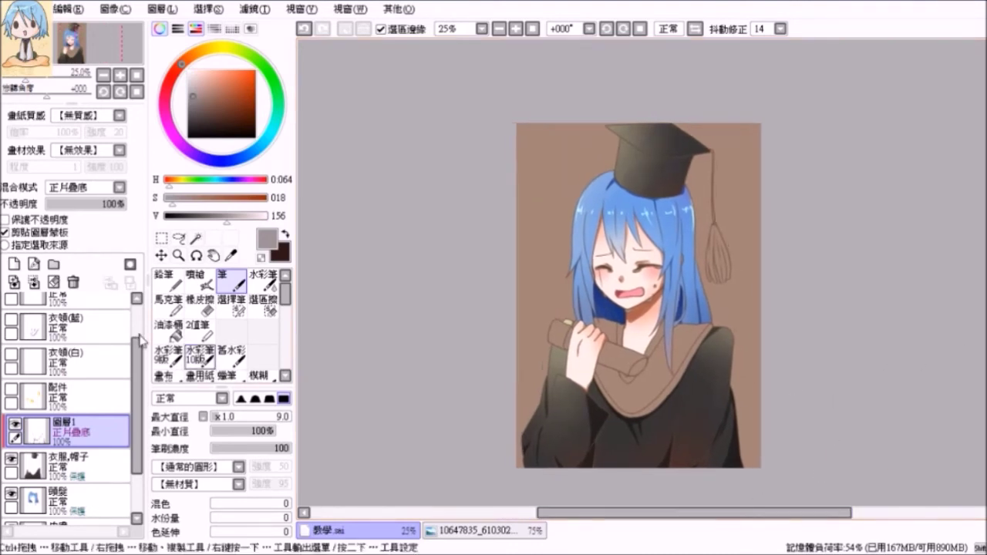
pyautogui.click(5, 219)
pyautogui.moveTo(196, 92); pyautogui.dragTo(208, 94)
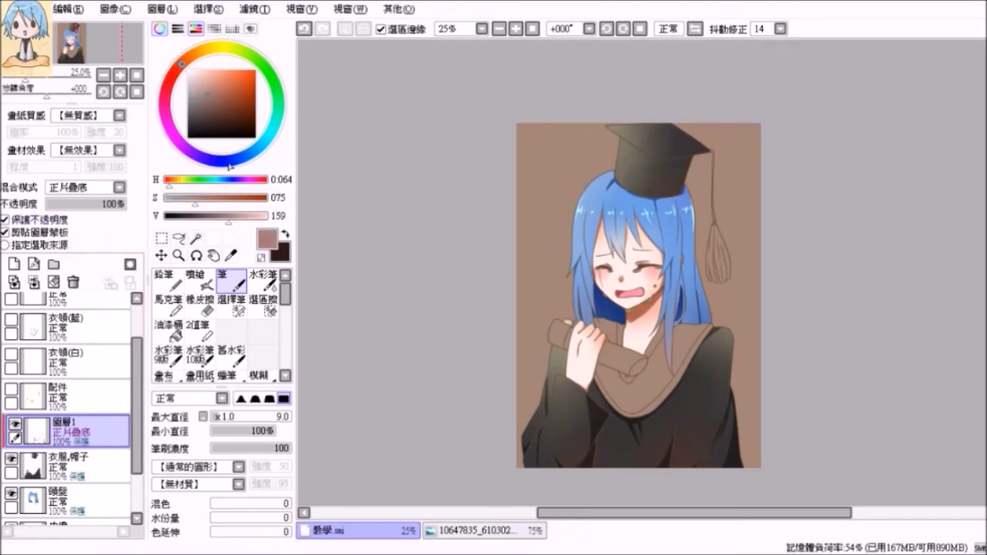
pyautogui.click(254, 416)
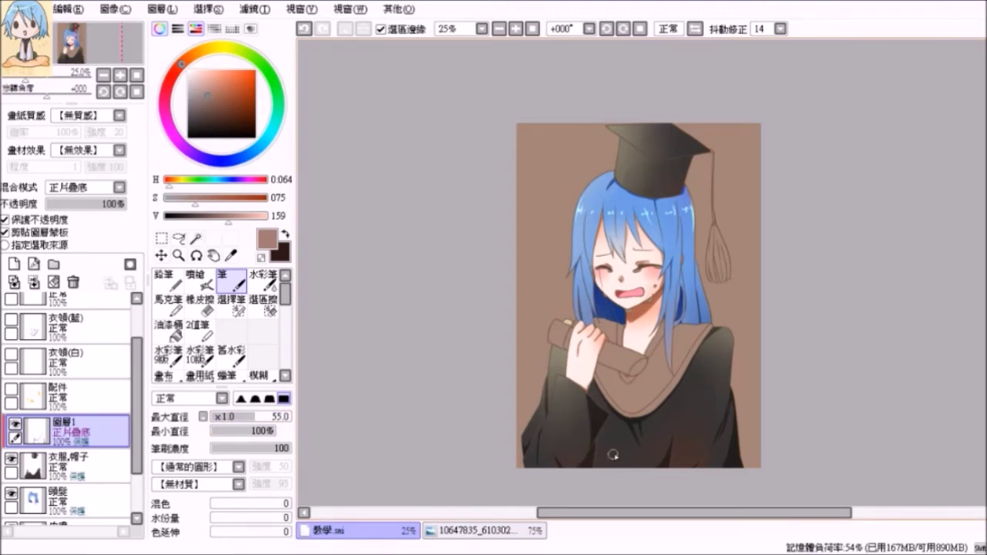
# Tint and soften the robe shadows using light pink H 0:064, S 057, V 222 and the 水彩筆 at size 100
pyautogui.scroll(1, 613, 455)
pyautogui.click(224, 104)
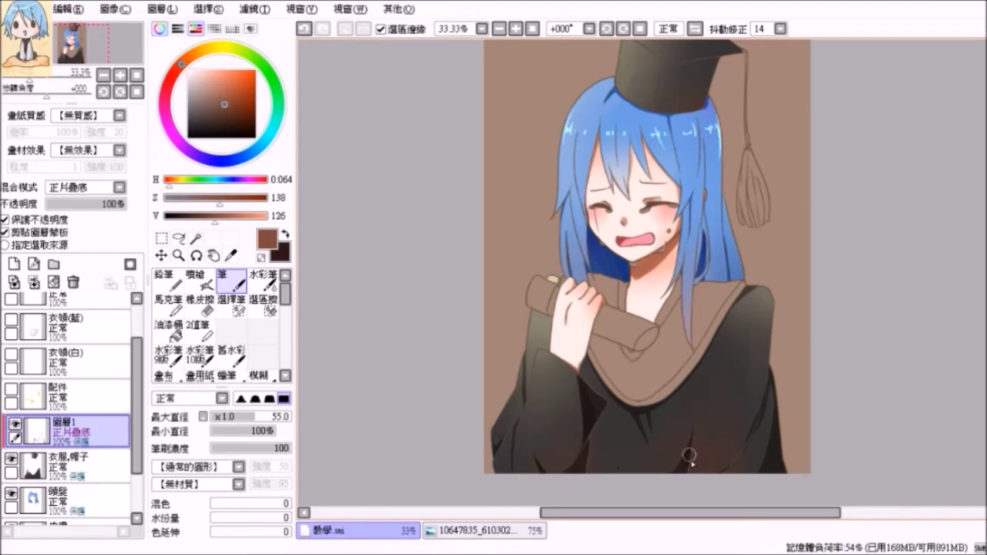
pyautogui.click(203, 79)
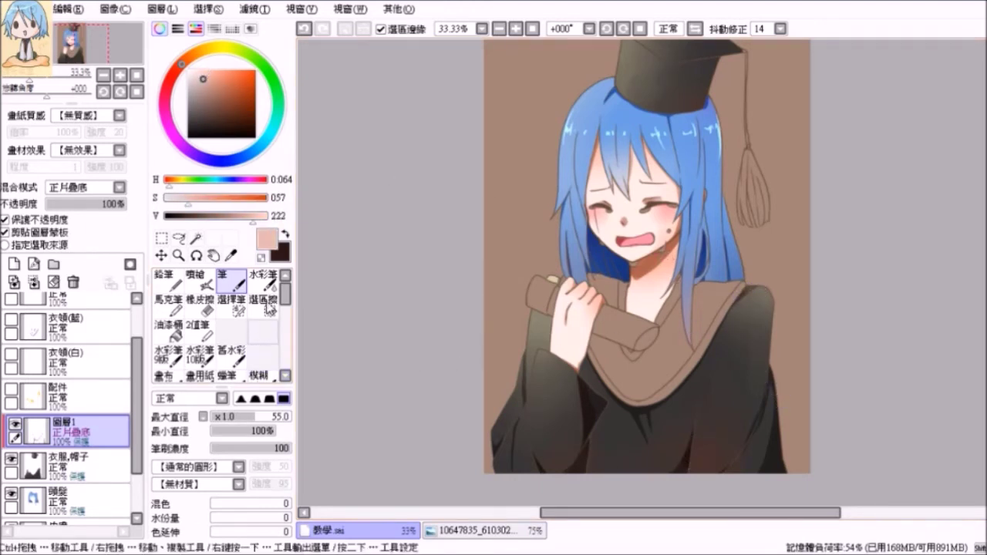
pyautogui.click(263, 280)
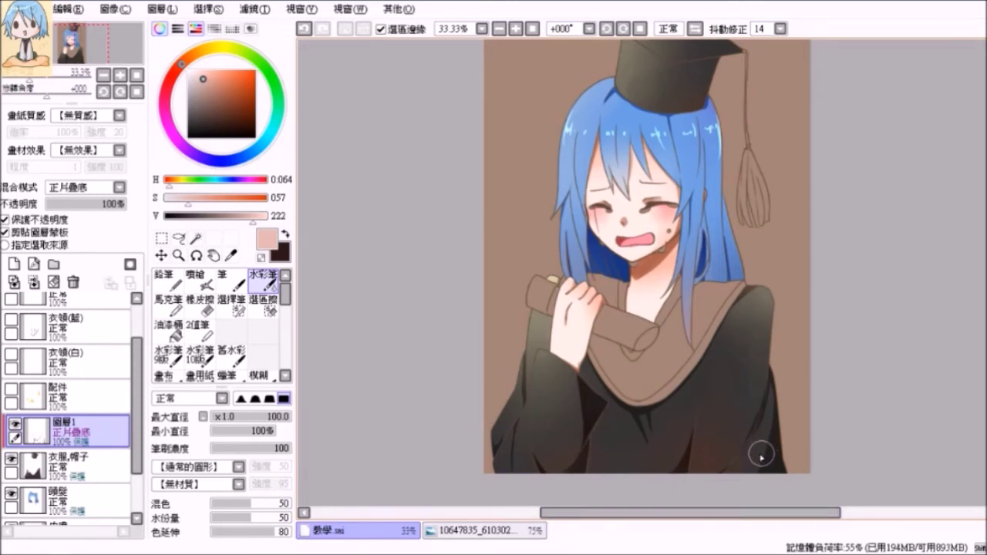
pyautogui.scroll(-1, 758, 453)
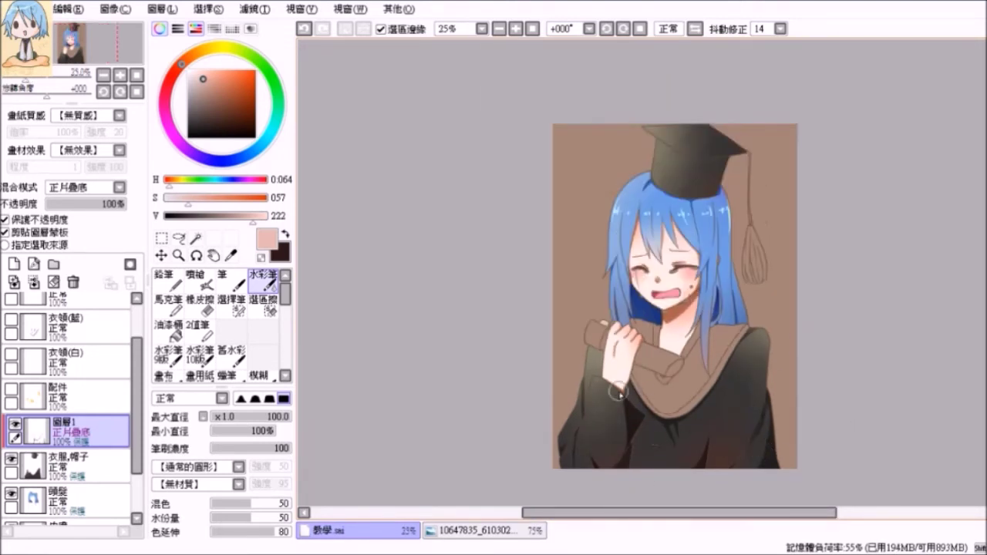
pyautogui.moveTo(629, 513); pyautogui.dragTo(660, 514)
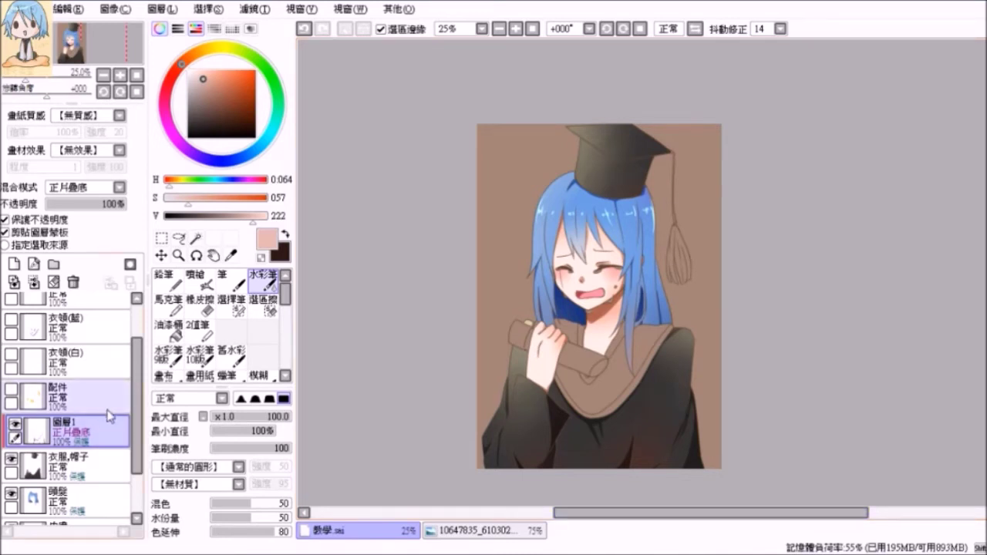
# Try merging the shadow layer down into 衣服,帽子, and undo the merge
pyautogui.click(33, 285)
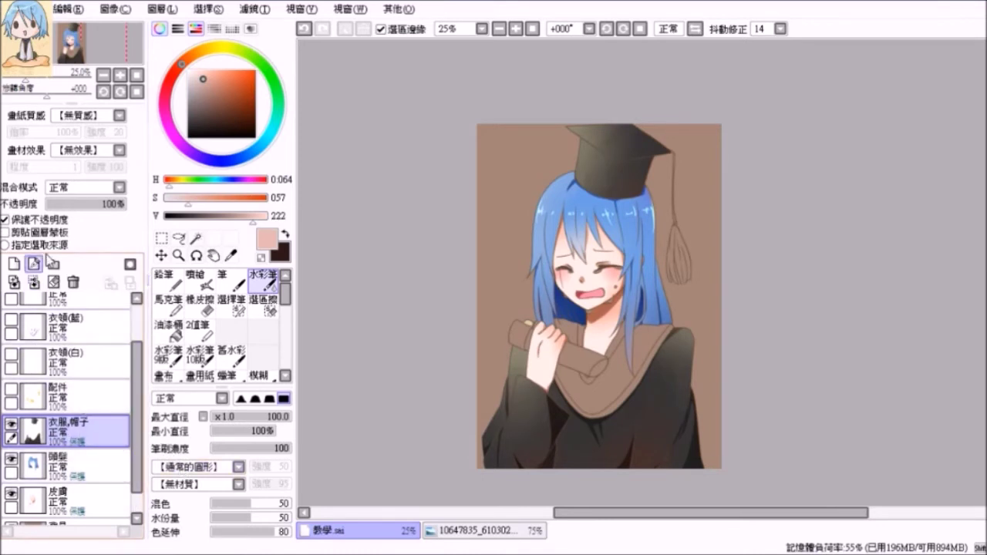
pyautogui.click(303, 29)
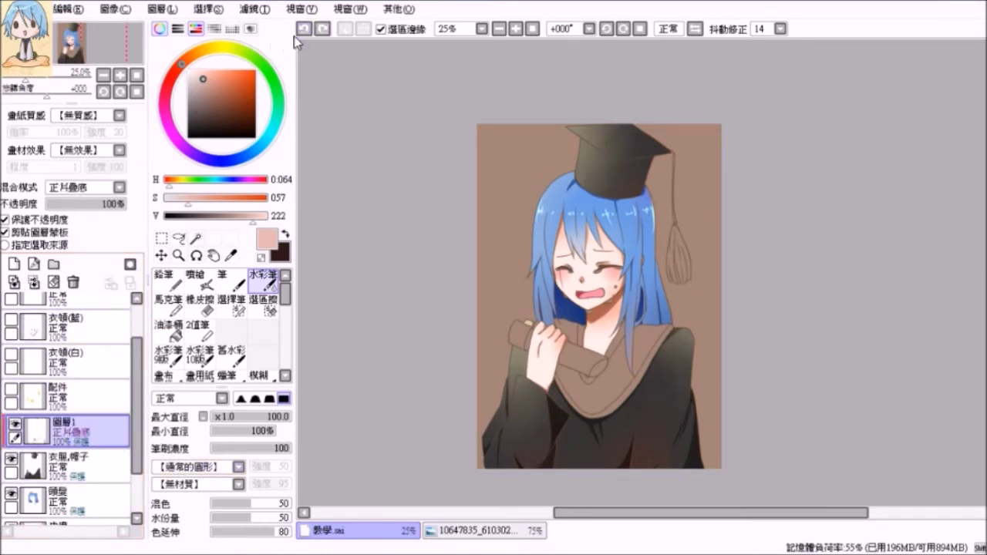
# Disable 保護不透明度 and paint a shadow on the right face of the cap's crown with 筆 in grey H 0:064, S 015, V 132
pyautogui.click(232, 279)
pyautogui.click(200, 101)
pyautogui.click(195, 99)
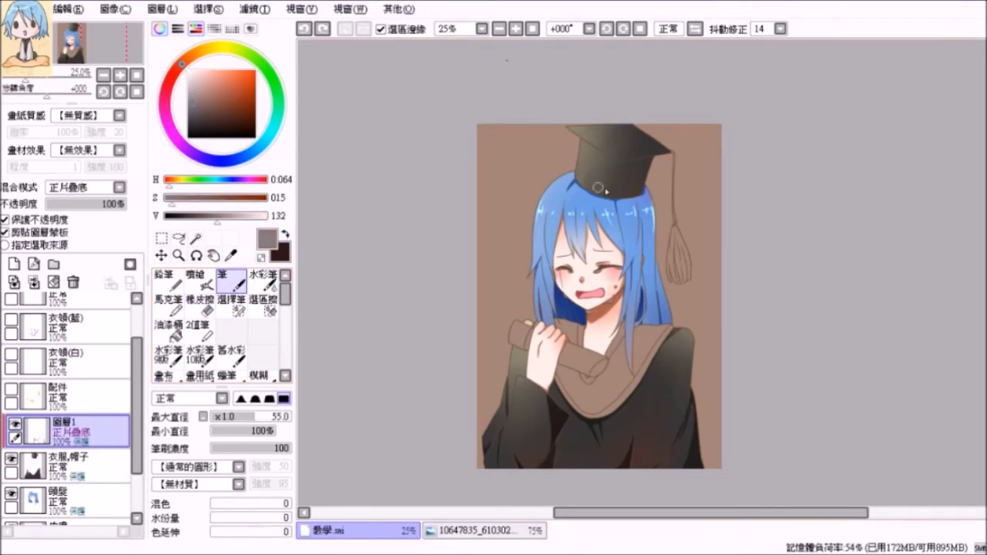
pyautogui.scroll(1, 619, 172)
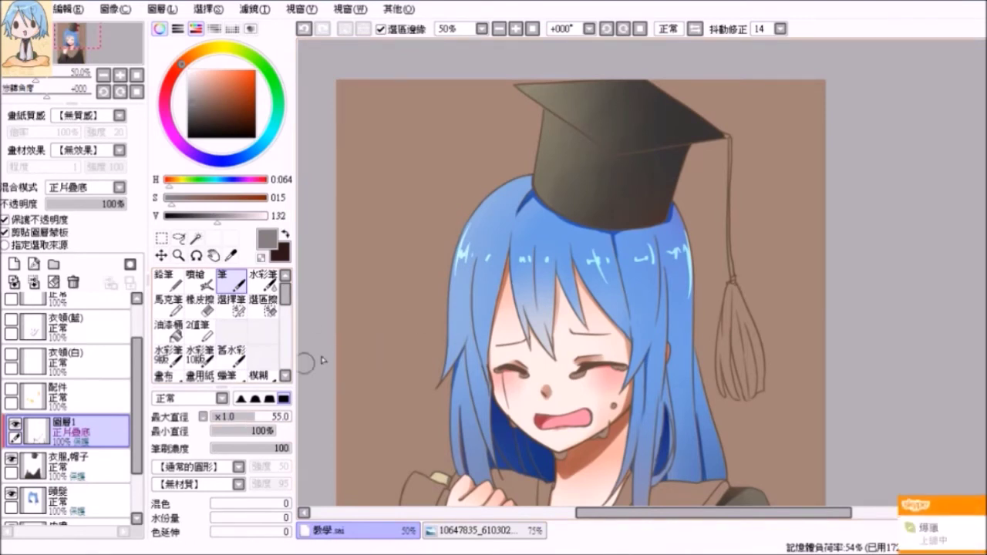
pyautogui.click(22, 218)
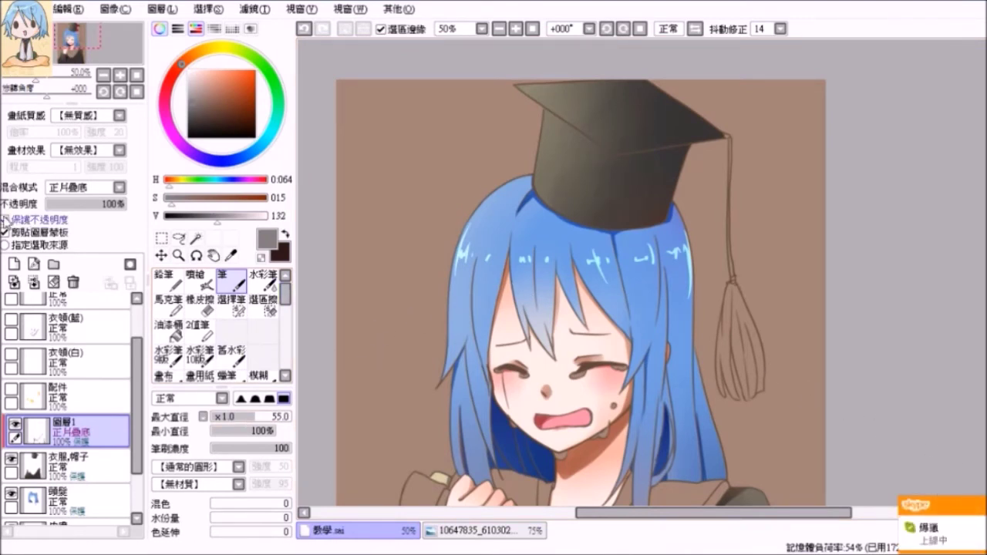
pyautogui.moveTo(623, 164)
pyautogui.mouseDown()
pyautogui.moveTo(674, 158)
pyautogui.moveTo(619, 168)
pyautogui.moveTo(620, 231)
pyautogui.moveTo(638, 247)
pyautogui.moveTo(652, 225)
pyautogui.moveTo(645, 258)
pyautogui.mouseUp()
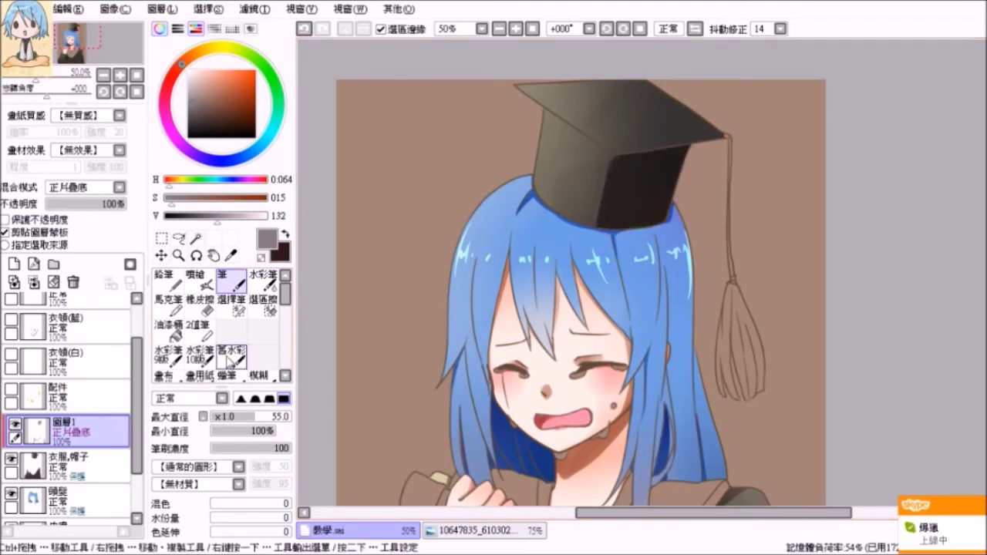
# Set the brush to size 11, then outline and fill a shadow on the right part of the cap's flat top
pyautogui.click(227, 417)
pyautogui.moveTo(227, 417); pyautogui.dragTo(223, 416)
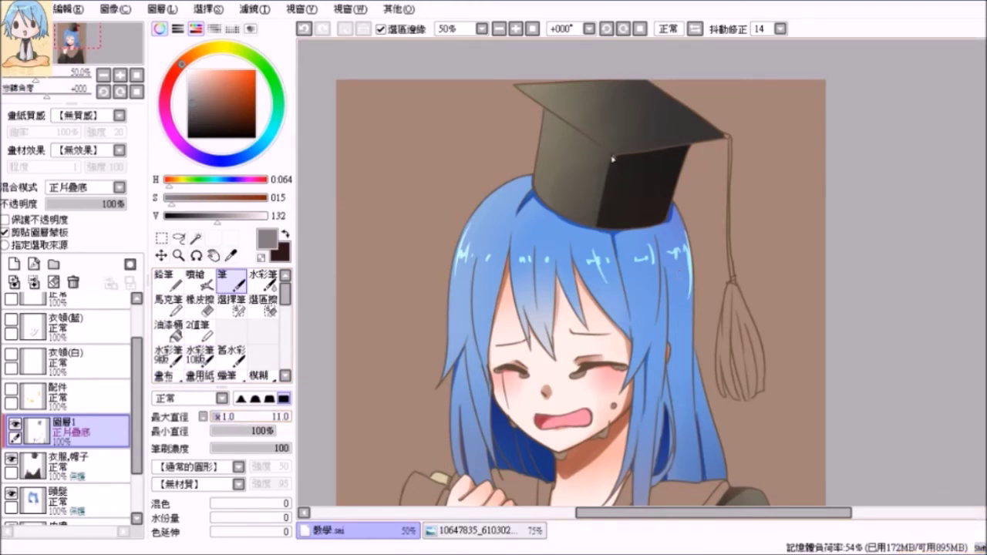
pyautogui.click(305, 30)
pyautogui.moveTo(611, 159); pyautogui.dragTo(610, 161)
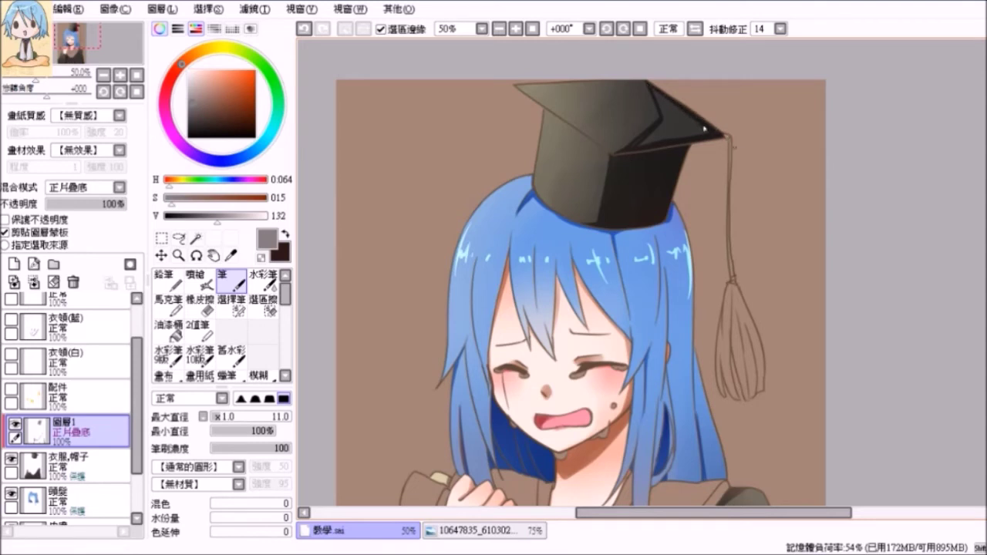
pyautogui.click(168, 328)
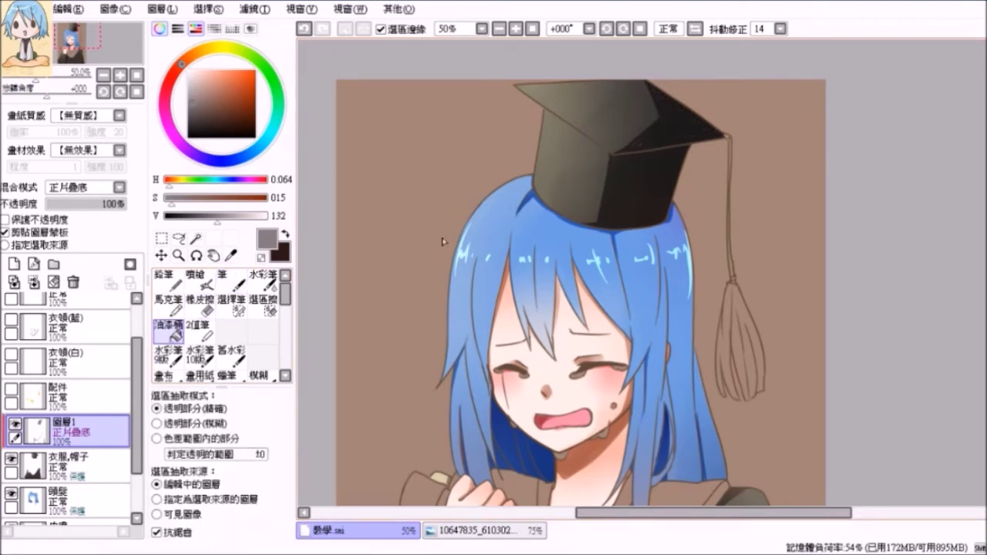
pyautogui.click(231, 279)
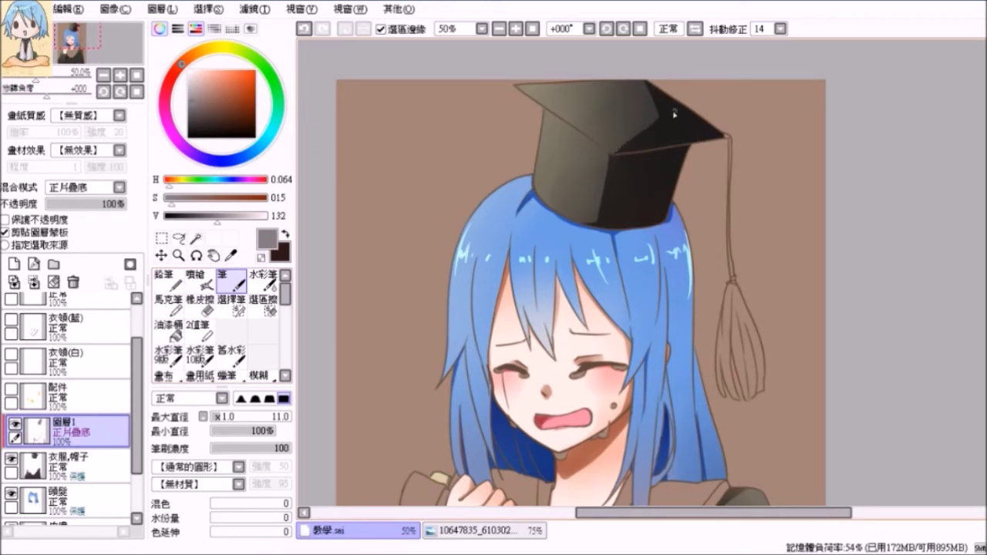
# Enable 保護不透明度, tint the cap's shadows with 筆 at size 35 in pale yellow H 0:217, S 054, V 255, and soften them with 水彩筆
pyautogui.click(7, 220)
pyautogui.moveTo(205, 94); pyautogui.dragTo(218, 84)
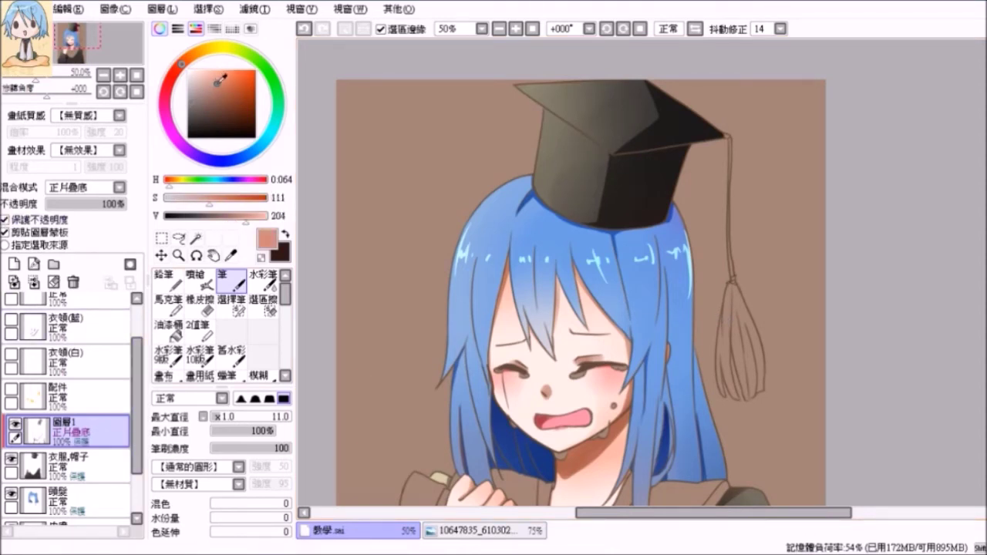
pyautogui.click(211, 48)
pyautogui.click(210, 76)
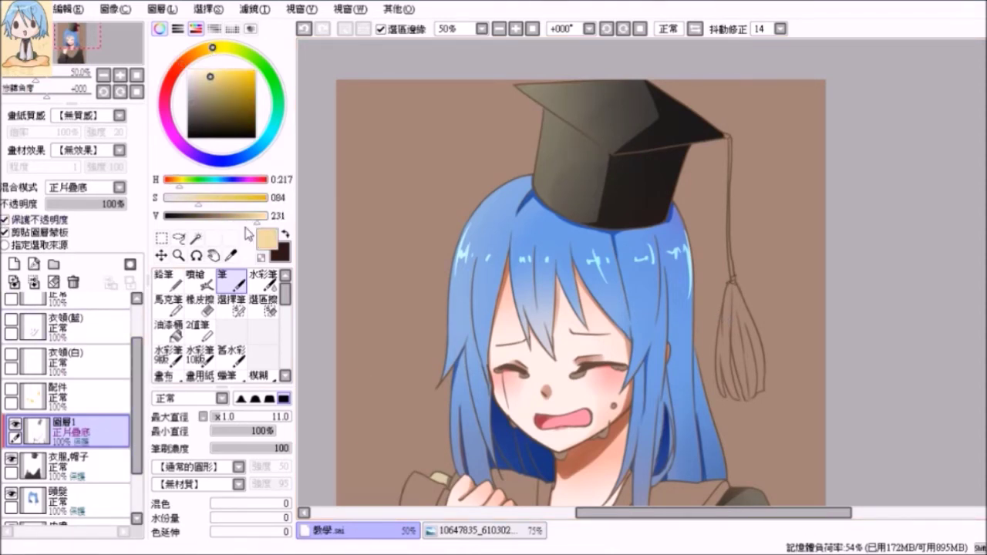
pyautogui.click(237, 418)
pyautogui.moveTo(241, 421); pyautogui.dragTo(240, 421)
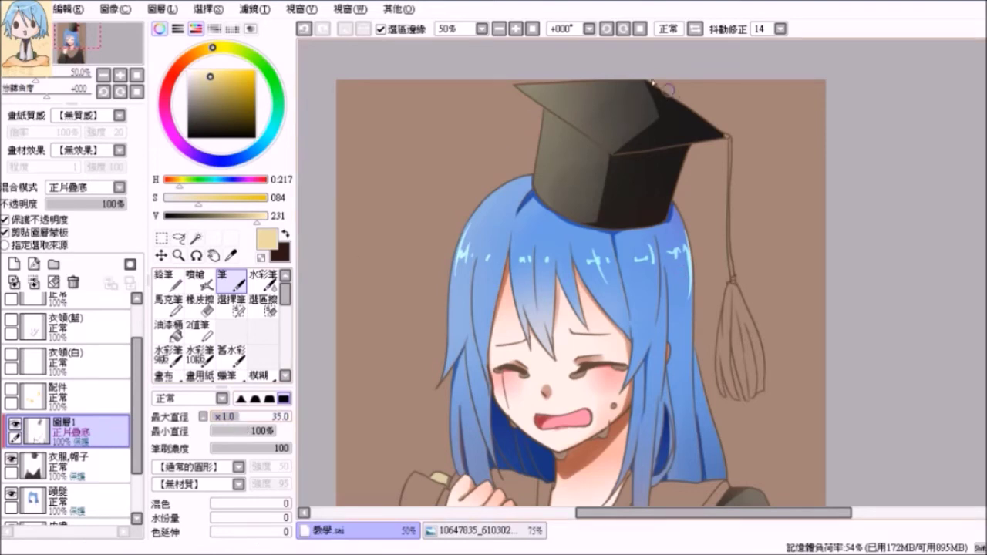
pyautogui.click(202, 71)
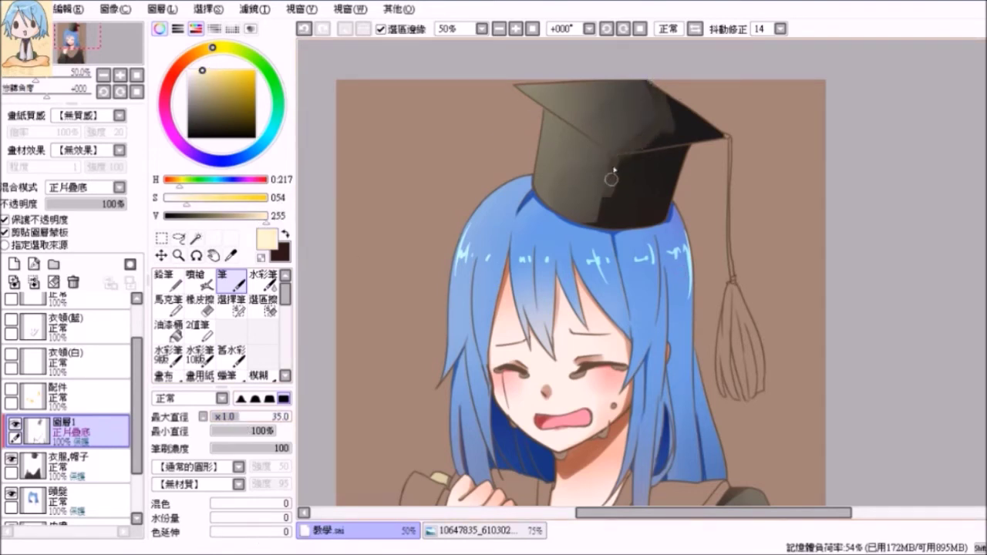
pyautogui.click(263, 280)
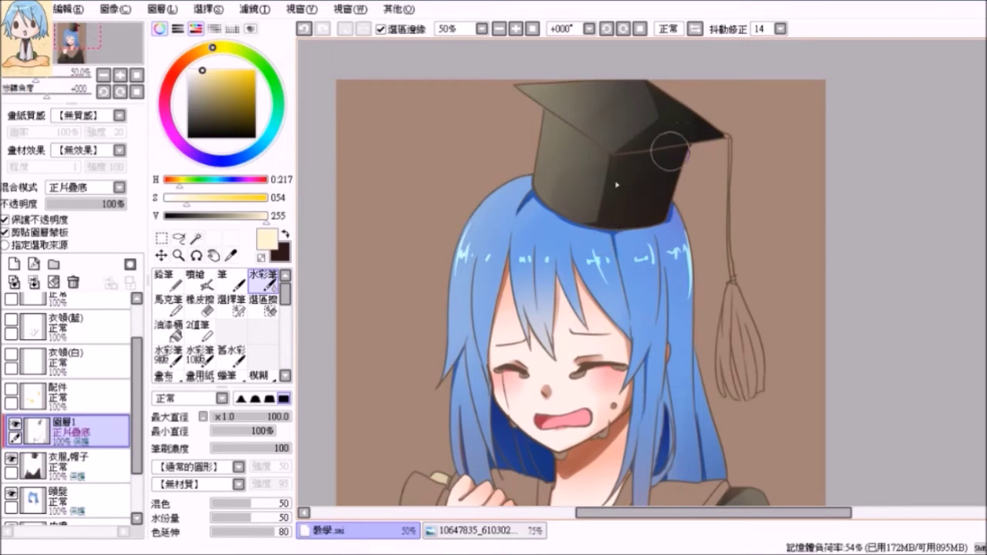
# Try a dark brown stroke (H 0:033, S 156, V 036) with 筆 beneath the cap's brim, and undo it
pyautogui.moveTo(221, 115); pyautogui.dragTo(229, 128)
pyautogui.click(177, 70)
pyautogui.click(227, 125)
pyautogui.click(231, 279)
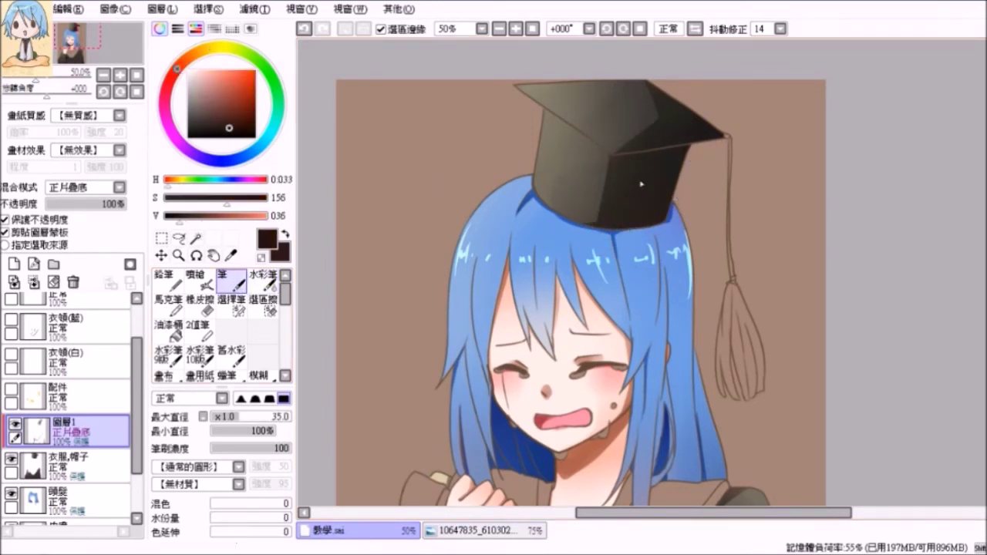
pyautogui.moveTo(630, 162); pyautogui.dragTo(681, 170)
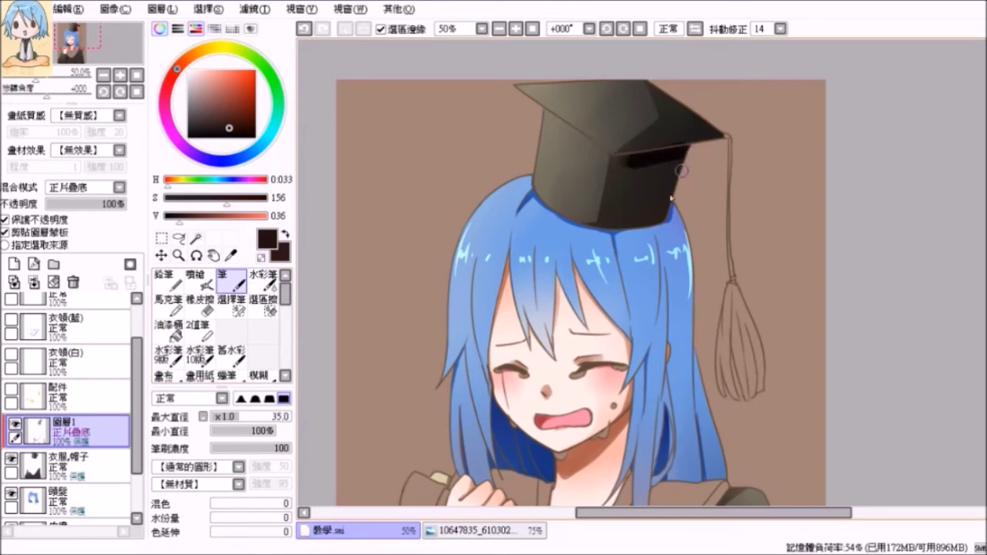
pyautogui.click(303, 29)
# Set the colour to reddish brown H 0:033, S 156, V 132 and blend the right face of the cap's crown with 水彩筆 at size 100
pyautogui.moveTo(246, 113); pyautogui.dragTo(231, 99)
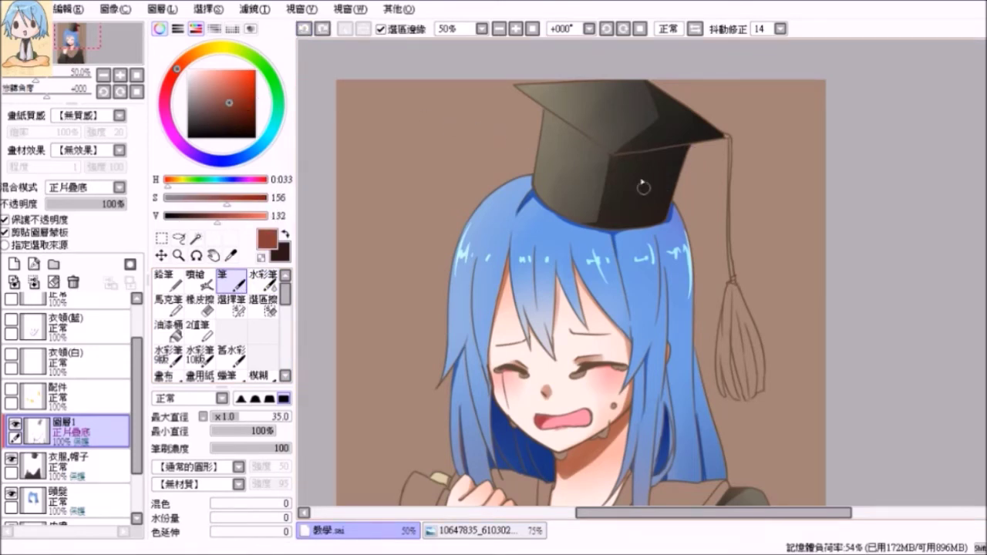
pyautogui.moveTo(682, 153); pyautogui.dragTo(673, 151)
pyautogui.click(305, 29)
pyautogui.click(263, 277)
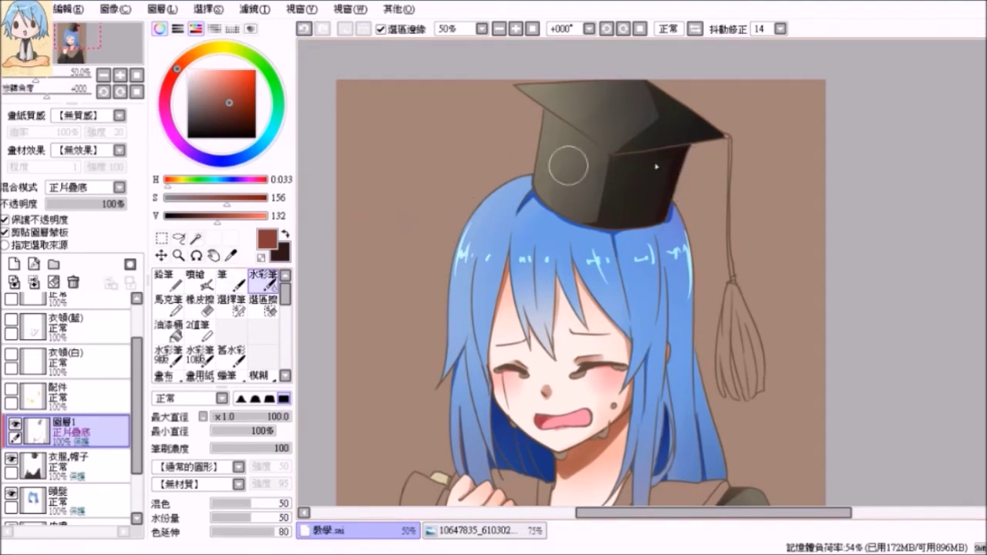
pyautogui.moveTo(666, 177)
pyautogui.mouseDown()
pyautogui.moveTo(643, 226)
pyautogui.moveTo(610, 219)
pyautogui.moveTo(683, 164)
pyautogui.moveTo(632, 188)
pyautogui.mouseUp()
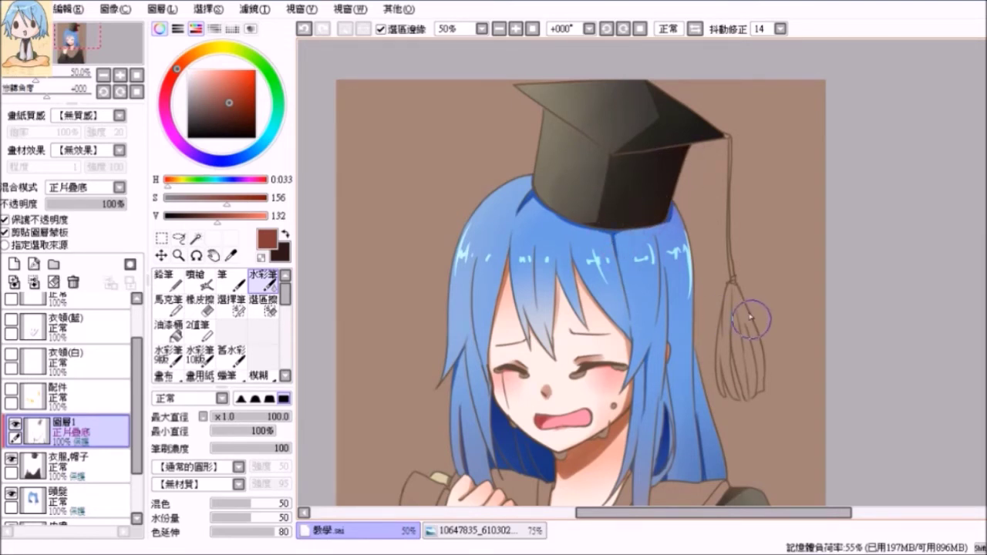
# Merge the finished shadow layer 圖層1 down into 衣服,帽子
pyautogui.scroll(-2, 768, 299)
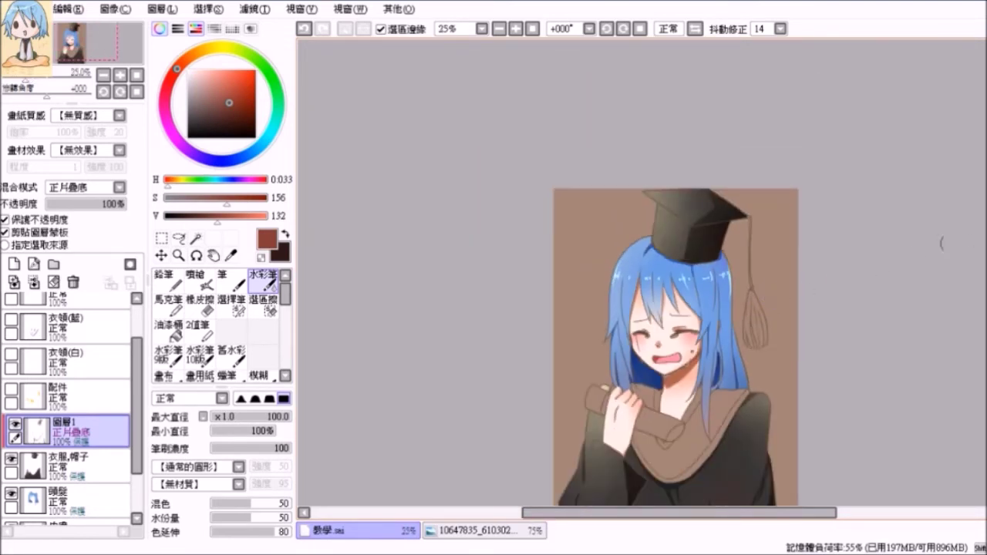
pyautogui.scroll(-3, 676, 347)
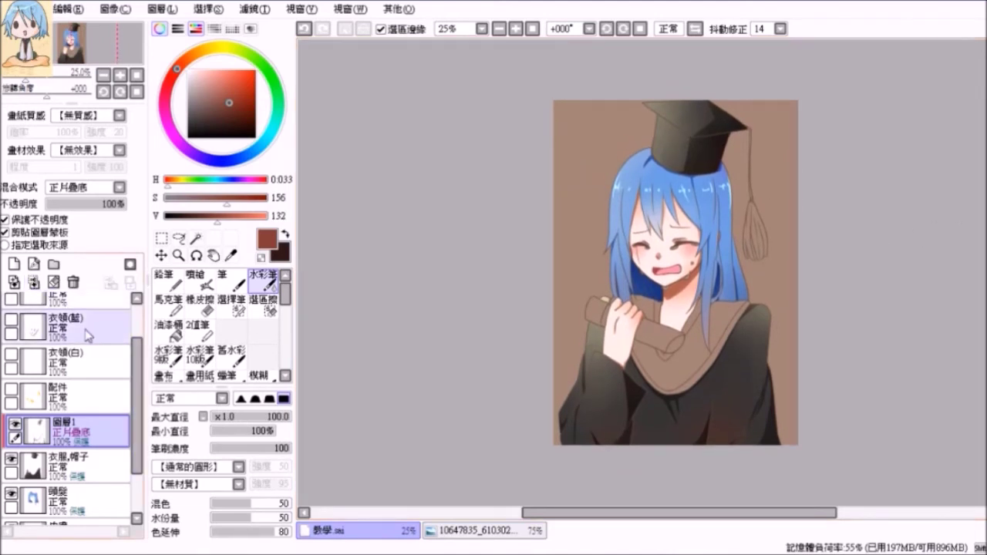
pyautogui.click(34, 285)
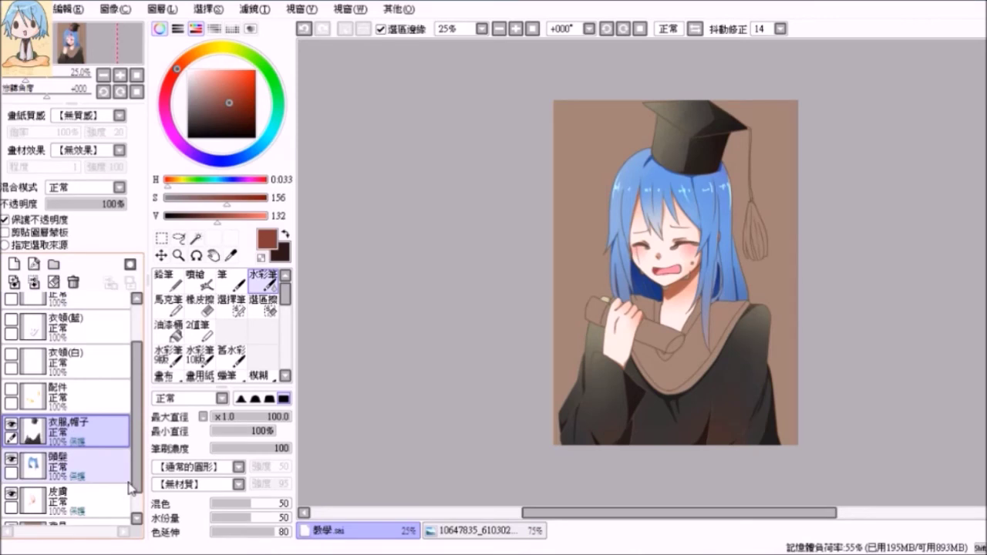
# Show the 配件 layer and make it the active layer with 保護不透明度 enabled
pyautogui.scroll(2, 142, 370)
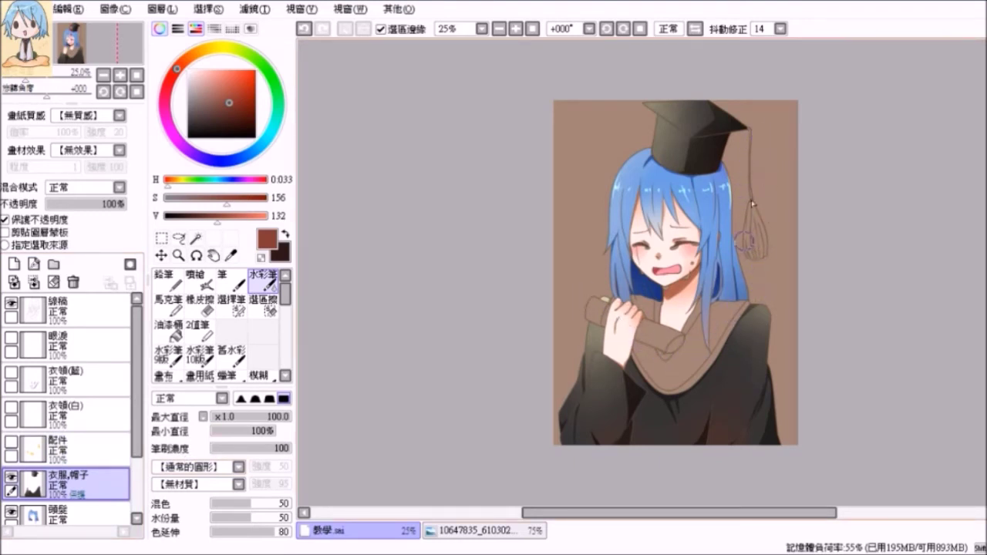
pyautogui.click(10, 444)
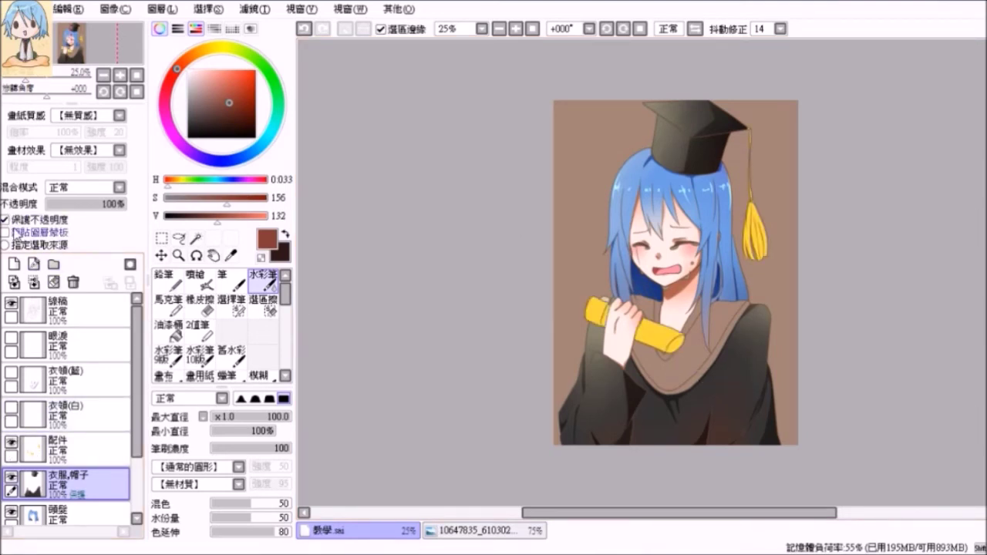
pyautogui.click(73, 445)
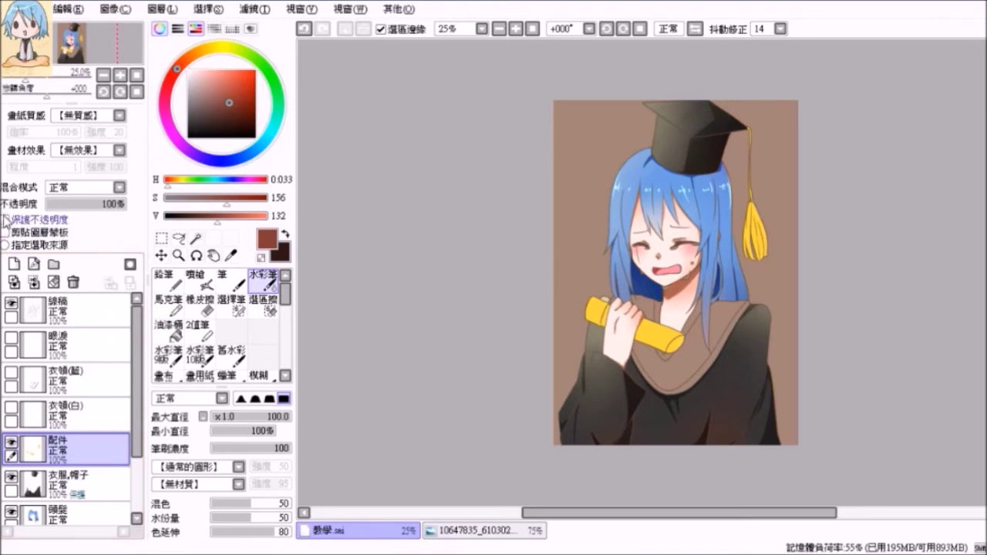
# Paint orange shading (H 0:112, S 168, V 231) on the scroll's lower edges and open end and the tassel's tips with 筆 at size 35
pyautogui.click(196, 55)
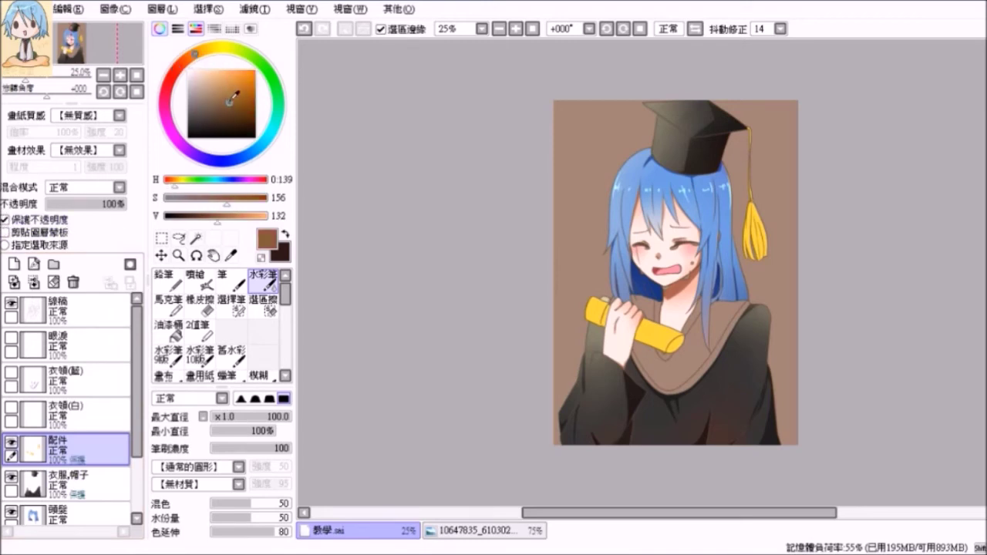
pyautogui.click(231, 81)
pyautogui.click(190, 58)
pyautogui.click(232, 75)
pyautogui.moveTo(234, 73); pyautogui.dragTo(231, 76)
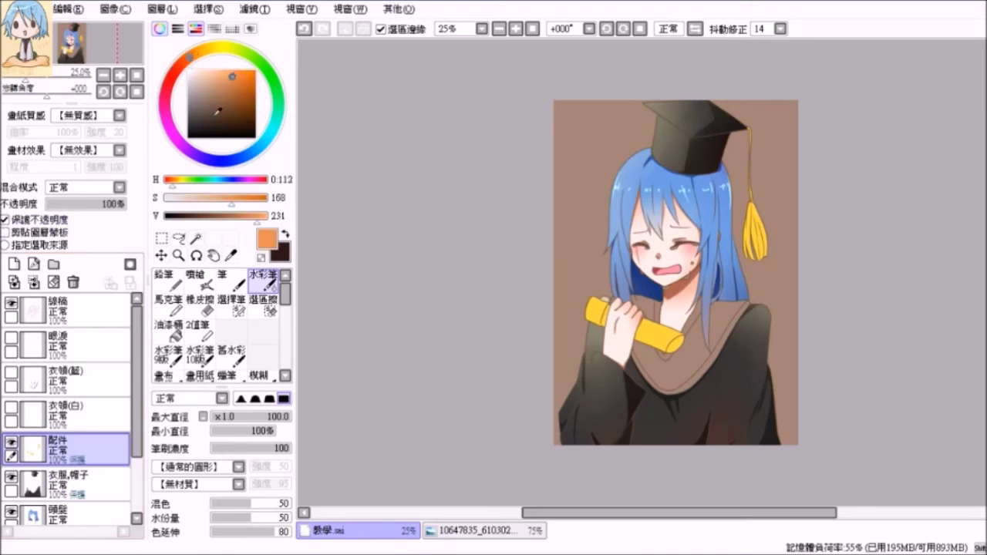
pyautogui.click(232, 279)
pyautogui.scroll(2, 613, 352)
pyautogui.moveTo(569, 284); pyautogui.dragTo(595, 325)
pyautogui.moveTo(669, 344); pyautogui.dragTo(719, 373)
pyautogui.moveTo(765, 349)
pyautogui.mouseDown()
pyautogui.moveTo(745, 371)
pyautogui.moveTo(725, 375)
pyautogui.mouseUp()
pyautogui.moveTo(877, 159)
pyautogui.mouseDown()
pyautogui.moveTo(896, 183)
pyautogui.moveTo(929, 180)
pyautogui.mouseUp()
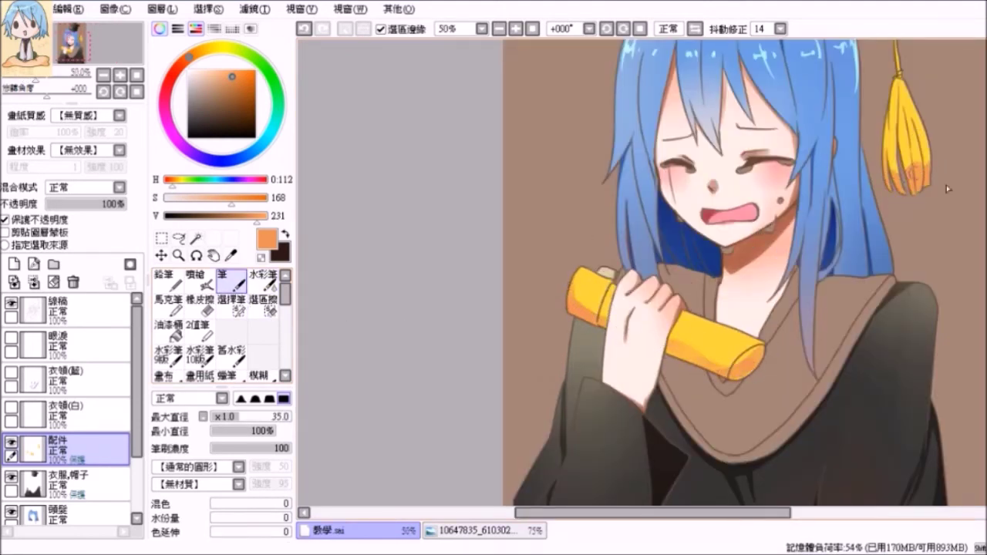
# Add pale yellow highlights (H 0:234, S 078, V 255) along the scroll's upper side, the tassel cord and the tassel's left side
pyautogui.scroll(3, 929, 218)
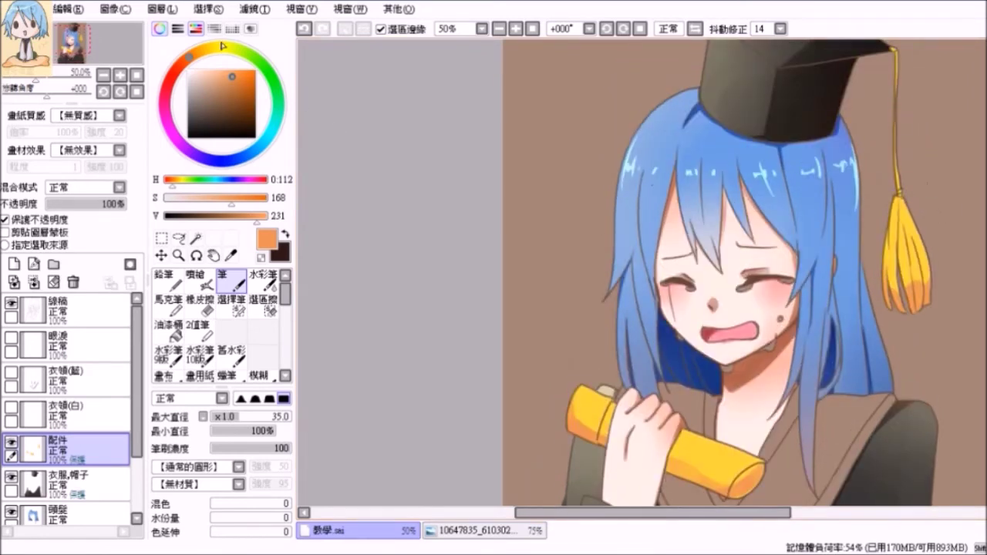
pyautogui.click(217, 49)
pyautogui.click(209, 70)
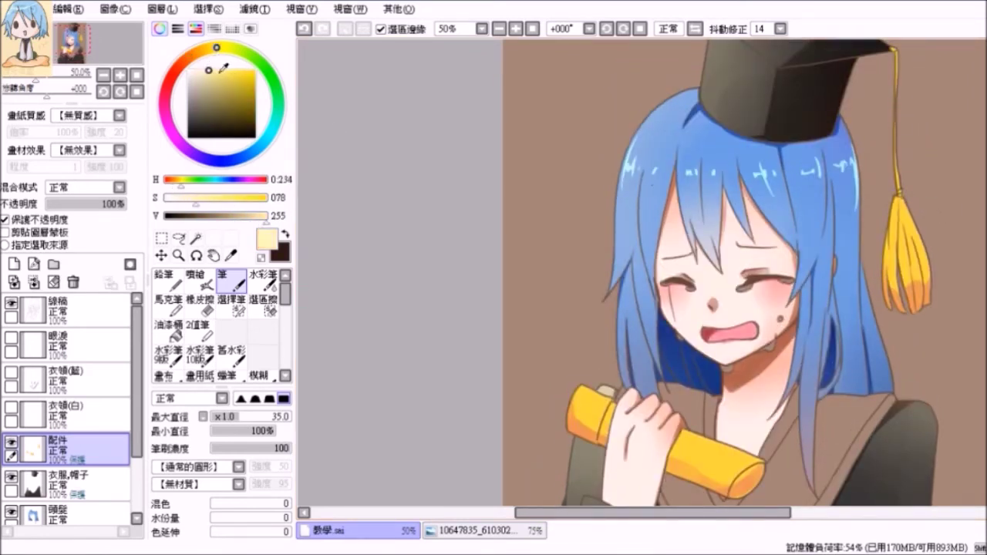
pyautogui.moveTo(579, 394)
pyautogui.mouseDown()
pyautogui.moveTo(613, 406)
pyautogui.moveTo(575, 404)
pyautogui.mouseUp()
pyautogui.moveTo(672, 431); pyautogui.dragTo(752, 461)
pyautogui.moveTo(895, 49); pyautogui.dragTo(891, 262)
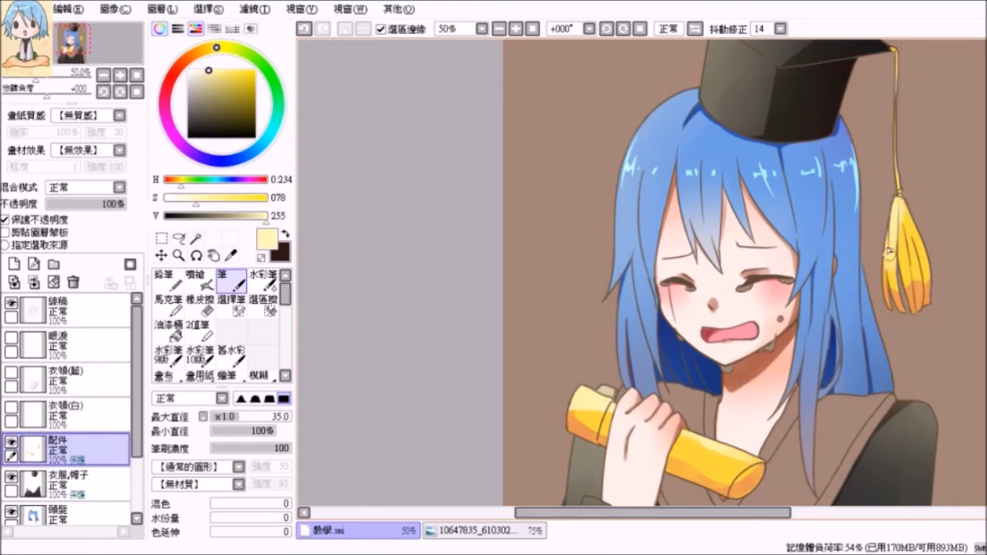
# Blend the highlights and shading on the scroll and tassel with 水彩筆 at size 72
pyautogui.click(262, 279)
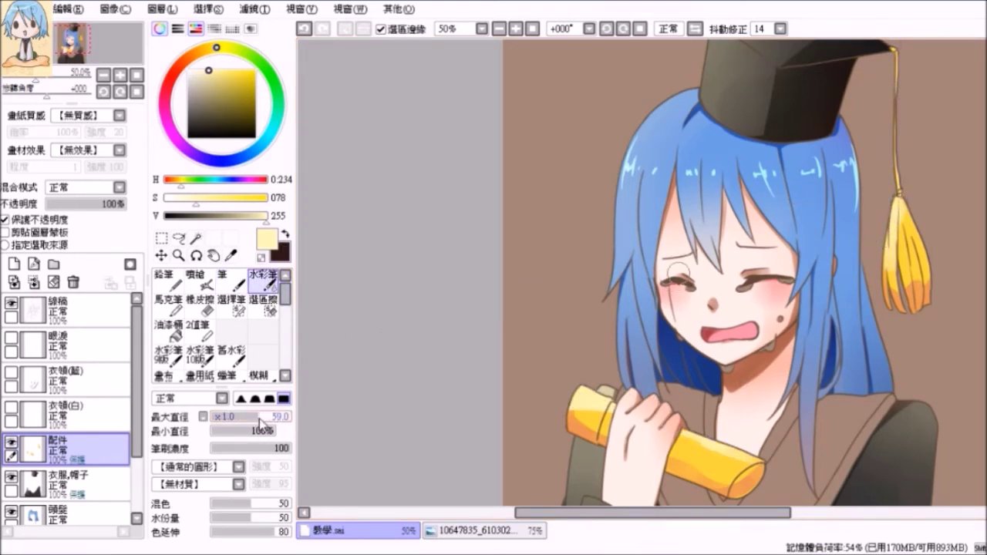
pyautogui.moveTo(578, 412); pyautogui.dragTo(586, 426)
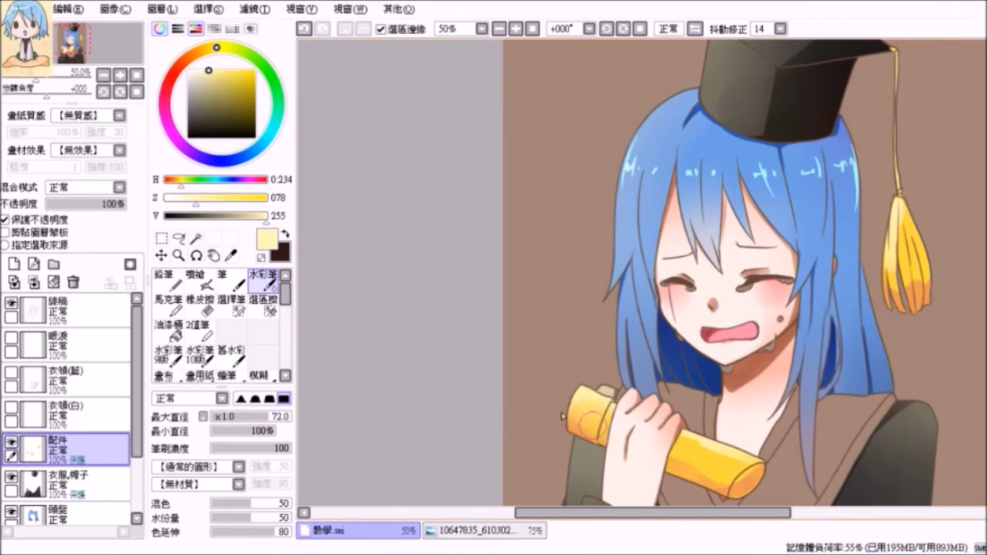
pyautogui.moveTo(693, 447)
pyautogui.mouseDown()
pyautogui.moveTo(724, 461)
pyautogui.moveTo(731, 484)
pyautogui.mouseUp()
pyautogui.moveTo(574, 396); pyautogui.dragTo(602, 432)
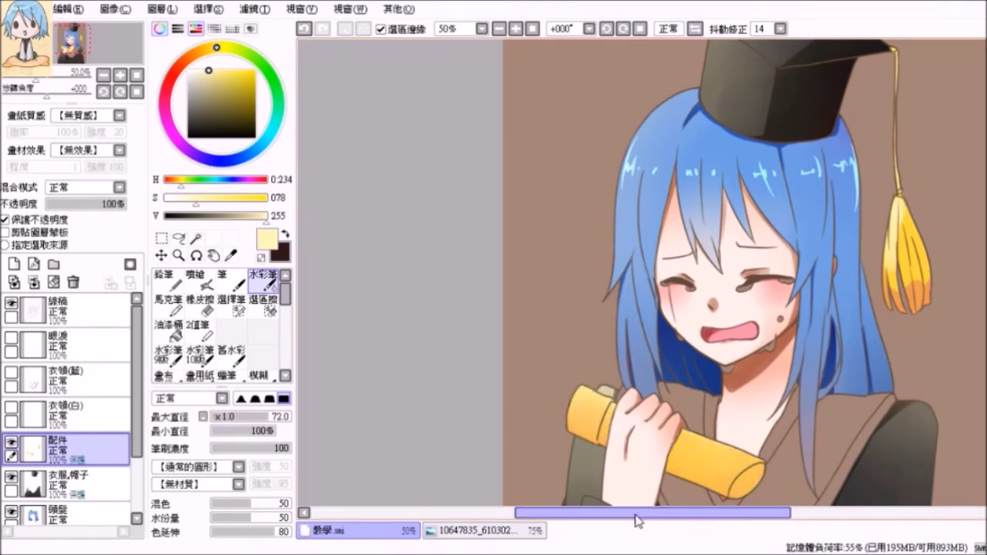
pyautogui.moveTo(634, 515); pyautogui.dragTo(660, 522)
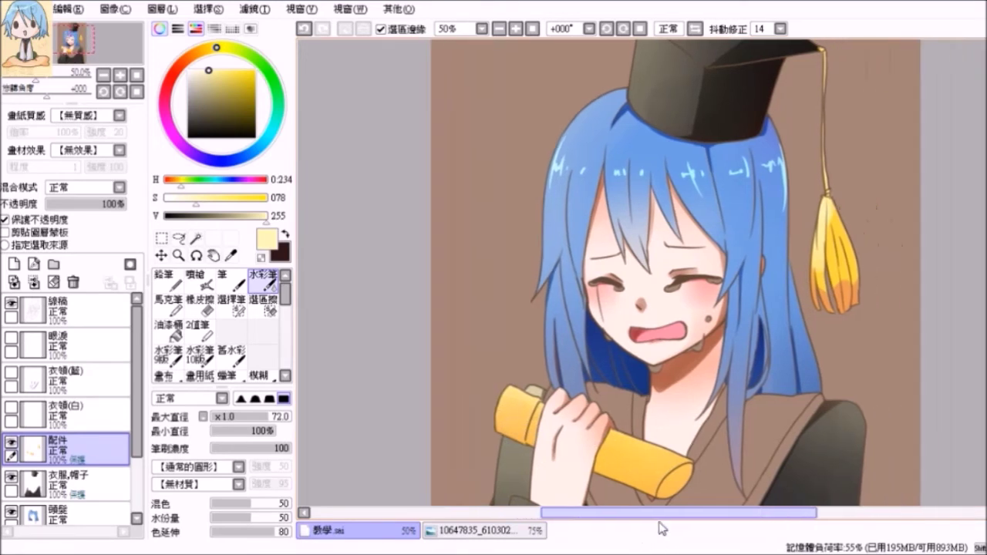
pyautogui.moveTo(853, 263)
pyautogui.mouseDown()
pyautogui.moveTo(829, 261)
pyautogui.moveTo(844, 301)
pyautogui.moveTo(841, 201)
pyautogui.moveTo(839, 294)
pyautogui.moveTo(829, 201)
pyautogui.moveTo(843, 313)
pyautogui.moveTo(850, 269)
pyautogui.mouseUp()
pyautogui.moveTo(834, 88)
pyautogui.mouseDown()
pyautogui.moveTo(818, 278)
pyautogui.moveTo(812, 245)
pyautogui.moveTo(820, 300)
pyautogui.mouseUp()
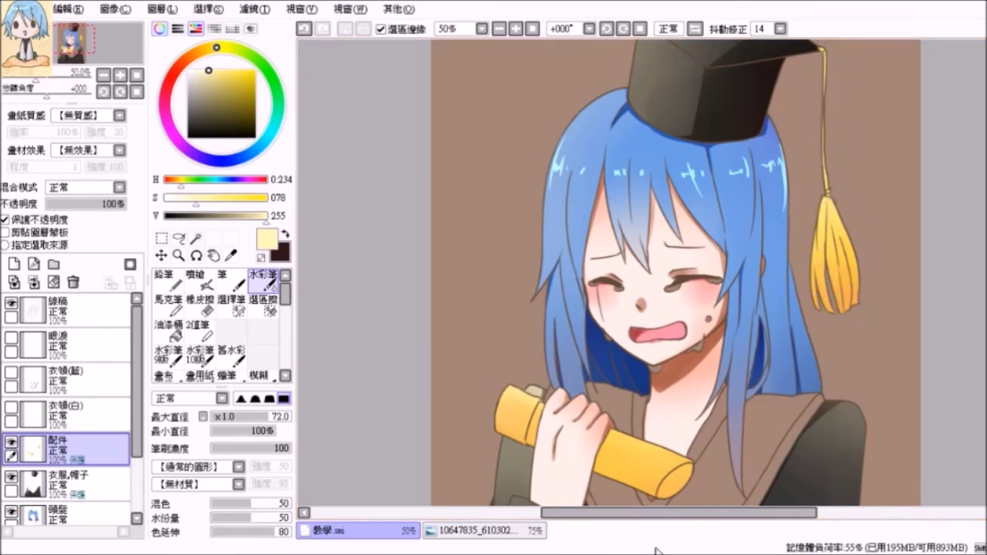
# Add a new layer above 配件, enable 剪貼圖層蒙板 for it and set its blending mode to 正片疊底
pyautogui.moveTo(647, 513); pyautogui.dragTo(642, 513)
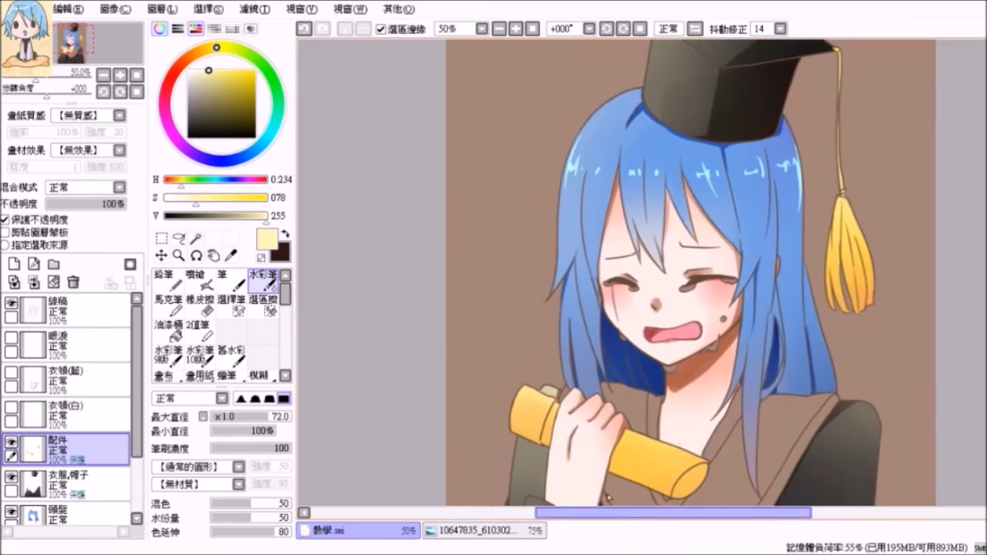
pyautogui.click(13, 264)
pyautogui.click(5, 232)
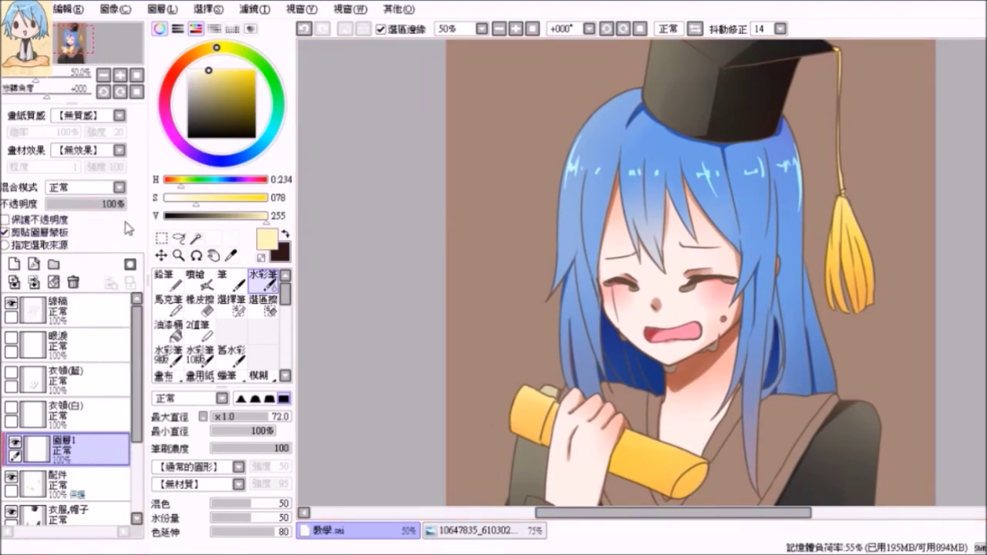
pyautogui.click(118, 188)
pyautogui.click(108, 207)
# Shade the scroll's open end and the lower edge beside it with 筆 at size 13 in orange (H 0:123, S 138, V 213)
pyautogui.moveTo(201, 81); pyautogui.dragTo(223, 87)
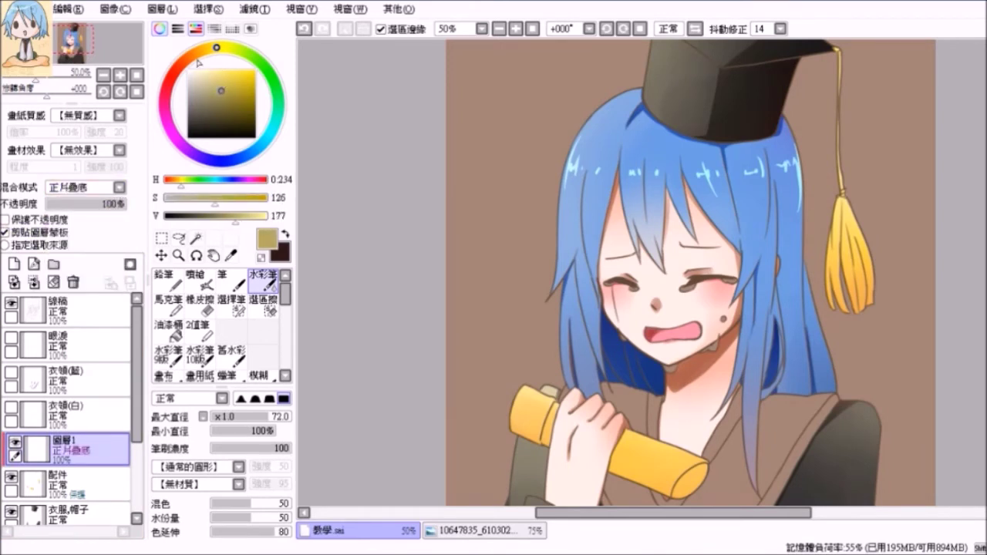
pyautogui.click(193, 59)
pyautogui.click(224, 81)
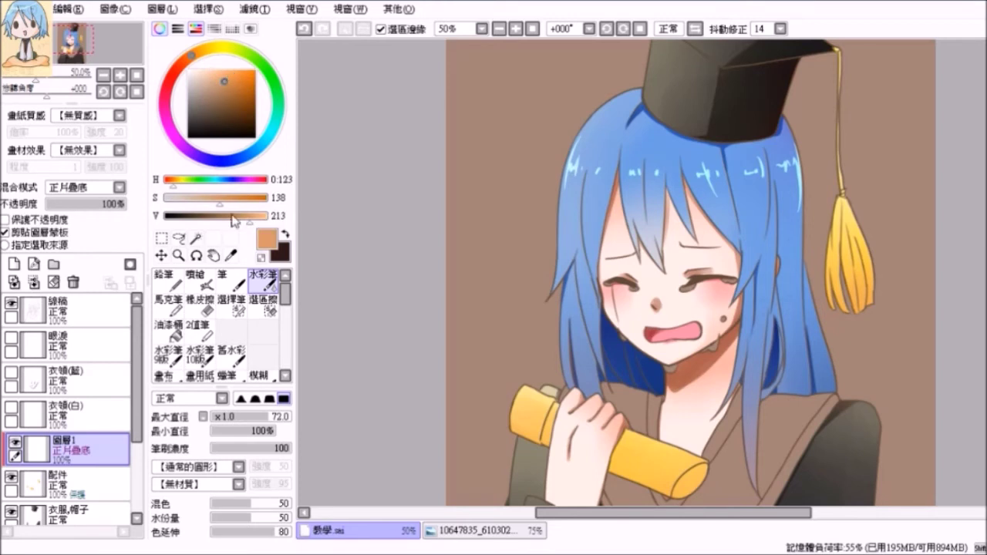
pyautogui.click(236, 285)
pyautogui.click(223, 419)
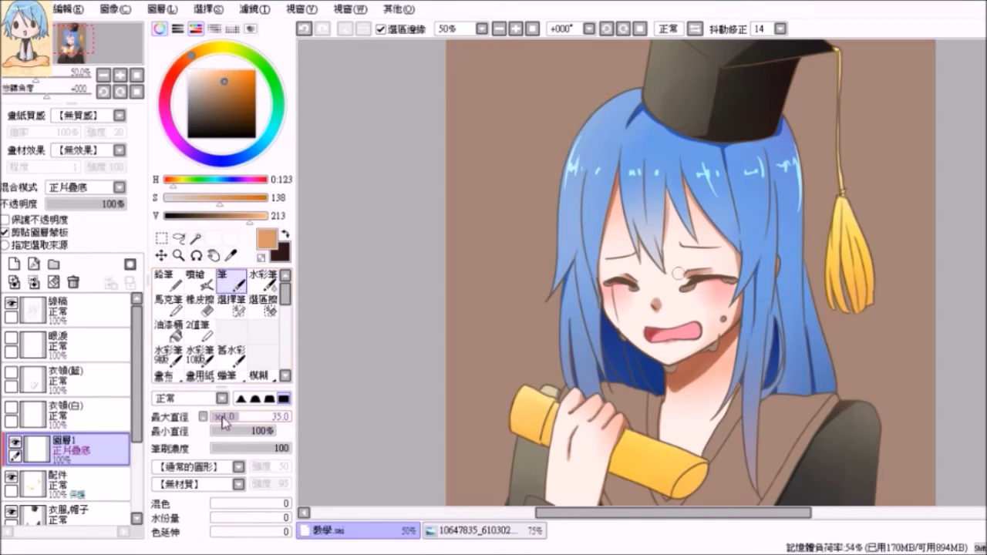
pyautogui.scroll(-3, 687, 322)
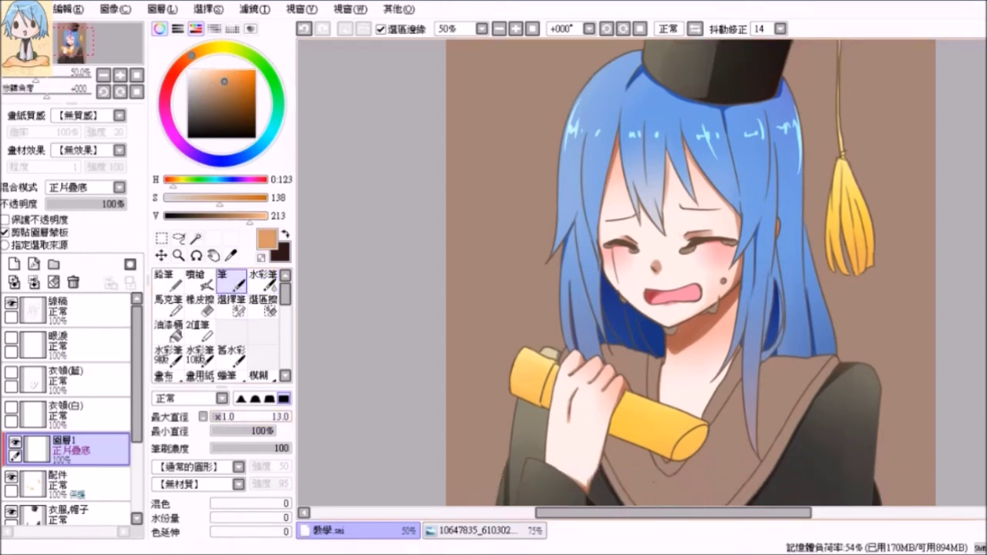
pyautogui.scroll(1, 694, 391)
pyautogui.moveTo(696, 390); pyautogui.dragTo(668, 425)
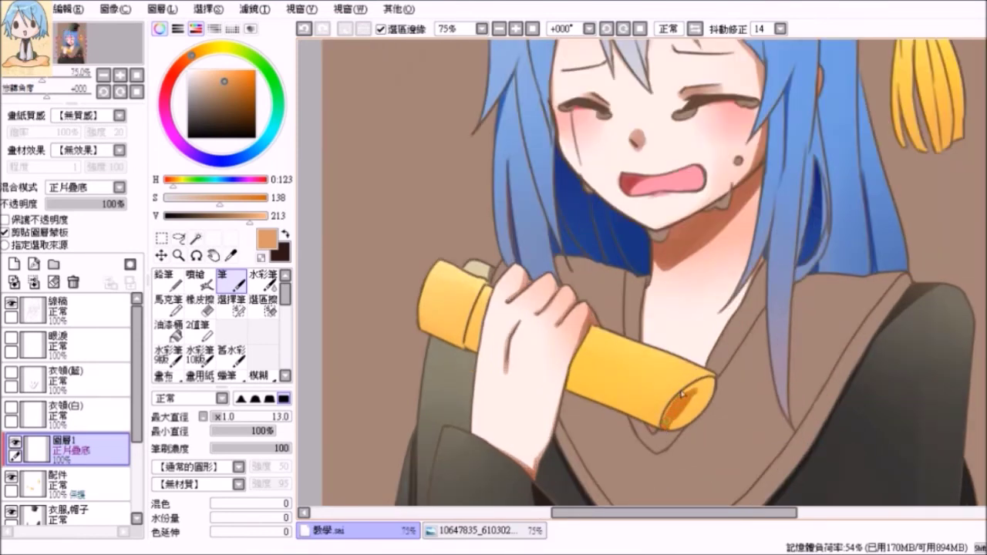
pyautogui.moveTo(707, 398); pyautogui.dragTo(704, 397)
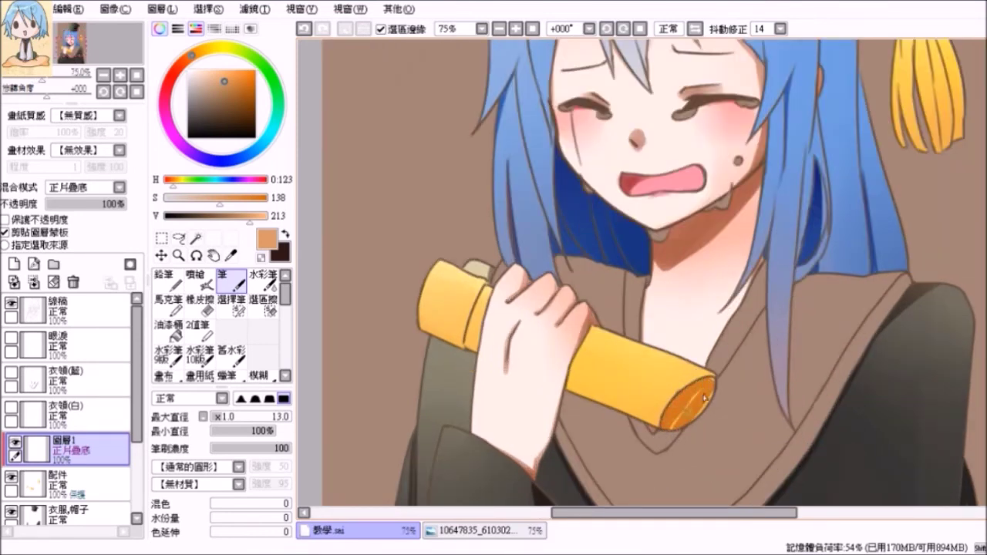
pyautogui.moveTo(719, 377)
pyautogui.mouseDown()
pyautogui.moveTo(651, 435)
pyautogui.moveTo(638, 420)
pyautogui.mouseUp()
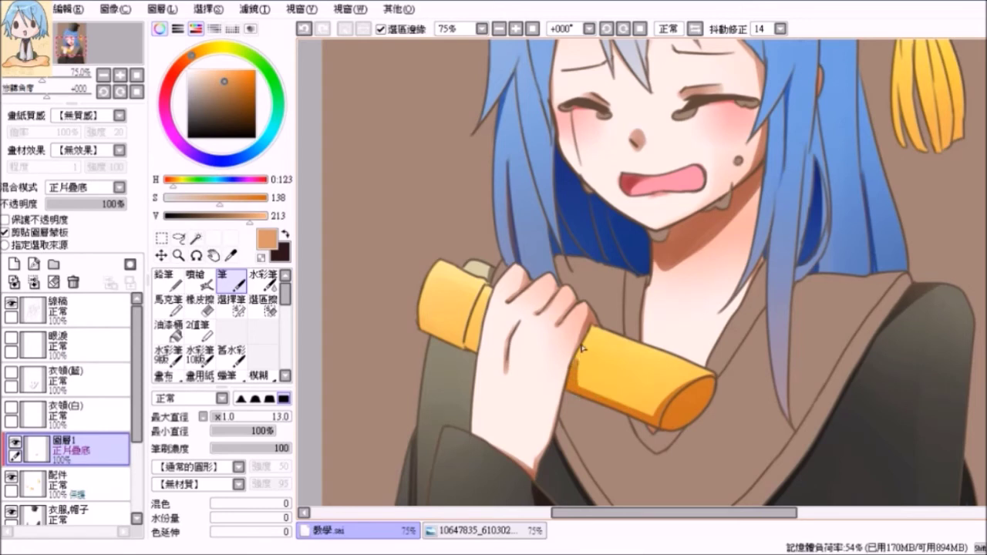
# Shade the scroll's inner rim beside the hand and its closed end's lower edge, reducing 筆 to size 10 for the finer strokes
pyautogui.moveTo(481, 290); pyautogui.dragTo(465, 345)
pyautogui.click(305, 31)
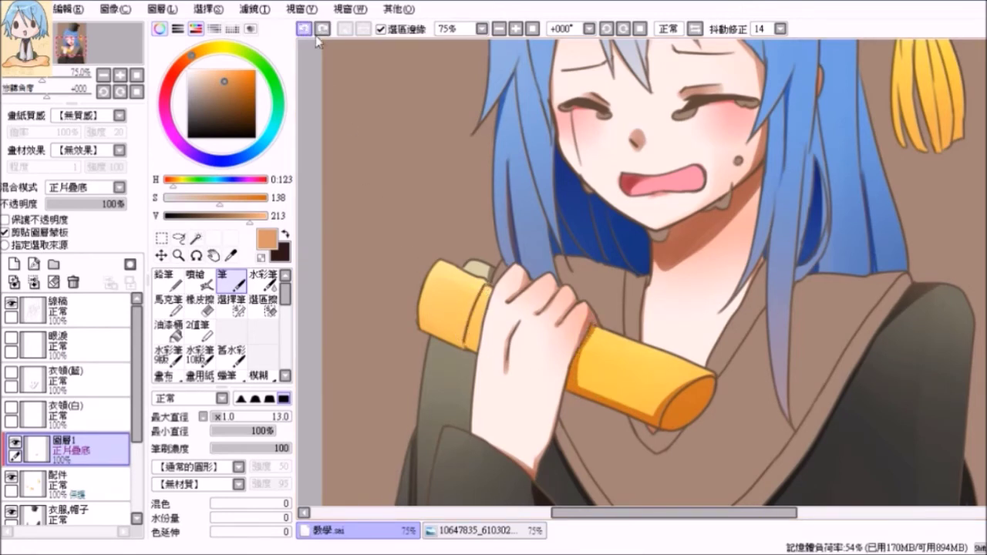
pyautogui.moveTo(486, 290)
pyautogui.mouseDown()
pyautogui.moveTo(467, 348)
pyautogui.moveTo(481, 357)
pyautogui.mouseUp()
pyautogui.moveTo(417, 312)
pyautogui.mouseDown()
pyautogui.moveTo(461, 351)
pyautogui.moveTo(454, 345)
pyautogui.mouseUp()
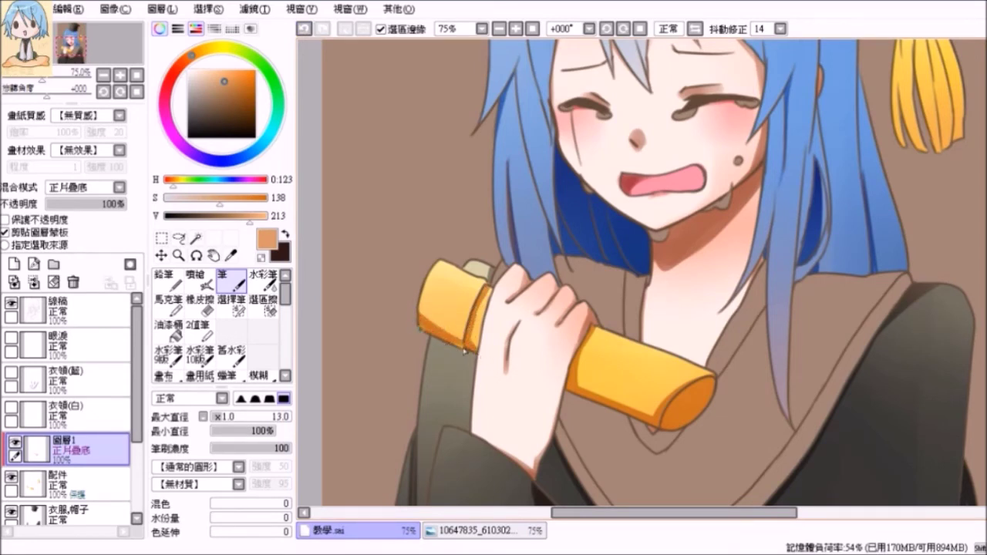
pyautogui.click(237, 417)
pyautogui.moveTo(470, 334); pyautogui.dragTo(472, 326)
pyautogui.moveTo(488, 283)
pyautogui.mouseDown()
pyautogui.moveTo(470, 308)
pyautogui.moveTo(464, 348)
pyautogui.mouseUp()
pyautogui.moveTo(420, 324); pyautogui.dragTo(463, 337)
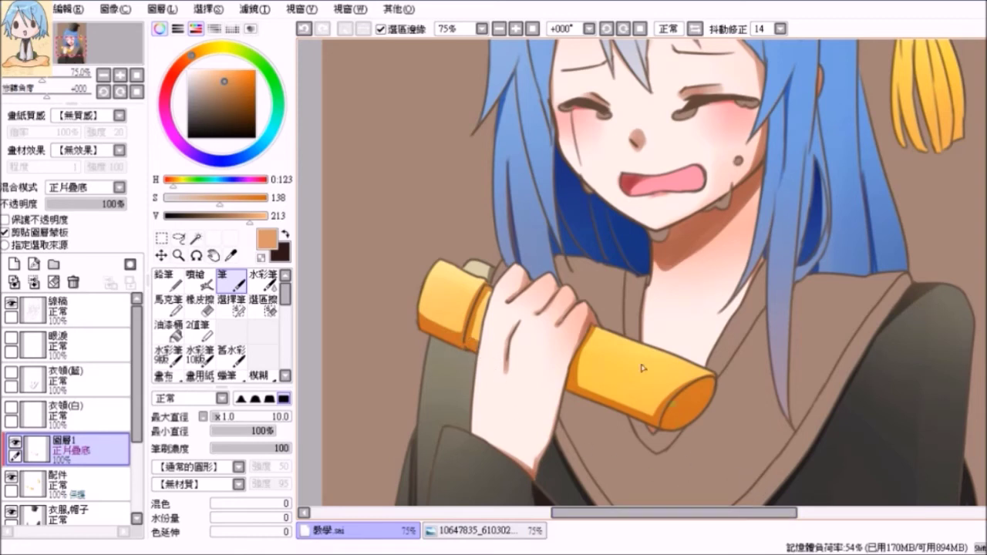
# Paint orange shading on the tassel's inner strands and across its tips, reducing 筆 to size 7 for the tips
pyautogui.moveTo(710, 513); pyautogui.dragTo(750, 513)
pyautogui.scroll(5, 983, 178)
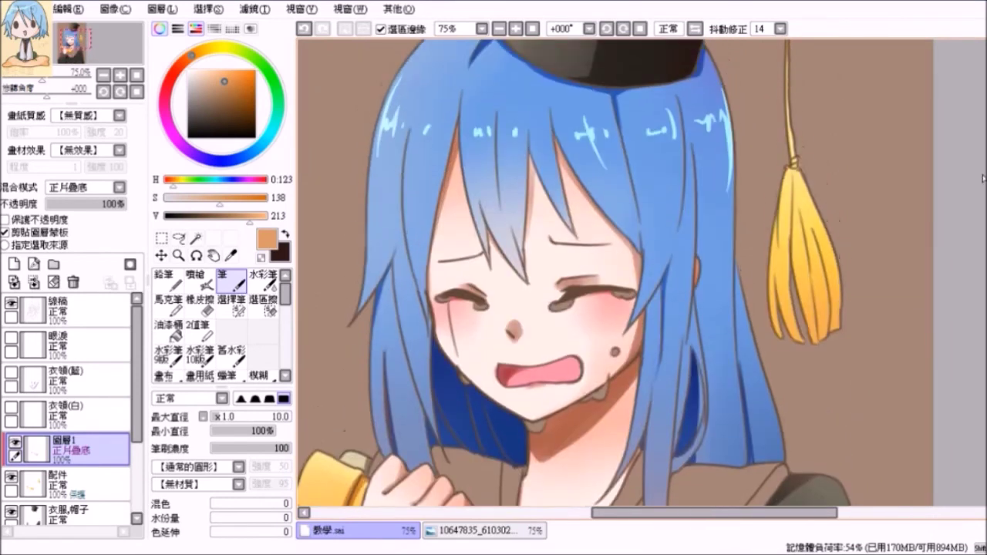
pyautogui.moveTo(785, 169); pyautogui.dragTo(798, 288)
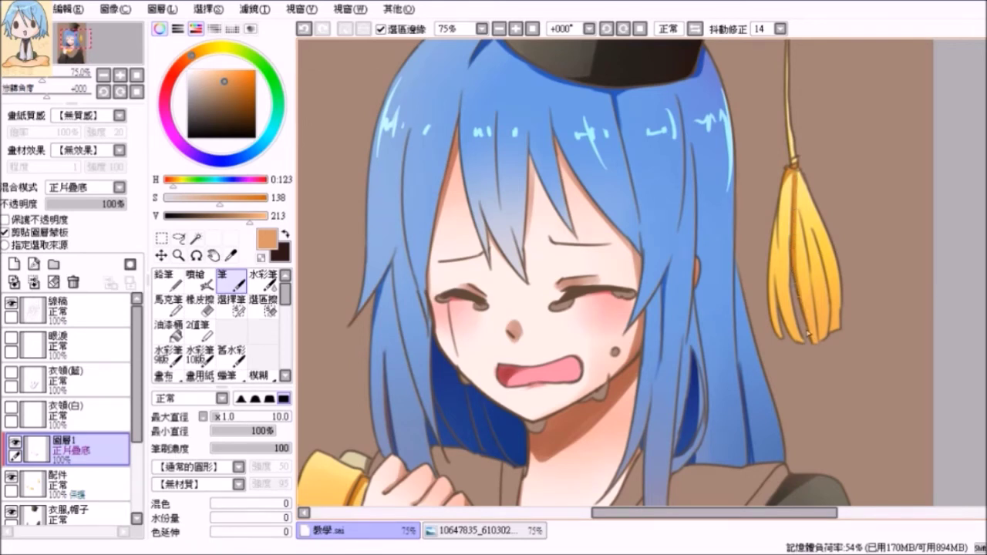
pyautogui.click(216, 417)
pyautogui.moveTo(809, 254); pyautogui.dragTo(818, 323)
pyautogui.moveTo(822, 315); pyautogui.dragTo(823, 339)
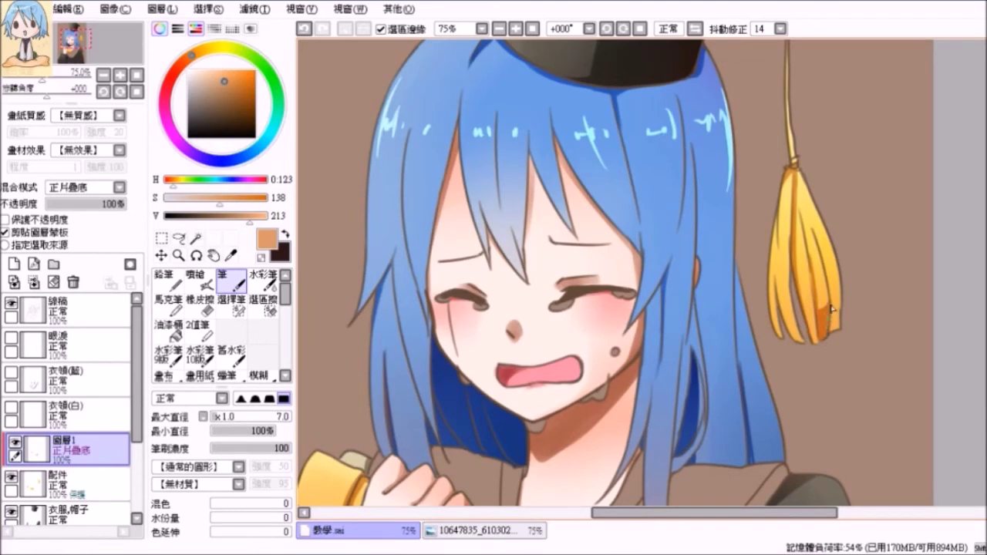
pyautogui.moveTo(842, 308); pyautogui.dragTo(838, 325)
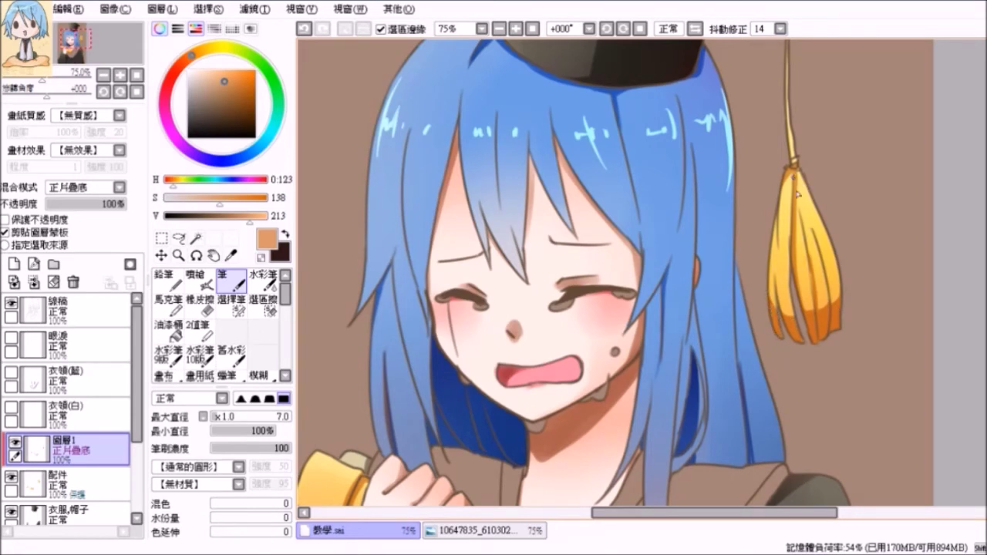
# Shade the tassel's upper part below the knot and extend the shadows down between its strands
pyautogui.moveTo(796, 201); pyautogui.dragTo(807, 230)
pyautogui.moveTo(802, 171); pyautogui.dragTo(798, 195)
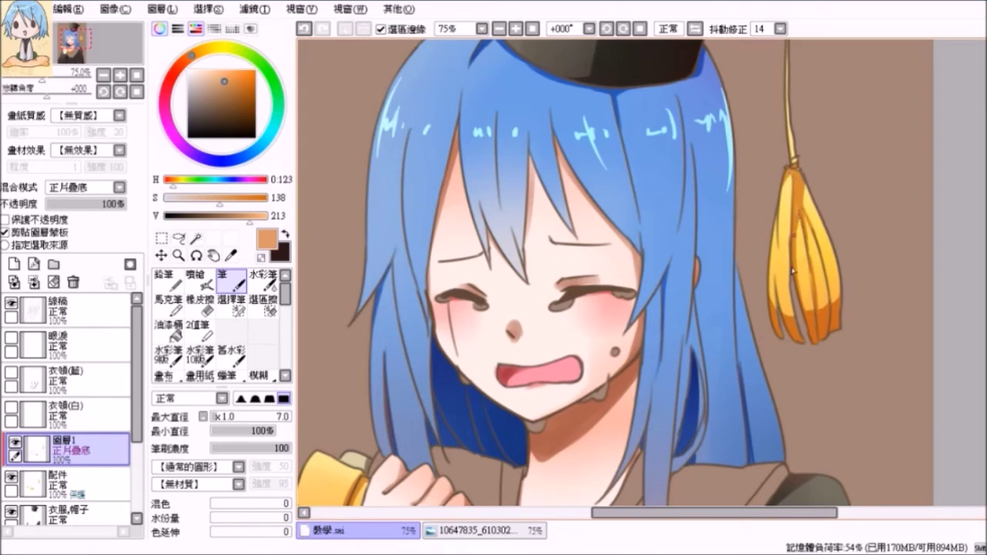
pyautogui.moveTo(794, 246); pyautogui.dragTo(788, 265)
pyautogui.press('e')
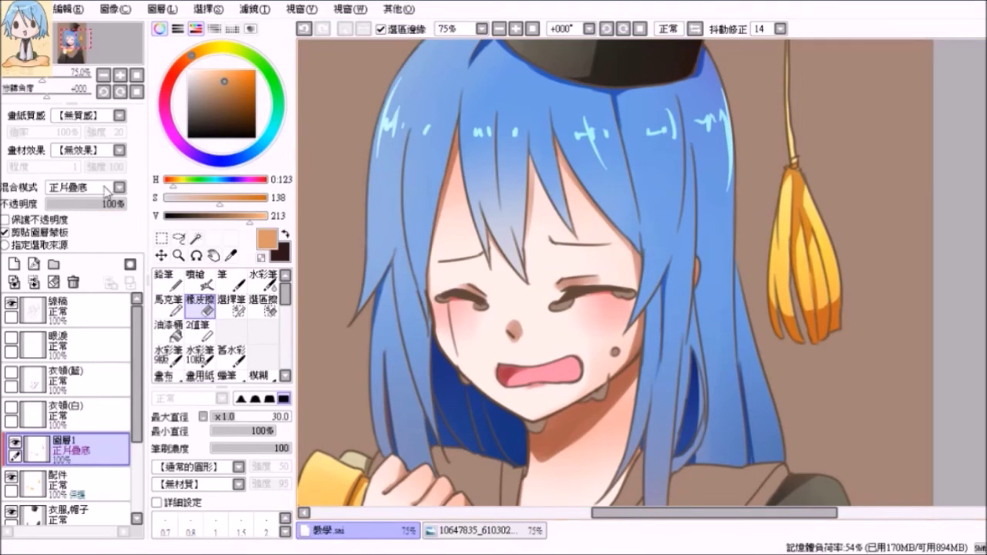
# Enable 保護不透明度 and recolour the upper parts of the tassel's shadows lighter orange (H 0:123, S 141, V 255) with 筆 at size 28
pyautogui.click(6, 219)
pyautogui.click(225, 69)
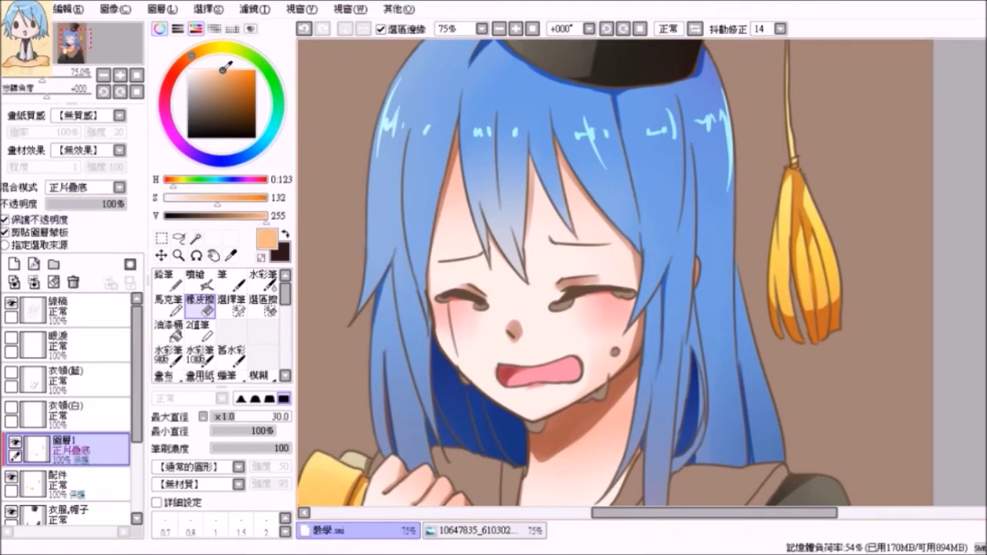
pyautogui.moveTo(225, 70); pyautogui.dragTo(227, 70)
pyautogui.click(231, 276)
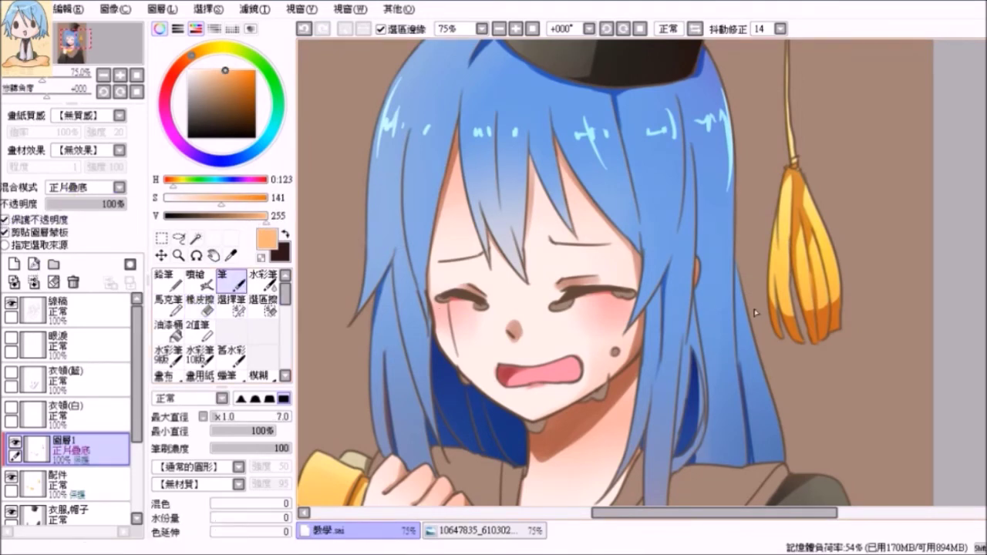
pyautogui.click(233, 416)
pyautogui.moveTo(781, 312)
pyautogui.mouseDown()
pyautogui.moveTo(816, 309)
pyautogui.moveTo(840, 291)
pyautogui.mouseUp()
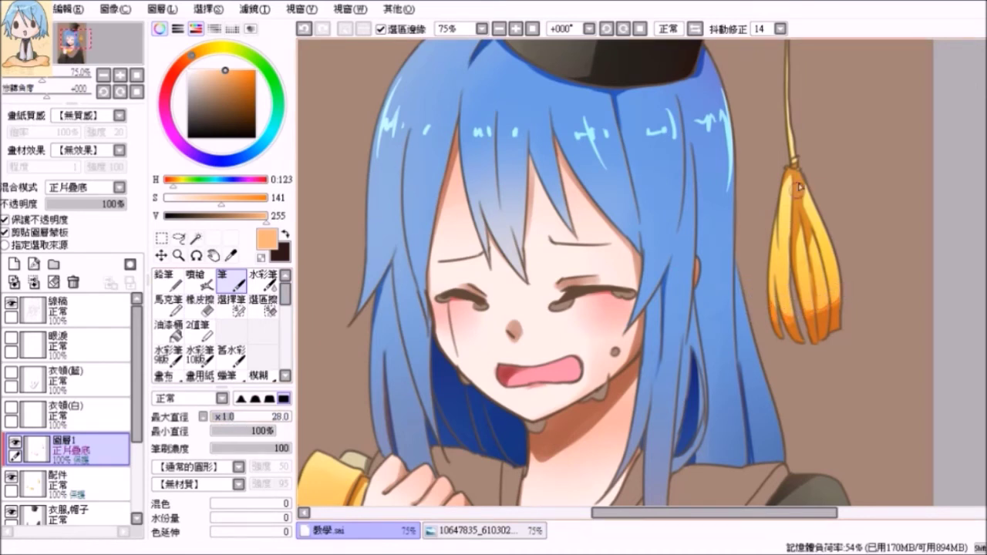
# Blend the tassel's shading tones with 水彩筆 at size 72
pyautogui.press('c')
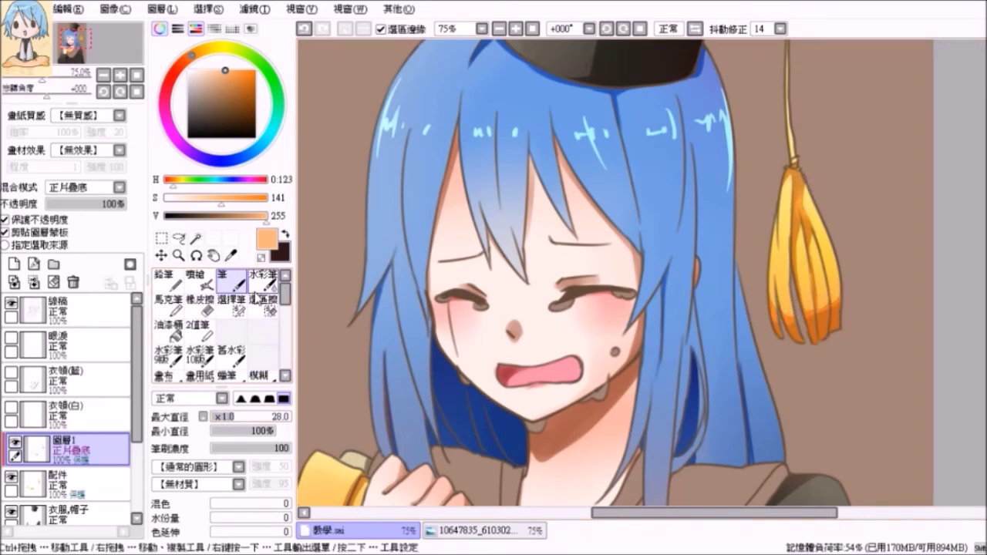
pyautogui.moveTo(783, 327)
pyautogui.mouseDown()
pyautogui.moveTo(773, 328)
pyautogui.moveTo(835, 333)
pyautogui.moveTo(853, 316)
pyautogui.mouseUp()
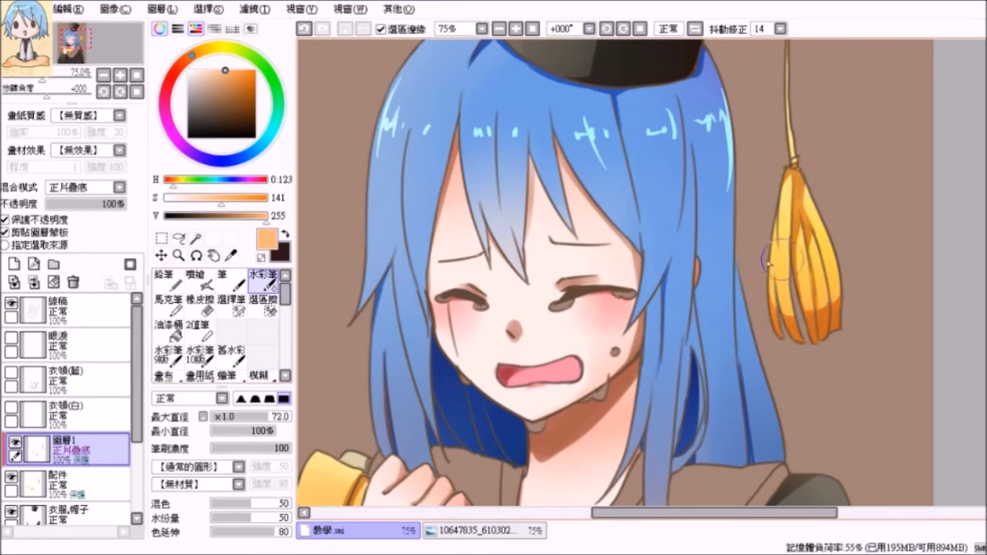
pyautogui.scroll(-2, 878, 297)
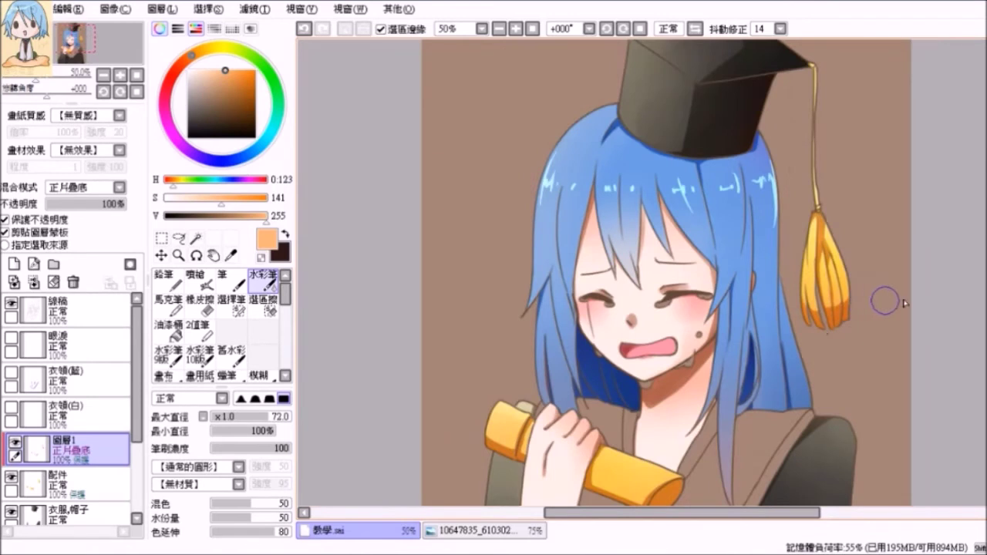
pyautogui.scroll(-1, 749, 529)
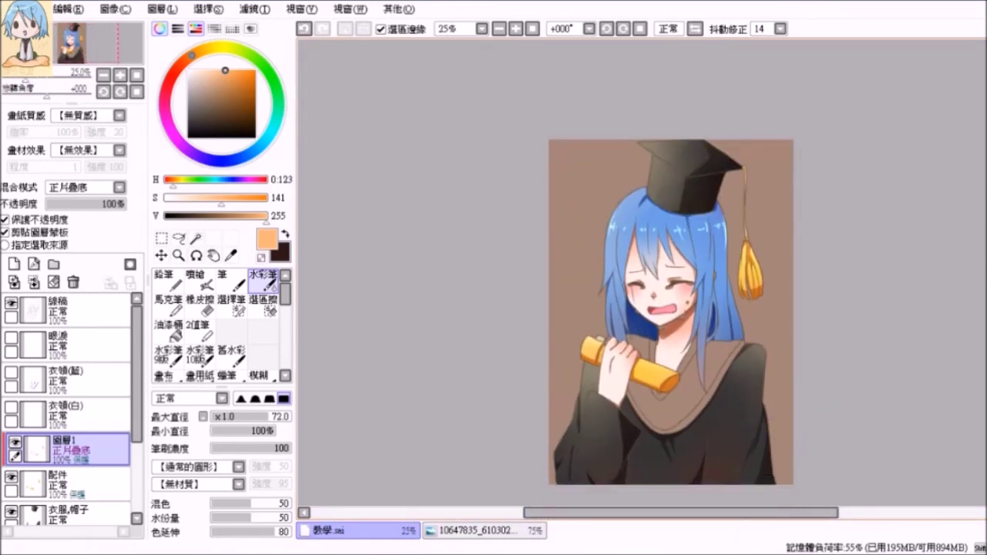
# Turn off 保護不透明度 and shade the tassel's cord with 筆 at size 10 in brown (H 0:123, S 147, V 183)
pyautogui.click(231, 282)
pyautogui.click(6, 220)
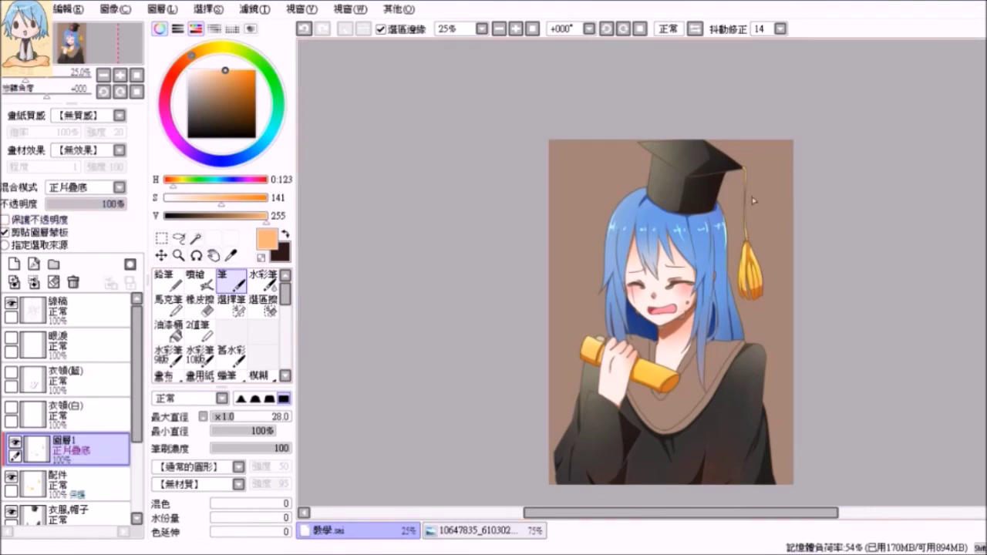
pyautogui.scroll(1, 790, 220)
pyautogui.moveTo(223, 73); pyautogui.dragTo(226, 89)
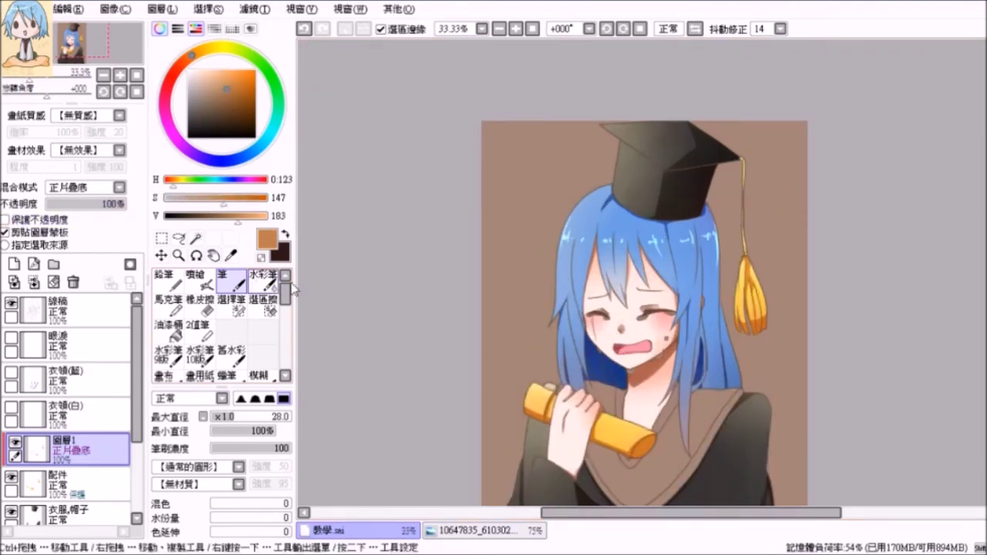
pyautogui.scroll(3, 745, 164)
pyautogui.moveTo(736, 155); pyautogui.dragTo(744, 338)
pyautogui.moveTo(739, 252); pyautogui.dragTo(741, 298)
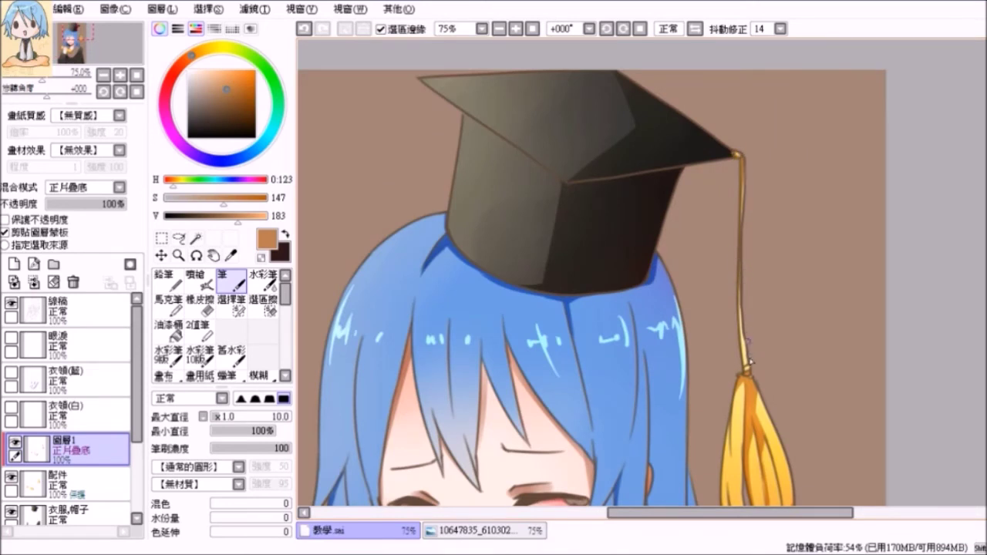
# Merge the 正片疊底 shading layer down into the 配件 layer
pyautogui.scroll(-4, 747, 374)
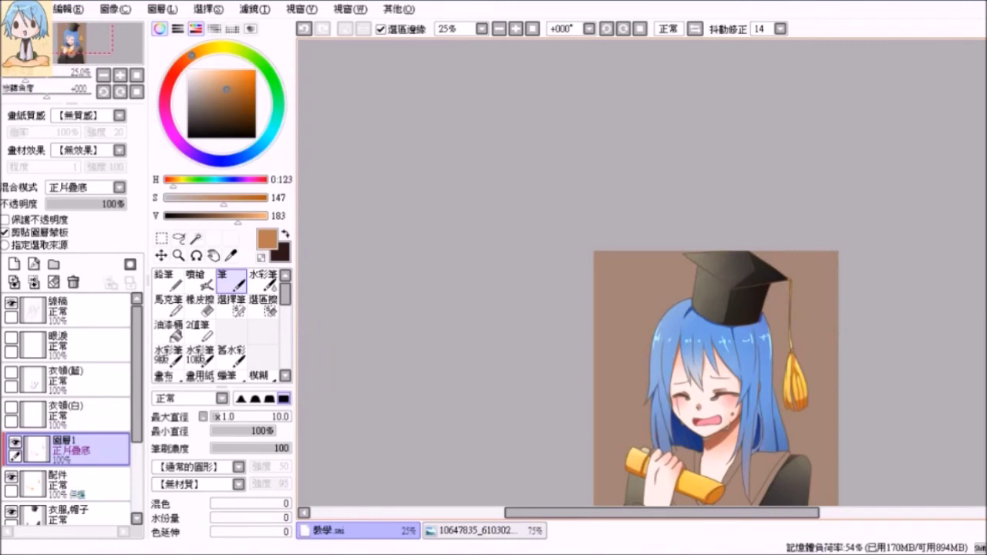
pyautogui.moveTo(671, 512); pyautogui.dragTo(725, 515)
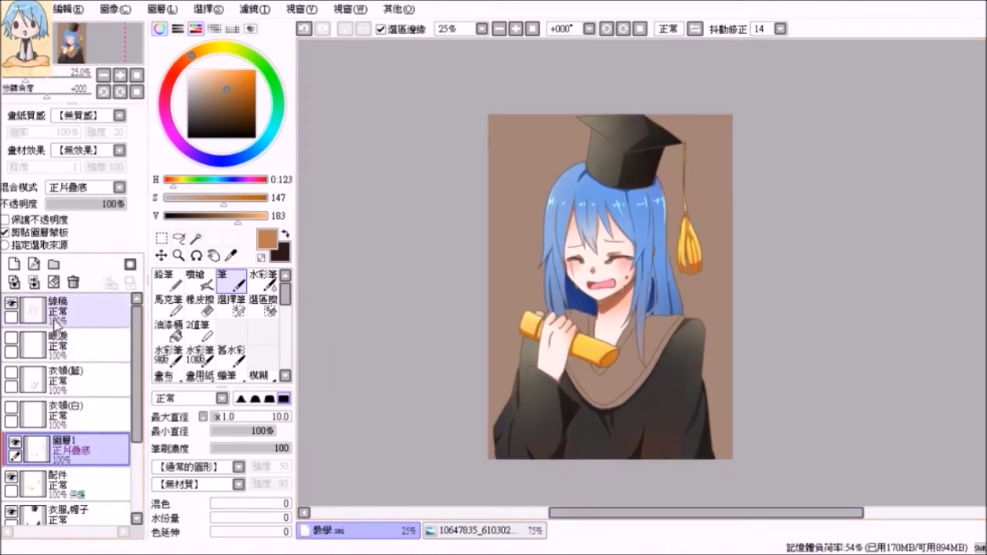
pyautogui.click(34, 283)
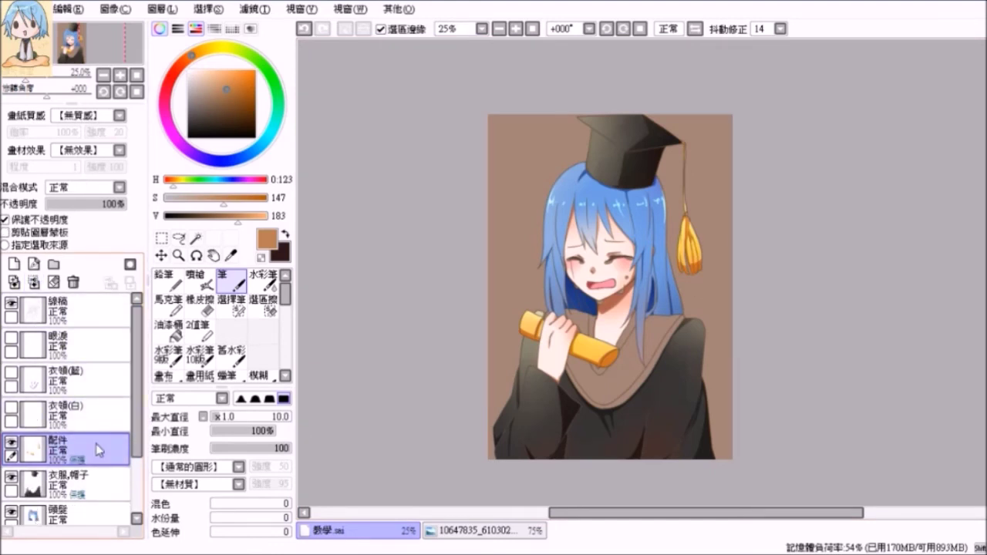
# Show the 衣領(白) layer, keep 衣領(藍) hidden, and make 衣領(白) the active layer with 保護不透明度 enabled
pyautogui.click(11, 407)
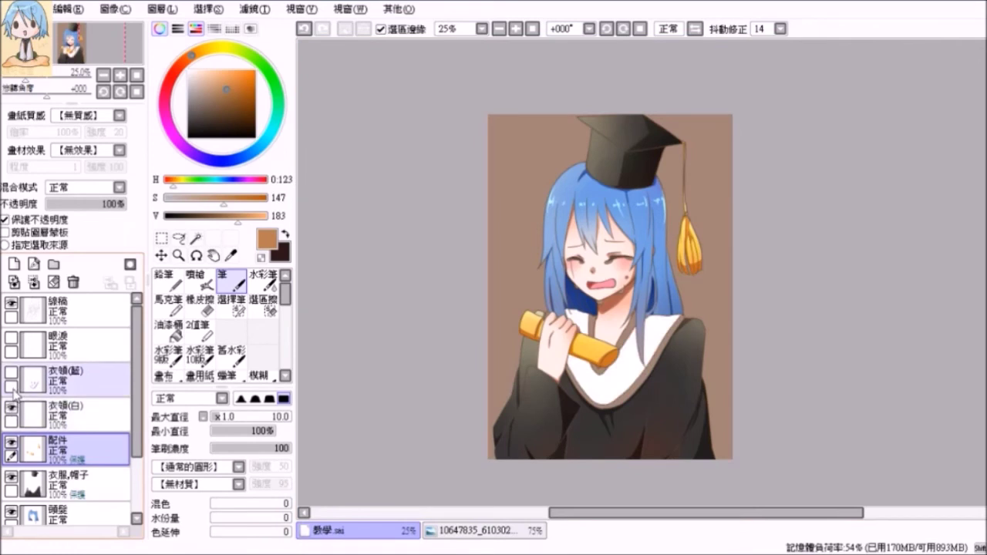
pyautogui.click(11, 372)
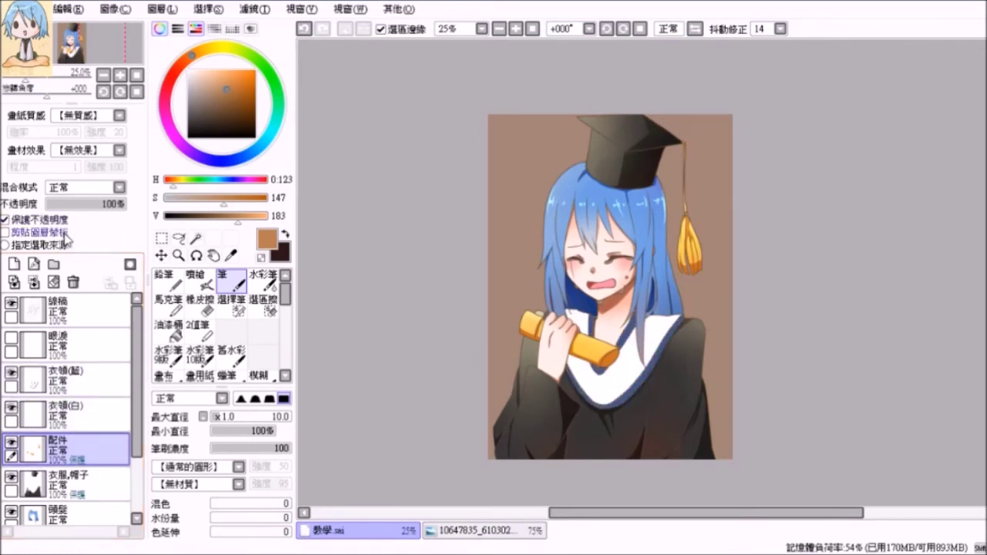
pyautogui.click(11, 372)
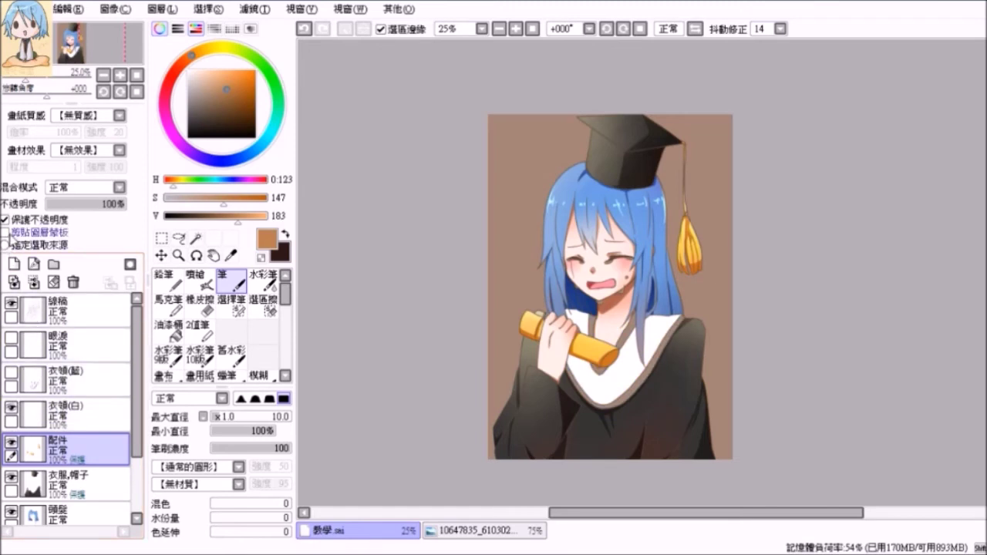
pyautogui.click(61, 414)
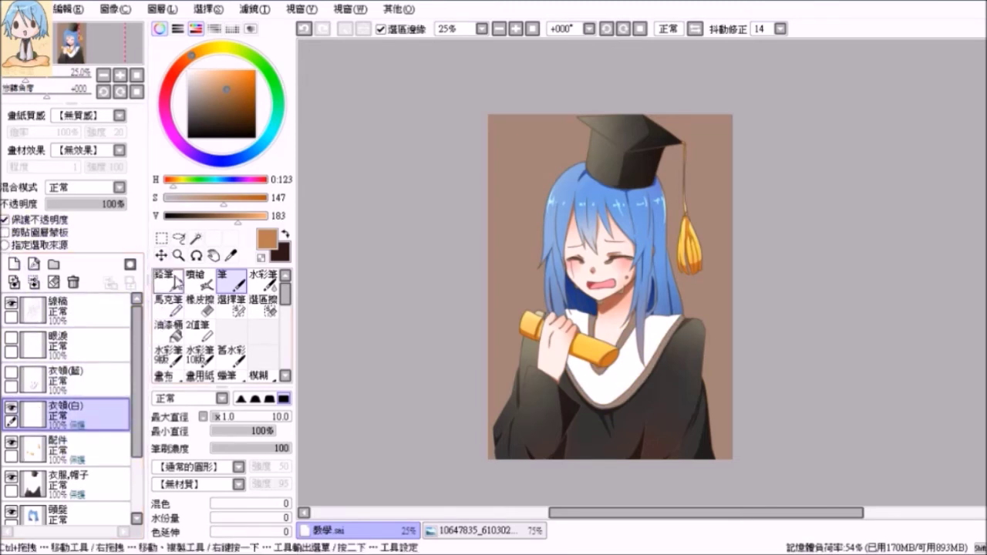
# Paint pale yellow (H 0:190, S 93, V 255) on the white collar behind the raised hand using 筆 at size 77
pyautogui.click(215, 78)
pyautogui.click(205, 50)
pyautogui.click(212, 70)
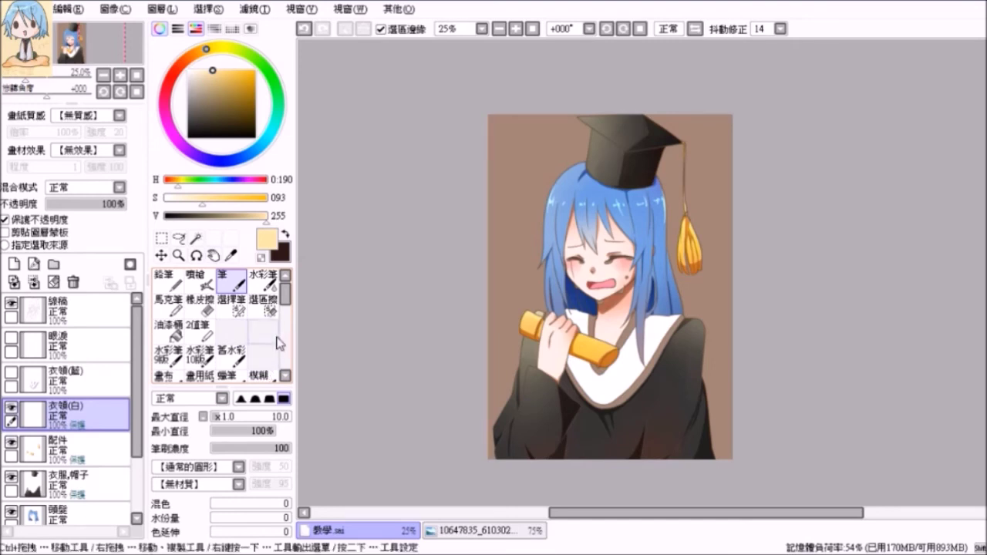
pyautogui.moveTo(235, 413); pyautogui.dragTo(282, 416)
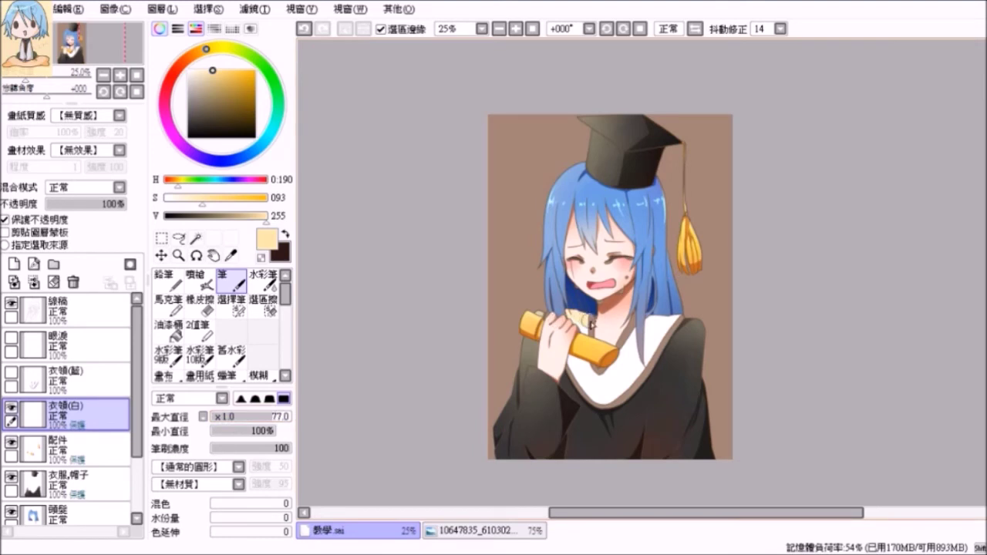
pyautogui.scroll(1, 648, 330)
pyautogui.scroll(1, 577, 326)
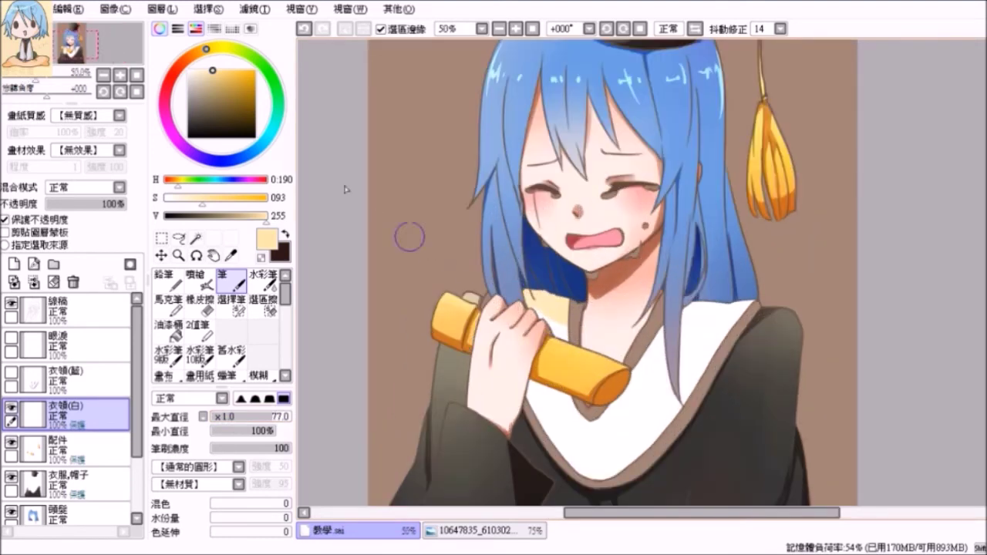
# Add deeper yellow (H 0:190, S 150, V 249) strokes along the white collar around the neck, scroll and hair
pyautogui.click(228, 72)
pyautogui.moveTo(536, 300)
pyautogui.mouseDown()
pyautogui.moveTo(717, 320)
pyautogui.moveTo(707, 310)
pyautogui.moveTo(657, 331)
pyautogui.moveTo(636, 379)
pyautogui.moveTo(585, 408)
pyautogui.mouseUp()
pyautogui.moveTo(570, 374)
pyautogui.mouseDown()
pyautogui.moveTo(551, 382)
pyautogui.moveTo(532, 373)
pyautogui.mouseUp()
# Blend the yellow tones across the white collar with 水彩筆 at size 100
pyautogui.click(263, 281)
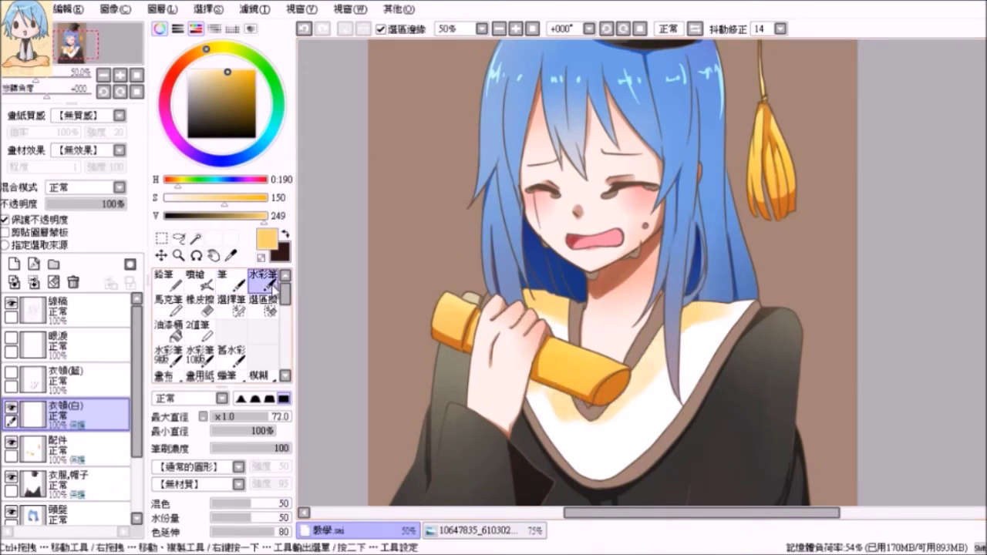
pyautogui.moveTo(272, 416); pyautogui.dragTo(290, 419)
pyautogui.moveTo(552, 386)
pyautogui.mouseDown()
pyautogui.moveTo(583, 443)
pyautogui.moveTo(707, 320)
pyautogui.moveTo(610, 439)
pyautogui.mouseUp()
pyautogui.moveTo(569, 328)
pyautogui.mouseDown()
pyautogui.moveTo(515, 294)
pyautogui.moveTo(546, 401)
pyautogui.moveTo(576, 377)
pyautogui.moveTo(534, 284)
pyautogui.mouseUp()
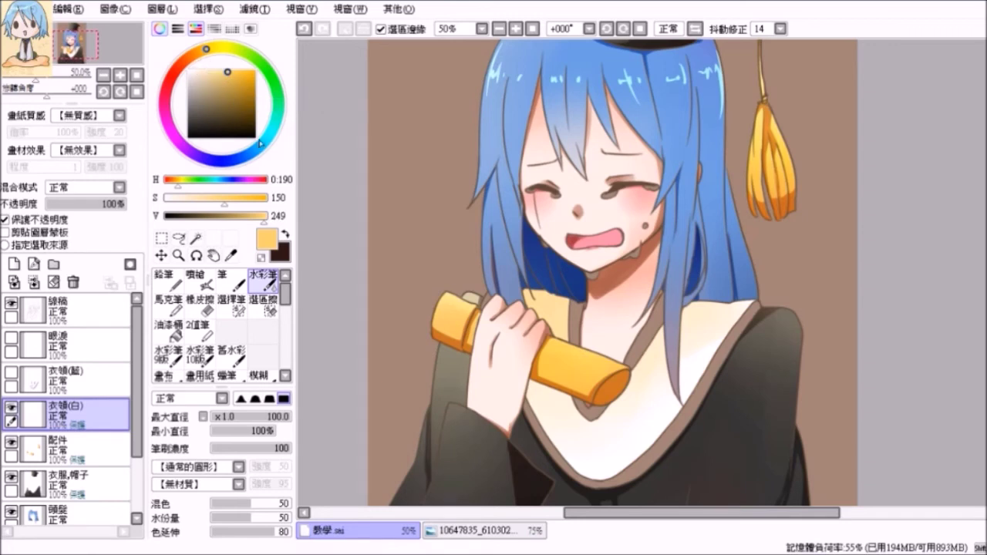
# Shade the lower white collar in grey-brown (H 0:129, S 66, V 153) with 筆 at size 77 and blend it with 水彩筆
pyautogui.moveTo(239, 83); pyautogui.dragTo(205, 95)
pyautogui.click(193, 55)
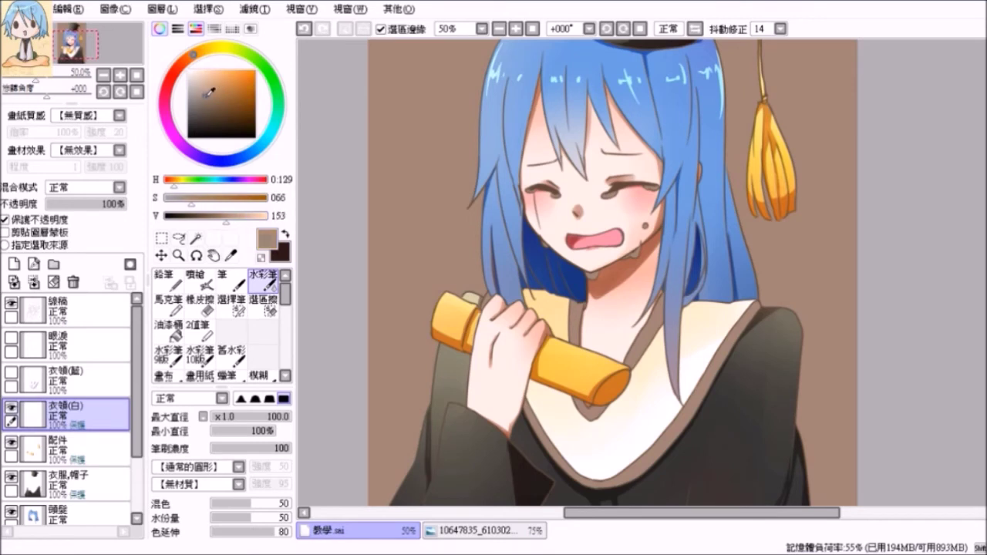
pyautogui.press('n')
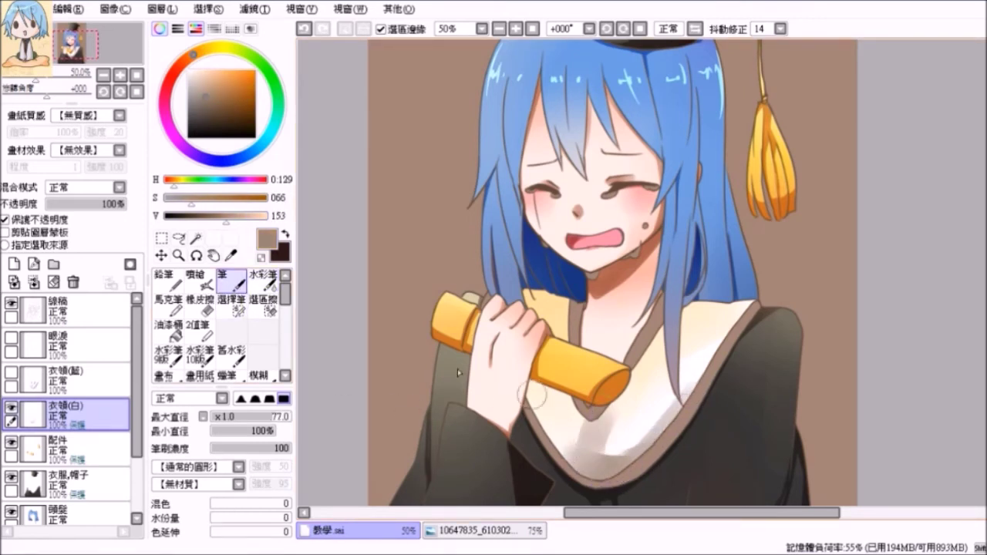
pyautogui.click(262, 279)
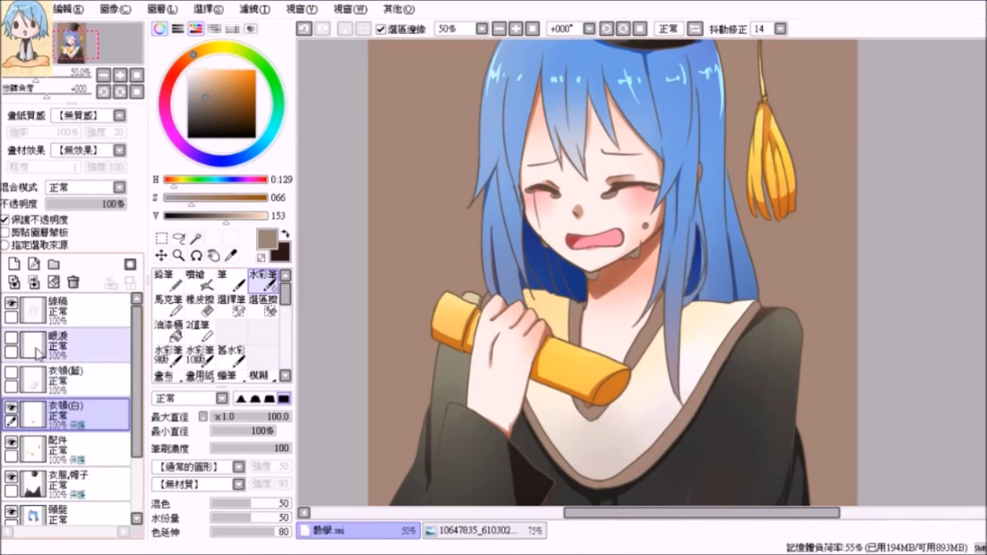
# Show the 衣領(藍) layer, make it active and enable 保護不透明度
pyautogui.click(14, 377)
pyautogui.click(39, 376)
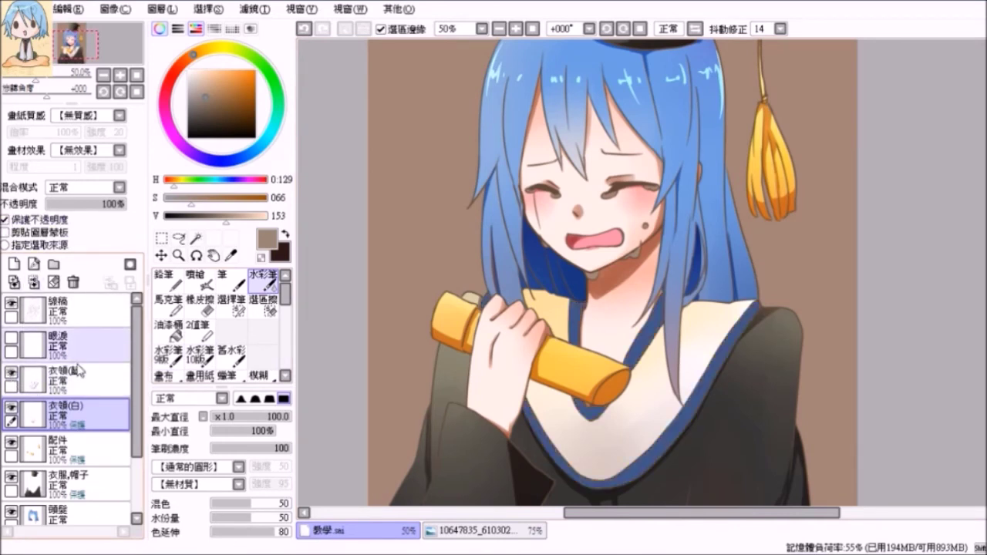
pyautogui.click(6, 220)
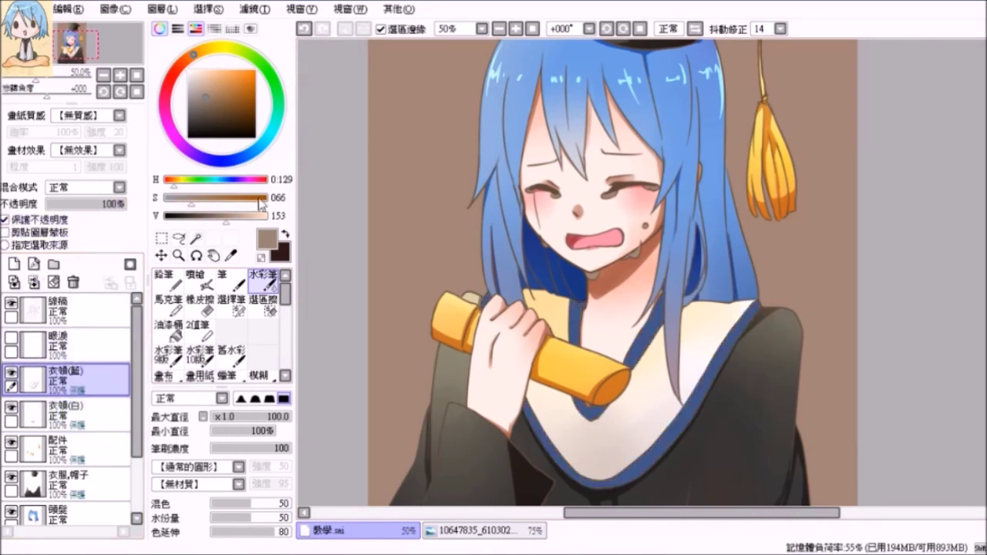
# Paint pale yellow (H 0:217, S 84, V 255) on the blue collar trim with 筆 at size 77 and blend it with 水彩筆
pyautogui.click(207, 70)
pyautogui.click(210, 69)
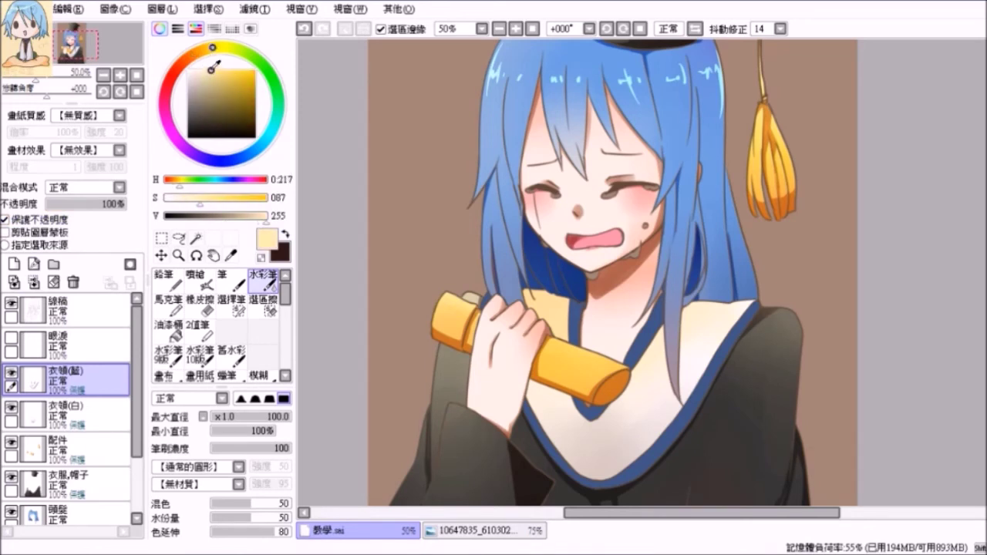
pyautogui.click(232, 284)
pyautogui.moveTo(754, 292)
pyautogui.mouseDown()
pyautogui.moveTo(704, 322)
pyautogui.moveTo(647, 307)
pyautogui.moveTo(662, 306)
pyautogui.moveTo(637, 323)
pyautogui.moveTo(576, 315)
pyautogui.mouseUp()
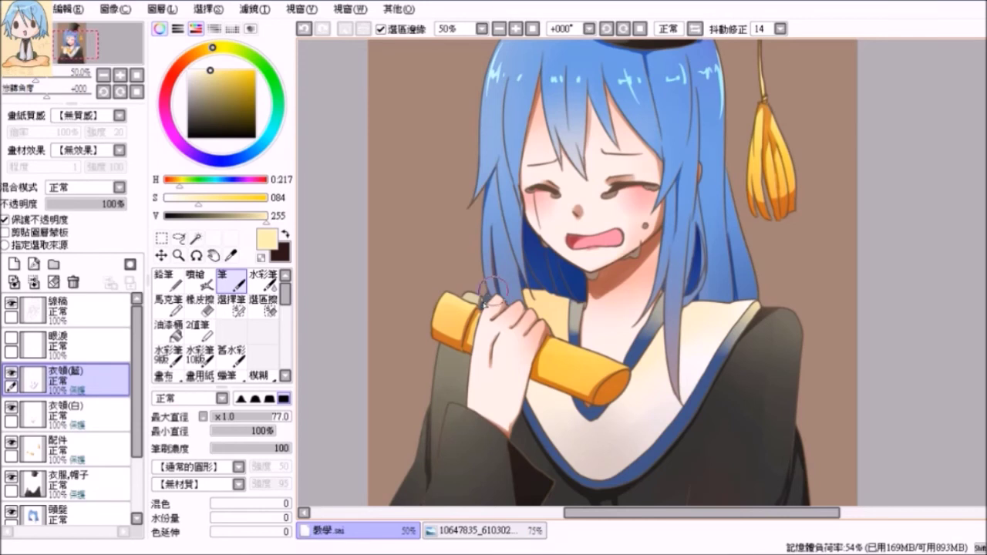
pyautogui.click(262, 280)
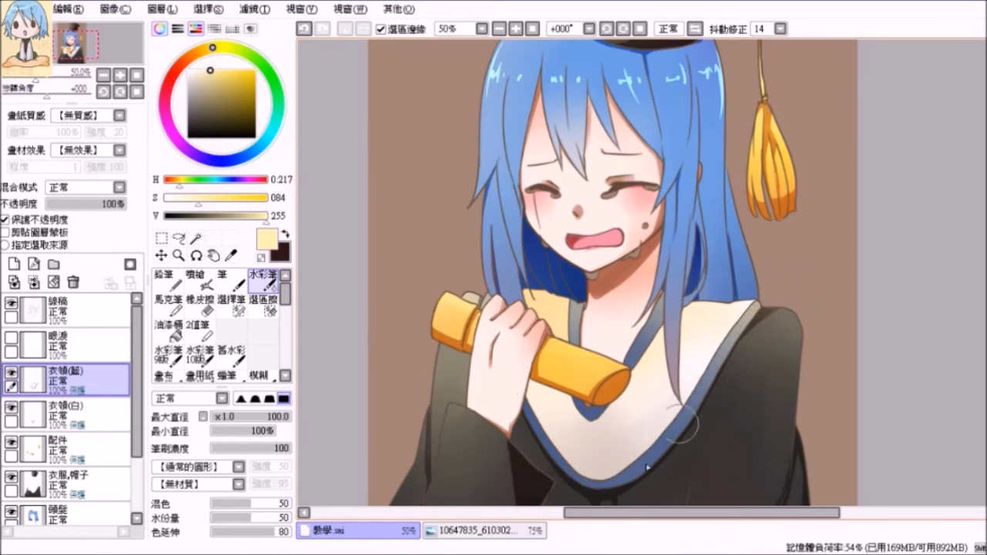
# Shade the trim's lower point and neck edge in dark blue (H 3:236, S 135, V 84) with 筆, blending with 水彩筆 at size 100
pyautogui.click(196, 157)
pyautogui.moveTo(238, 99); pyautogui.dragTo(224, 116)
pyautogui.click(226, 162)
pyautogui.click(231, 279)
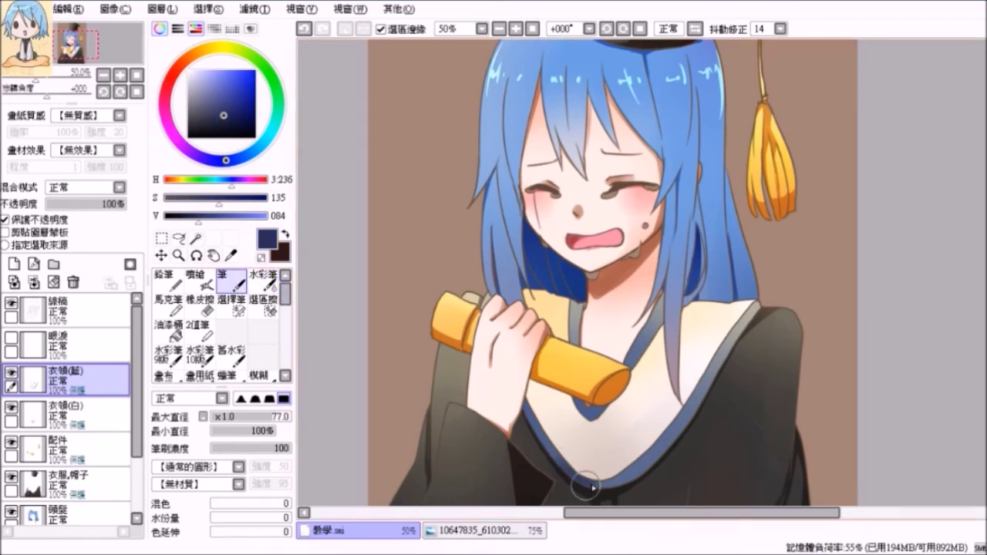
pyautogui.moveTo(662, 310); pyautogui.dragTo(634, 351)
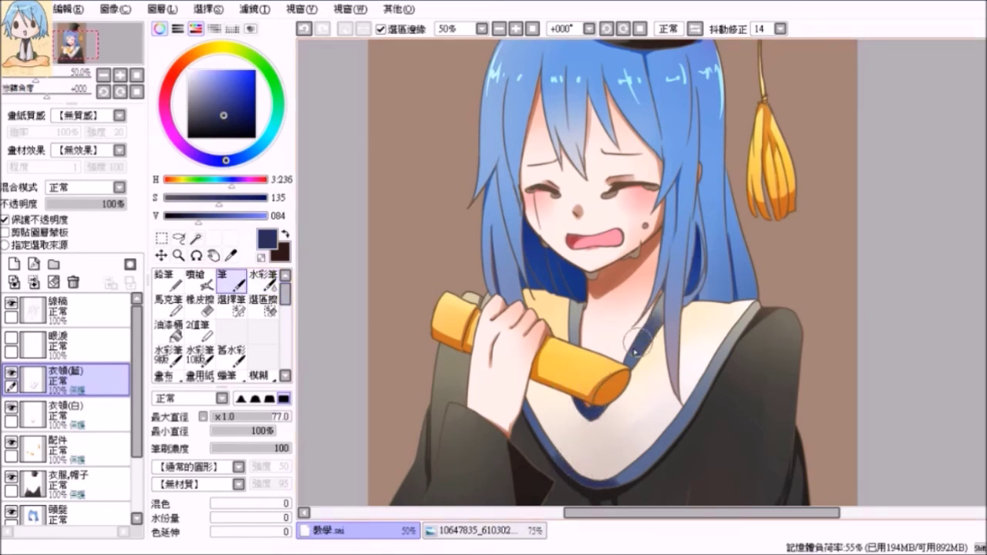
pyautogui.click(262, 280)
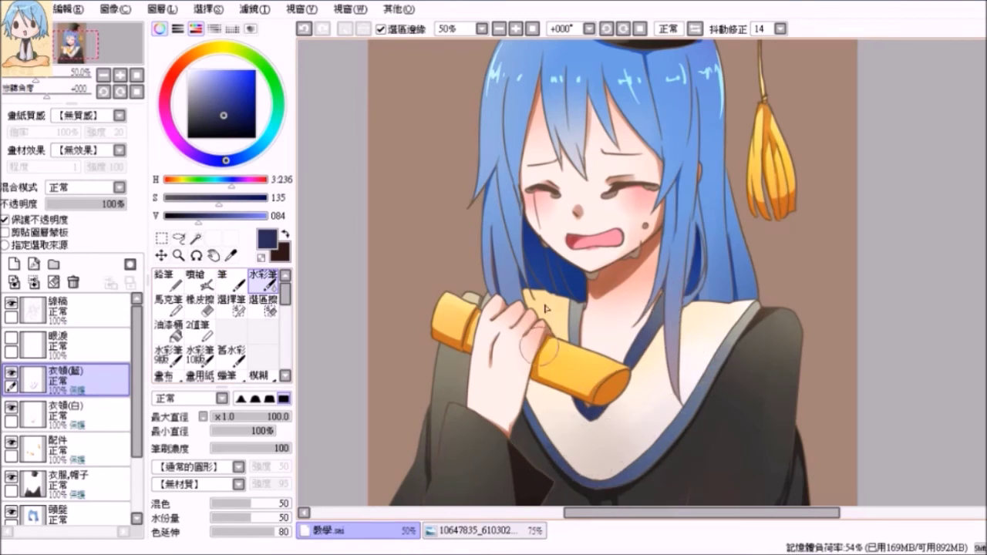
pyautogui.click(235, 286)
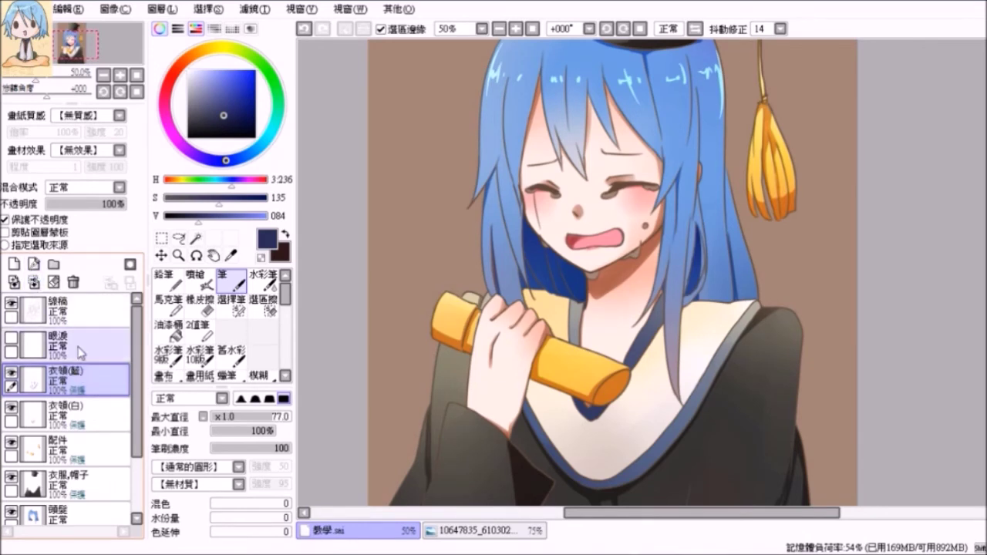
# Merge the 衣領(藍) layer down into the 衣領(白) layer
pyautogui.click(34, 283)
pyautogui.click(11, 374)
pyautogui.click(10, 376)
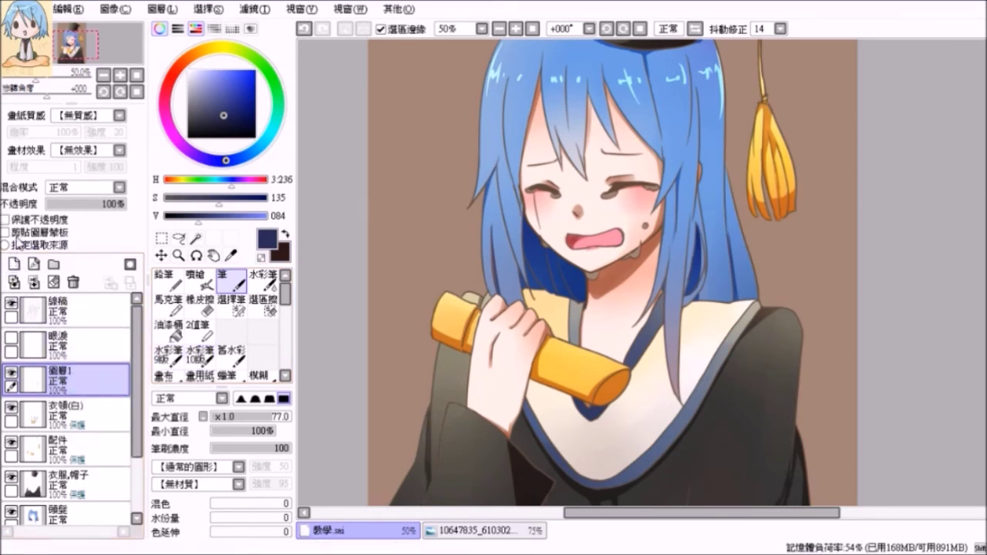
# Add a new layer above 衣領(白), enable 剪貼圖層蒙板 on it and set its blend mode to 正片疊底
pyautogui.click(13, 264)
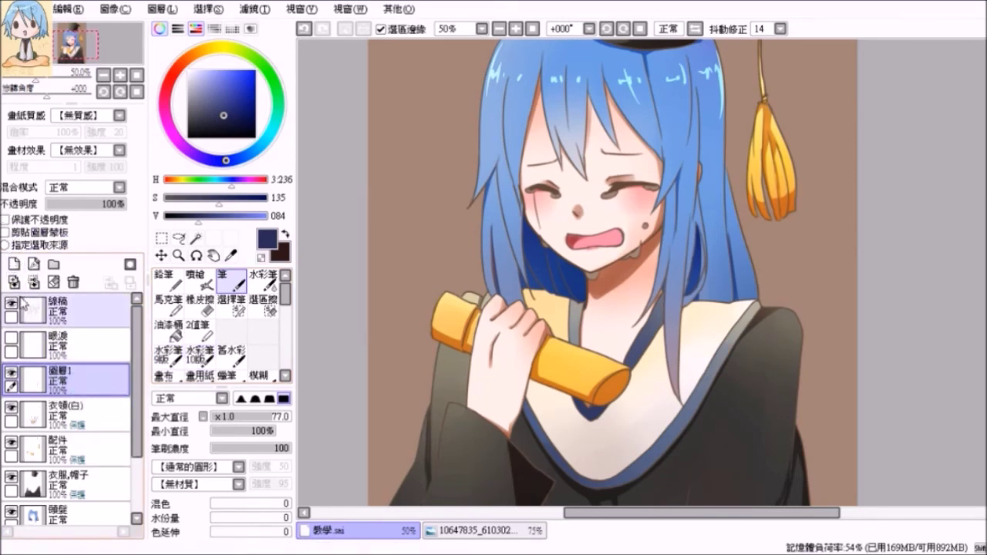
pyautogui.click(5, 233)
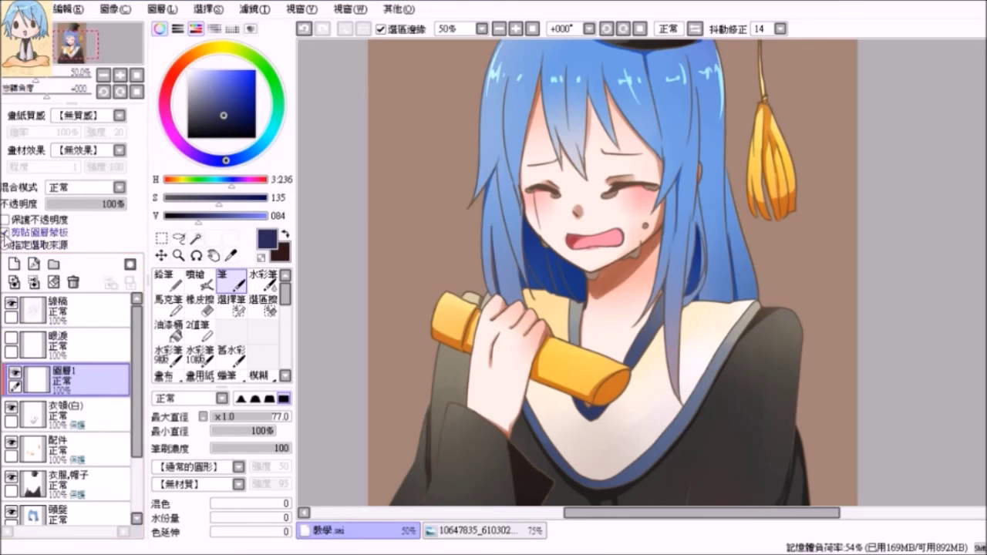
pyautogui.click(119, 188)
pyautogui.click(99, 215)
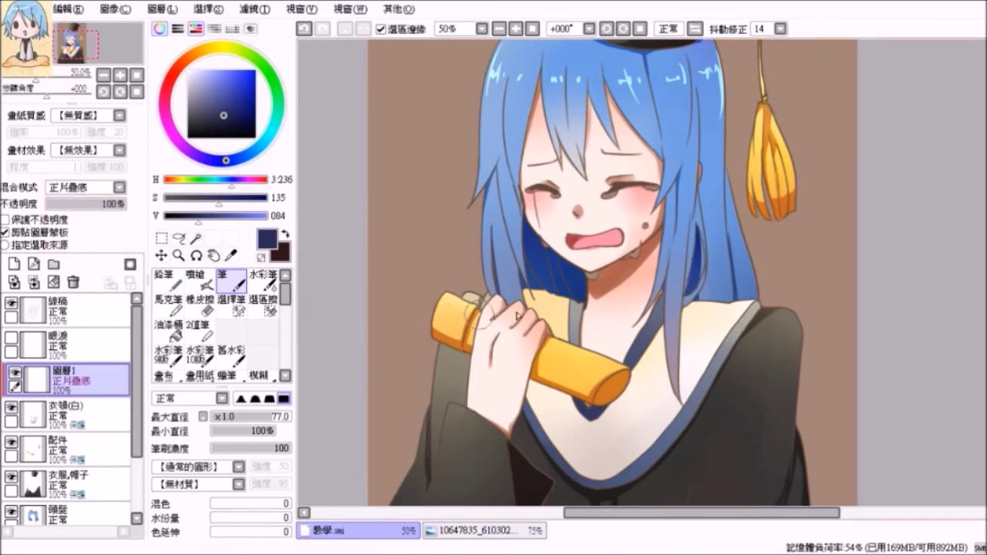
# Paint grey shadows (H 3:236, S 9, V 180) on the collar around the neck and hair with 筆 at size 26, undoing the last stroke
pyautogui.moveTo(237, 131)
pyautogui.mouseDown()
pyautogui.moveTo(202, 89)
pyautogui.moveTo(191, 90)
pyautogui.mouseUp()
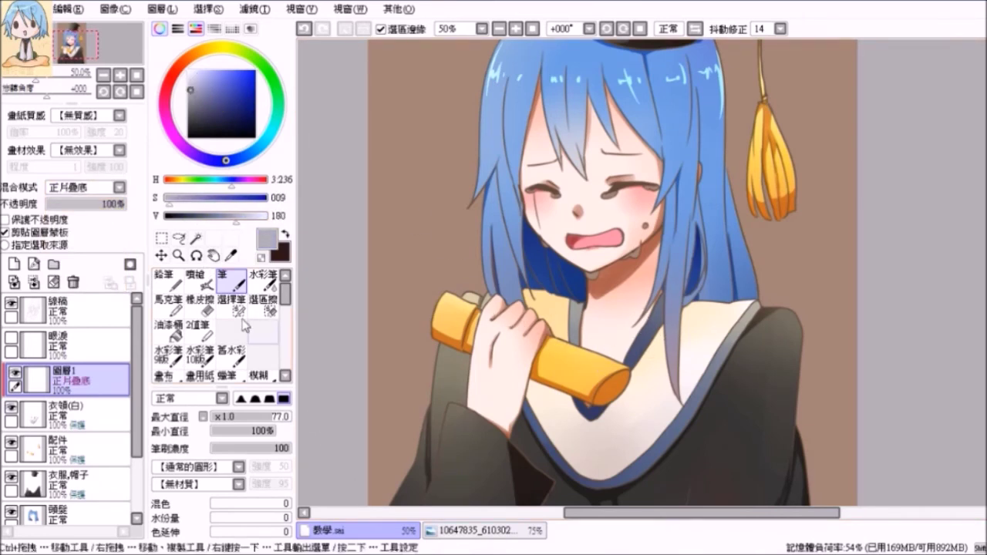
pyautogui.click(229, 418)
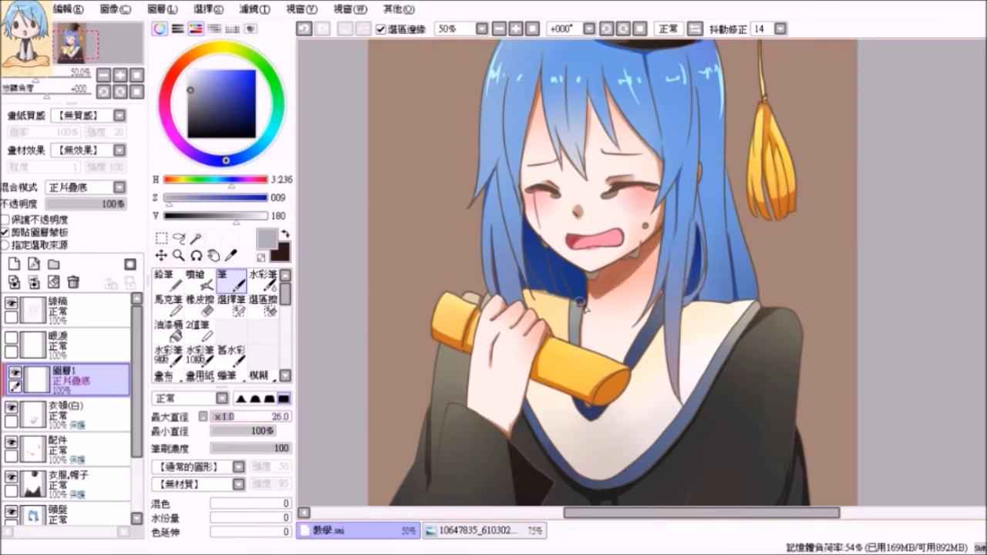
pyautogui.moveTo(576, 303); pyautogui.dragTo(579, 364)
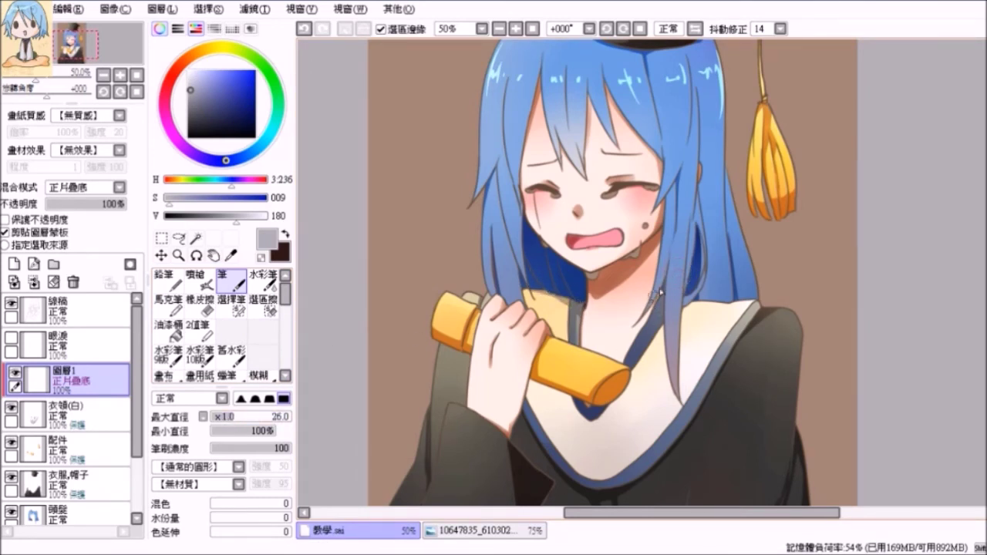
pyautogui.moveTo(672, 301); pyautogui.dragTo(629, 369)
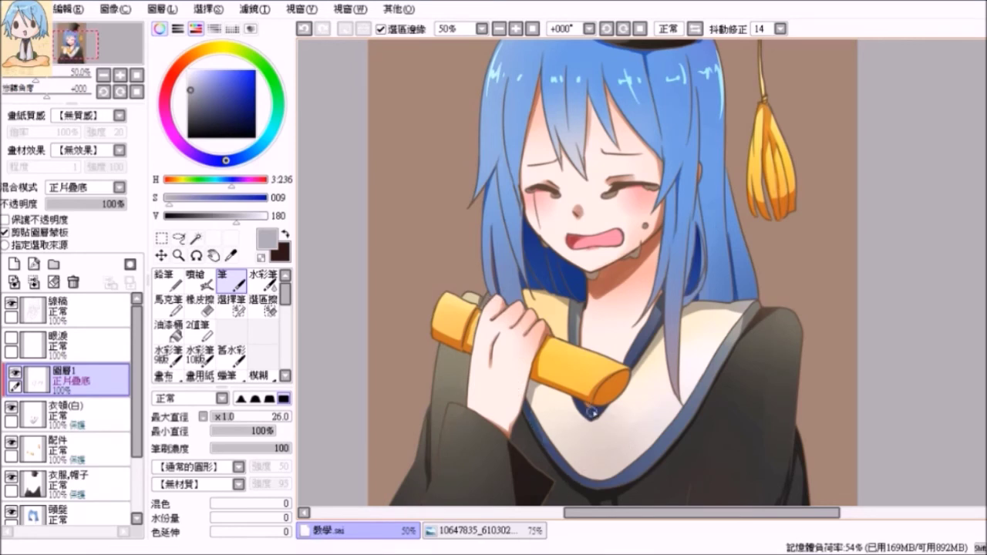
pyautogui.moveTo(594, 408); pyautogui.dragTo(614, 479)
pyautogui.click(303, 29)
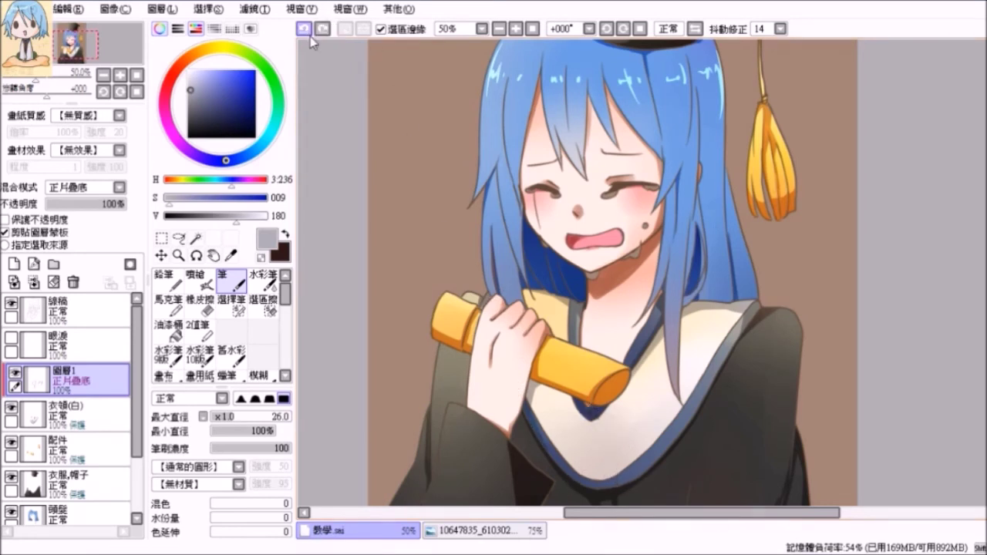
# Paint a thin blue-grey shadow (H 3:236, S 42, V 114) along the collar's outer blue trim with 筆 at size 11
pyautogui.click(224, 417)
pyautogui.click(207, 101)
pyautogui.click(199, 106)
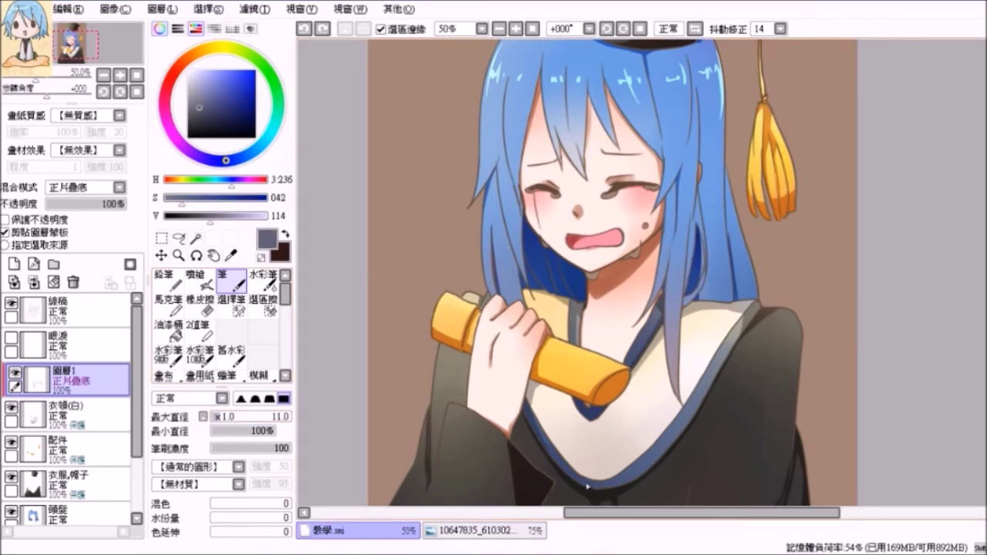
pyautogui.scroll(1, 588, 487)
pyautogui.moveTo(492, 368); pyautogui.dragTo(544, 445)
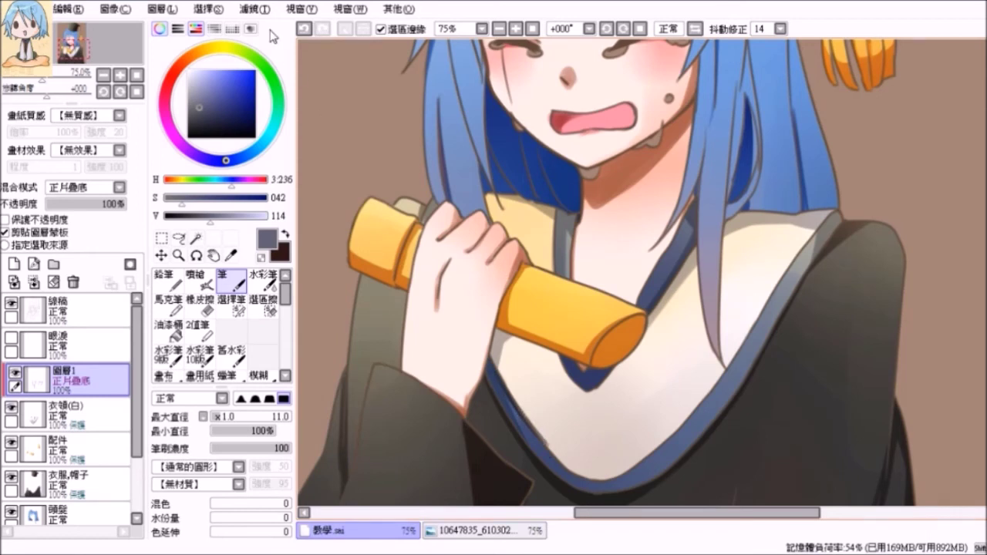
pyautogui.click(303, 29)
pyautogui.scroll(-1, 340, 52)
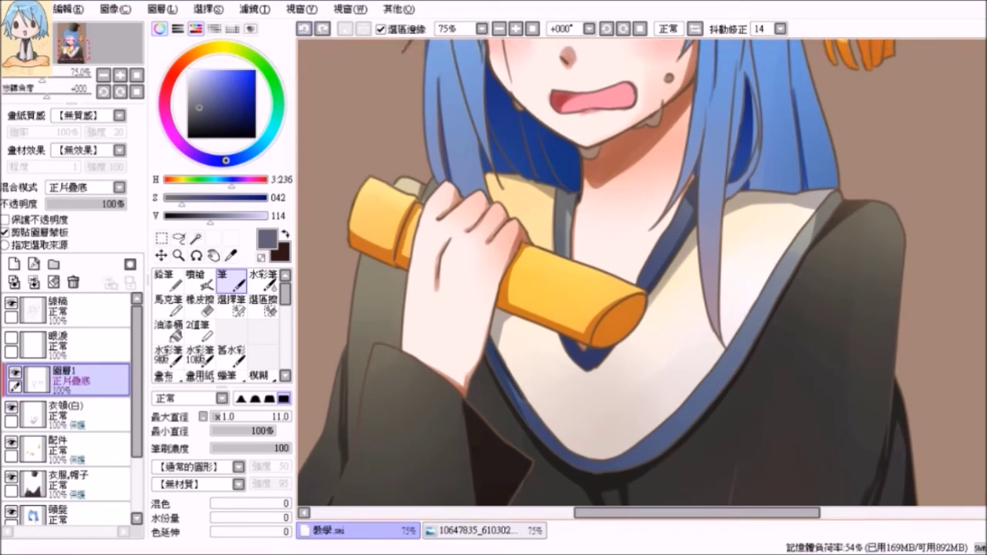
pyautogui.moveTo(518, 385)
pyautogui.mouseDown()
pyautogui.moveTo(589, 456)
pyautogui.moveTo(581, 453)
pyautogui.moveTo(617, 454)
pyautogui.moveTo(668, 433)
pyautogui.moveTo(639, 438)
pyautogui.moveTo(765, 307)
pyautogui.moveTo(750, 330)
pyautogui.moveTo(737, 325)
pyautogui.moveTo(728, 335)
pyautogui.moveTo(841, 183)
pyautogui.mouseUp()
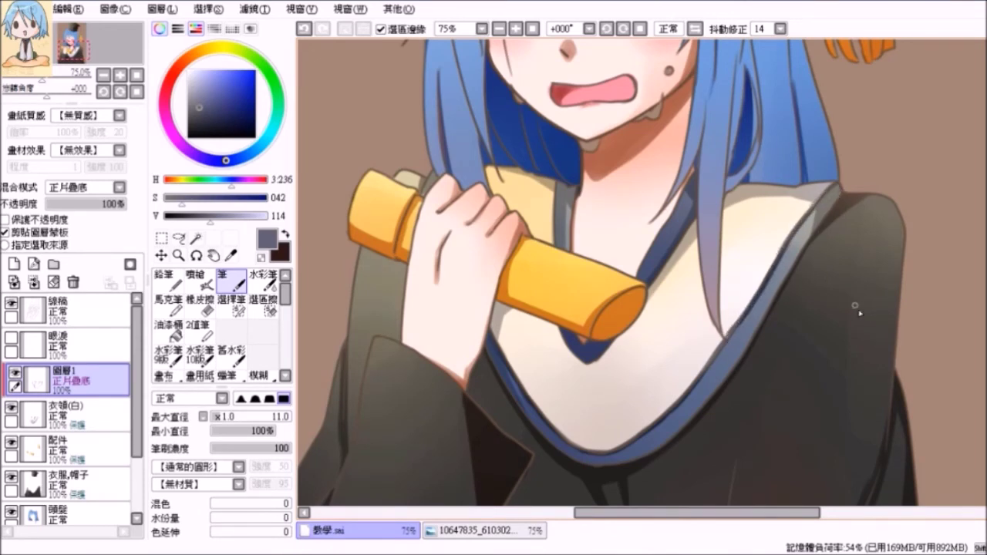
pyautogui.scroll(-1, 853, 304)
pyautogui.scroll(-1, 872, 318)
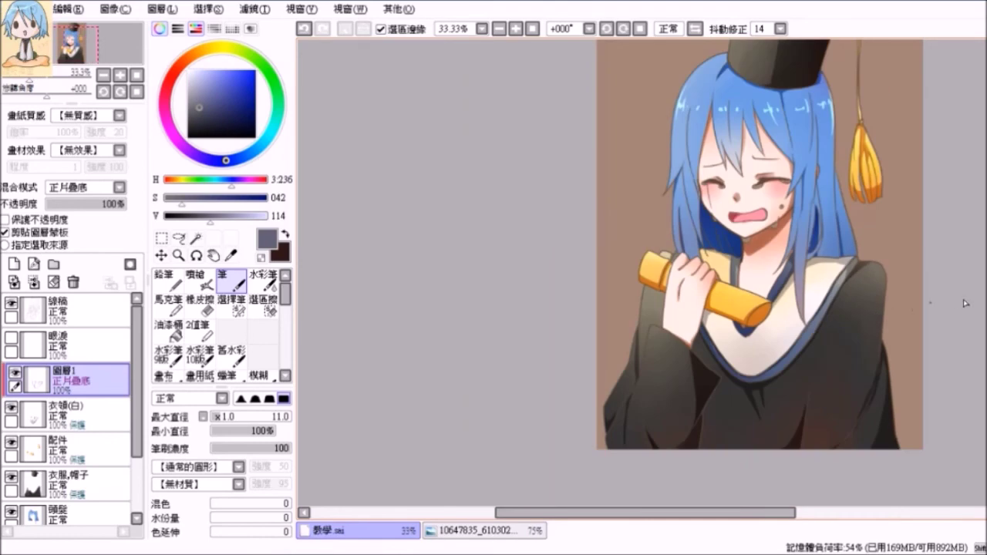
pyautogui.moveTo(983, 297); pyautogui.dragTo(984, 272)
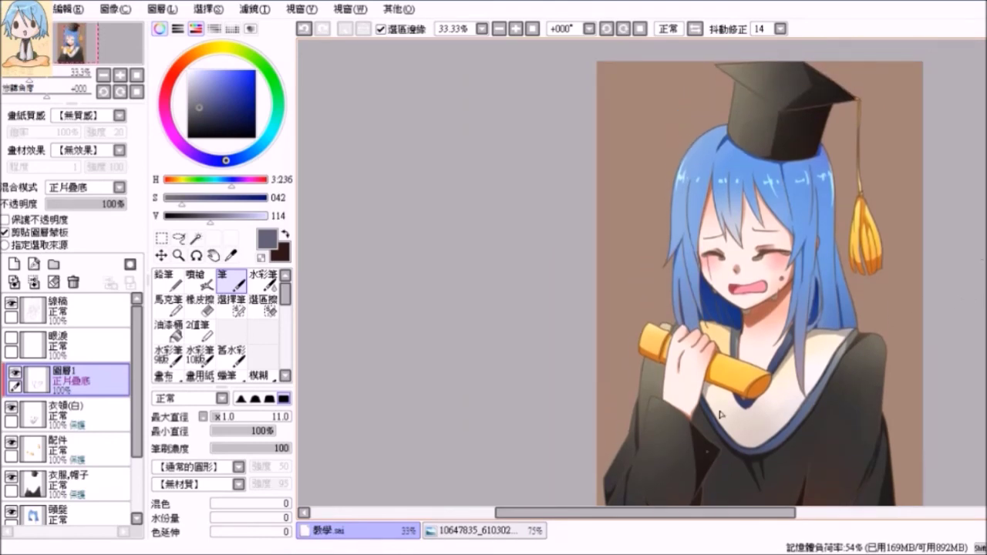
pyautogui.scroll(2, 783, 355)
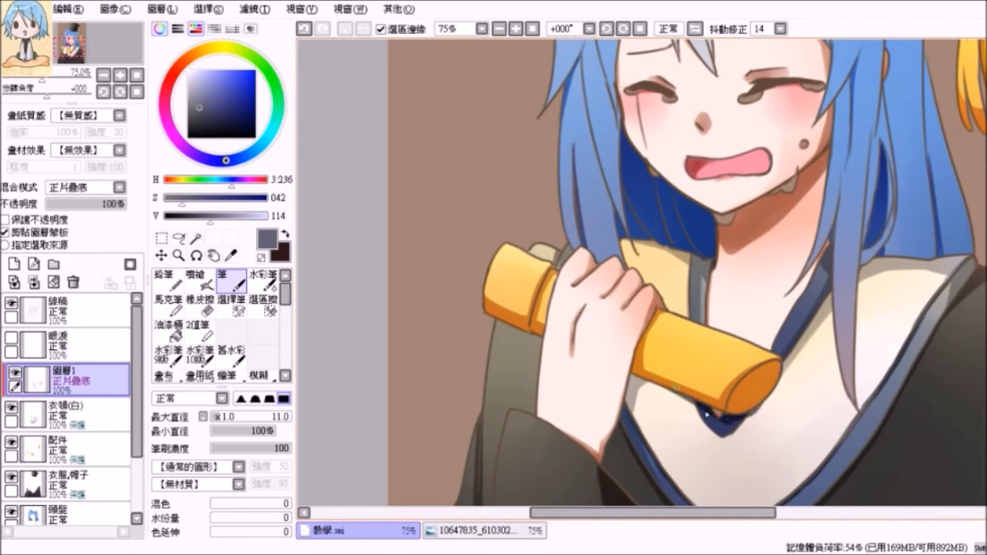
pyautogui.scroll(-2, 744, 409)
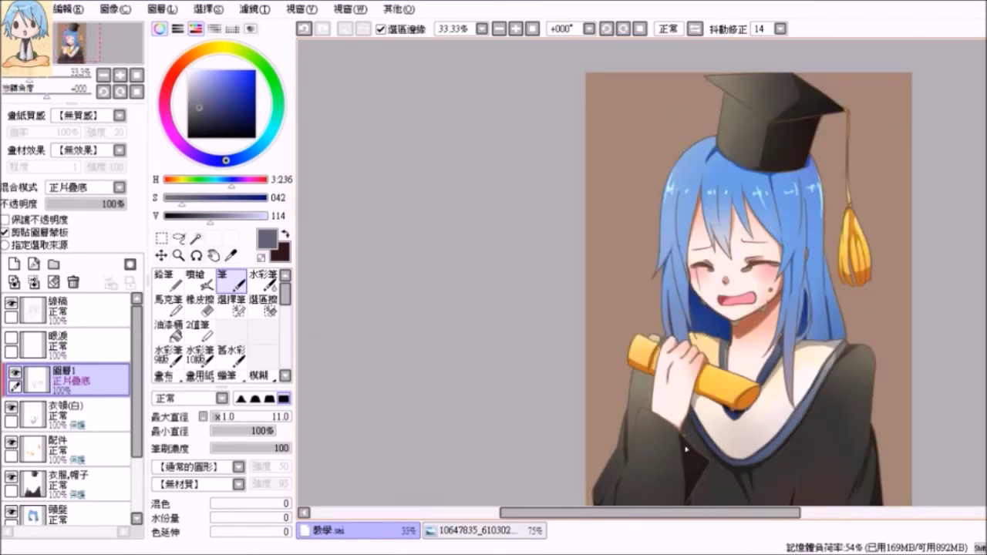
pyautogui.moveTo(742, 513); pyautogui.dragTo(780, 518)
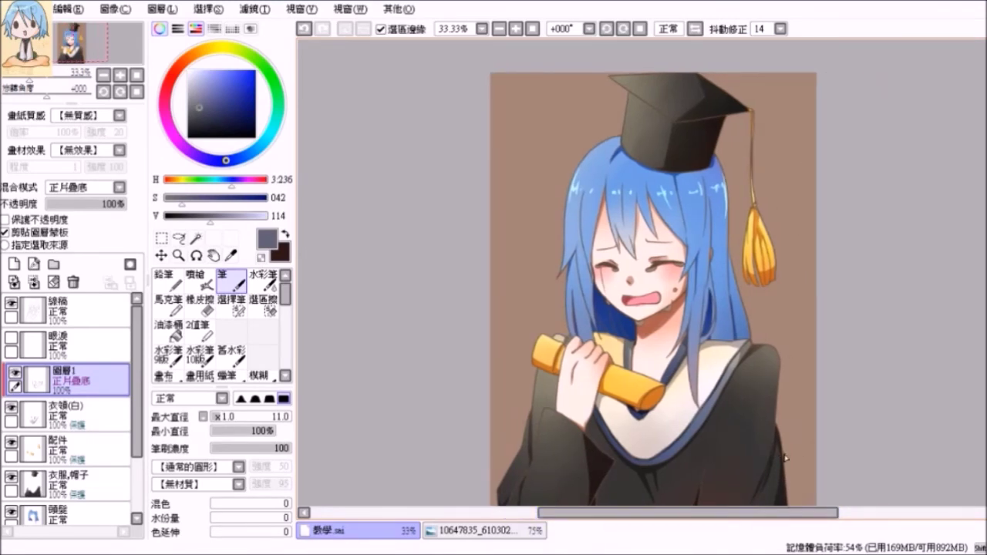
# Merge the 正片疊底 shadow layer down into the 衣領(白) layer
pyautogui.scroll(-1, 785, 458)
pyautogui.moveTo(986, 249); pyautogui.dragTo(986, 283)
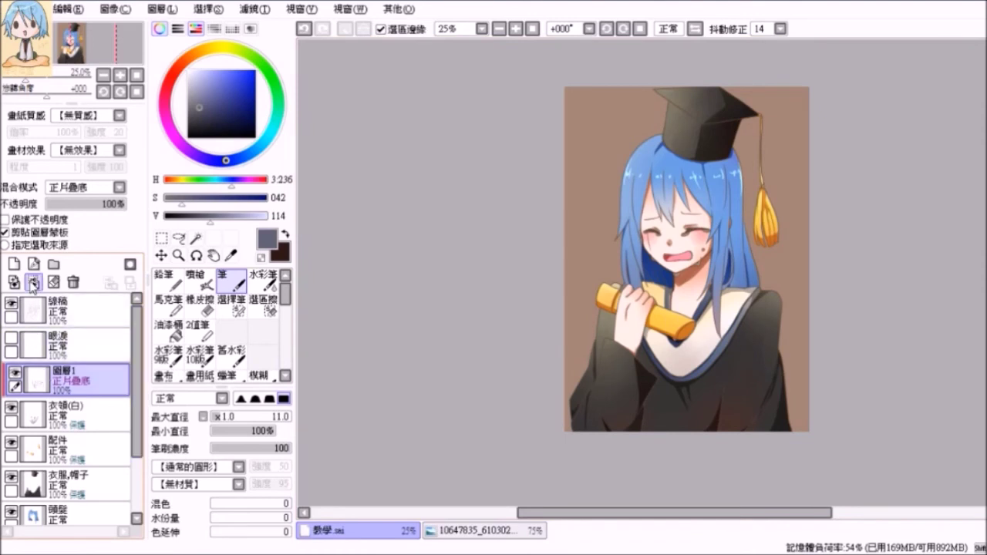
pyautogui.click(34, 283)
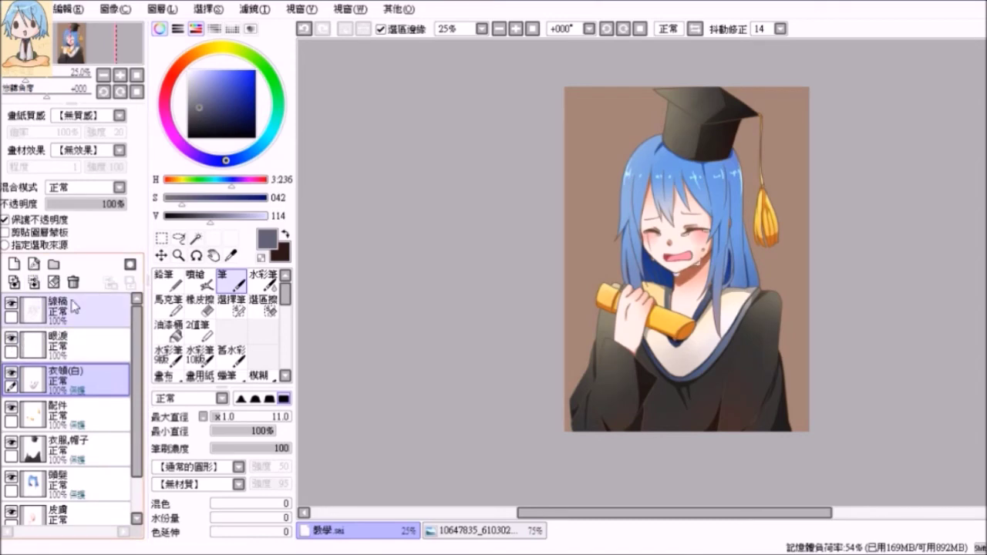
# Enable 保護不透明度 on the 眼淚 layer and shade the tears light blue (H 3:236, S 87, V 201) with 筆 at size 5
pyautogui.scroll(5, 706, 268)
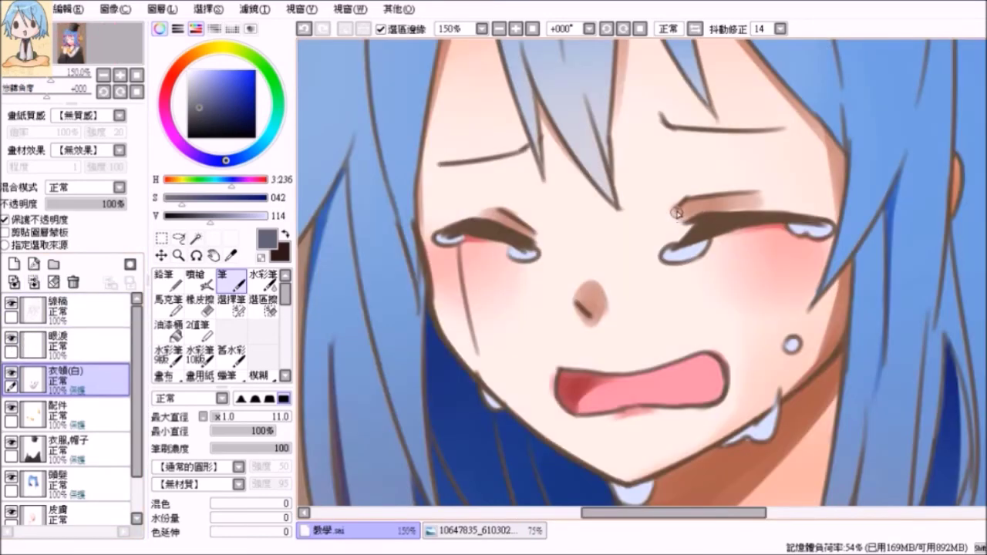
pyautogui.scroll(-1, 677, 215)
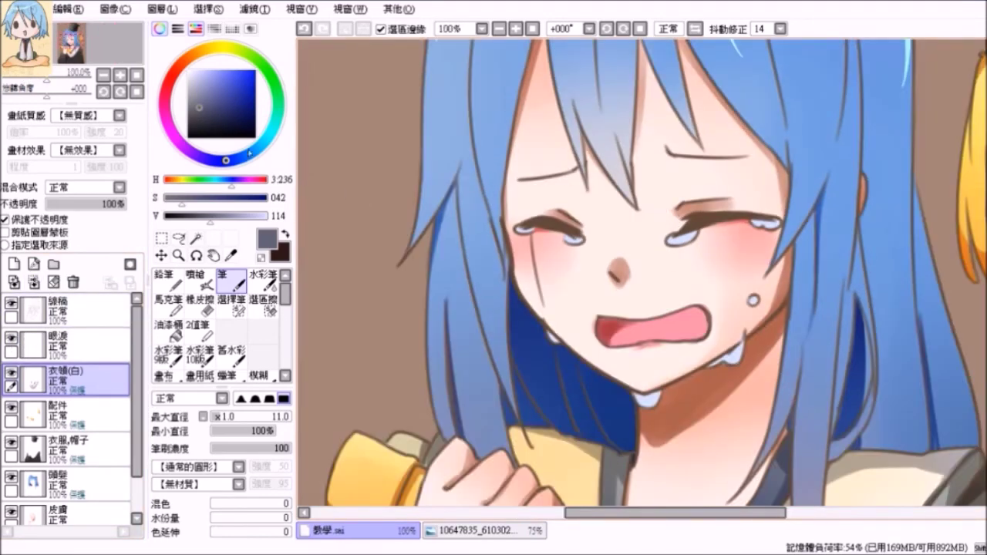
pyautogui.click(77, 345)
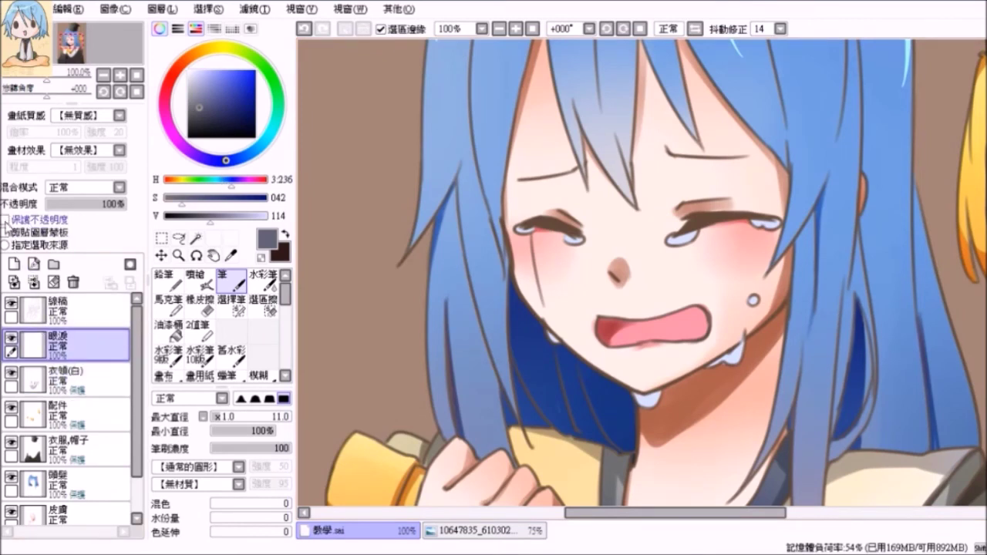
pyautogui.click(5, 220)
pyautogui.moveTo(201, 106); pyautogui.dragTo(211, 85)
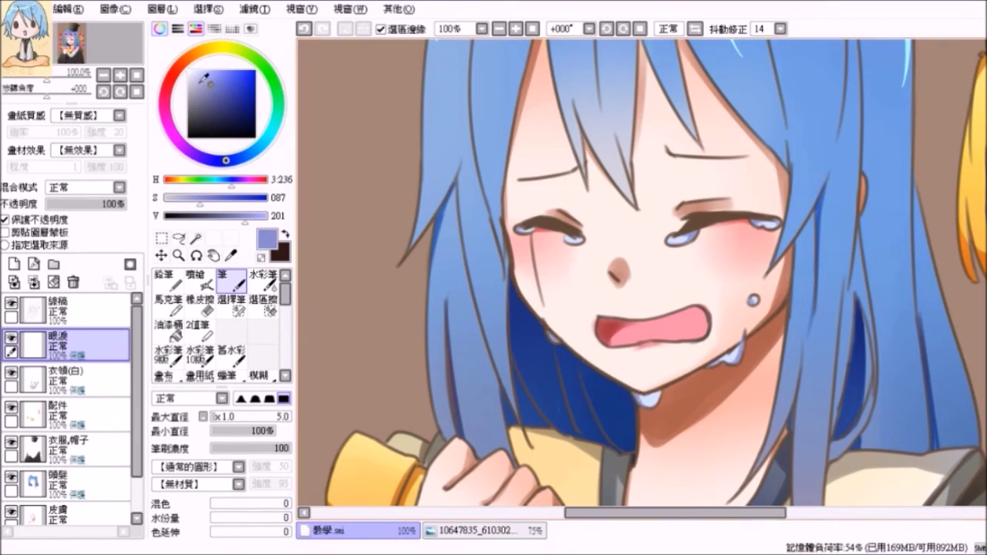
# Add white highlights (S 0, V 255) to the tears with 鉛筆 at size 5
pyautogui.moveTo(205, 78); pyautogui.dragTo(188, 70)
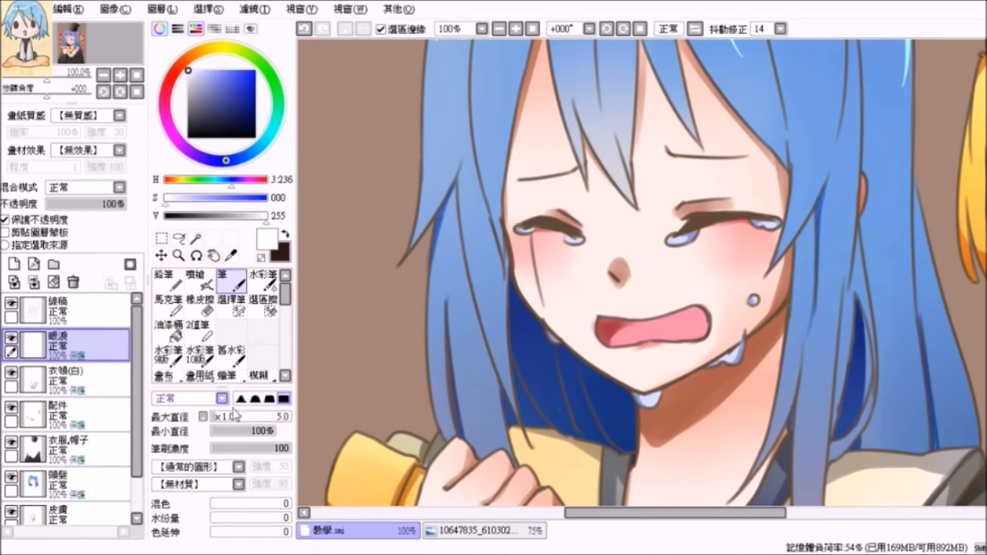
pyautogui.scroll(2, 465, 289)
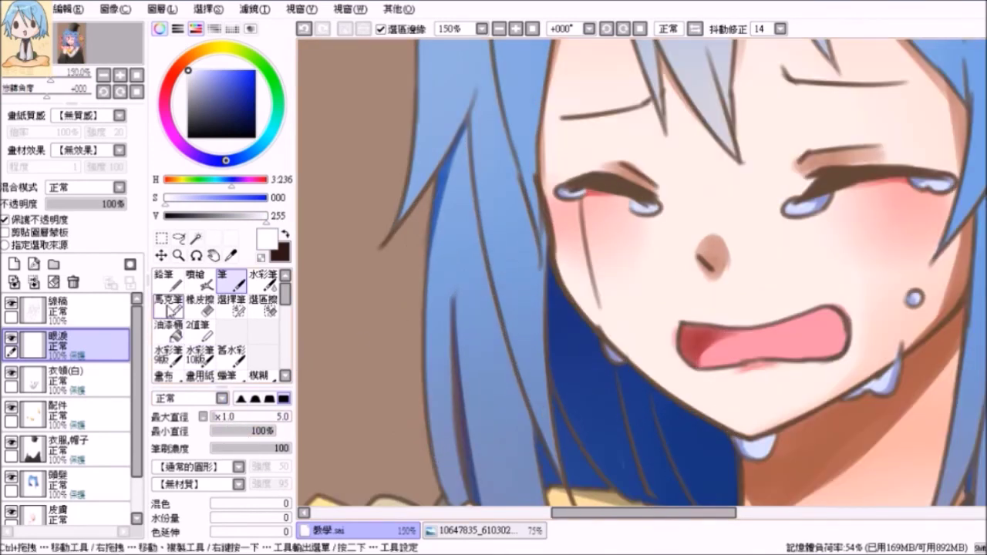
pyautogui.click(168, 279)
pyautogui.moveTo(223, 417); pyautogui.dragTo(215, 417)
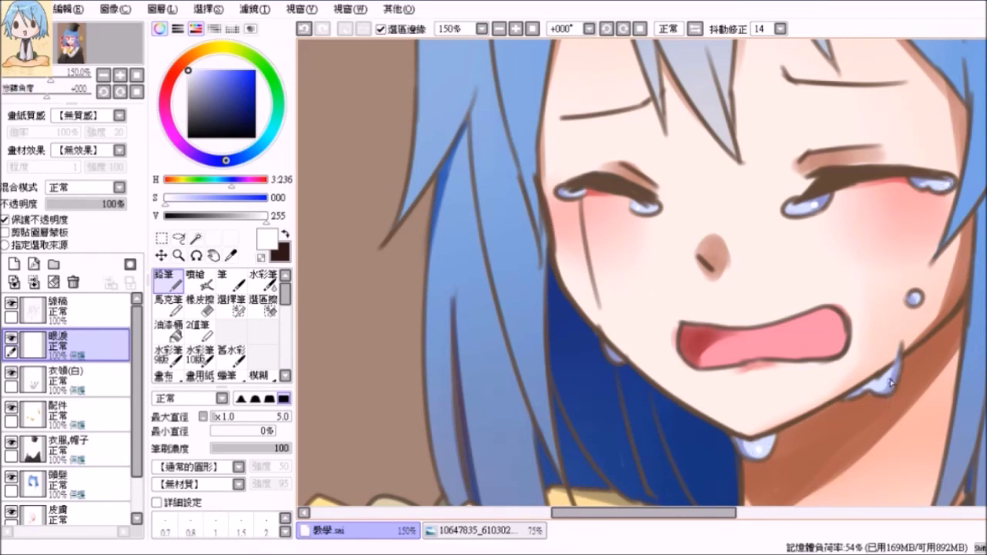
# Examine the whole illustration and the face up close, selecting the 皮膚 layer to check the skin
pyautogui.scroll(-3, 868, 430)
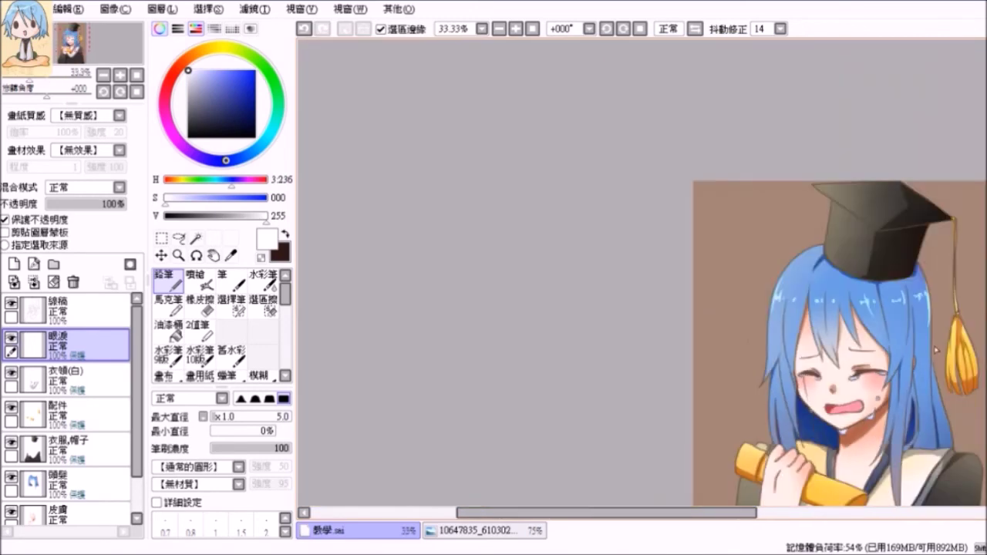
pyautogui.scroll(-3, 839, 270)
pyautogui.moveTo(650, 513); pyautogui.dragTo(713, 512)
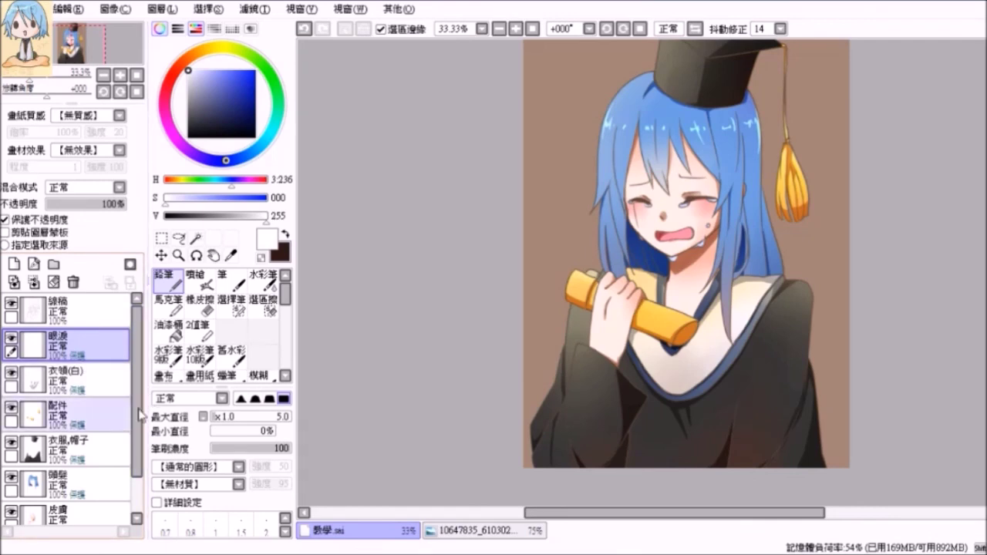
pyautogui.moveTo(136, 421); pyautogui.dragTo(136, 467)
pyautogui.click(101, 478)
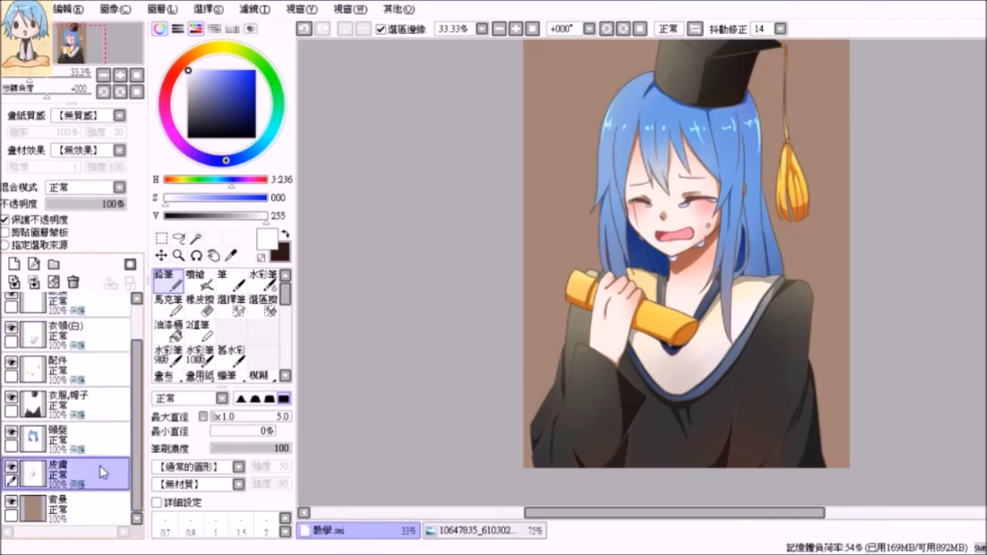
pyautogui.scroll(3, 698, 196)
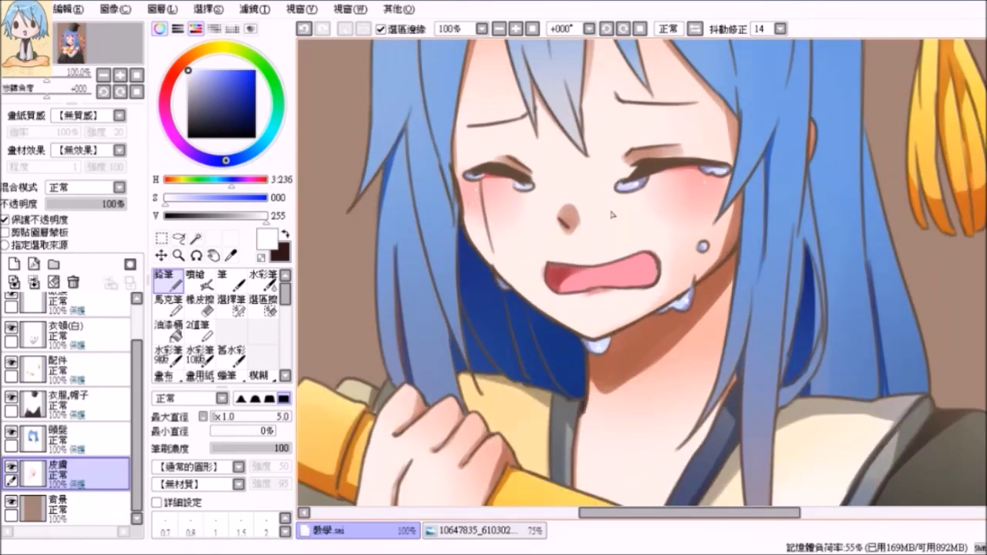
pyautogui.scroll(-2, 646, 203)
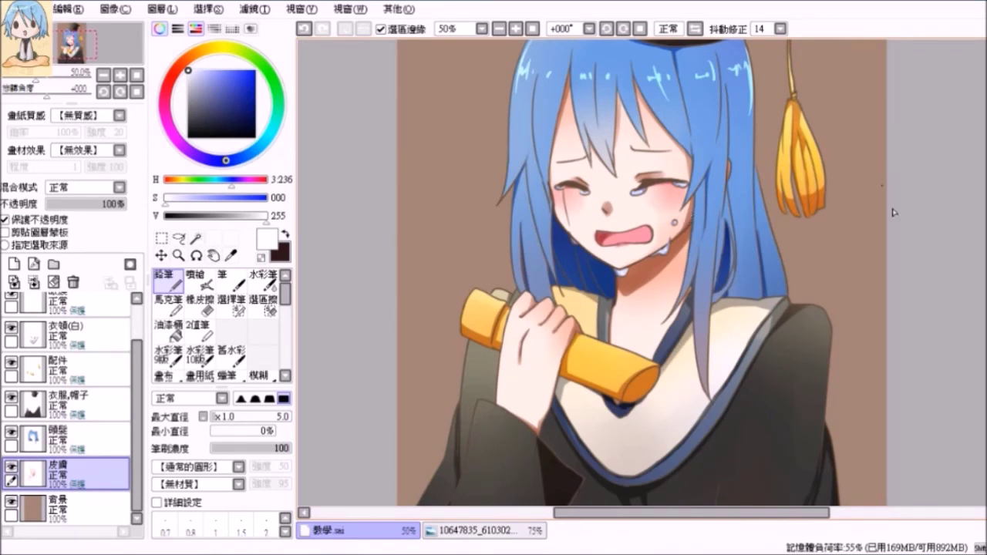
pyautogui.scroll(-1, 942, 314)
pyautogui.moveTo(733, 512); pyautogui.dragTo(771, 513)
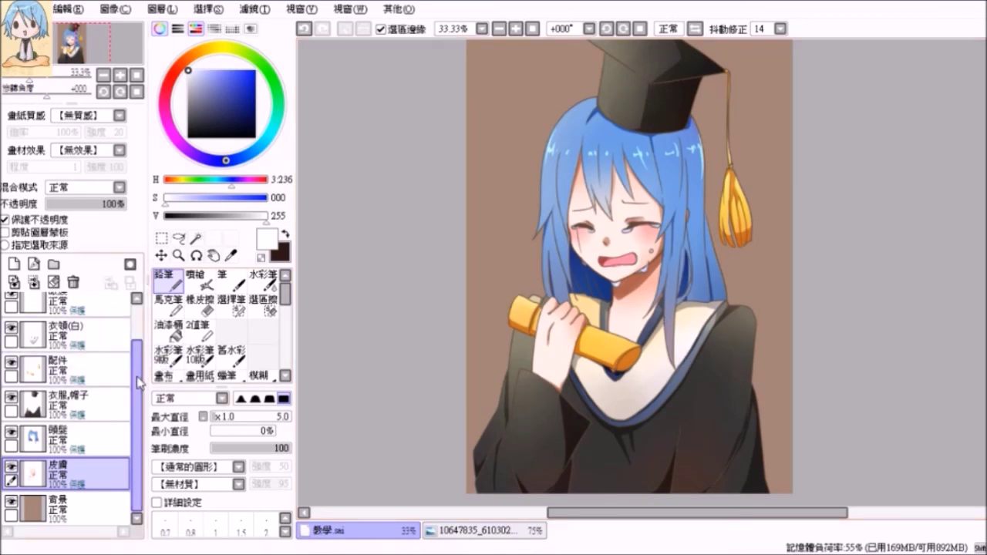
pyautogui.scroll(2, 142, 384)
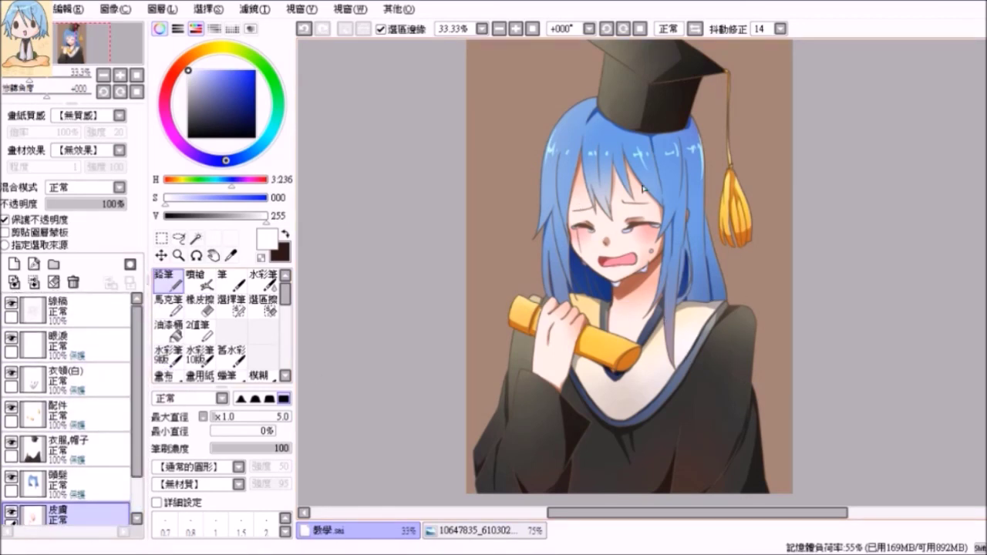
pyautogui.scroll(3, 648, 190)
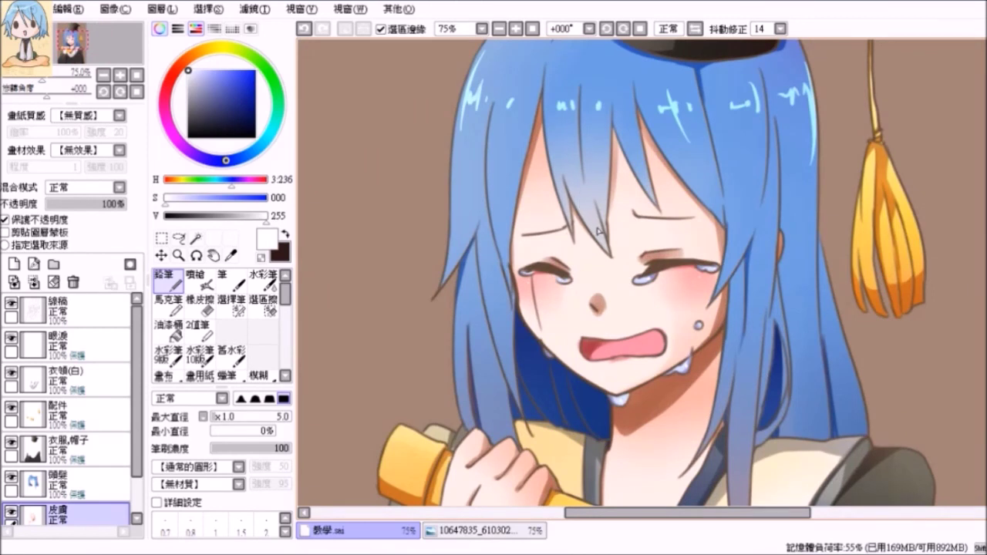
# Enable 保護不透明度 on the 線稿 layer and choose a pale yellow (H 0:252, S 105, V 237) for 筆
pyautogui.click(85, 312)
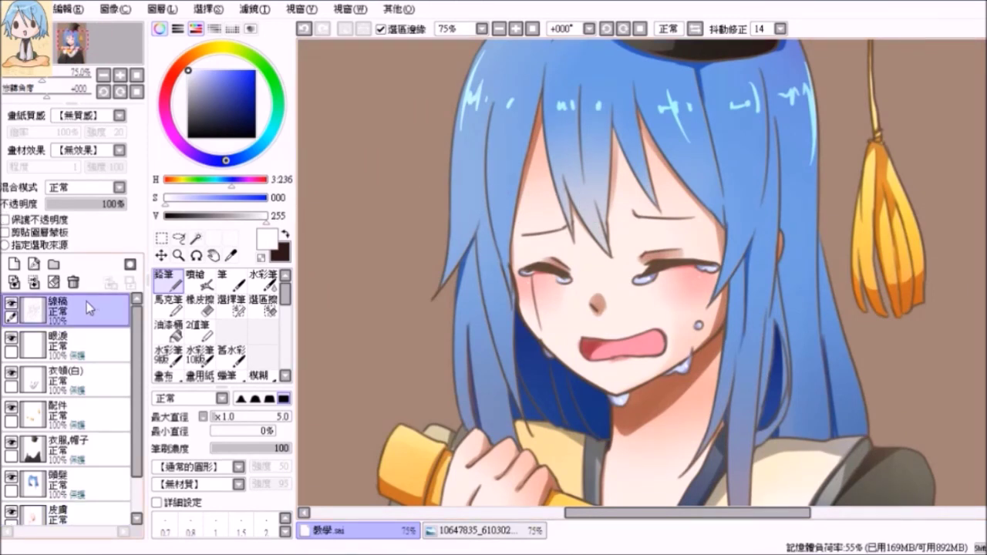
pyautogui.click(6, 219)
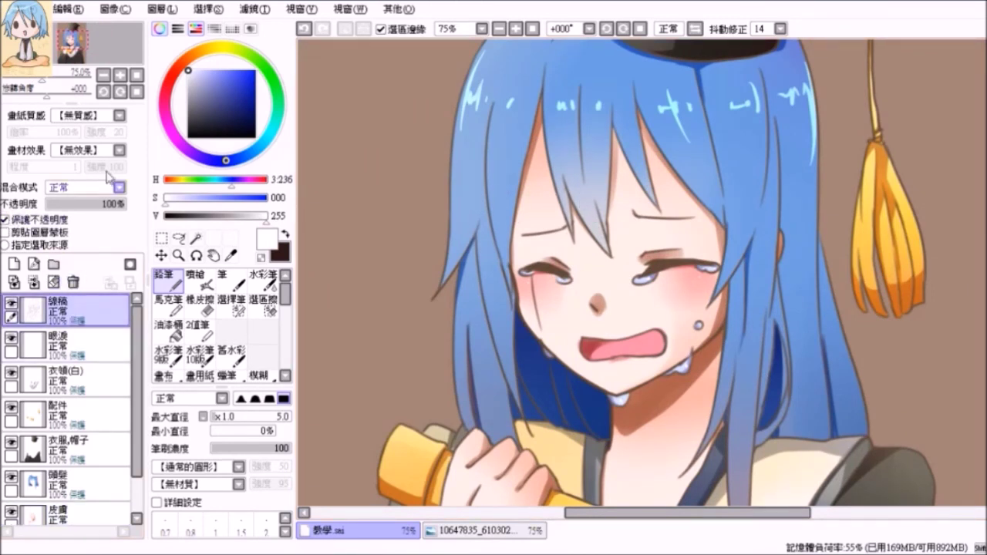
pyautogui.click(219, 50)
pyautogui.moveTo(194, 76); pyautogui.dragTo(214, 73)
pyautogui.click(231, 276)
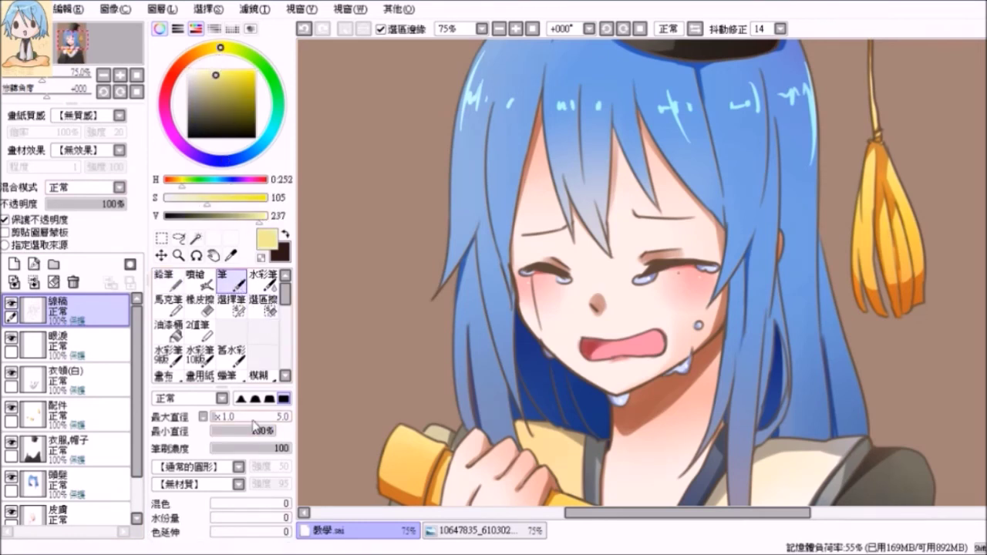
# Tint the line art around the bang tips and face pale yellow with 筆 at size 58, blending it with 水彩筆 at size 100
pyautogui.moveTo(564, 201)
pyautogui.mouseDown()
pyautogui.moveTo(582, 247)
pyautogui.moveTo(594, 223)
pyautogui.moveTo(568, 215)
pyautogui.moveTo(615, 265)
pyautogui.moveTo(603, 199)
pyautogui.moveTo(624, 162)
pyautogui.moveTo(593, 223)
pyautogui.mouseUp()
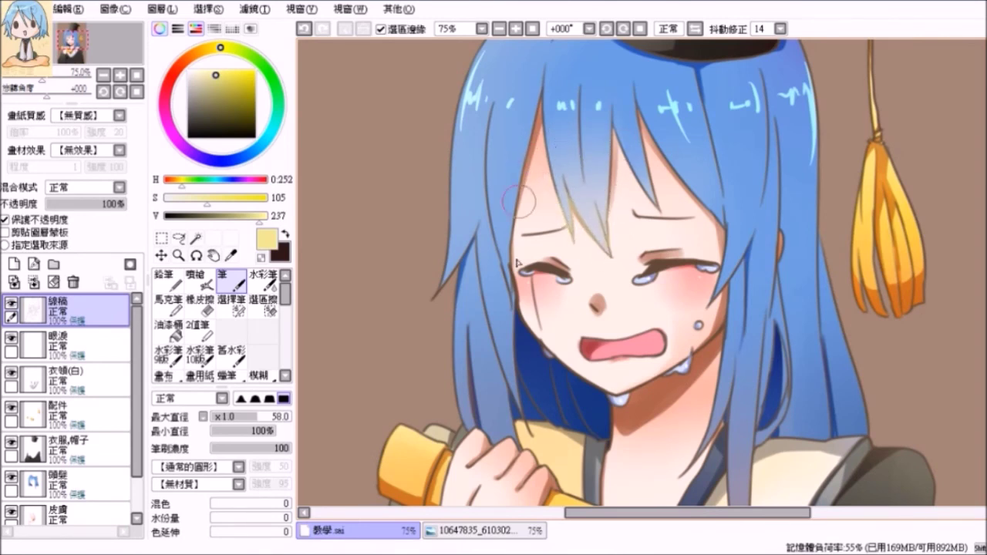
pyautogui.moveTo(518, 273); pyautogui.dragTo(520, 320)
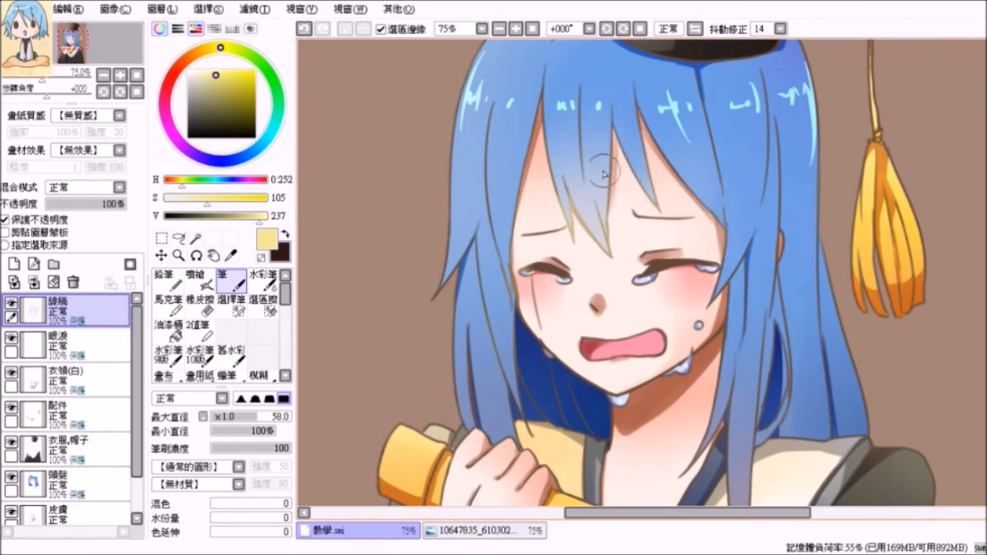
pyautogui.click(262, 279)
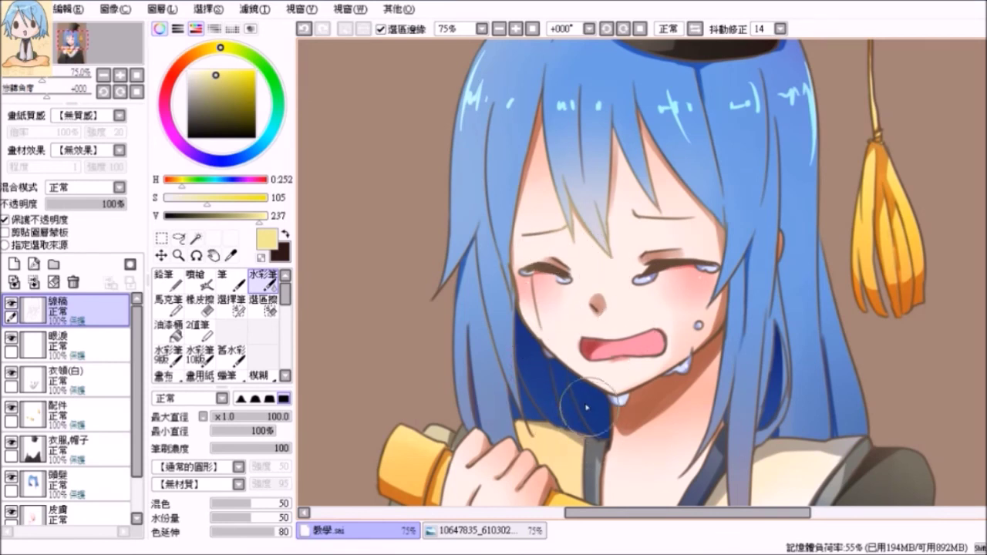
pyautogui.click(231, 280)
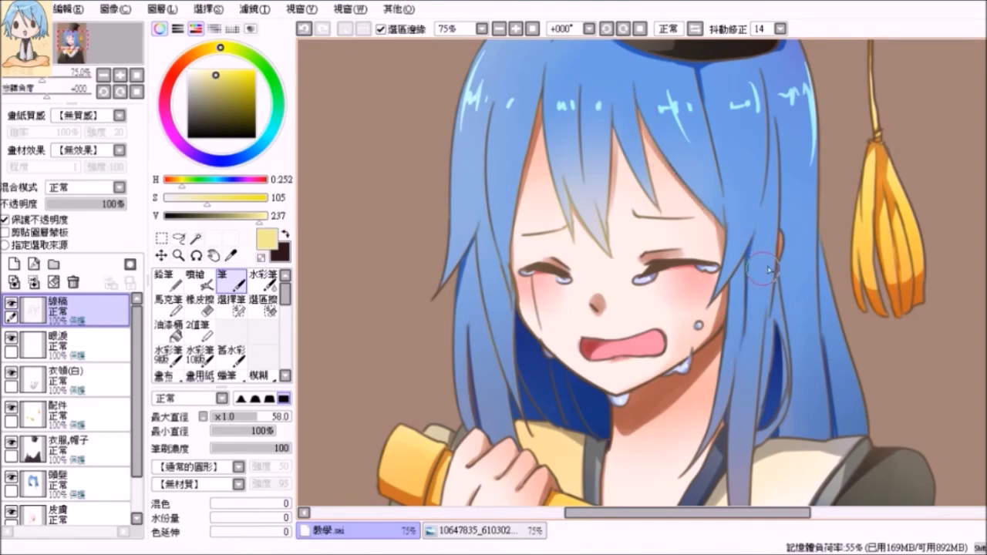
# Recolour the line art of the long side hair dark blue (H 3:166, S 180, V 96) with 筆 at size 58
pyautogui.scroll(-3, 789, 274)
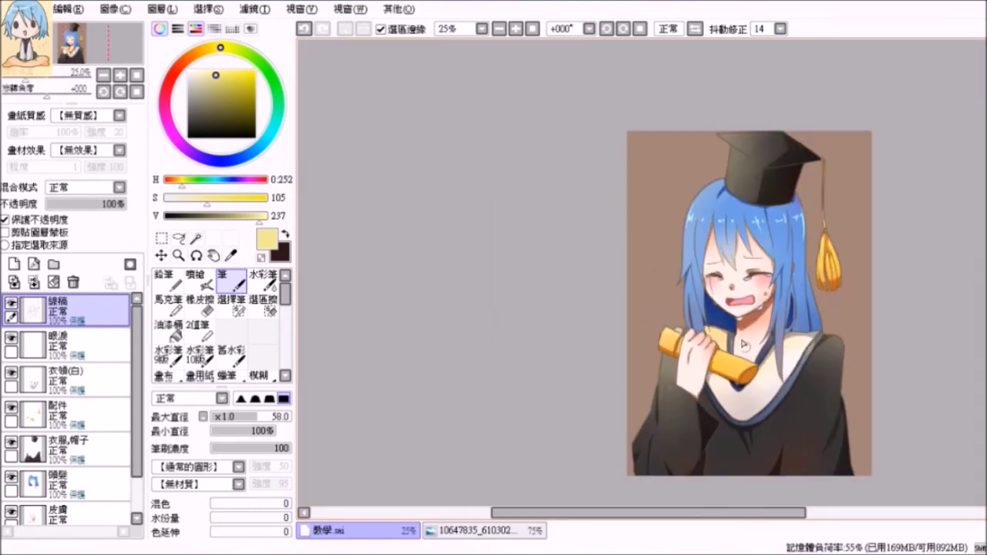
pyautogui.scroll(3, 745, 349)
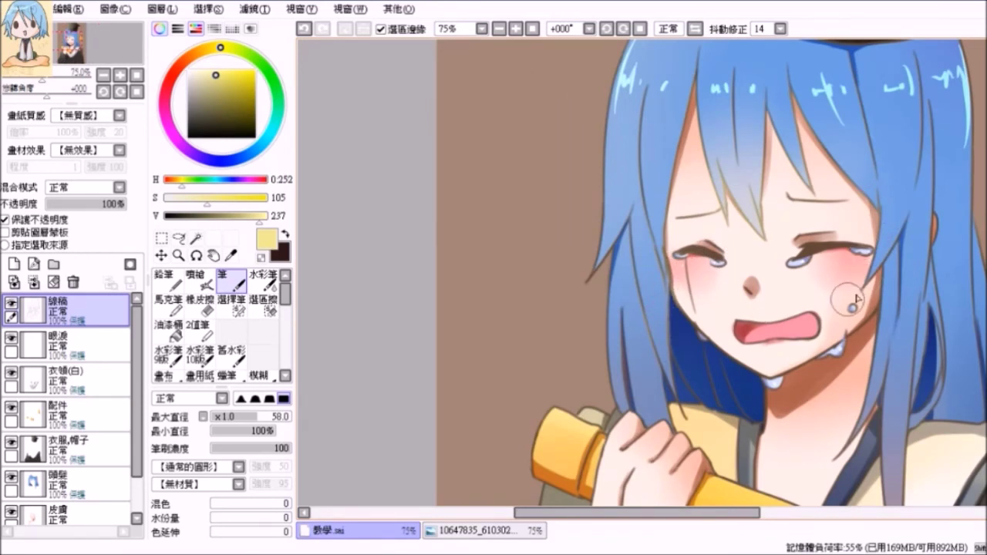
pyautogui.scroll(-3, 856, 376)
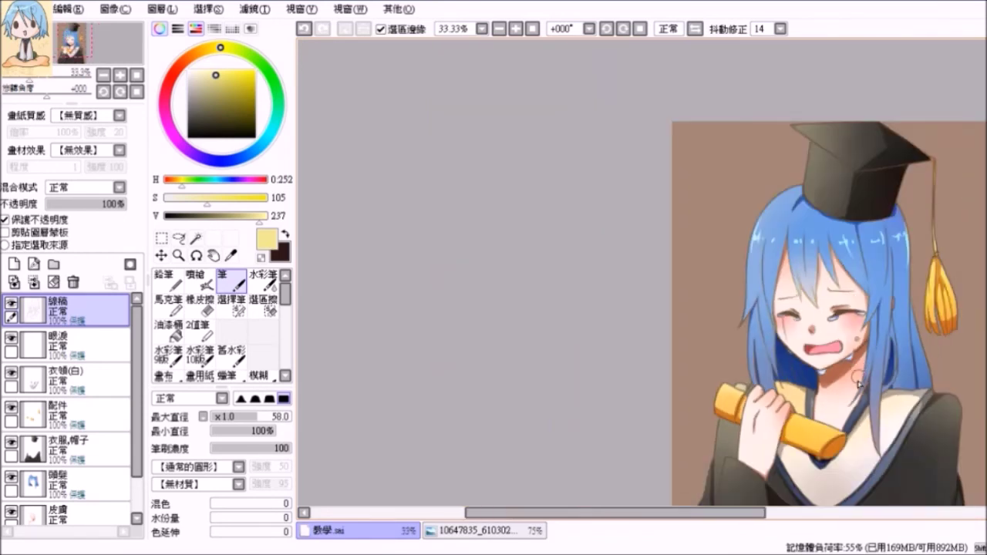
pyautogui.moveTo(706, 514); pyautogui.dragTo(759, 522)
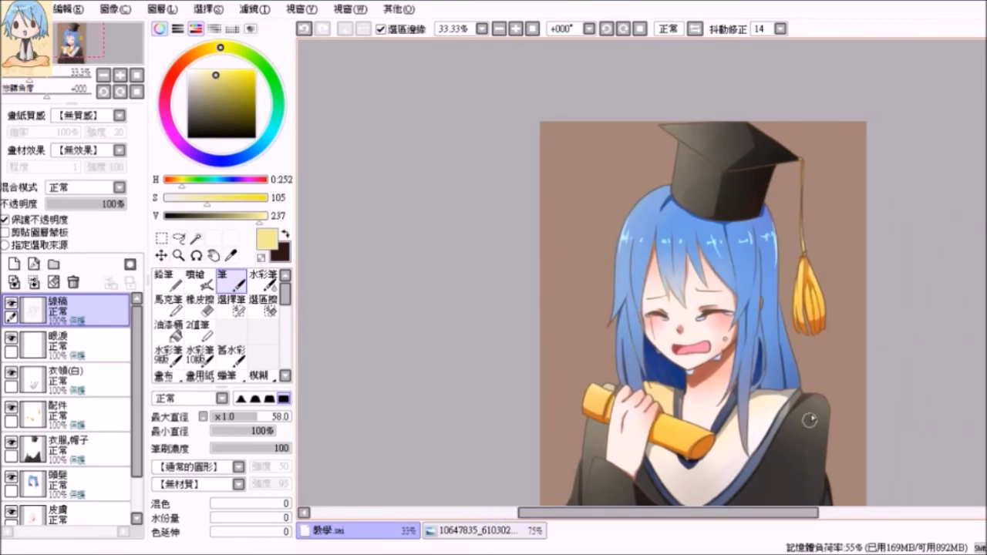
pyautogui.scroll(-1, 890, 350)
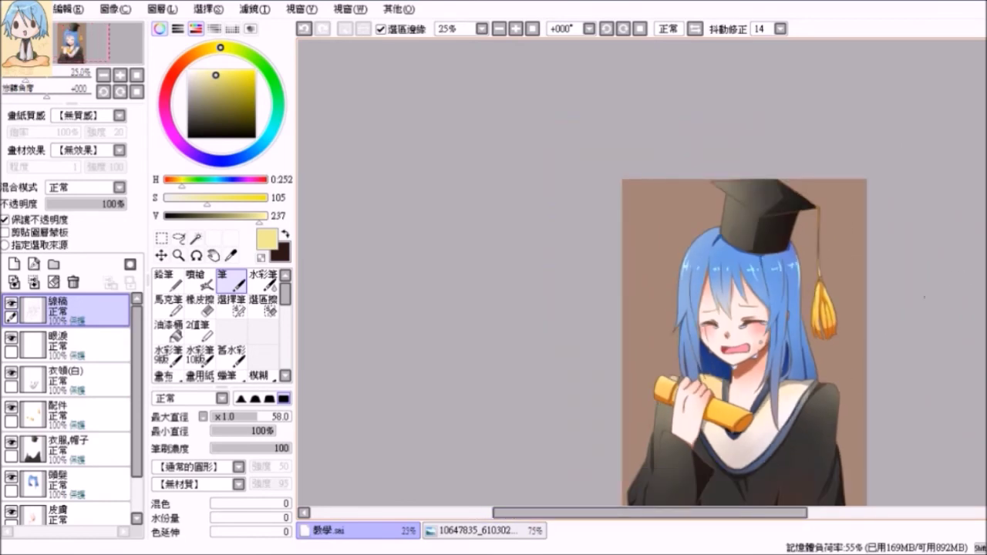
pyautogui.scroll(-3, 975, 267)
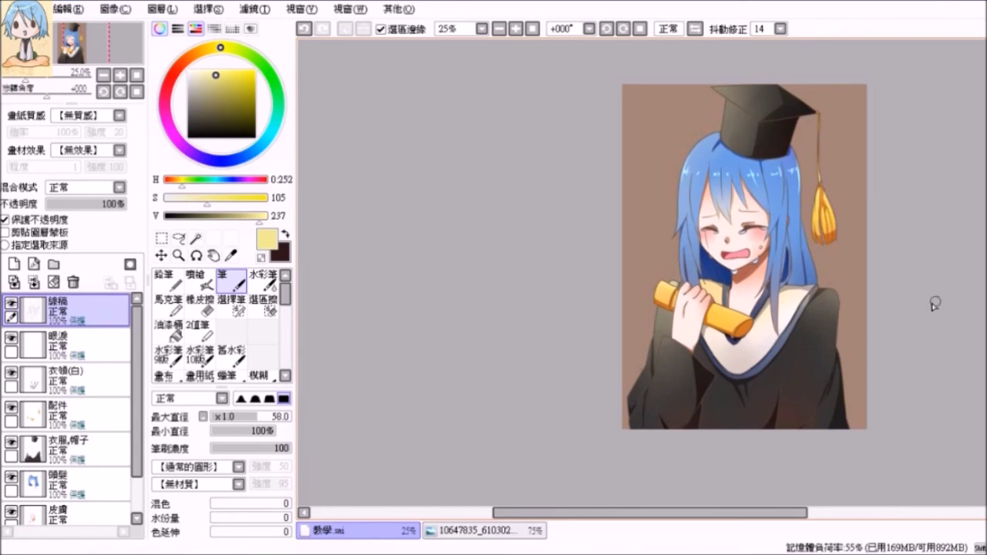
pyautogui.scroll(2, 918, 308)
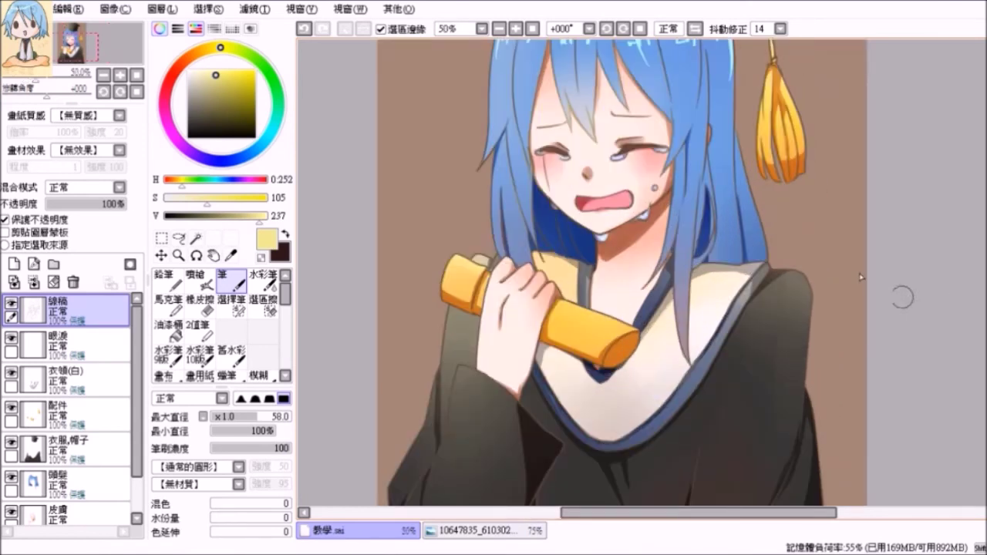
pyautogui.click(241, 157)
pyautogui.click(237, 110)
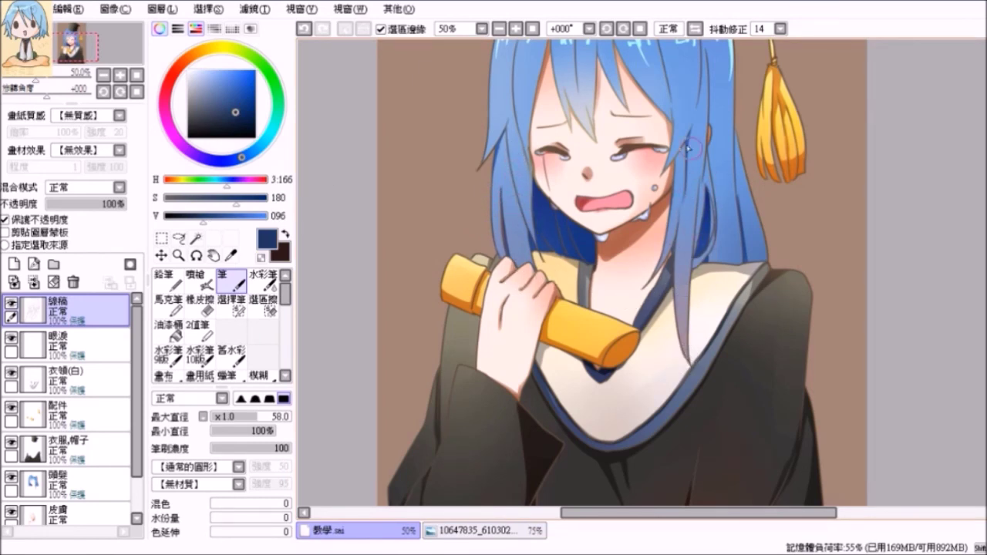
pyautogui.scroll(-2, 630, 305)
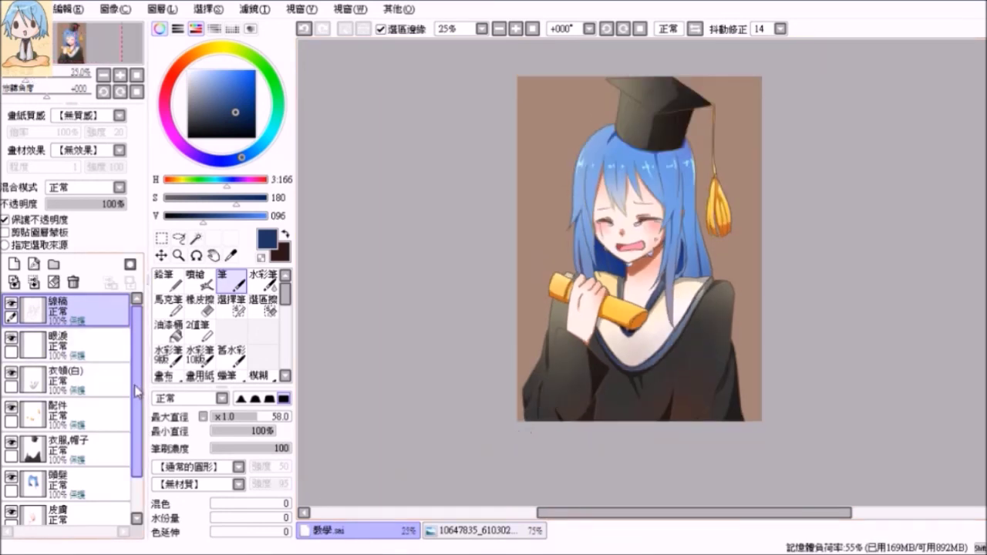
# Switch to the other open picture of the graduate to examine its background and colouring
pyautogui.scroll(-1, 73, 463)
pyautogui.click(75, 517)
pyautogui.click(83, 523)
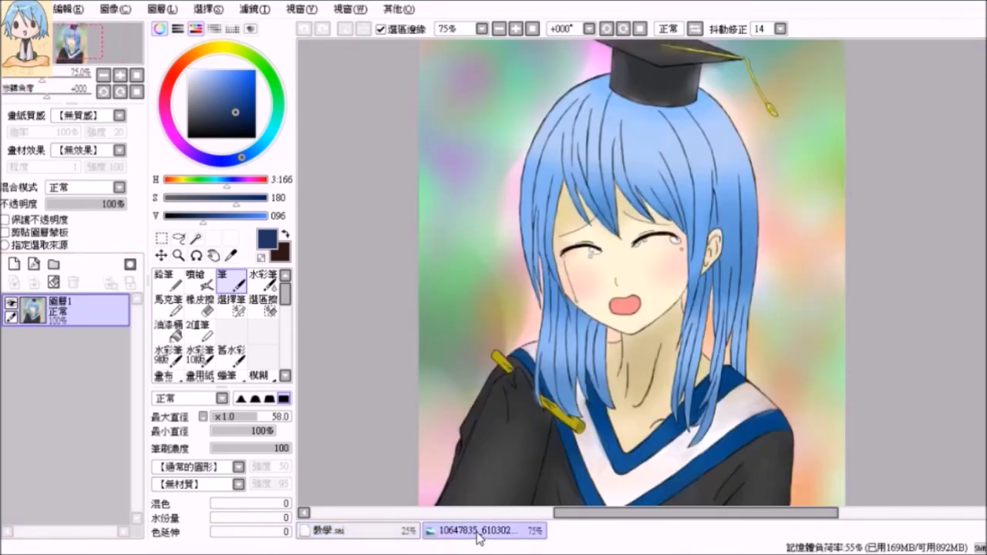
pyautogui.click(480, 531)
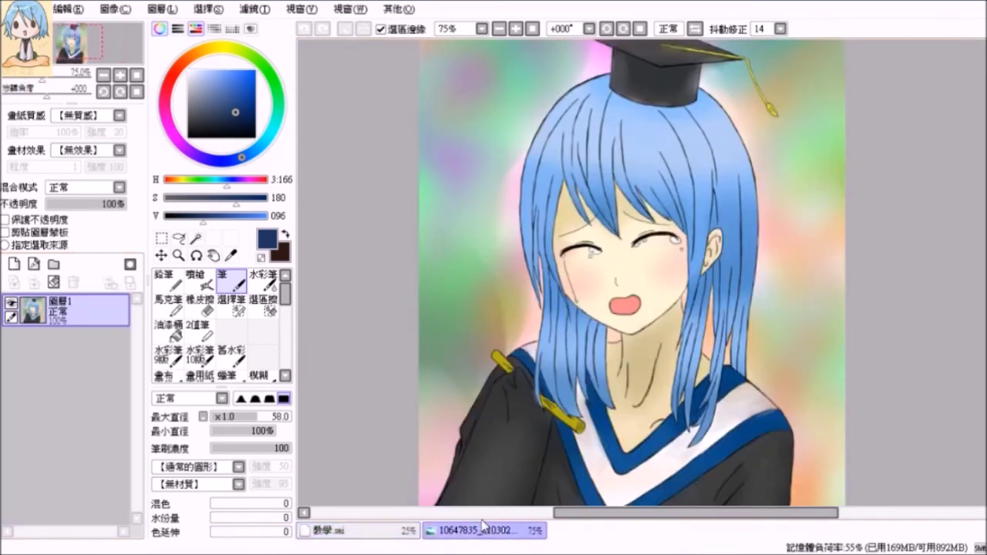
# View the whole reference picture at 50% and return to the 教學.sai drawing
pyautogui.scroll(-1, 677, 301)
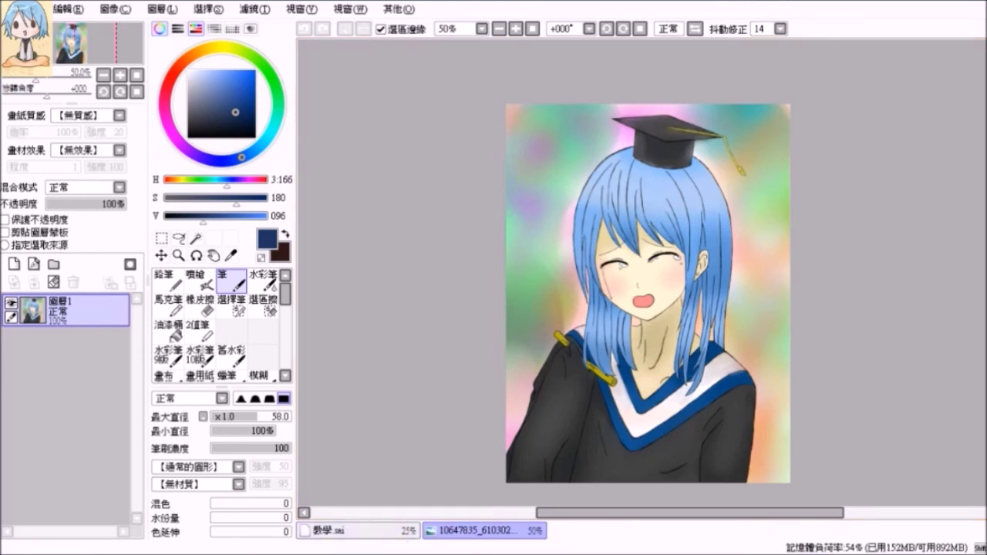
pyautogui.click(347, 526)
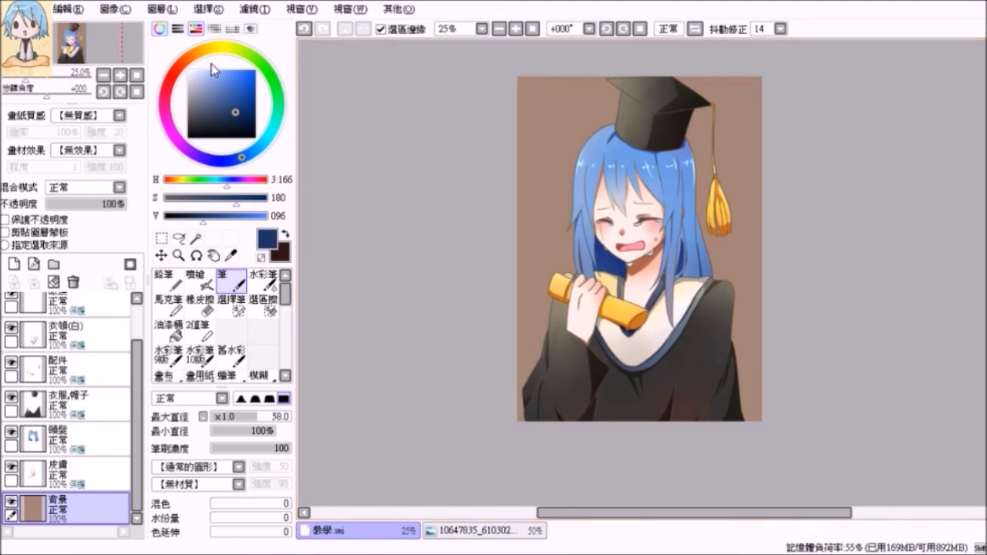
# Fill the 背景 layer with white
pyautogui.moveTo(189, 73); pyautogui.dragTo(176, 56)
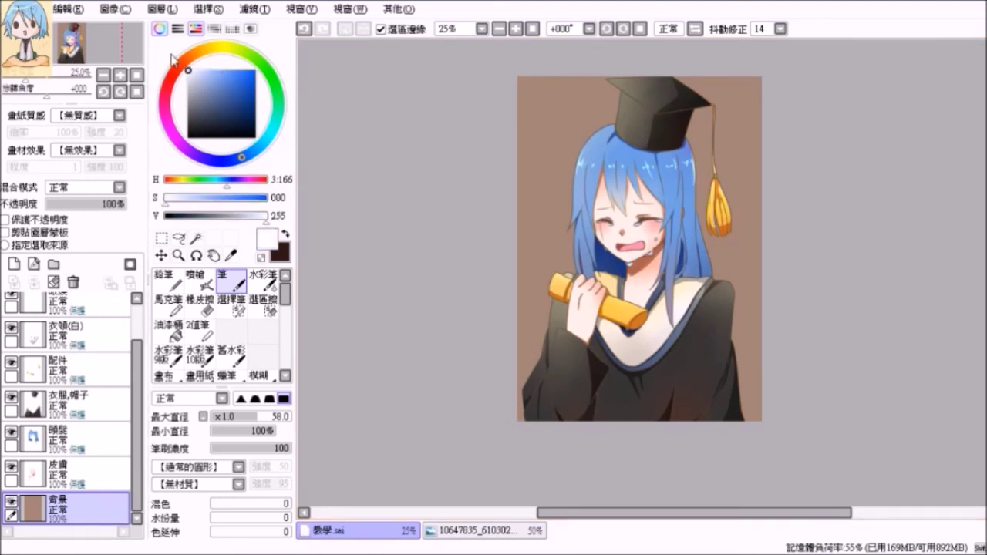
pyautogui.click(156, 10)
pyautogui.click(194, 169)
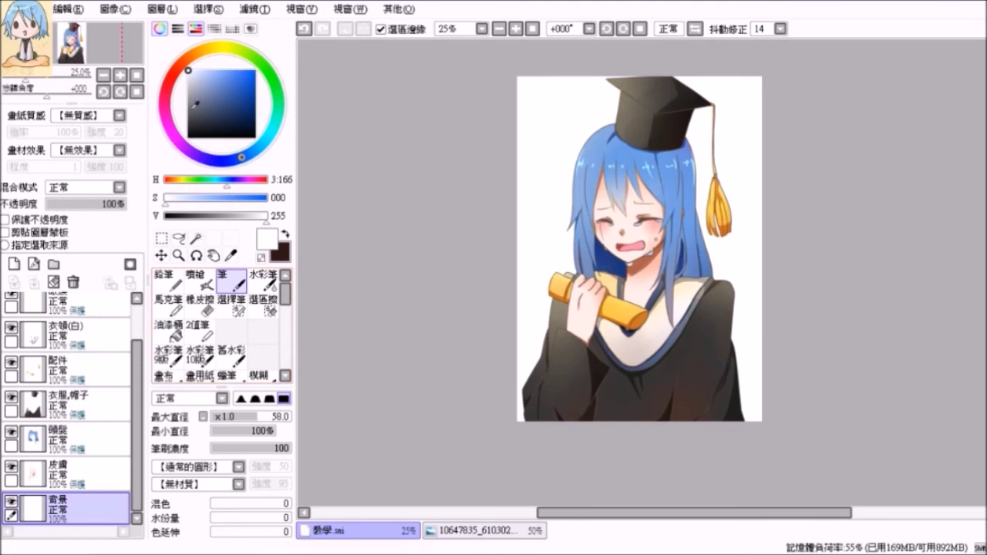
# Choose a light orange (H 0:118, S 153, V 255) and fill the 背景 layer with it
pyautogui.click(190, 56)
pyautogui.moveTo(235, 82); pyautogui.dragTo(226, 70)
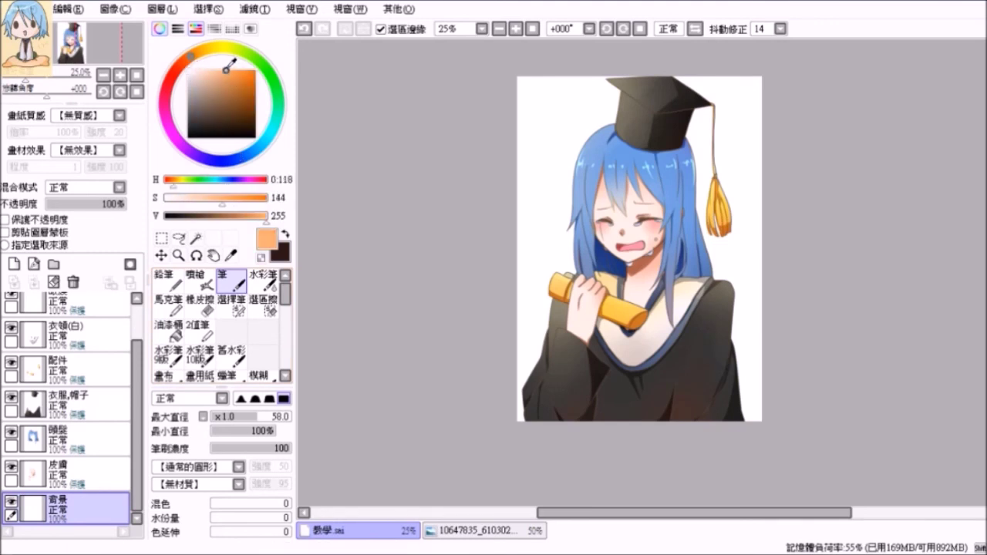
pyautogui.click(160, 8)
pyautogui.click(193, 172)
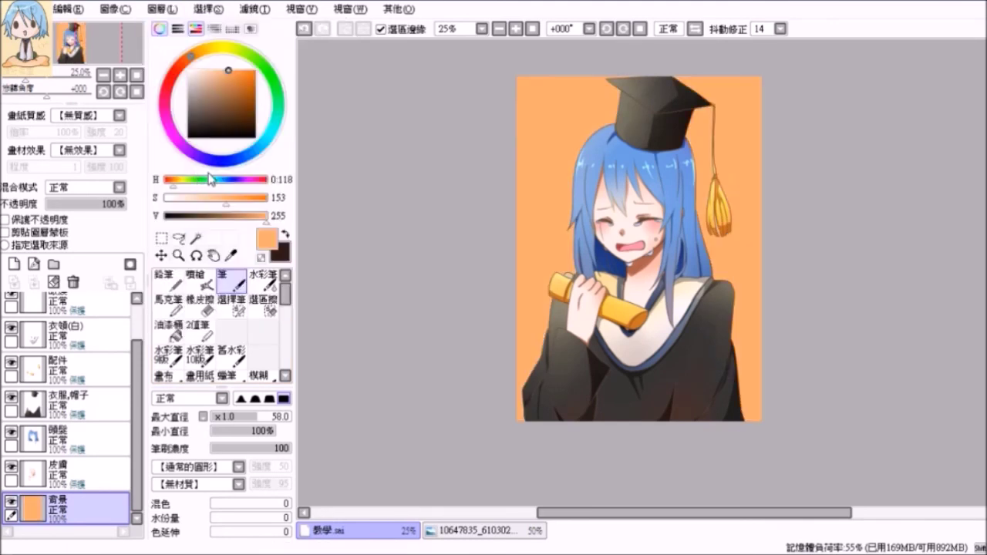
# Paint pale yellow patches (H 0:248, S 99, V 255) around the character on the 背景 layer with 筆 at size 98
pyautogui.click(219, 49)
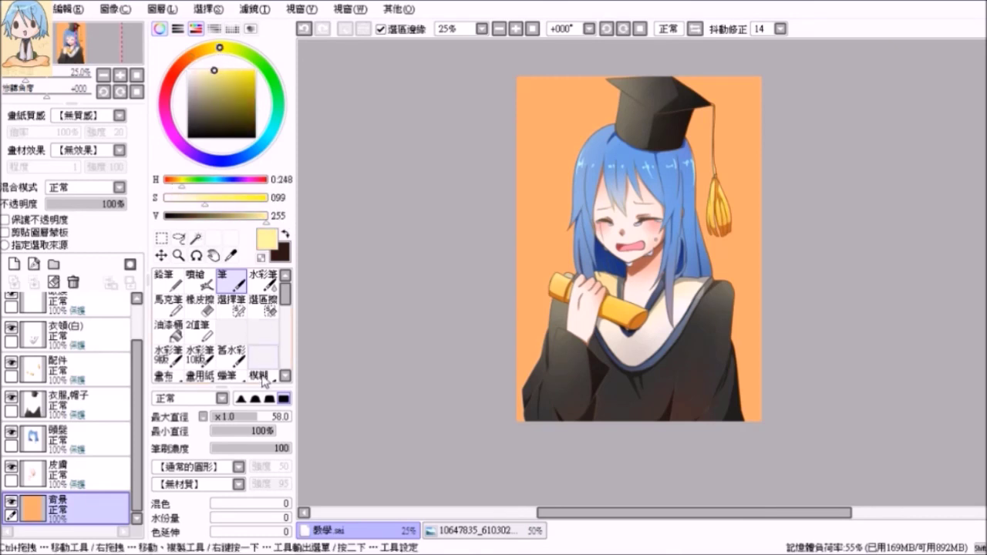
pyautogui.moveTo(530, 84)
pyautogui.mouseDown()
pyautogui.moveTo(560, 119)
pyautogui.moveTo(530, 126)
pyautogui.moveTo(543, 160)
pyautogui.moveTo(538, 112)
pyautogui.moveTo(562, 109)
pyautogui.moveTo(598, 143)
pyautogui.mouseUp()
pyautogui.moveTo(691, 199)
pyautogui.mouseDown()
pyautogui.moveTo(738, 238)
pyautogui.moveTo(698, 243)
pyautogui.moveTo(740, 299)
pyautogui.moveTo(742, 276)
pyautogui.moveTo(694, 286)
pyautogui.mouseUp()
pyautogui.moveTo(506, 316)
pyautogui.mouseDown()
pyautogui.moveTo(513, 292)
pyautogui.moveTo(557, 338)
pyautogui.moveTo(572, 271)
pyautogui.mouseUp()
# Add orange-red patches (H 0:061, S 219, V 201) beside the gown and hair on the 背景 layer with 筆 at size 98
pyautogui.click(182, 63)
pyautogui.click(248, 80)
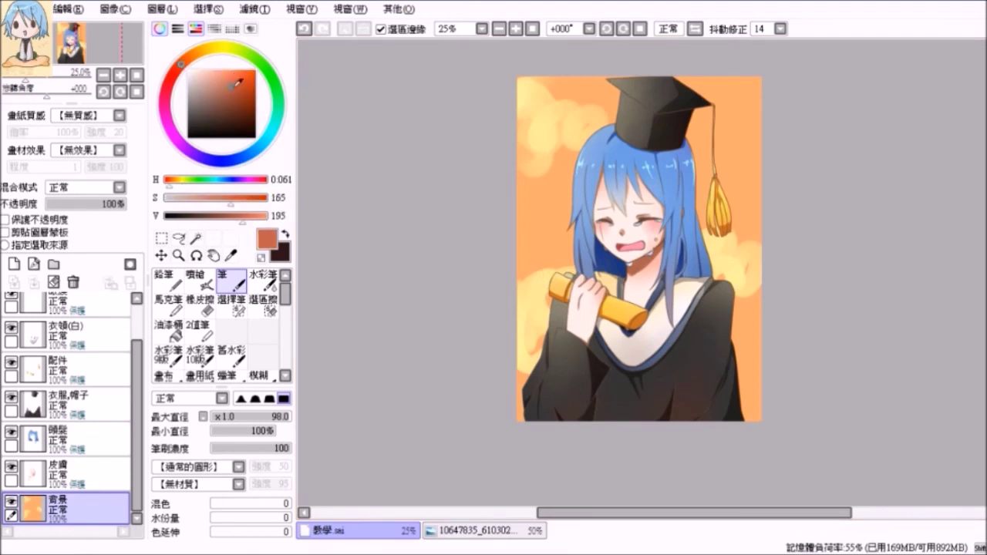
pyautogui.moveTo(745, 386)
pyautogui.mouseDown()
pyautogui.moveTo(735, 431)
pyautogui.moveTo(739, 323)
pyautogui.mouseUp()
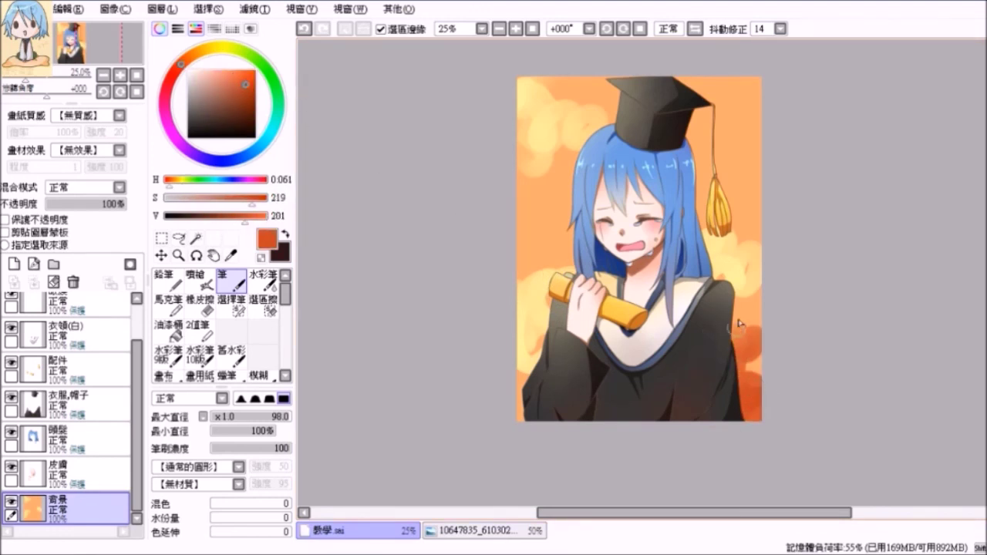
pyautogui.moveTo(527, 258)
pyautogui.mouseDown()
pyautogui.moveTo(545, 277)
pyautogui.moveTo(568, 261)
pyautogui.moveTo(549, 264)
pyautogui.mouseUp()
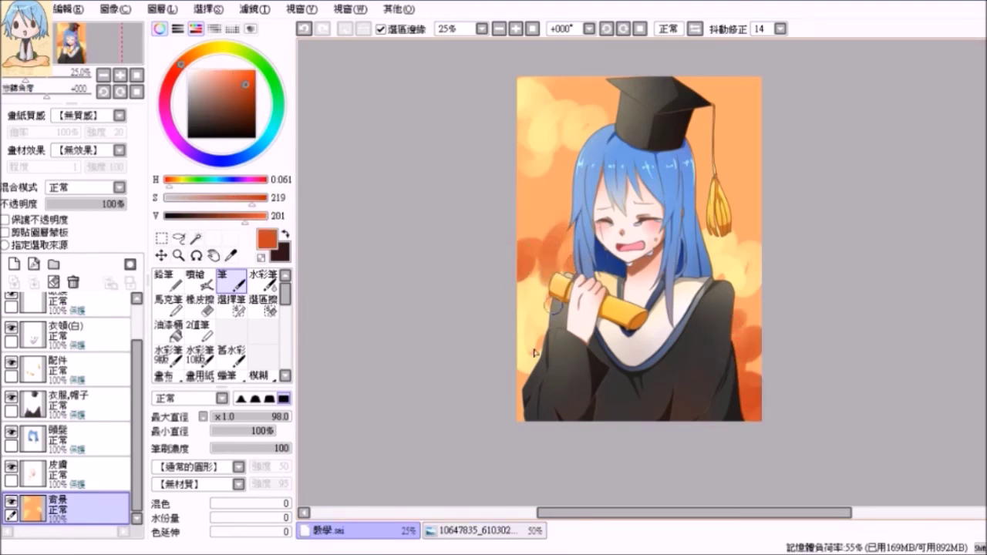
pyautogui.moveTo(531, 374); pyautogui.dragTo(512, 390)
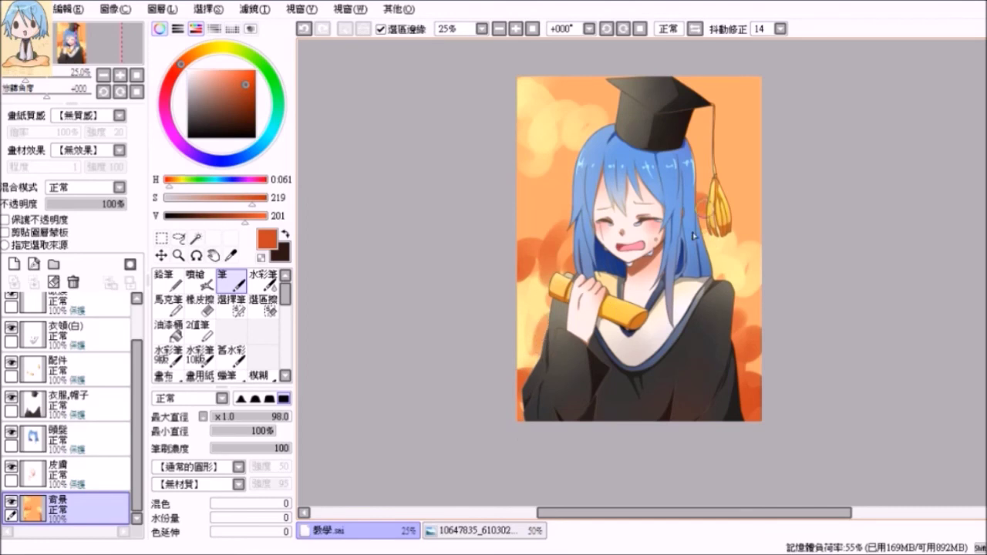
# Add red patches (H 5:245, S 243, V 216) beside the hair, gown and tassel on the background with 筆
pyautogui.moveTo(180, 63); pyautogui.dragTo(171, 78)
pyautogui.click(253, 78)
pyautogui.moveTo(518, 223); pyautogui.dragTo(527, 215)
pyautogui.moveTo(563, 244); pyautogui.dragTo(552, 248)
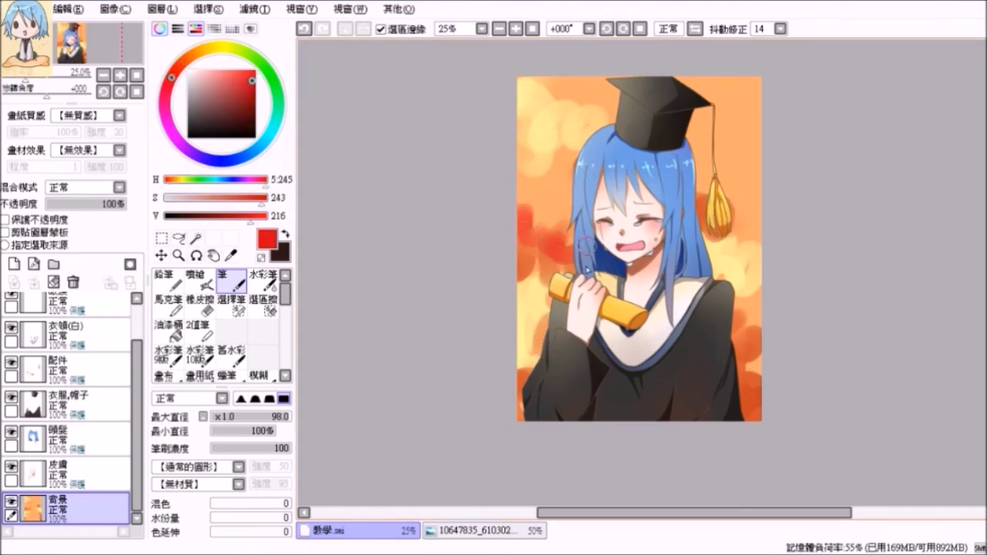
pyautogui.moveTo(521, 192); pyautogui.dragTo(535, 189)
pyautogui.moveTo(749, 296)
pyautogui.mouseDown()
pyautogui.moveTo(738, 300)
pyautogui.moveTo(750, 323)
pyautogui.mouseUp()
pyautogui.moveTo(748, 137)
pyautogui.mouseDown()
pyautogui.moveTo(748, 154)
pyautogui.moveTo(720, 163)
pyautogui.mouseUp()
# Add bright yellow patches (H 0:229, S 213, V 255) beside the cap, hair and tassel on the background with 筆
pyautogui.click(221, 62)
pyautogui.click(244, 69)
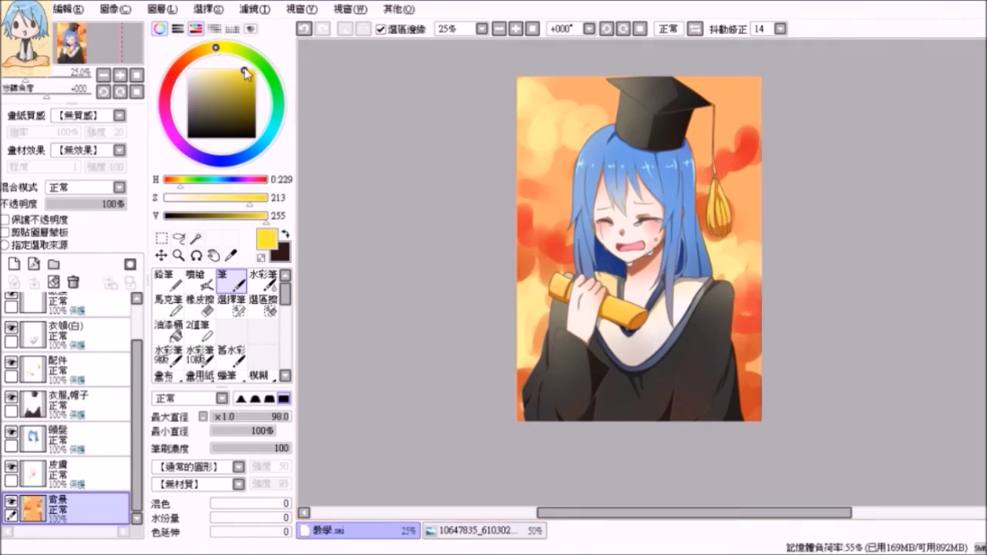
pyautogui.moveTo(716, 102)
pyautogui.mouseDown()
pyautogui.moveTo(746, 99)
pyautogui.moveTo(732, 123)
pyautogui.mouseUp()
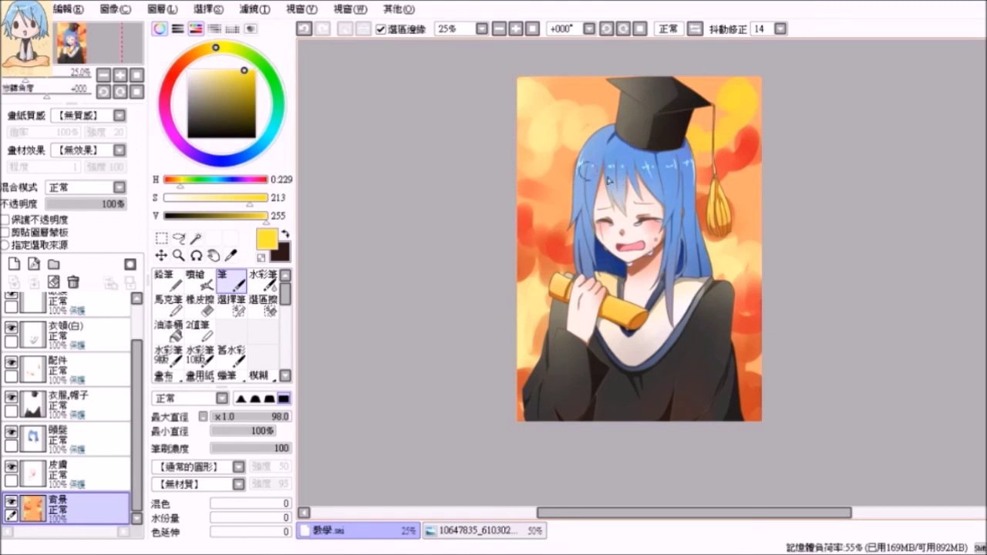
pyautogui.moveTo(578, 185); pyautogui.dragTo(555, 169)
pyautogui.moveTo(757, 207)
pyautogui.mouseDown()
pyautogui.moveTo(750, 175)
pyautogui.moveTo(751, 235)
pyautogui.mouseUp()
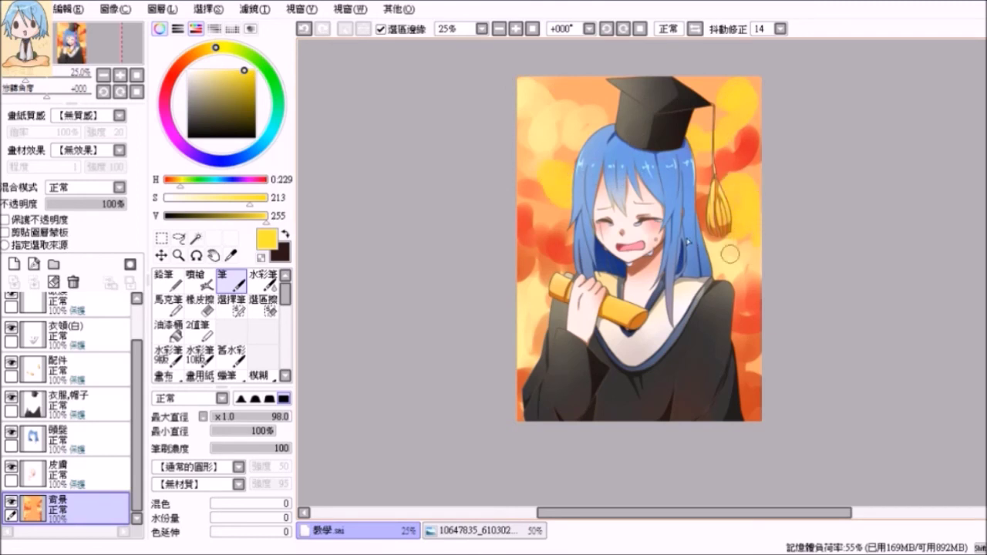
# Blend all the background colour patches into a soft gradient with 模糊 at size 300
pyautogui.click(262, 375)
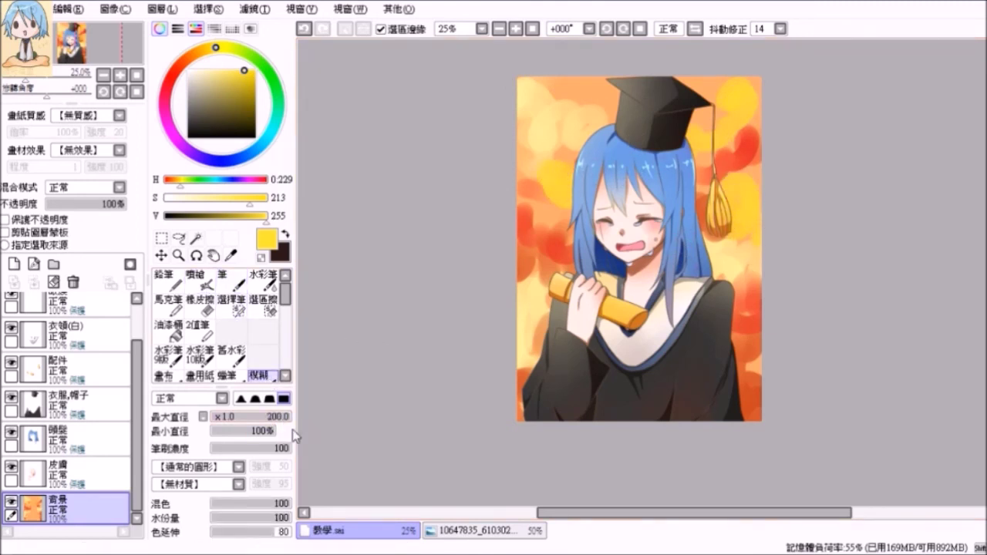
pyautogui.moveTo(261, 385)
pyautogui.mouseDown()
pyautogui.moveTo(261, 254)
pyautogui.moveTo(261, 307)
pyautogui.mouseUp()
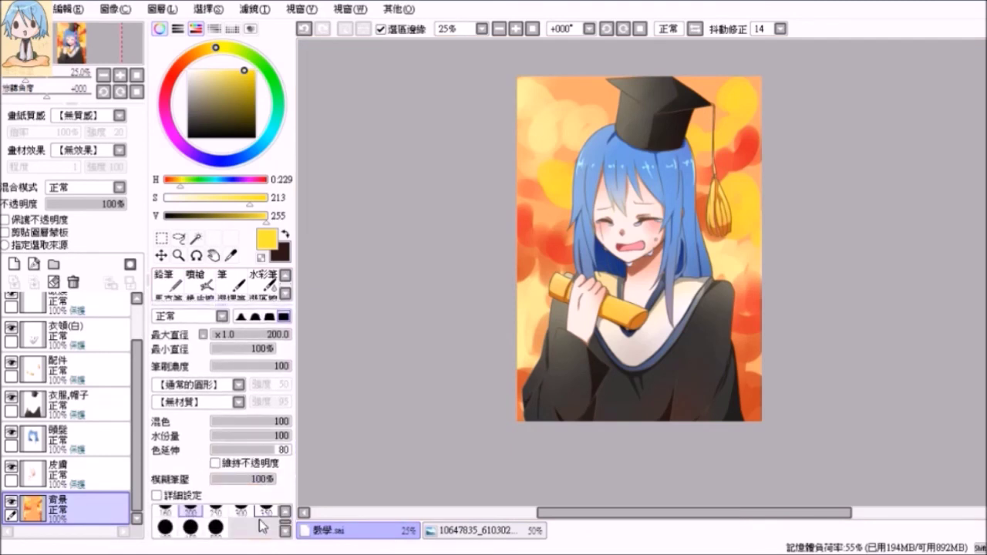
pyautogui.click(242, 510)
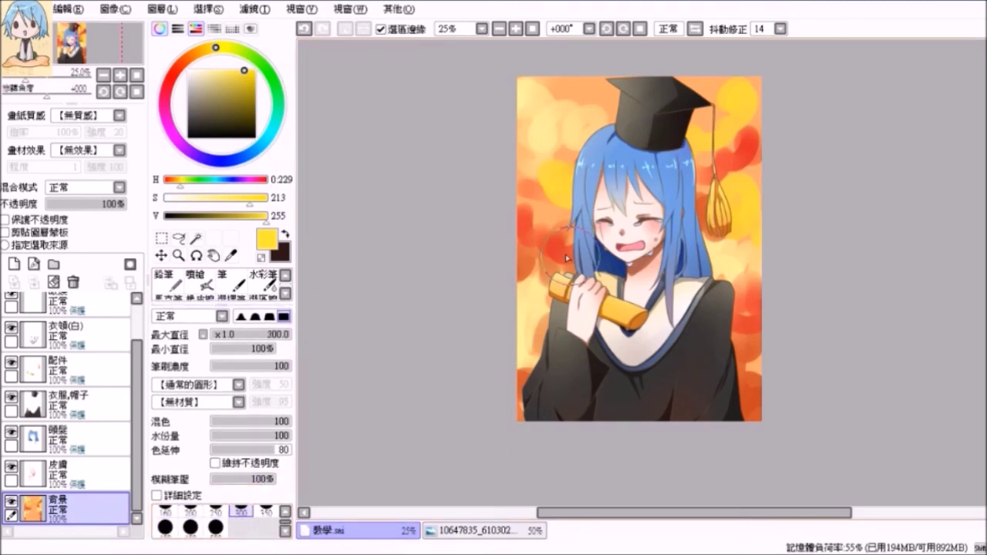
pyautogui.moveTo(528, 273)
pyautogui.mouseDown()
pyautogui.moveTo(532, 360)
pyautogui.moveTo(521, 244)
pyautogui.moveTo(535, 418)
pyautogui.moveTo(535, 204)
pyautogui.moveTo(547, 247)
pyautogui.moveTo(549, 133)
pyautogui.moveTo(524, 94)
pyautogui.mouseUp()
pyautogui.moveTo(539, 148)
pyautogui.mouseDown()
pyautogui.moveTo(586, 90)
pyautogui.moveTo(543, 371)
pyautogui.moveTo(565, 162)
pyautogui.mouseUp()
pyautogui.moveTo(530, 282)
pyautogui.mouseDown()
pyautogui.moveTo(526, 229)
pyautogui.moveTo(720, 90)
pyautogui.moveTo(675, 182)
pyautogui.moveTo(706, 176)
pyautogui.moveTo(731, 293)
pyautogui.moveTo(752, 128)
pyautogui.moveTo(700, 241)
pyautogui.moveTo(730, 303)
pyautogui.moveTo(744, 374)
pyautogui.moveTo(774, 373)
pyautogui.moveTo(747, 419)
pyautogui.moveTo(708, 293)
pyautogui.moveTo(746, 235)
pyautogui.mouseUp()
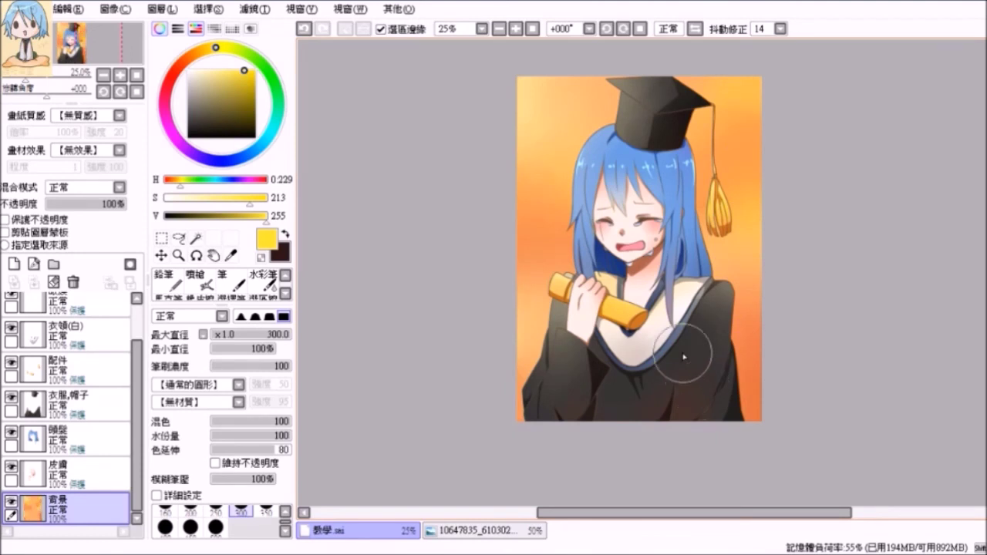
# Create a new layer above 線稿 and set its blending mode to 發光
pyautogui.scroll(2, 127, 330)
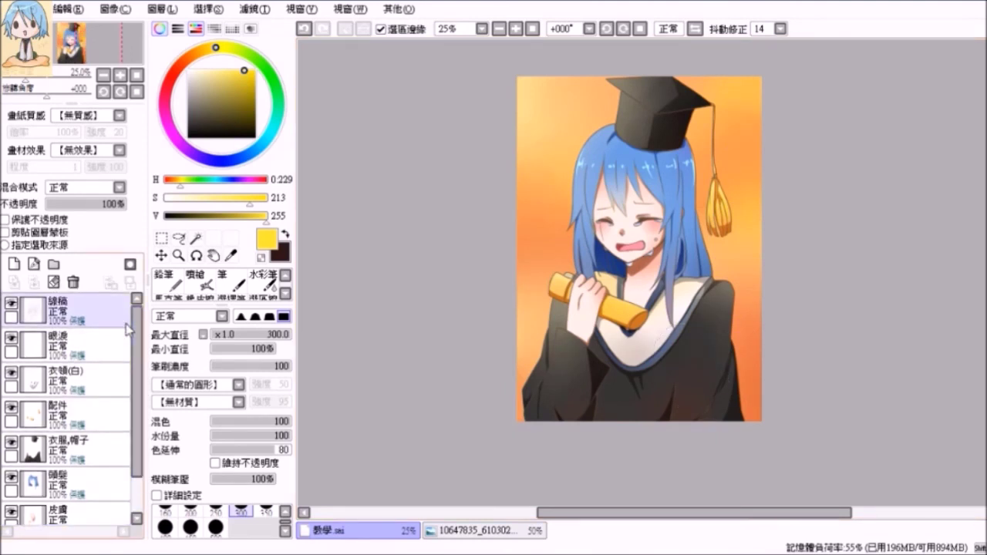
pyautogui.click(14, 264)
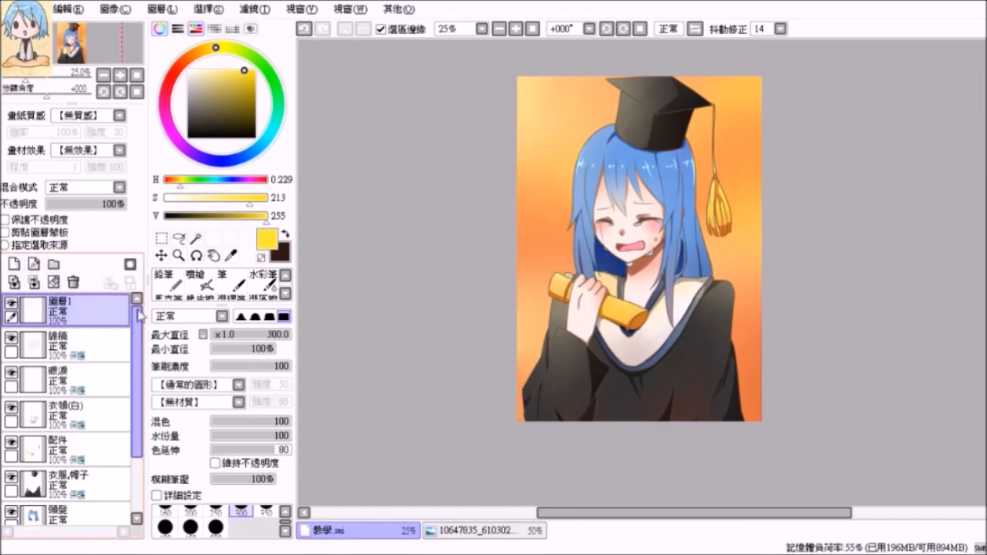
pyautogui.click(116, 188)
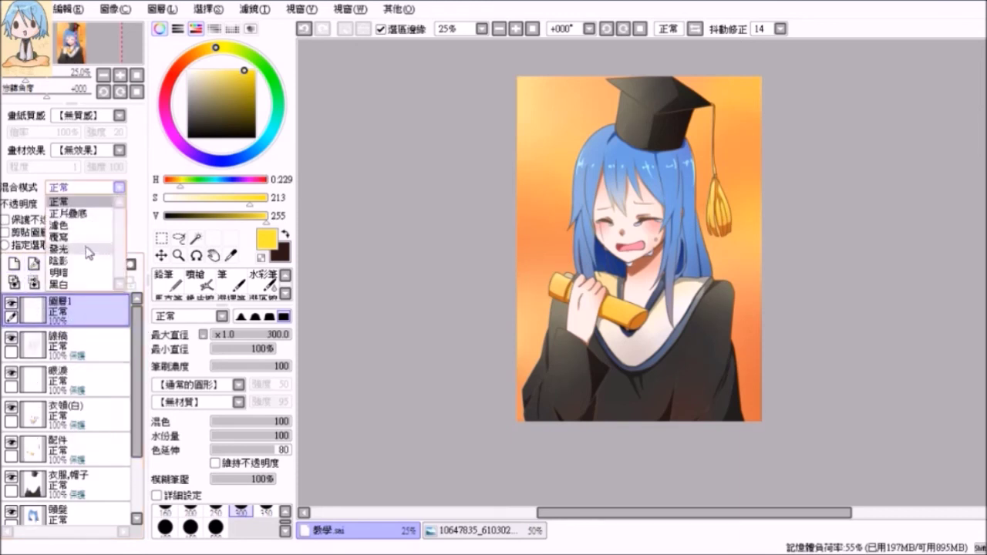
pyautogui.click(87, 250)
# Paint white light spots along the picture's upper edge, hair and side on the 發光 layer with 筆 at size 98
pyautogui.moveTo(220, 77); pyautogui.dragTo(169, 55)
pyautogui.click(237, 290)
pyautogui.moveTo(240, 305); pyautogui.dragTo(246, 395)
pyautogui.moveTo(526, 87)
pyautogui.mouseDown()
pyautogui.moveTo(532, 96)
pyautogui.moveTo(628, 81)
pyautogui.mouseUp()
pyautogui.moveTo(604, 139); pyautogui.dragTo(567, 202)
pyautogui.moveTo(514, 238); pyautogui.dragTo(554, 251)
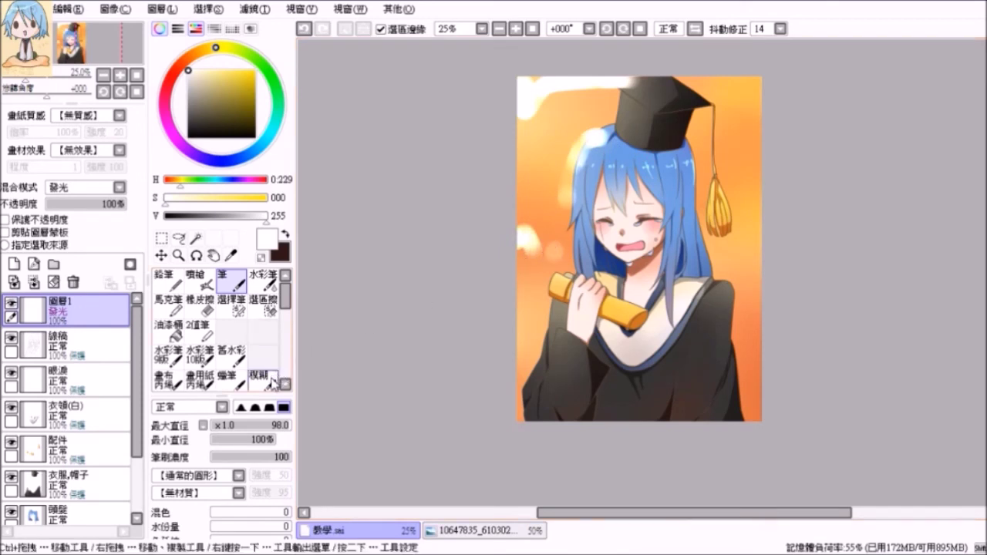
# Blur the white light spots into a soft glow with 模糊 at size 300
pyautogui.click(263, 378)
pyautogui.moveTo(612, 82)
pyautogui.mouseDown()
pyautogui.moveTo(564, 151)
pyautogui.moveTo(563, 264)
pyautogui.moveTo(549, 149)
pyautogui.moveTo(537, 228)
pyautogui.moveTo(667, 82)
pyautogui.moveTo(539, 105)
pyautogui.moveTo(553, 297)
pyautogui.moveTo(552, 79)
pyautogui.mouseUp()
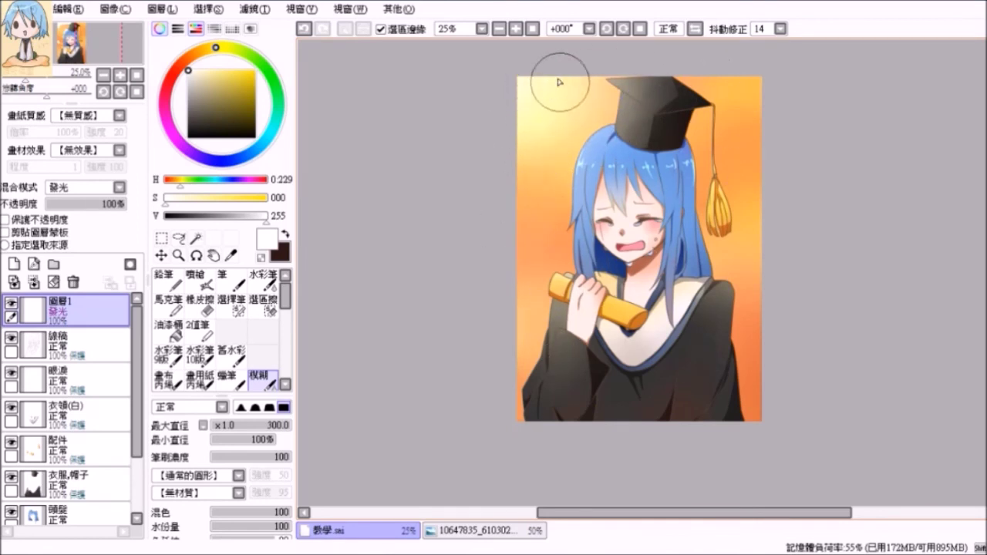
pyautogui.moveTo(563, 273)
pyautogui.mouseDown()
pyautogui.moveTo(702, 343)
pyautogui.moveTo(657, 380)
pyautogui.moveTo(671, 431)
pyautogui.moveTo(768, 404)
pyautogui.moveTo(681, 356)
pyautogui.moveTo(584, 396)
pyautogui.moveTo(689, 314)
pyautogui.moveTo(747, 336)
pyautogui.moveTo(650, 179)
pyautogui.moveTo(610, 74)
pyautogui.moveTo(558, 68)
pyautogui.moveTo(540, 176)
pyautogui.moveTo(561, 387)
pyautogui.mouseUp()
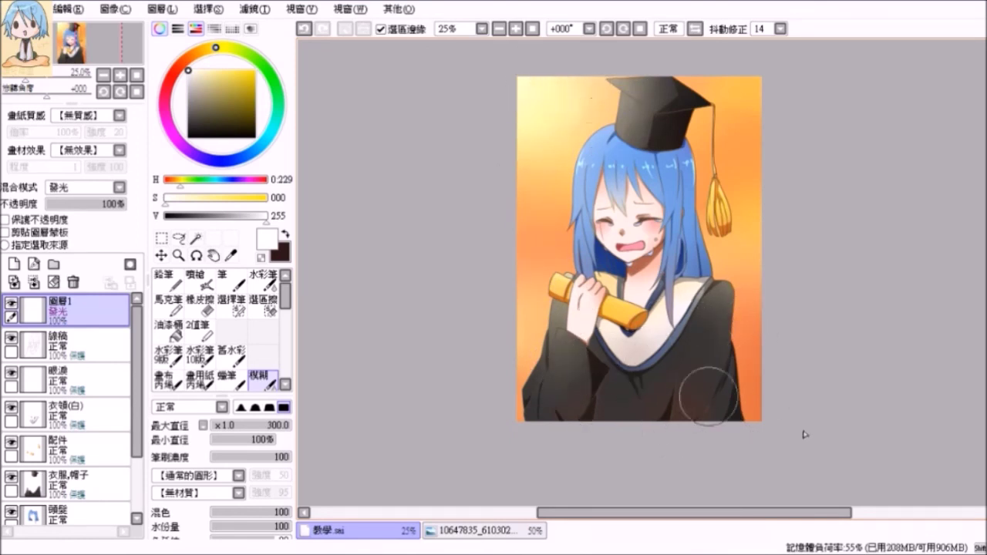